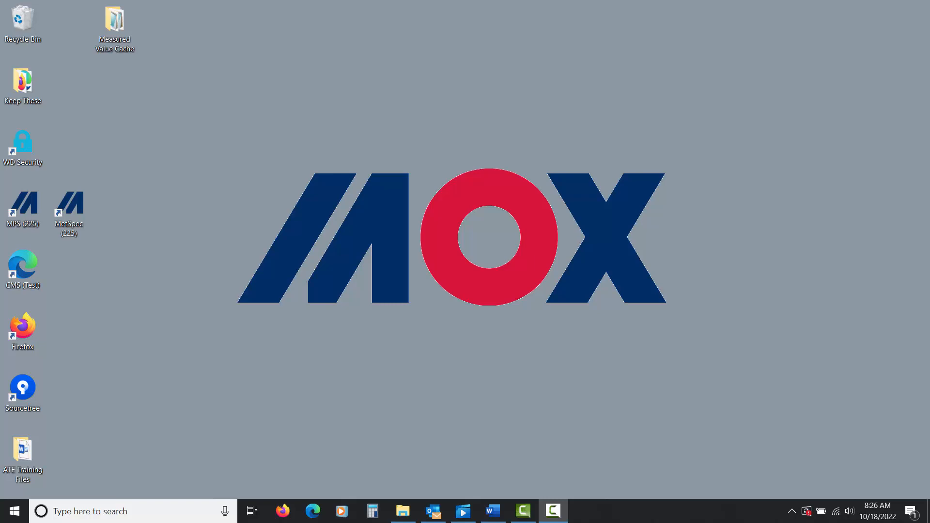
# Step: Launch MPS and sign in through MOX CMS authentication with the user's username and password
pyautogui.doubleClick(28, 209)
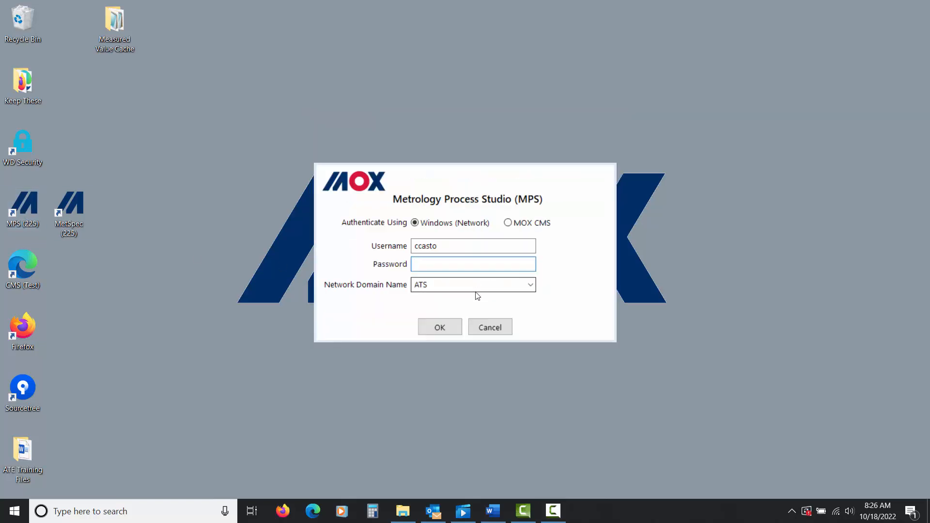
pyautogui.click(514, 224)
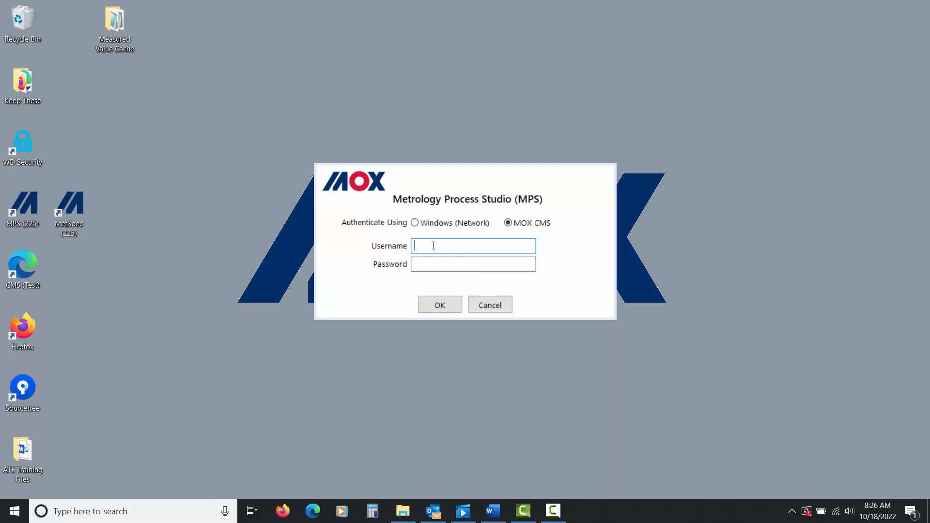
pyautogui.press('Tab')
pyautogui.write('********')
pyautogui.click(439, 304)
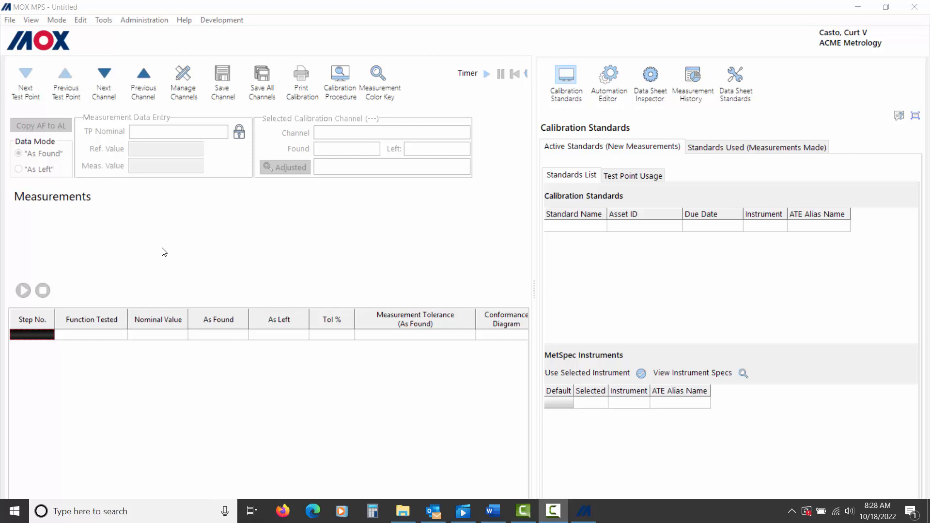
# Step: Open a data sheet template from the database, searching by ModelNumber
pyautogui.click(8, 22)
pyautogui.moveTo(54, 34)
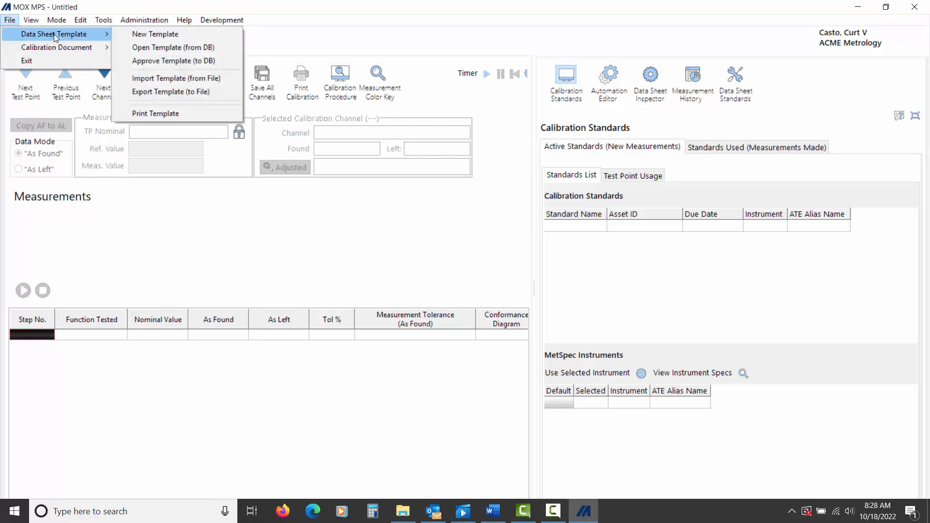
pyautogui.click(179, 48)
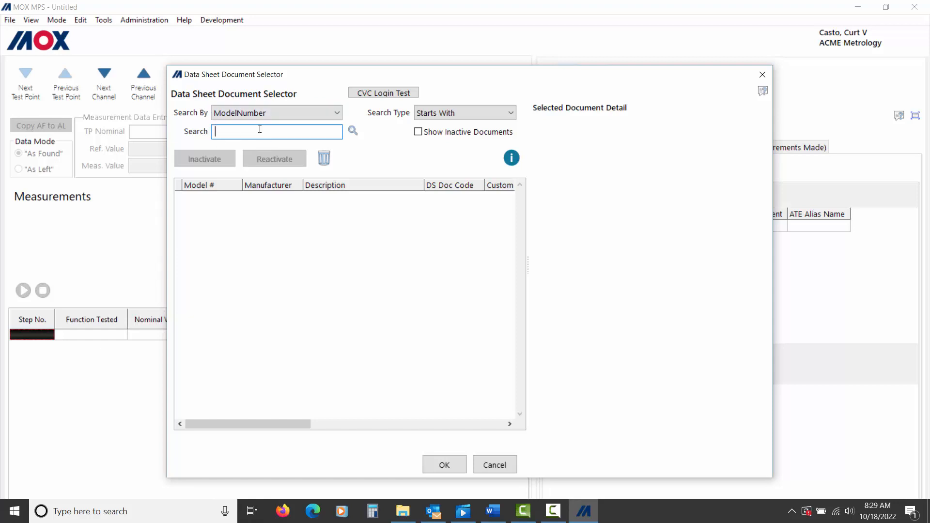
pyautogui.click(337, 113)
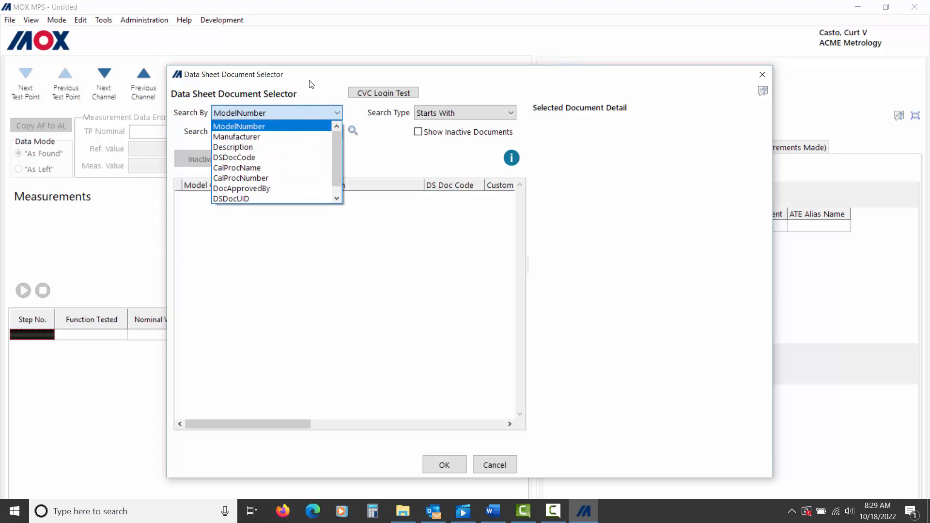
pyautogui.click(282, 125)
pyautogui.click(238, 131)
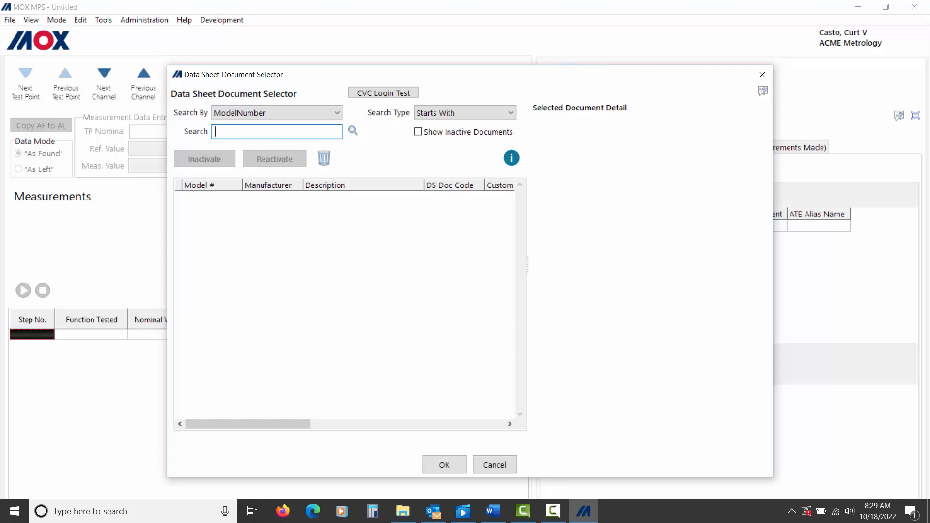
pyautogui.click(234, 132)
# Step: Search model number 77 with Starts With and open the Fluke 77 Digital Multimeter template
pyautogui.write('77')
pyautogui.press('Return')
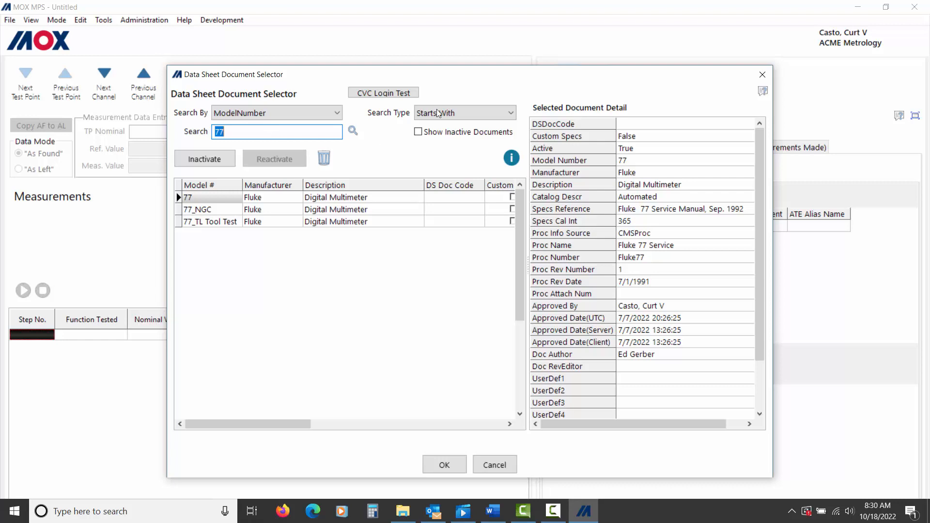
pyautogui.click(464, 116)
pyautogui.click(465, 117)
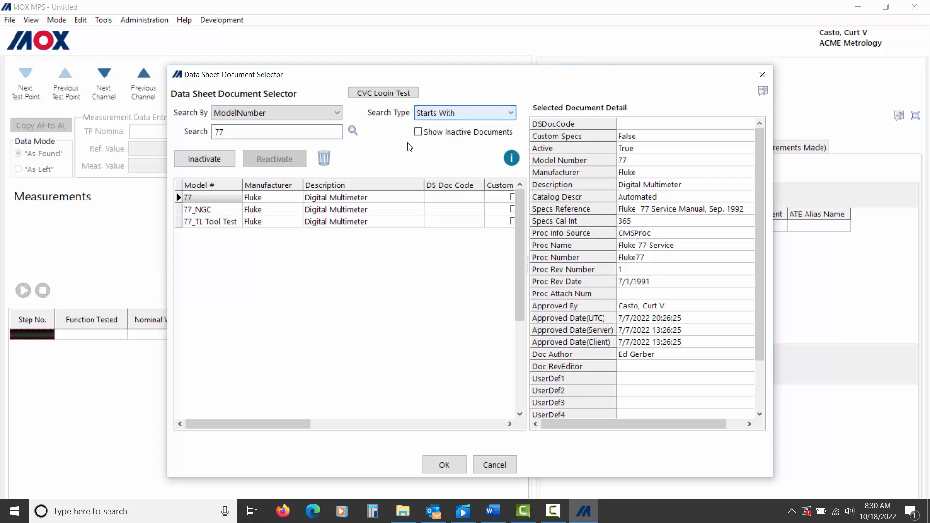
pyautogui.click(202, 197)
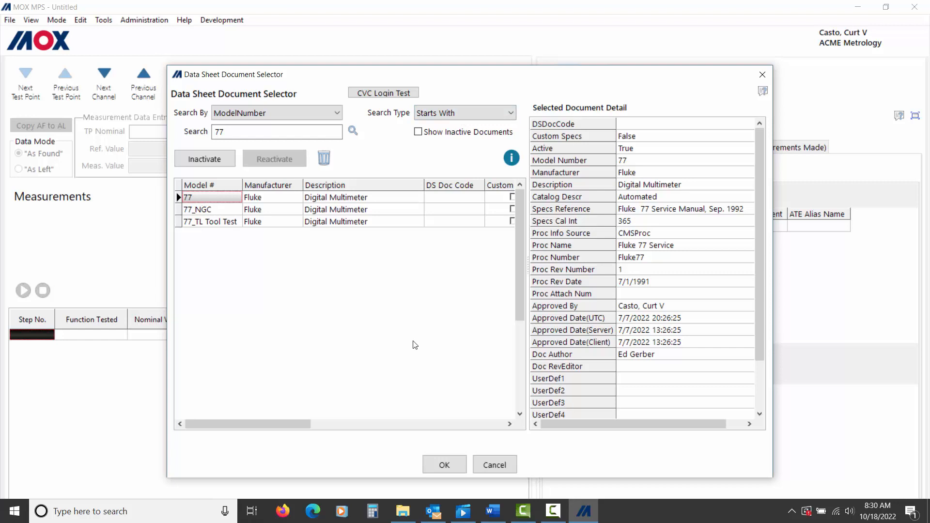
pyautogui.click(444, 466)
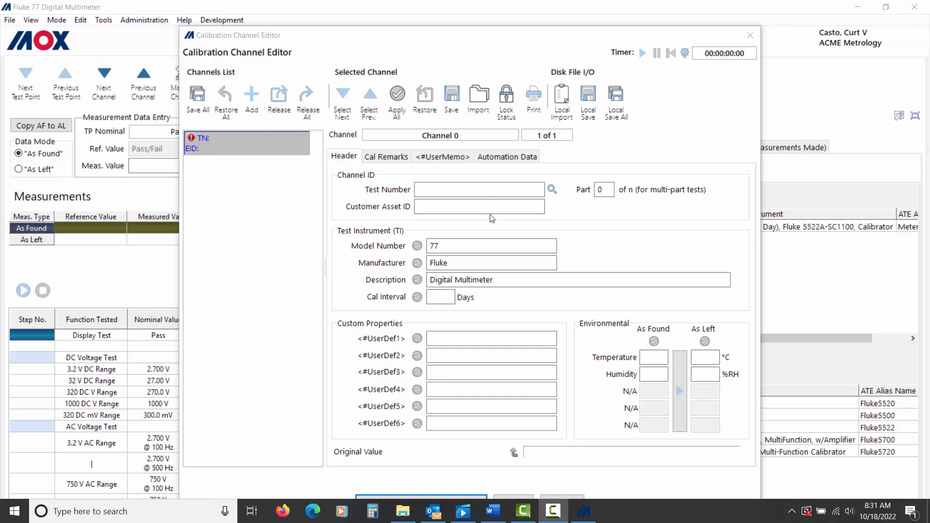
# Step: Focus the Customer Asset ID field, then close the Calibration Channel Editor
pyautogui.click(447, 209)
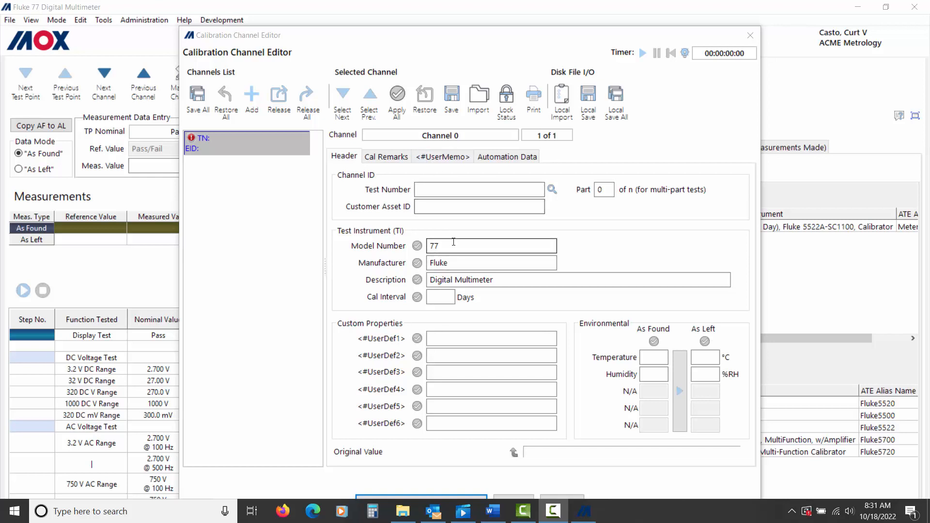
pyautogui.click(565, 498)
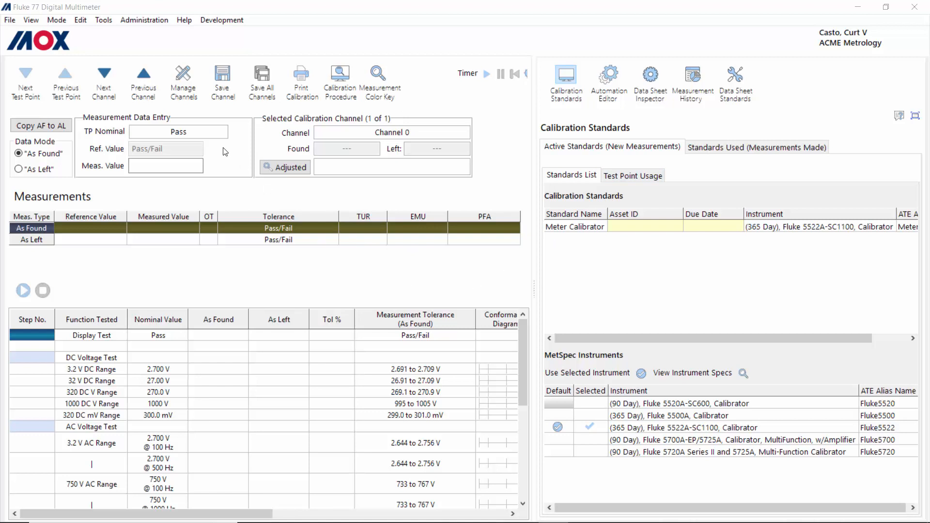
# Step: Set the Fluke 77 data sheet to Design mode through the Mode menu
pyautogui.click(58, 22)
pyautogui.click(57, 23)
pyautogui.click(75, 48)
pyautogui.click(57, 20)
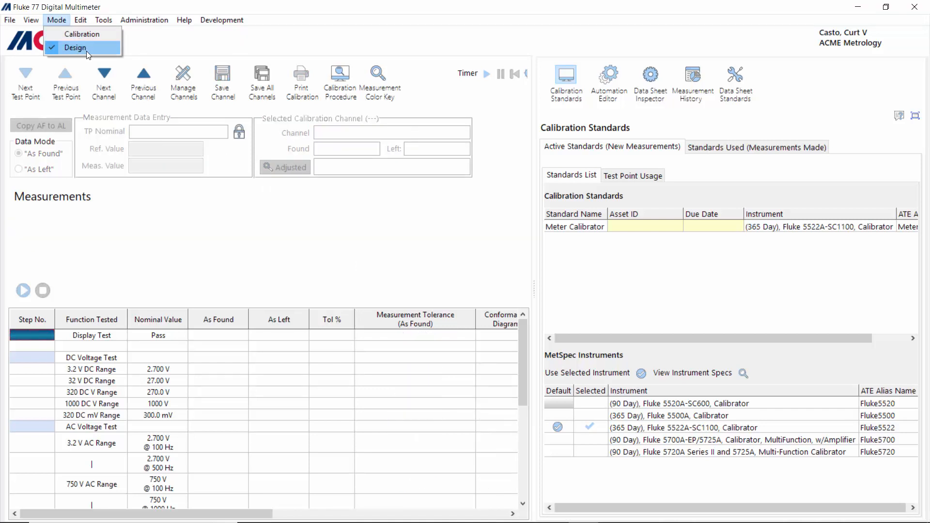
pyautogui.click(86, 51)
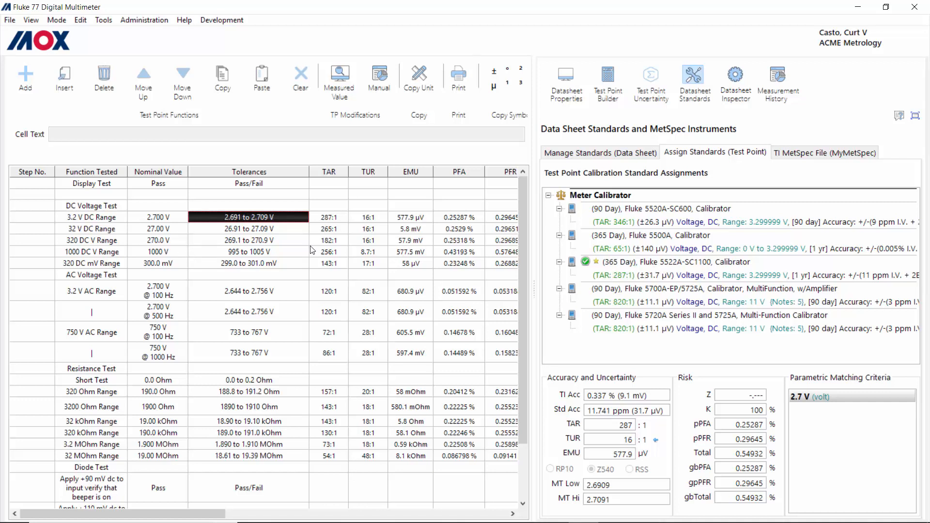
# Step: Export the Fluke 77 template to a file, then bring back the Data Sheet Template submenu
pyautogui.click(9, 21)
pyautogui.moveTo(33, 33)
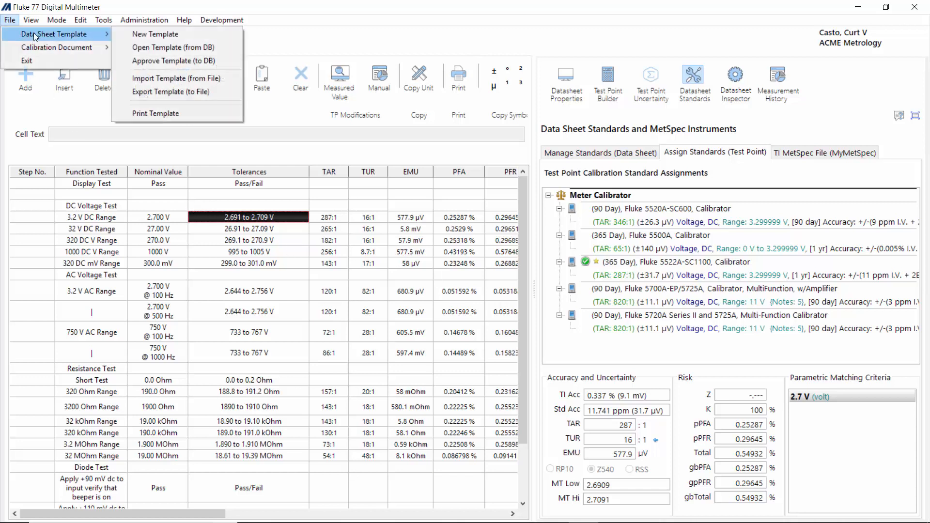
pyautogui.click(200, 96)
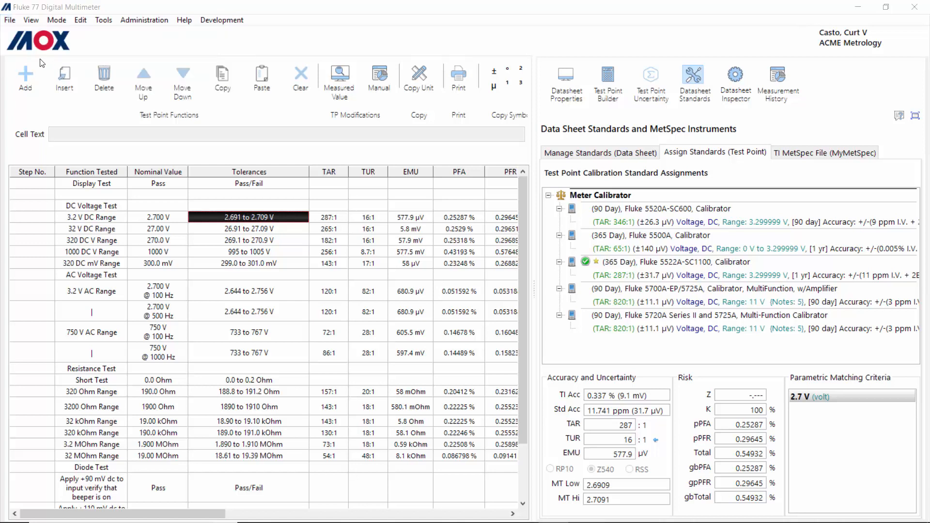
pyautogui.click(9, 20)
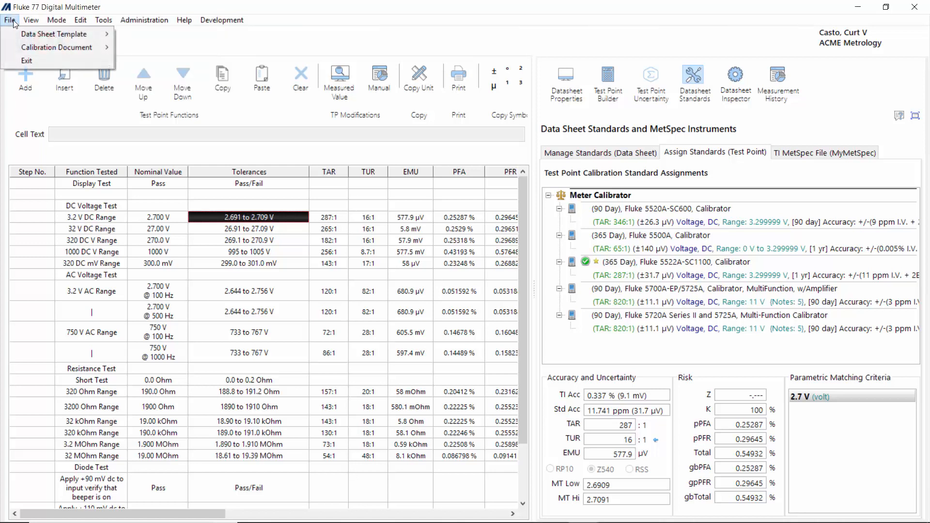
pyautogui.moveTo(38, 34)
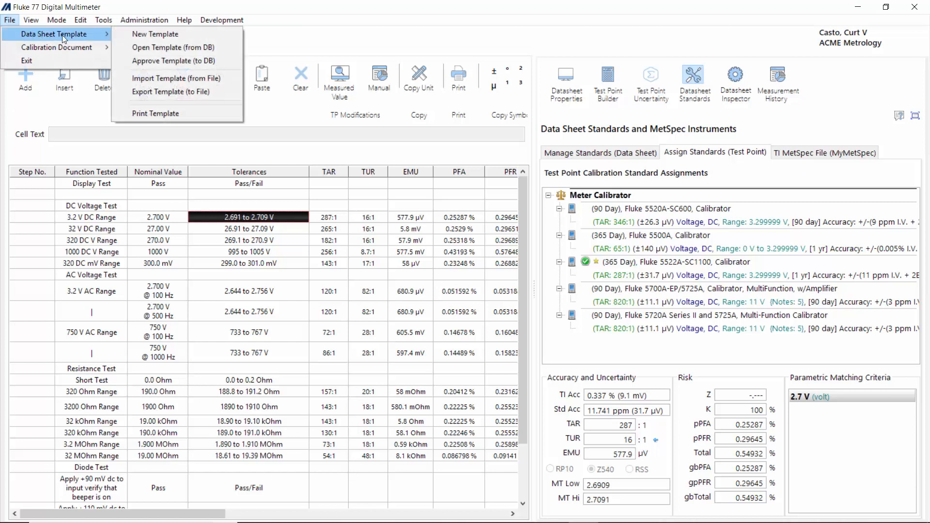
# Step: Close the Approve Template revision history without approving, then return to Calibration mode
pyautogui.click(176, 61)
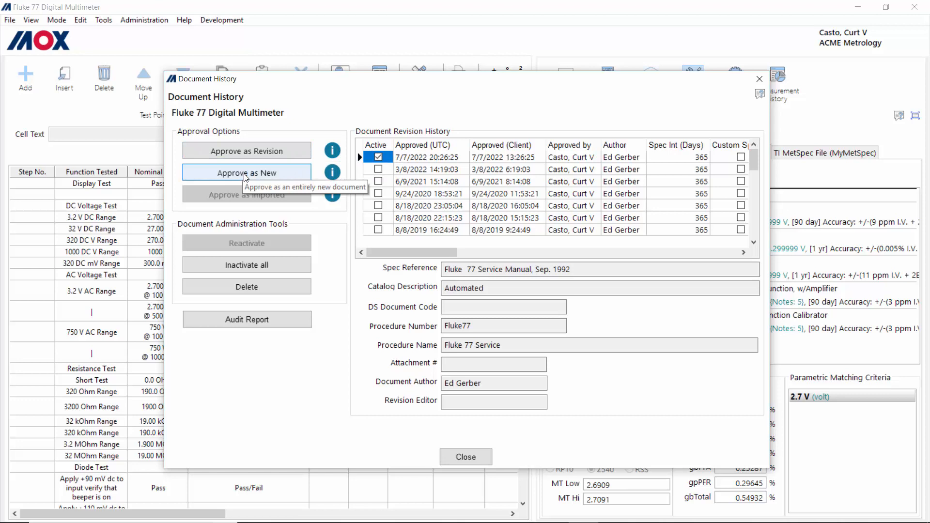
pyautogui.click(464, 456)
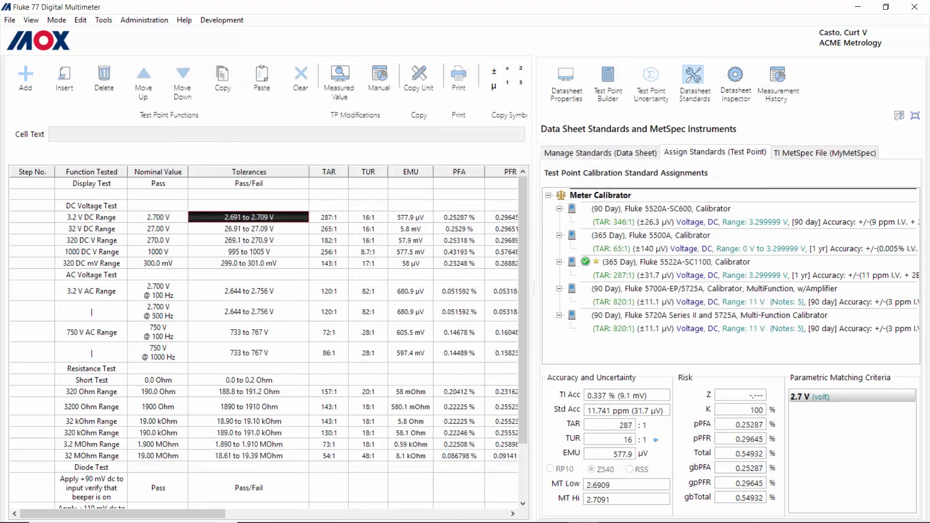
pyautogui.click(57, 20)
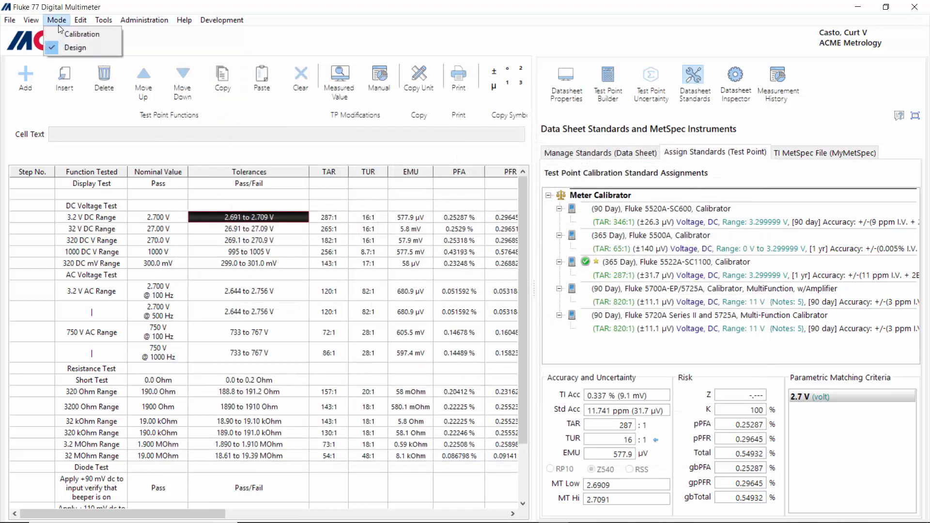
pyautogui.click(83, 35)
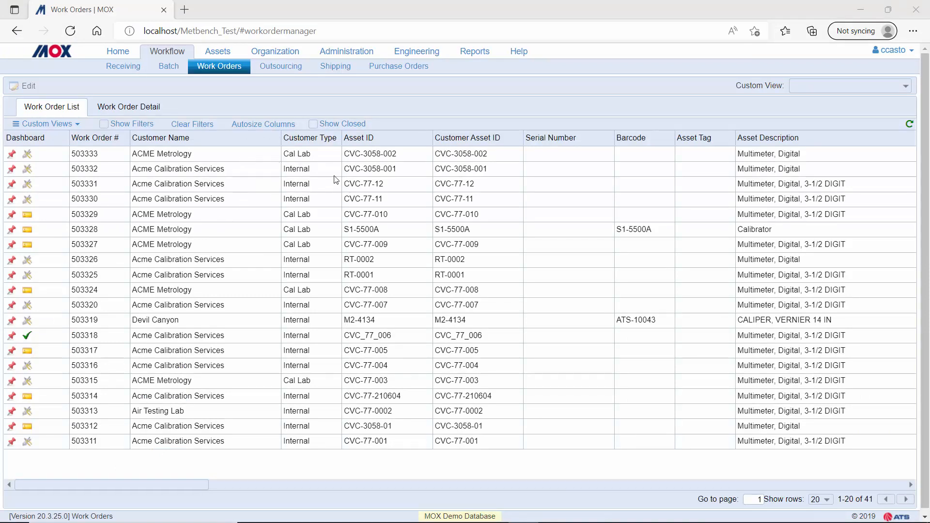
# Step: Select ACME Metrology's work order 503333 in the Work Order List
pyautogui.click(198, 154)
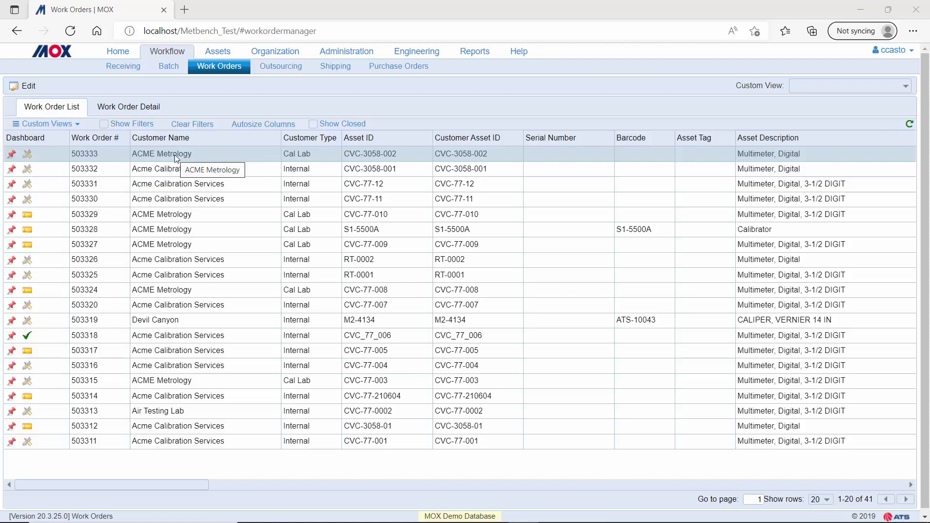
# Step: Launch MPS for the selected work order from its right-click menu
pyautogui.rightClick(176, 159)
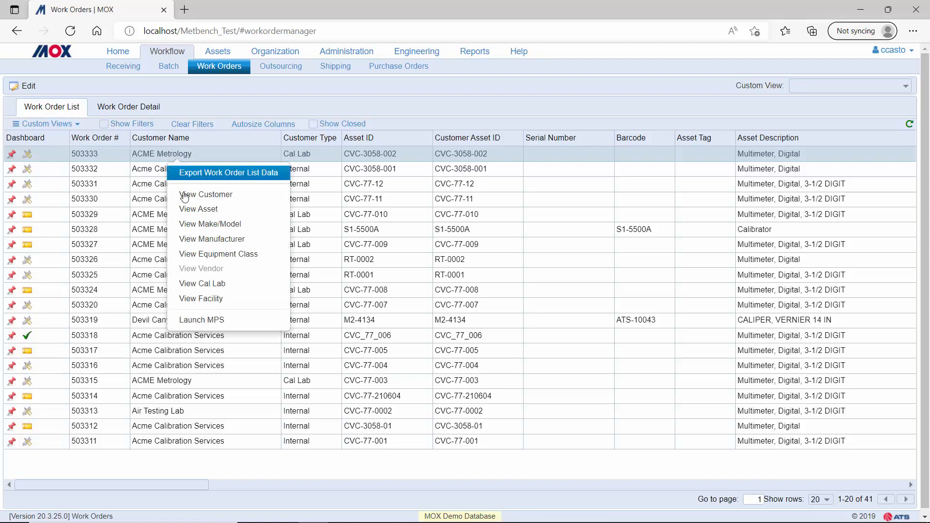
pyautogui.click(220, 321)
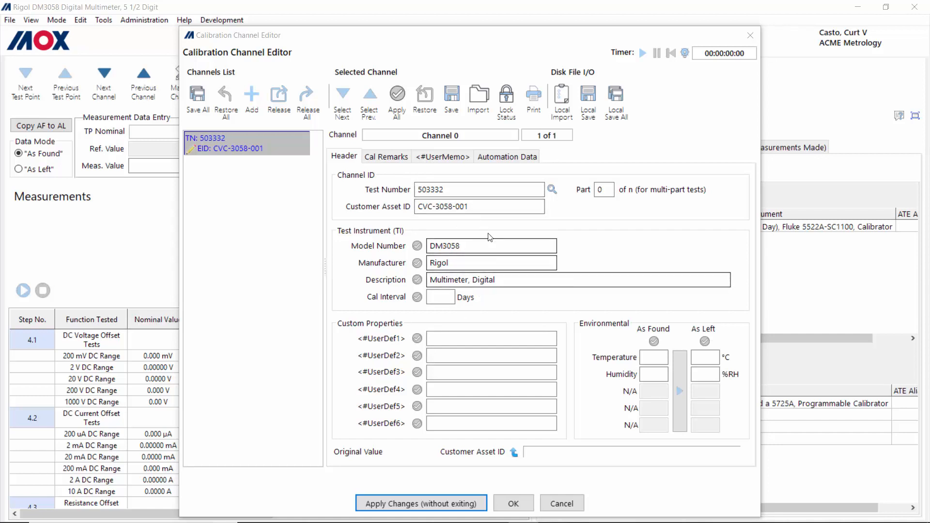
# Step: Accept the Rigol DM3058 channel header, start the run, and jump to DC Voltage Tests
pyautogui.click(513, 505)
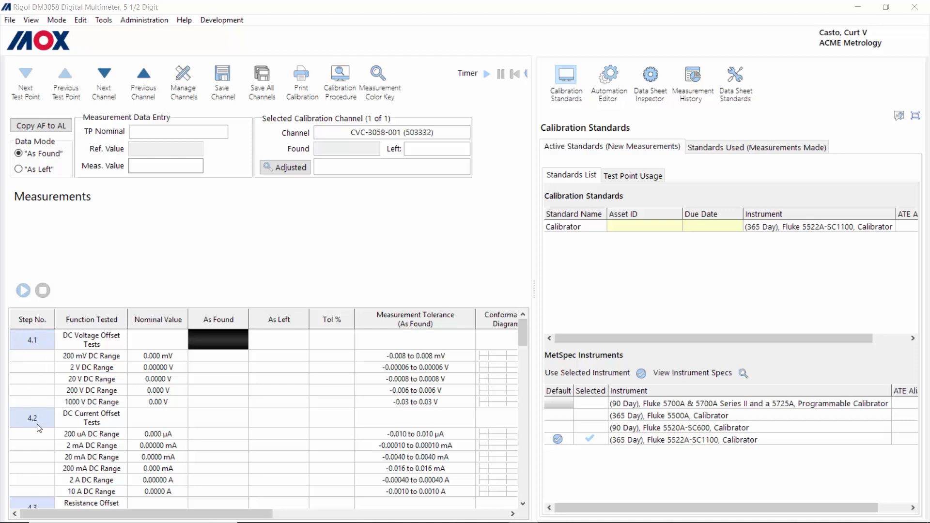
pyautogui.click(27, 291)
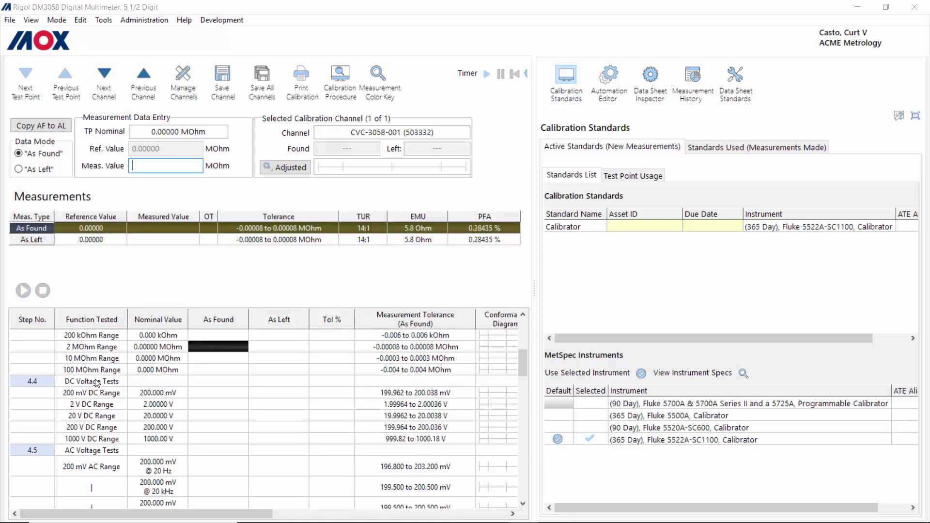
pyautogui.click(97, 384)
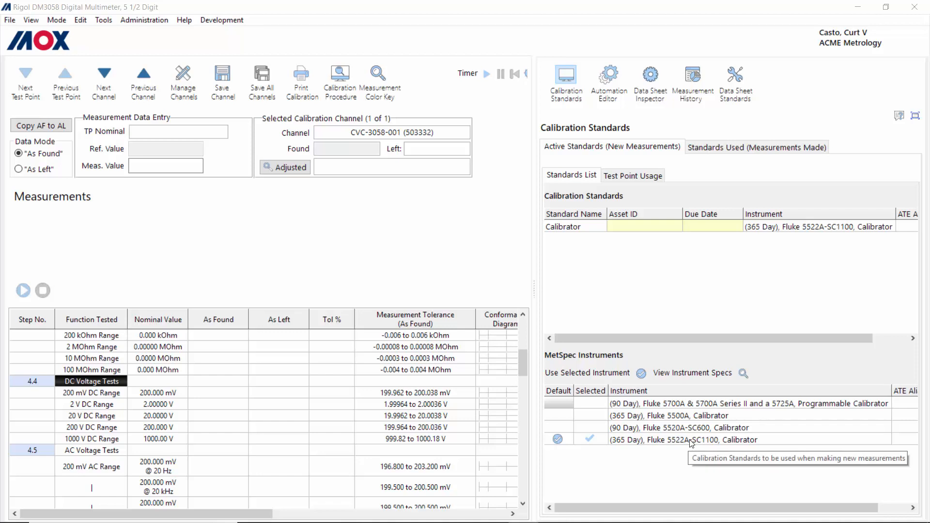
# Step: Enter asset ID S1-5522A for the Calibrator and confirm the Fluke 5522A-SC1100, due 10/19/2022, as the standard
pyautogui.click(632, 229)
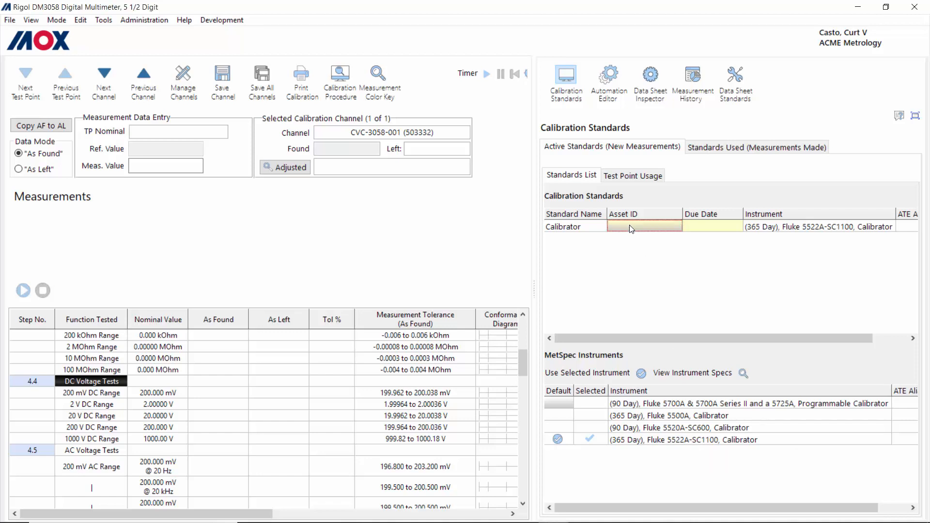
pyautogui.write('S1-')
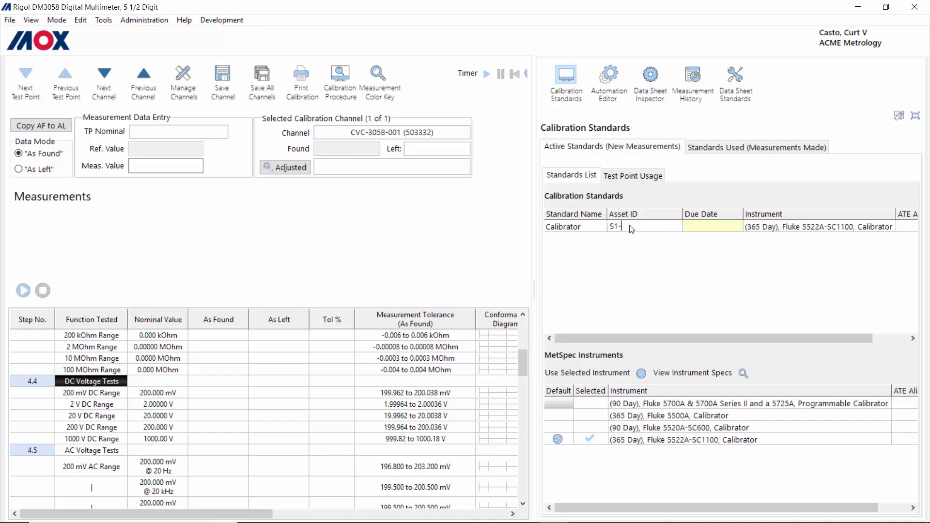
pyautogui.write('5522A')
pyautogui.press('Return')
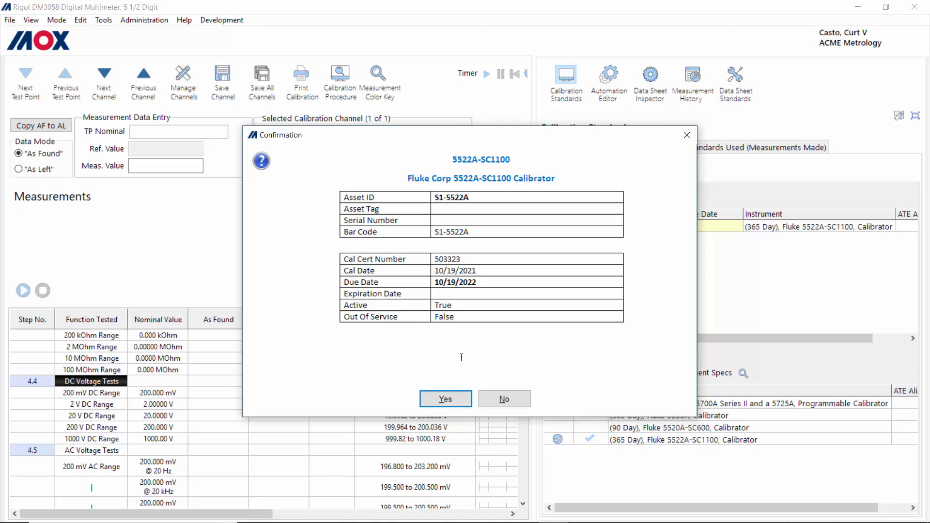
pyautogui.click(446, 400)
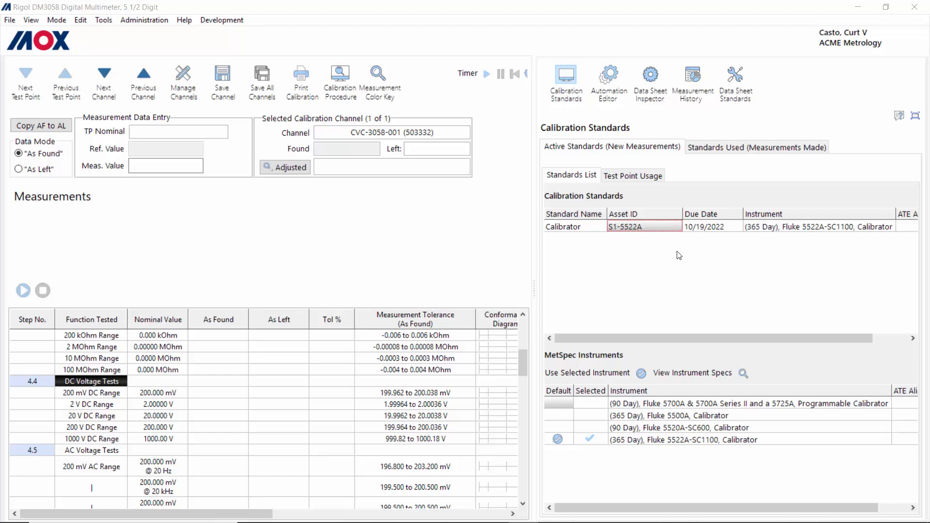
pyautogui.click(28, 18)
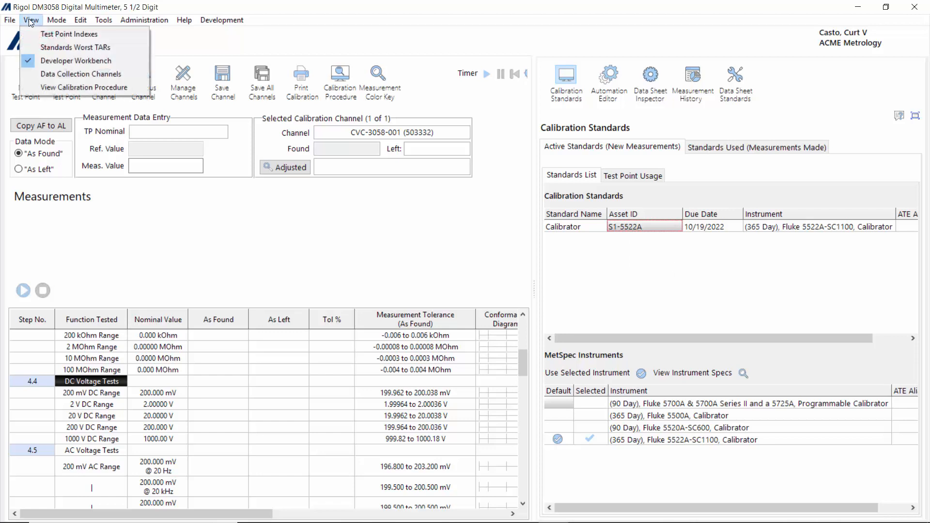
# Step: Hide the Developer Workbench and start the procedure to reach the AC/DC Voltage and Current wiring instructions
pyautogui.click(74, 61)
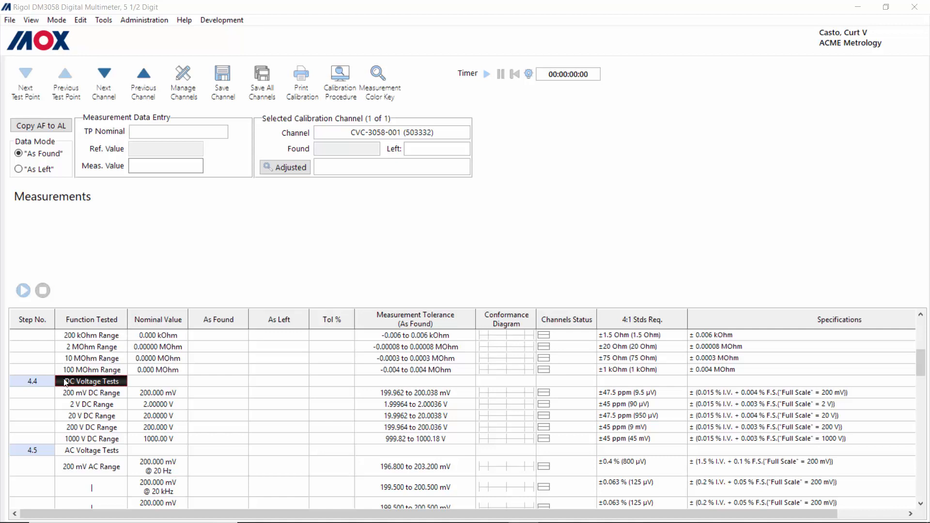
pyautogui.click(24, 290)
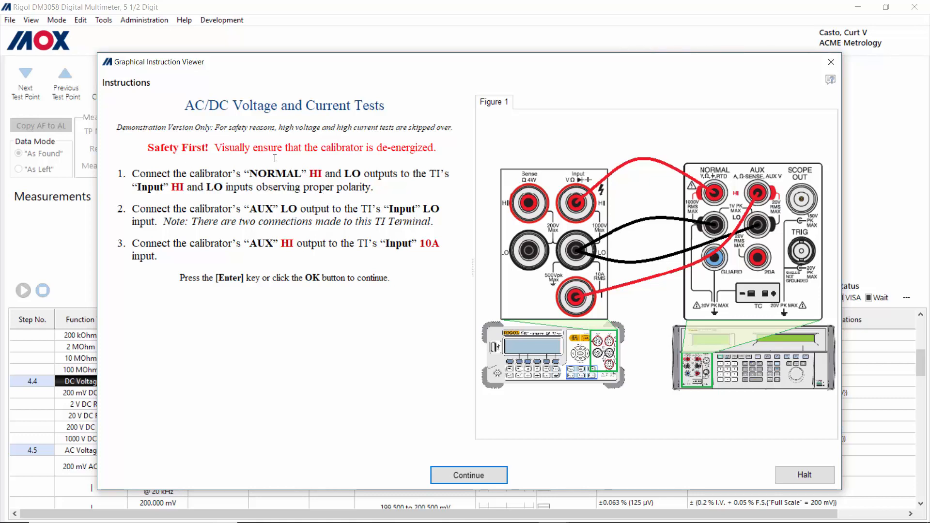
# Step: Continue past the wiring instructions so As Found DC readings, 199.992 mV to 999.96 V, are recorded
pyautogui.click(467, 482)
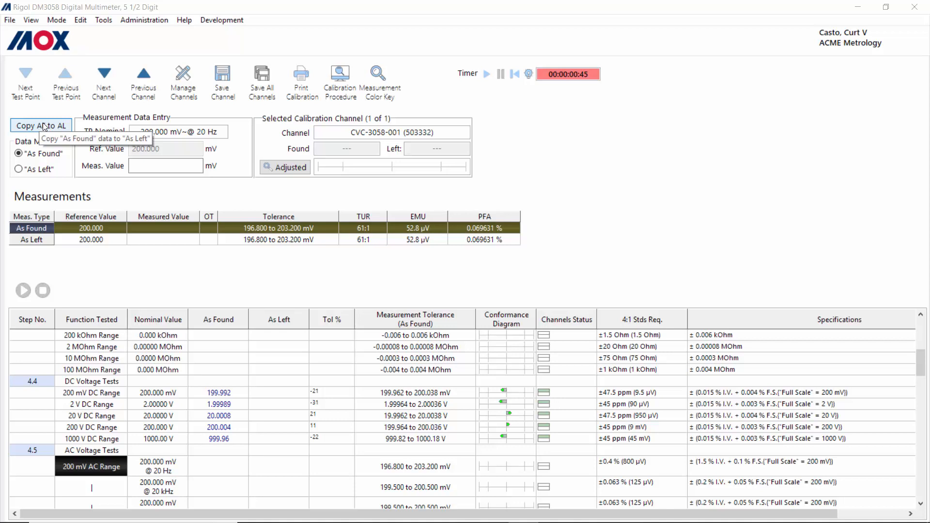
# Step: Switch data collection to As Left and show the Developer Workbench with its calibration standards again
pyautogui.click(42, 170)
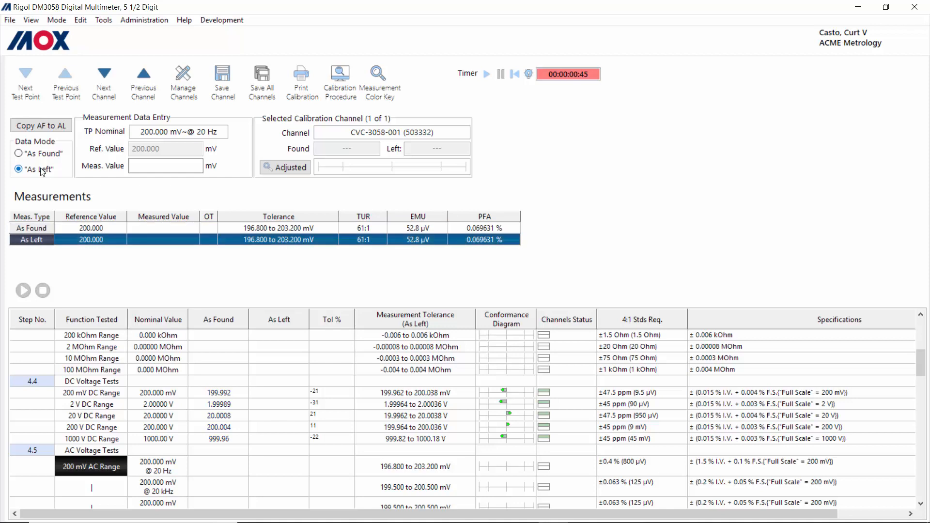
pyautogui.click(32, 20)
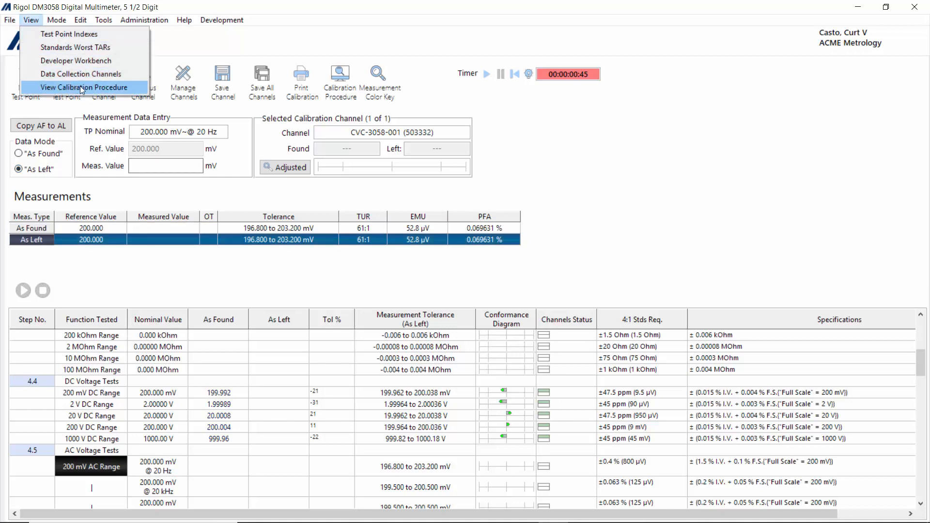
pyautogui.click(81, 61)
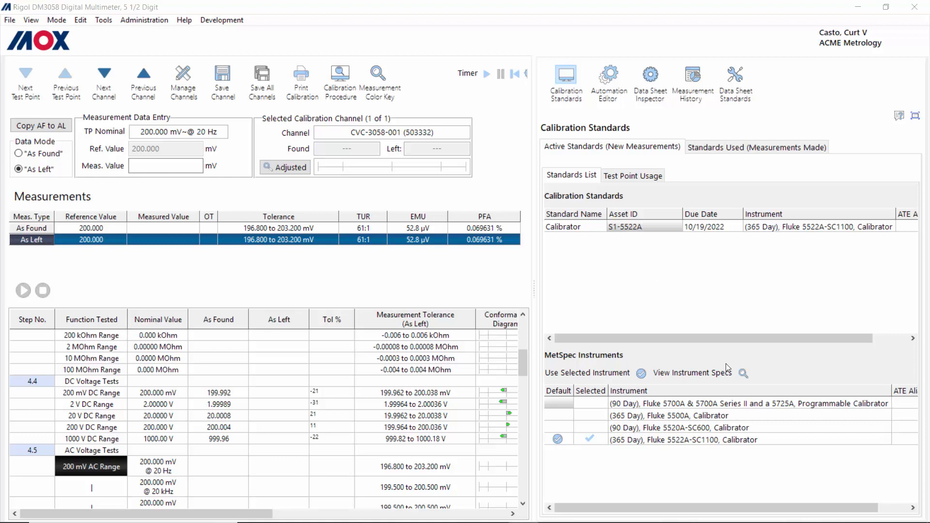
# Step: Make the Fluke 5500A the calibrator instrument with asset ID S1-5500A, due 11/4/2022, and confirm it
pyautogui.click(678, 416)
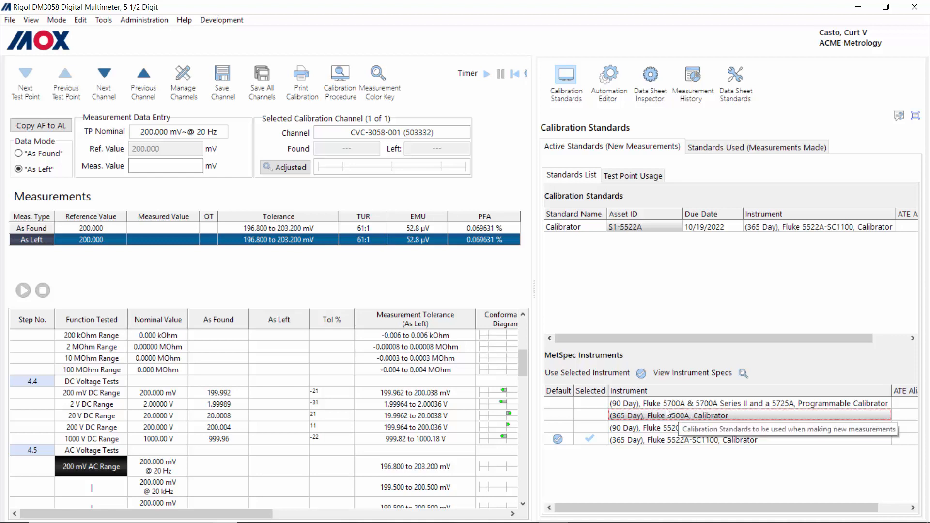
pyautogui.click(641, 374)
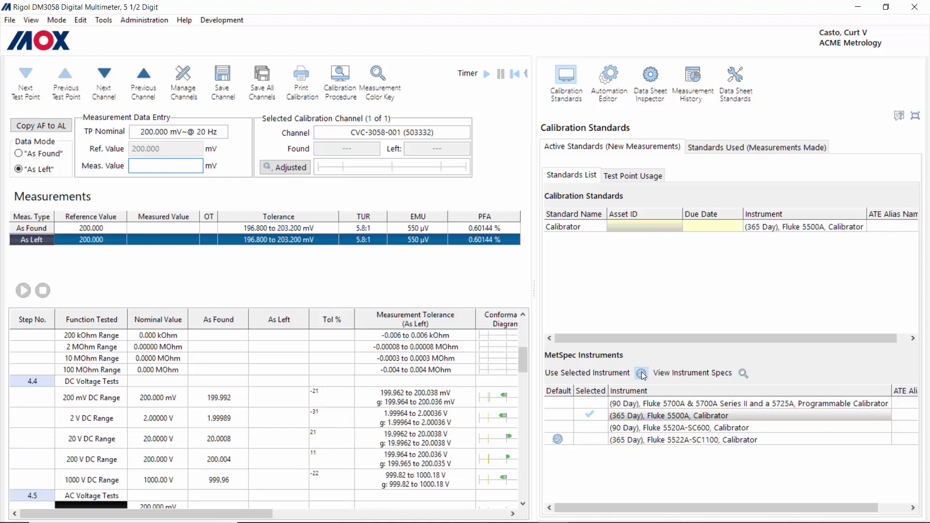
pyautogui.click(644, 226)
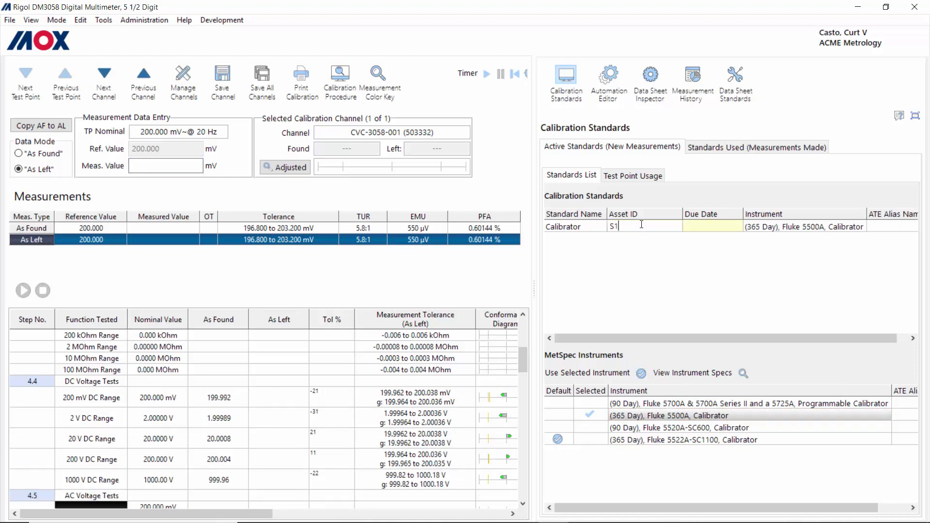
pyautogui.write('S1-5500A')
pyautogui.press('Return')
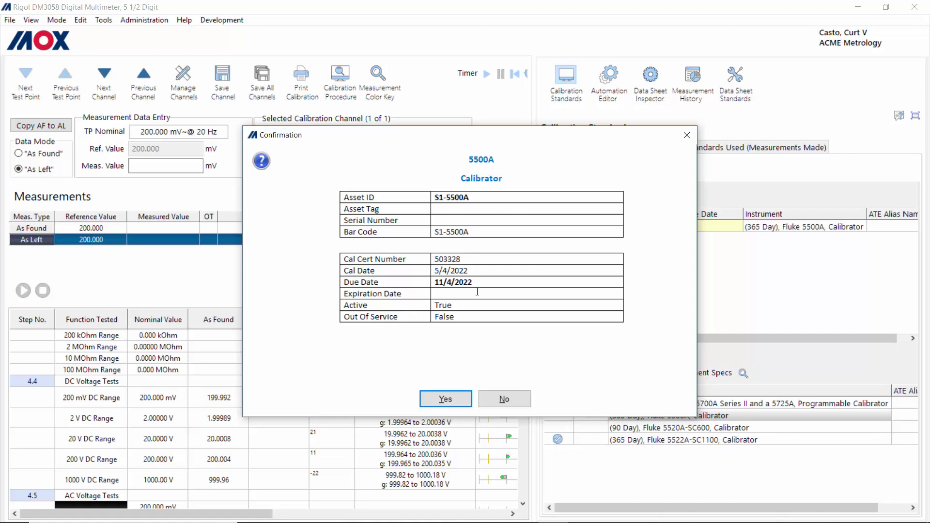
pyautogui.click(457, 399)
pyautogui.click(57, 21)
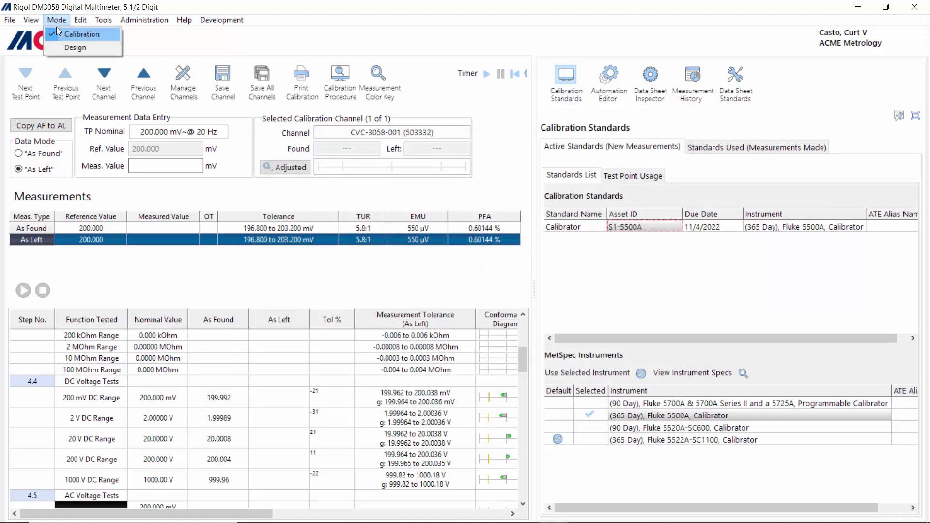
# Step: Hide the Developer Workbench and run the DC Voltage Tests group for As Left, past the wiring instructions
pyautogui.moveTo(32, 20)
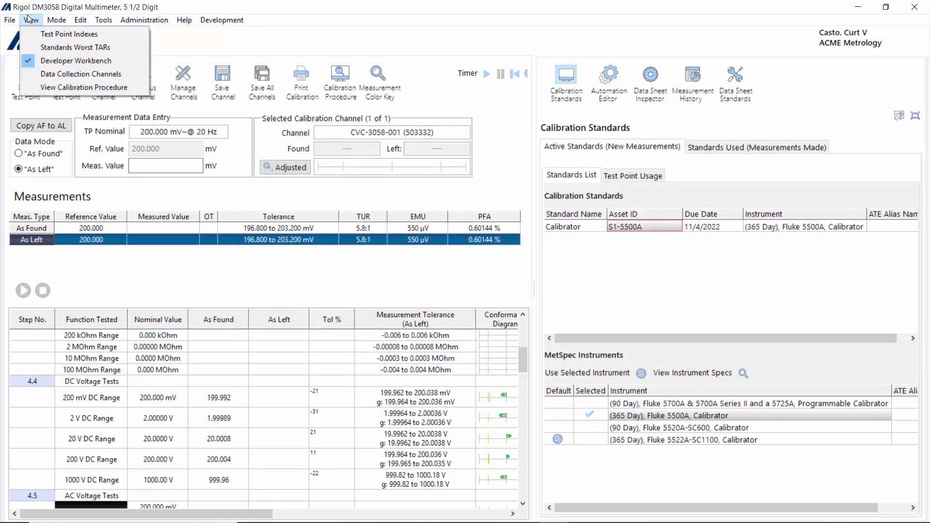
pyautogui.click(64, 61)
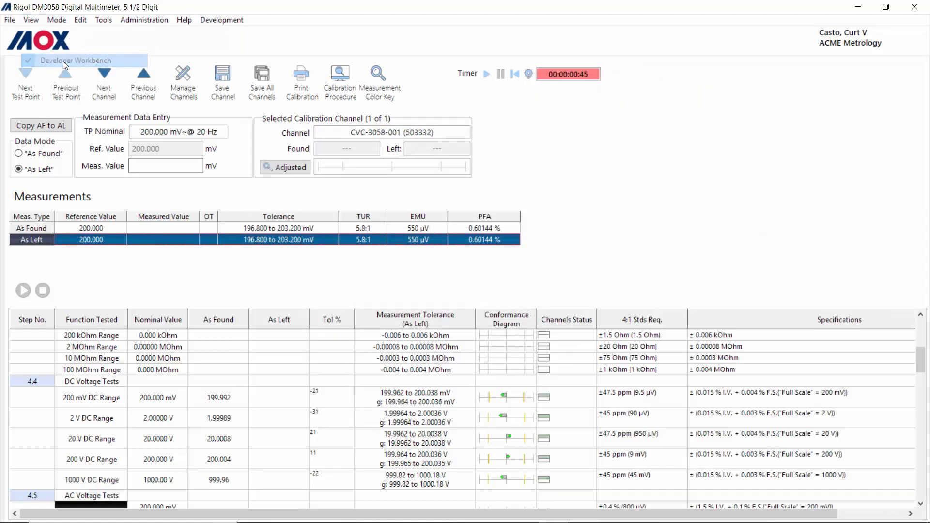
pyautogui.click(90, 383)
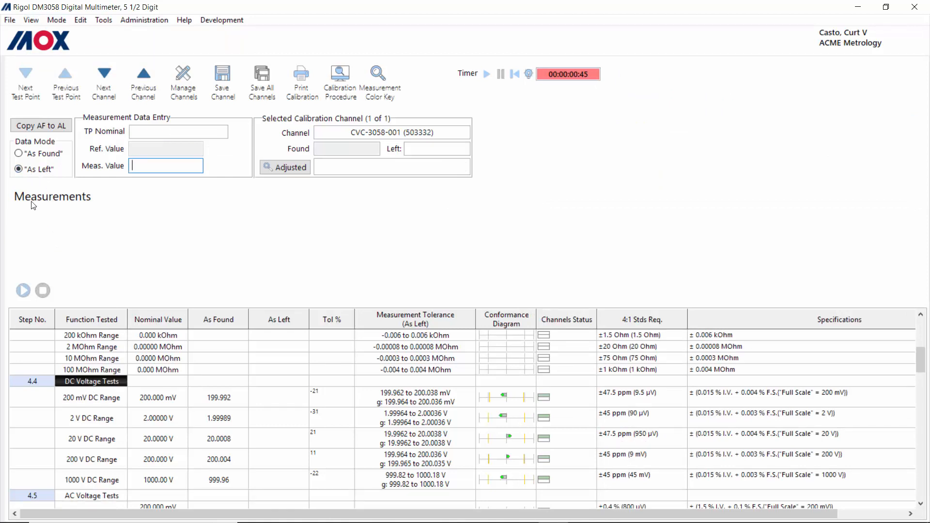
pyautogui.click(24, 291)
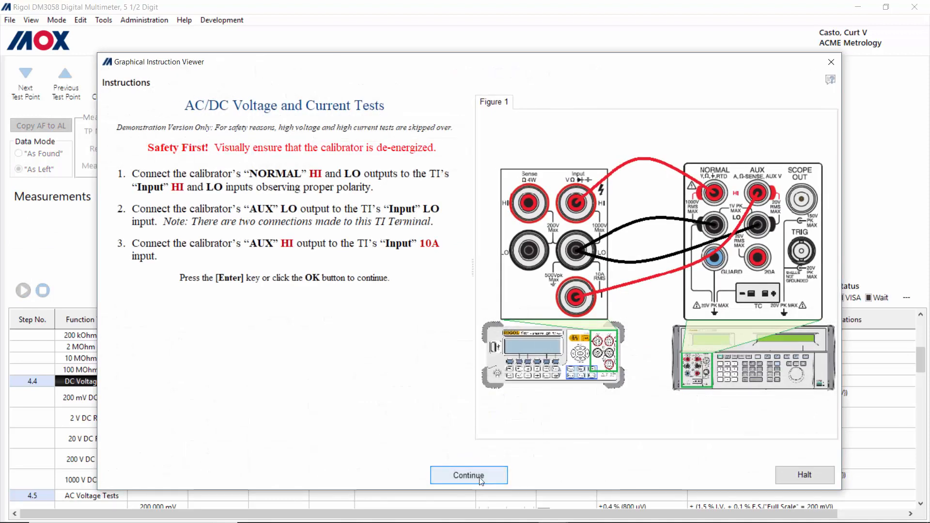
pyautogui.click(462, 475)
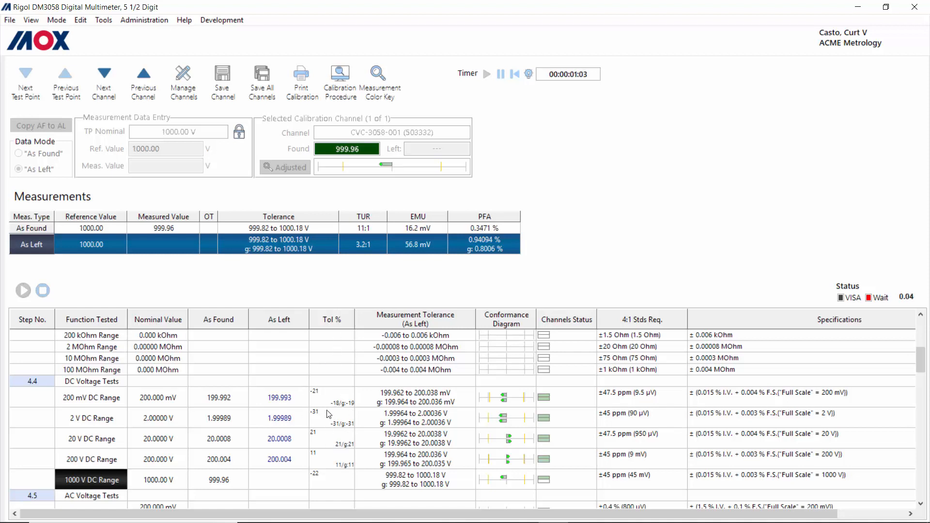
# Step: Stop the run and show the Standards Used (Measurements Made) tab in the Developer Workbench
pyautogui.click(44, 292)
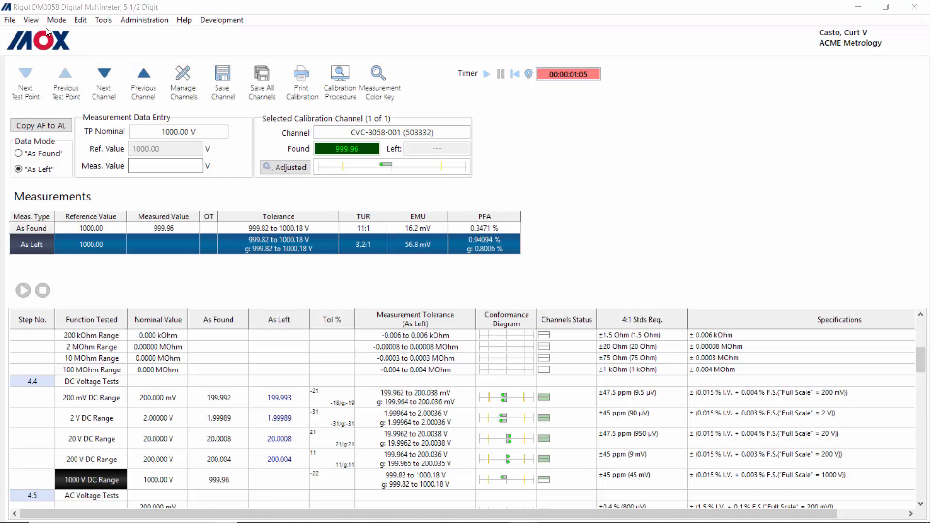
pyautogui.click(31, 19)
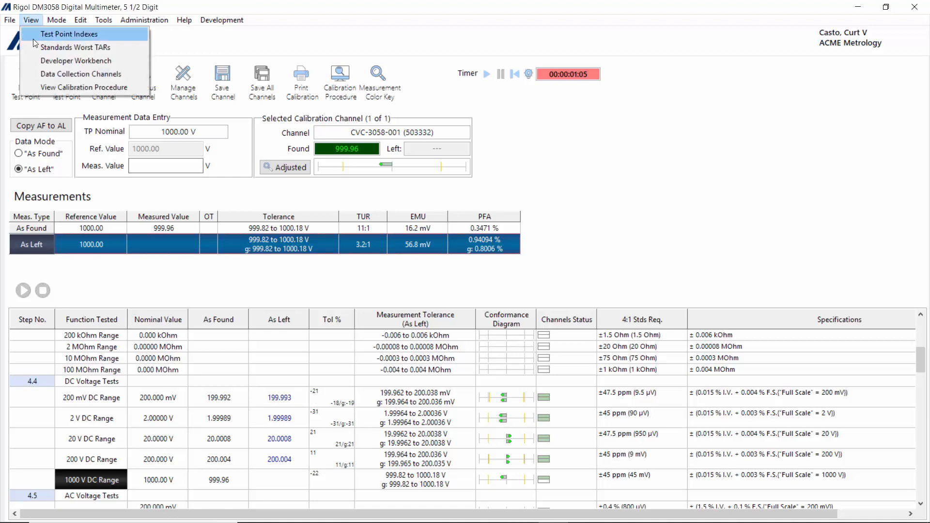
pyautogui.click(64, 61)
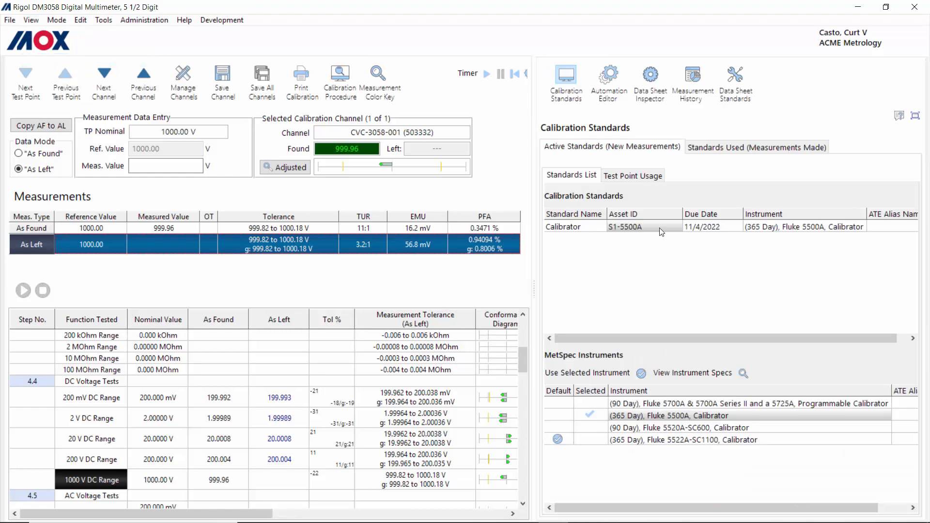
pyautogui.click(752, 145)
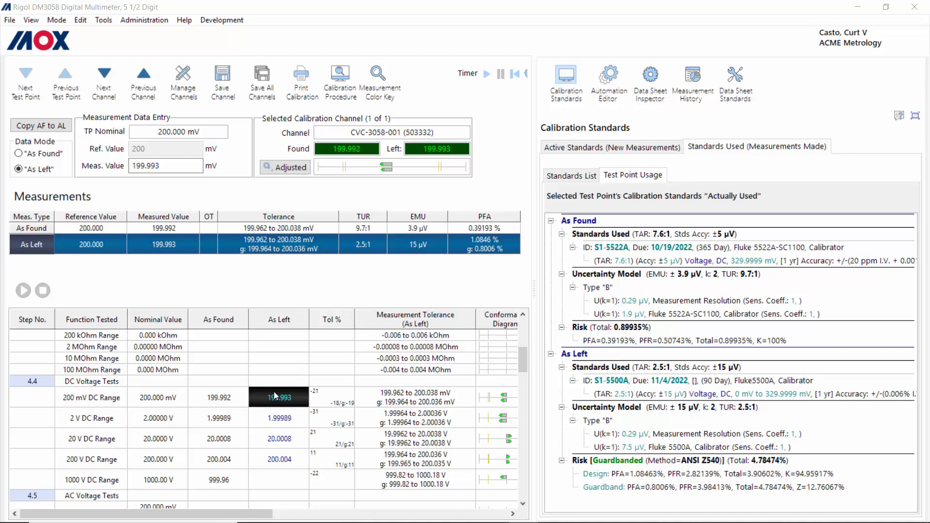
pyautogui.click(282, 420)
pyautogui.click(282, 439)
pyautogui.click(282, 458)
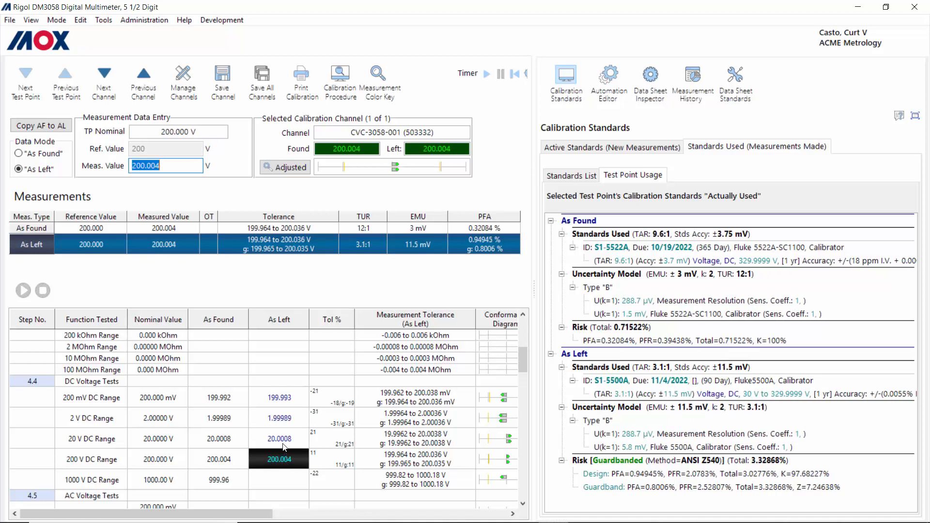
pyautogui.click(283, 447)
pyautogui.click(283, 421)
pyautogui.click(281, 395)
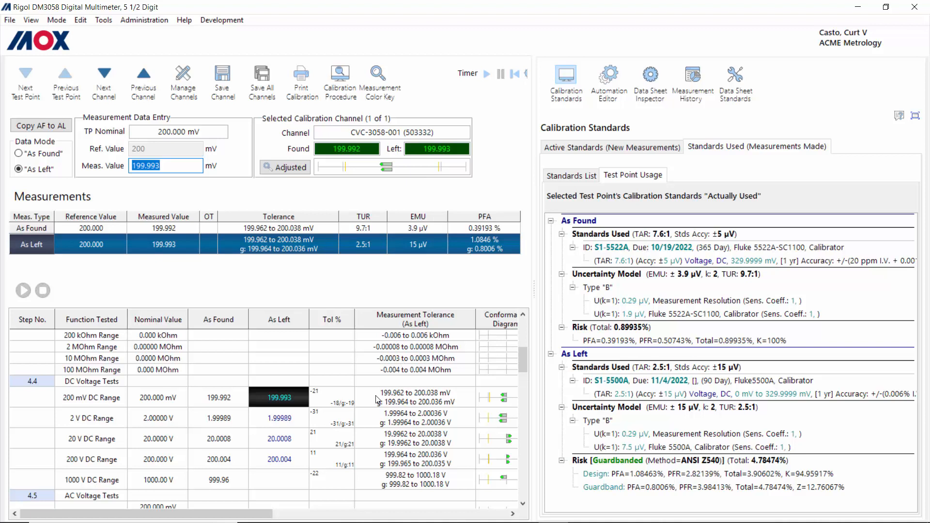
pyautogui.click(281, 425)
pyautogui.press('Down')
pyautogui.press('Down')
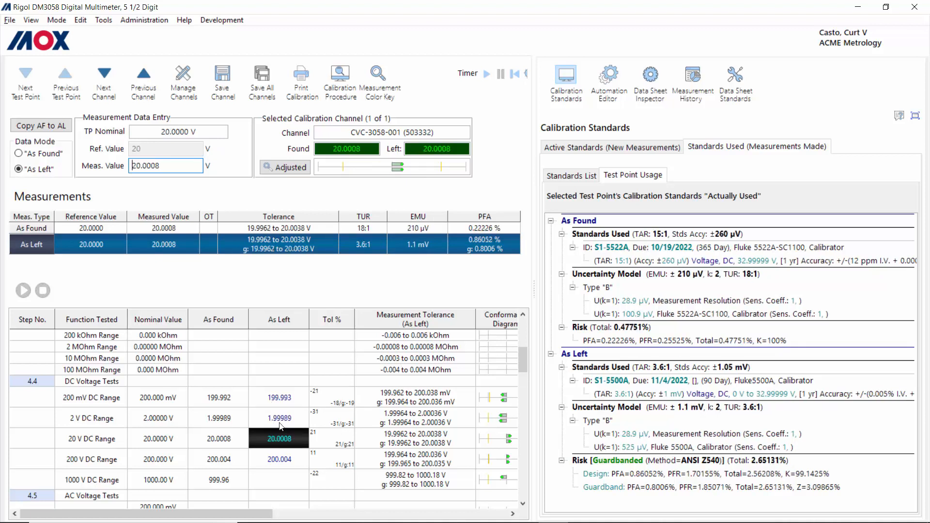
pyautogui.press('Up')
pyautogui.press('Up')
pyautogui.press('Up')
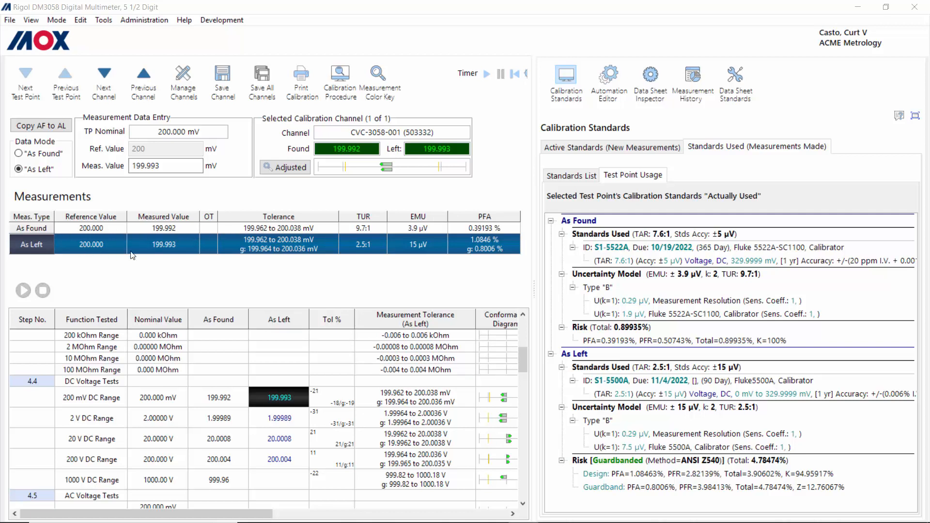
pyautogui.click(286, 426)
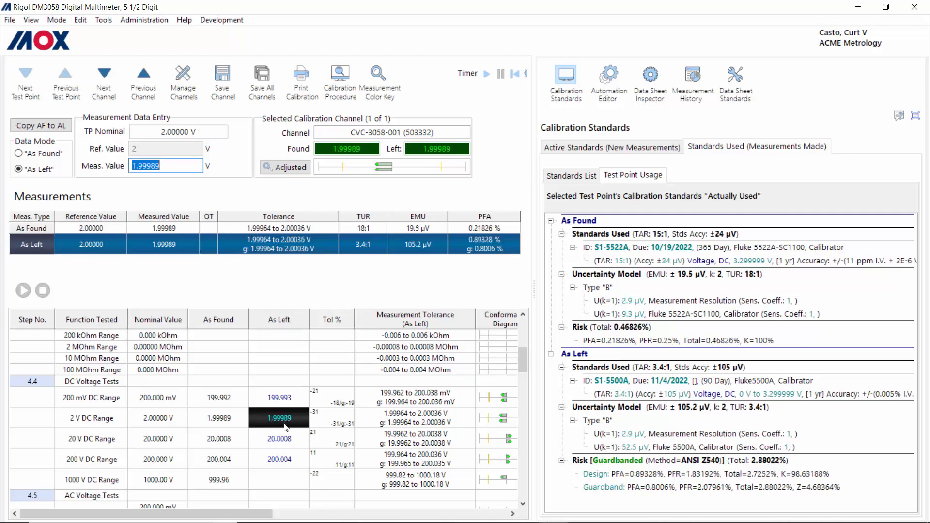
pyautogui.click(284, 436)
pyautogui.click(282, 399)
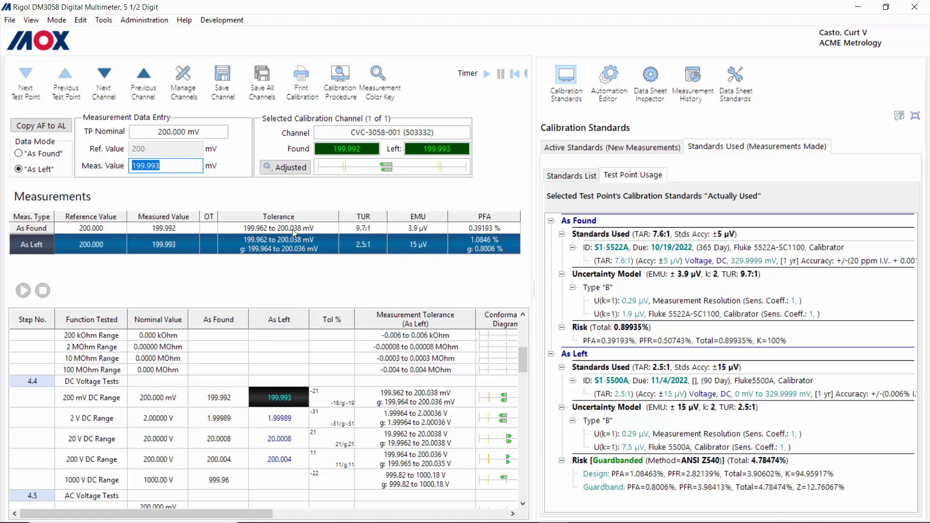
pyautogui.click(310, 225)
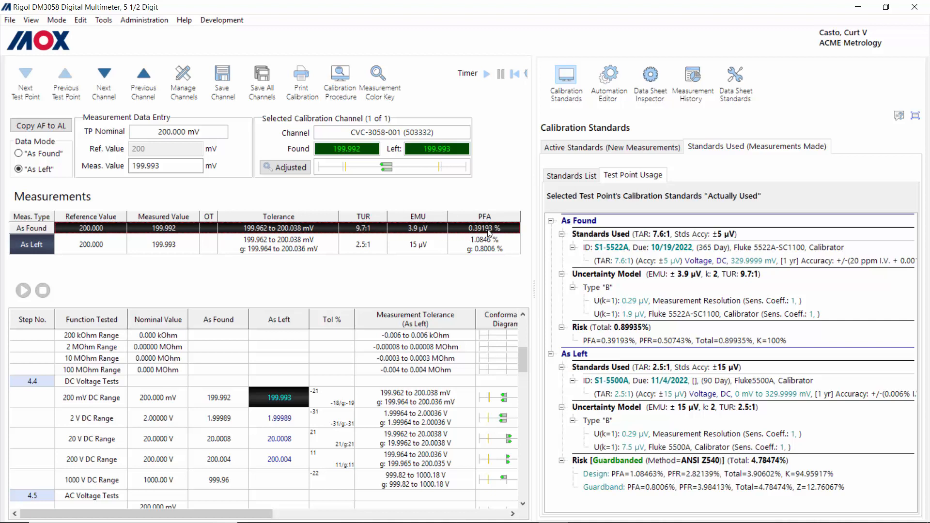
pyautogui.click(301, 248)
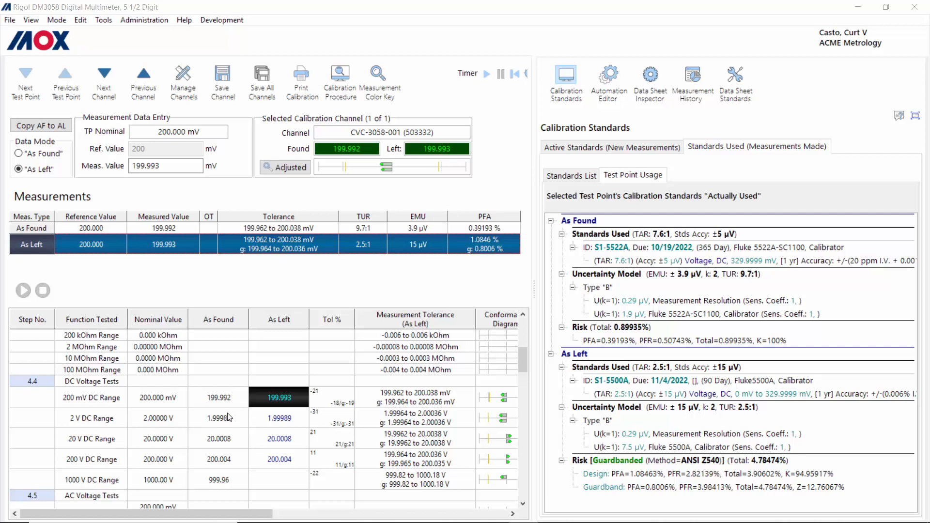
# Step: Save the channel data, then sign the datasheet Complete & Lock using the user's username and password
pyautogui.click(223, 83)
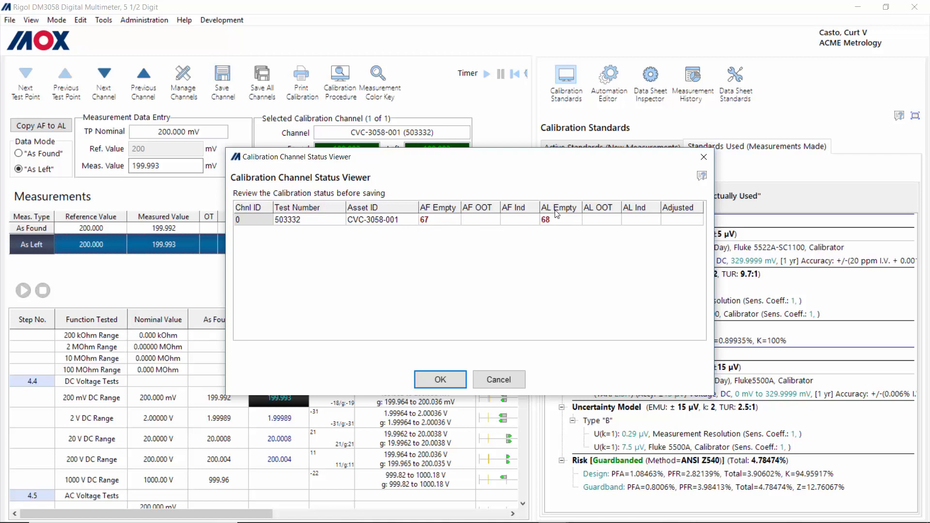
pyautogui.click(440, 380)
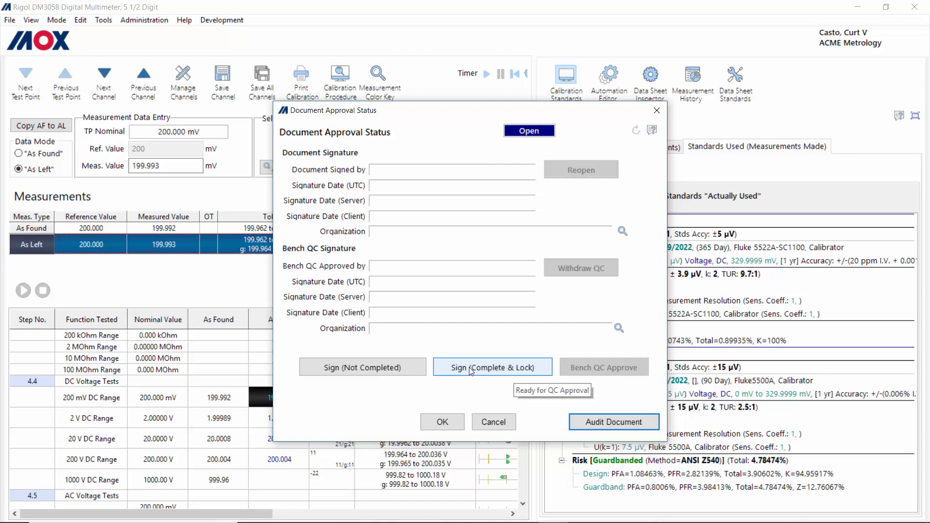
pyautogui.click(497, 372)
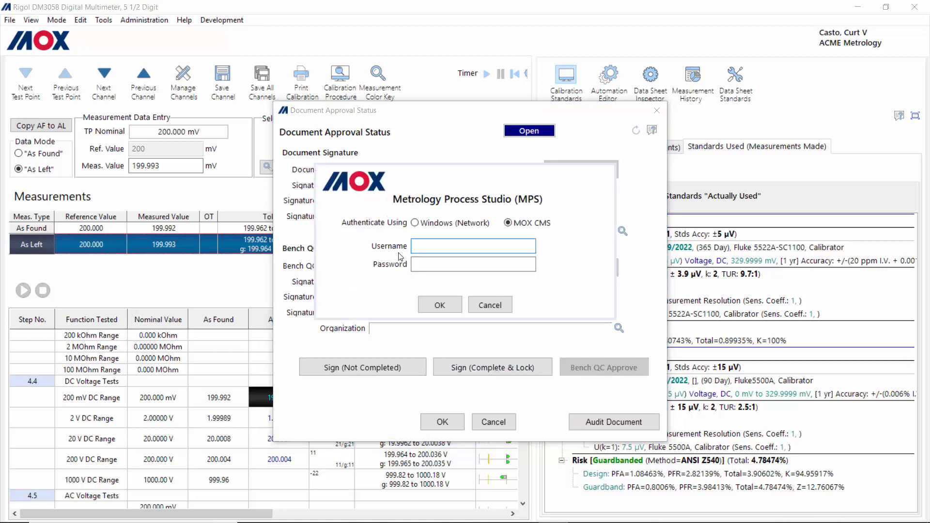
pyautogui.press('Tab')
pyautogui.write('********')
pyautogui.click(445, 309)
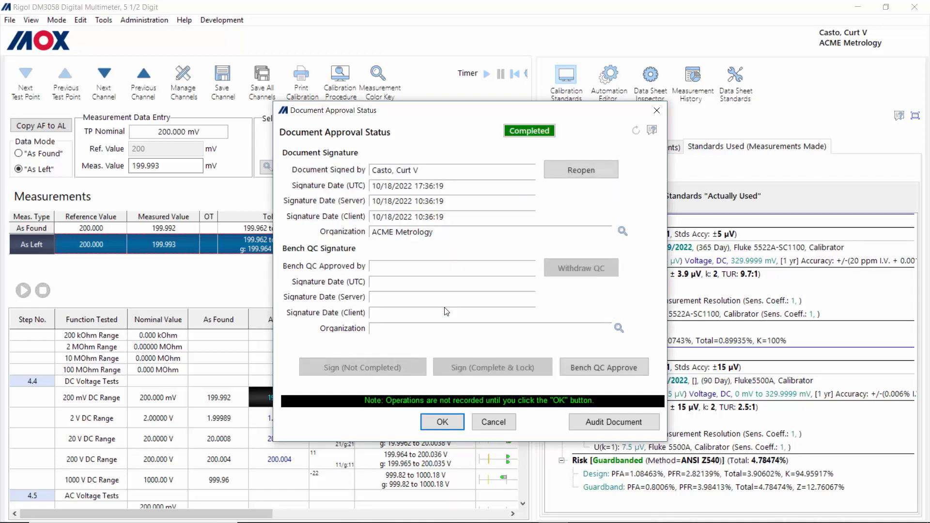
pyautogui.click(442, 422)
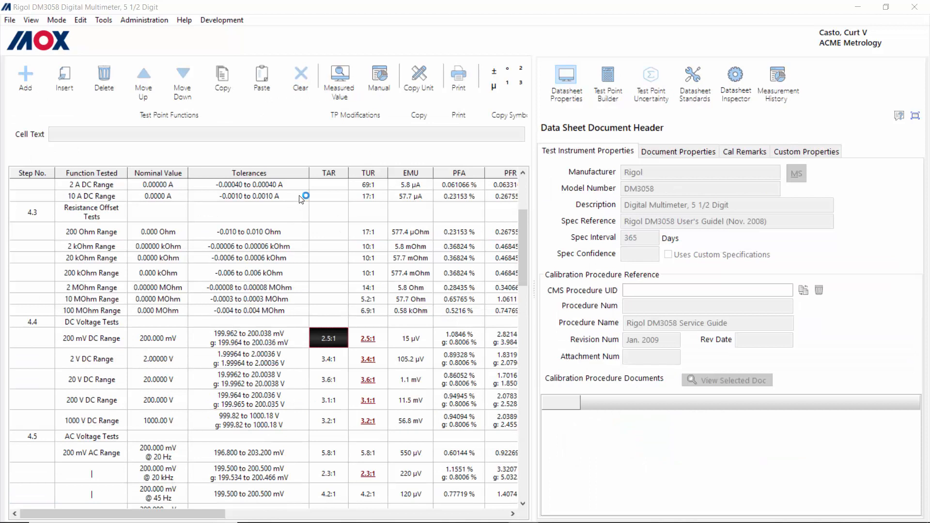
# Step: Put the Rigol DM3058 datasheet into edit mode and open the Test Point Builder
pyautogui.click(81, 20)
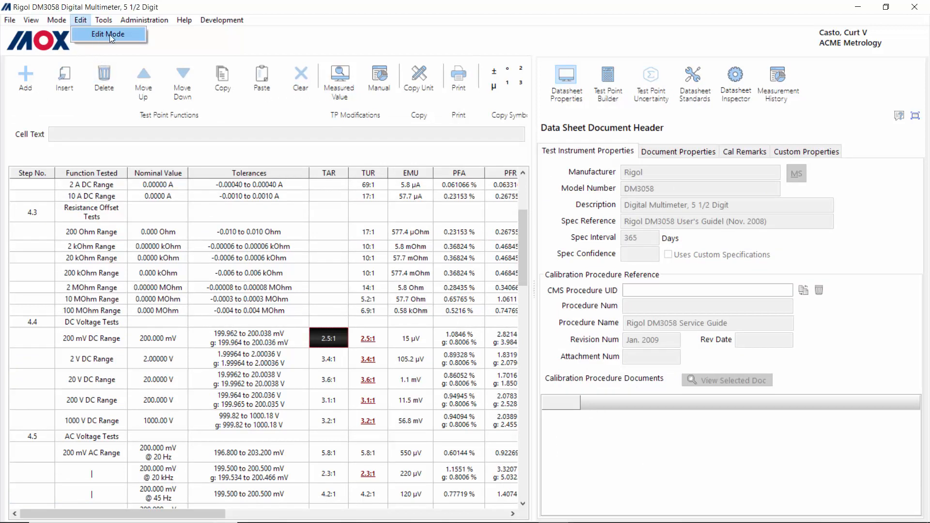
pyautogui.click(108, 34)
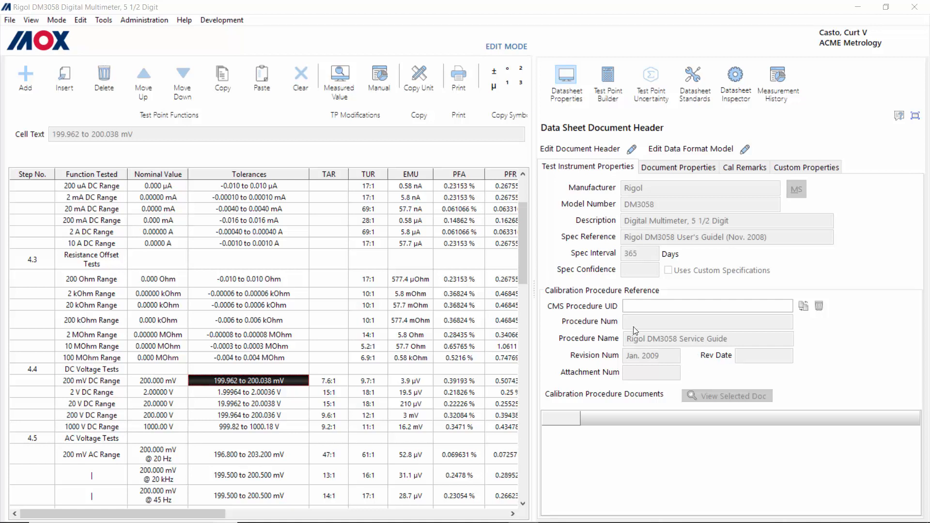
pyautogui.click(609, 80)
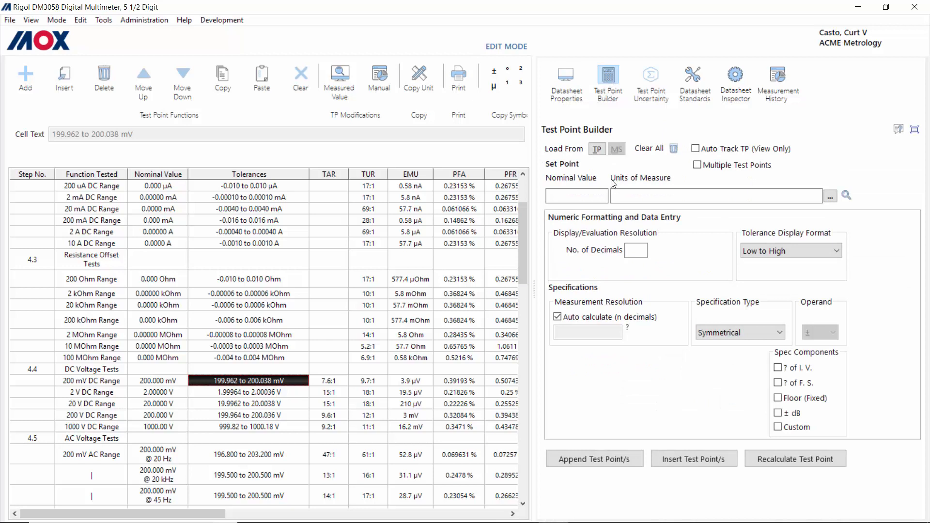
# Step: Load the 200 mV DC test point and view its uncertainty budget: EMU 3.925 µV, TUR 9.7:1
pyautogui.click(599, 149)
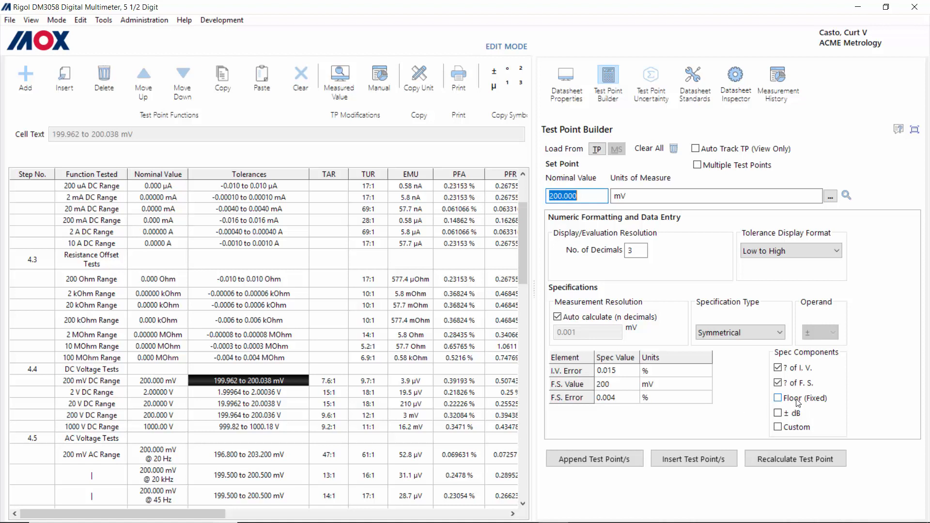
pyautogui.click(654, 81)
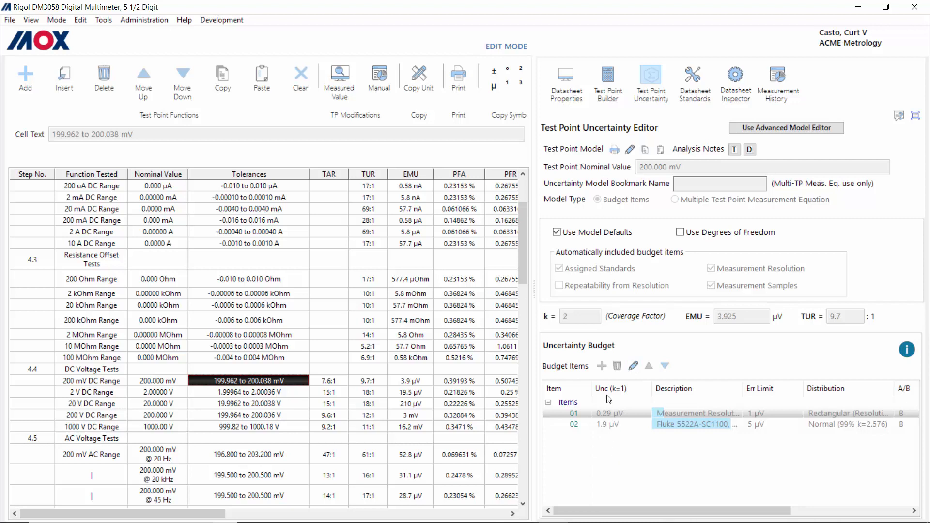
# Step: Show the datasheet's Calibrator standard, with Fluke 5522A-SC1100 as the default MetSpec instrument
pyautogui.click(694, 74)
pyautogui.click(600, 154)
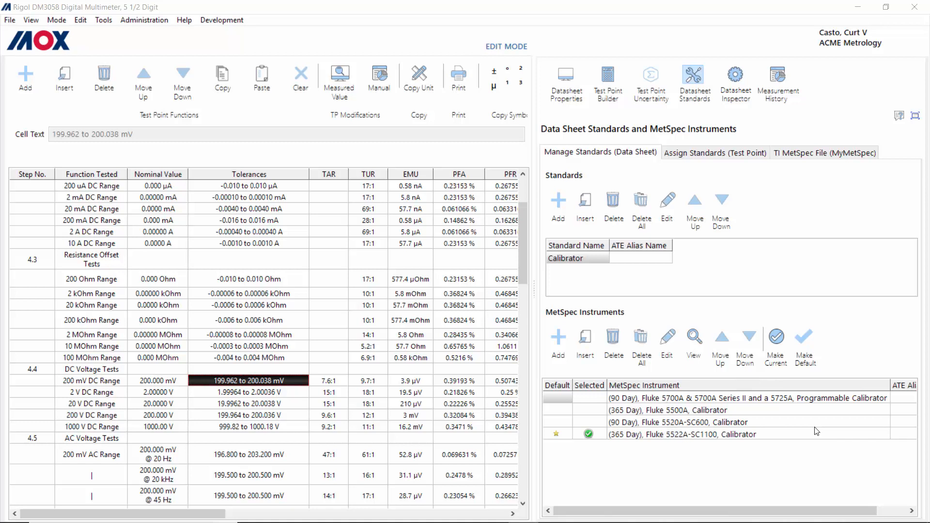
# Step: Review the calibrator assignments for the 200 mV, 2 V and 20 V DC test points
pyautogui.click(732, 156)
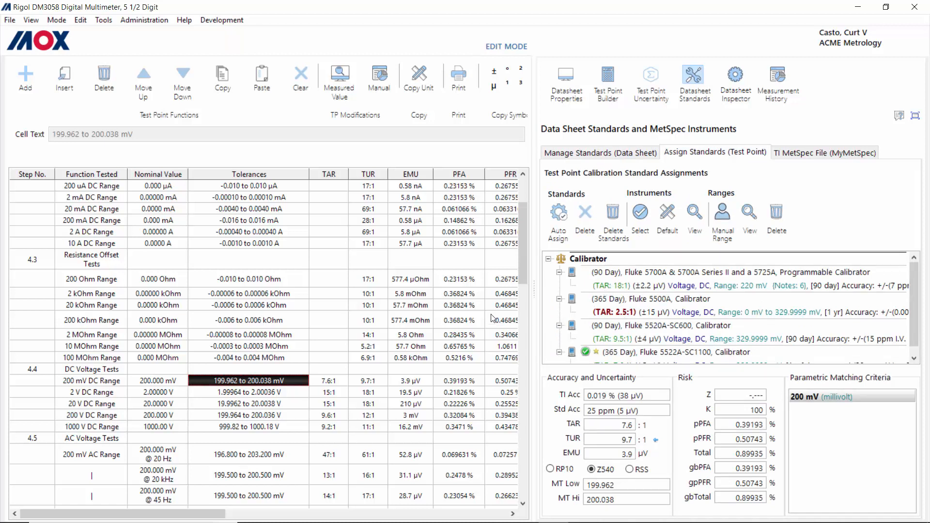
pyautogui.click(241, 393)
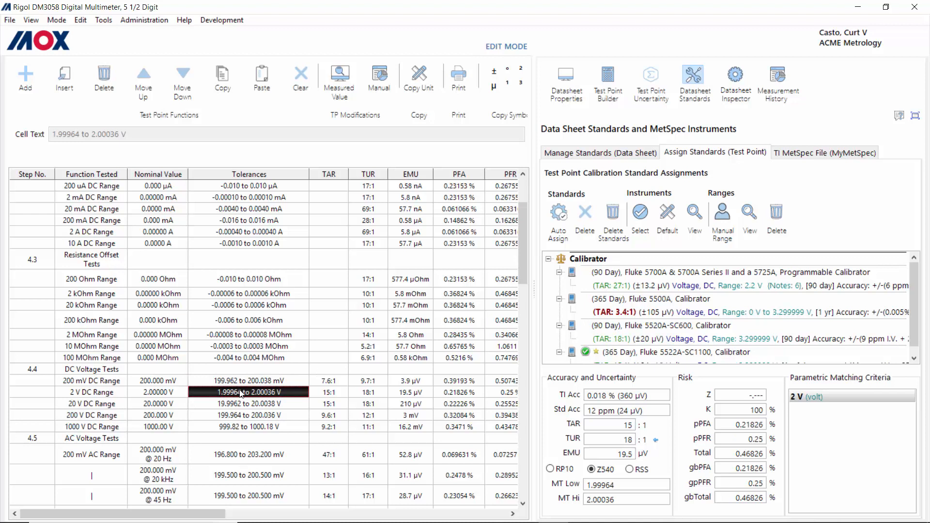
pyautogui.press('Down')
pyautogui.press('Down')
pyautogui.press('Up')
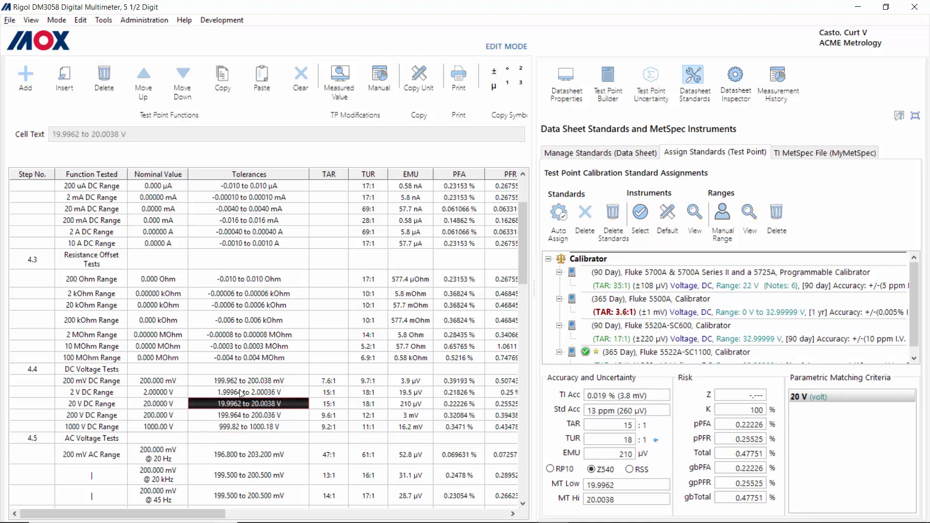
pyautogui.press('Up')
pyautogui.press('Up')
pyautogui.press('Up')
pyautogui.press('Up')
pyautogui.press('Up')
pyautogui.press('Up')
pyautogui.press('Up')
pyautogui.press('Down')
pyautogui.press('Down')
pyautogui.press('Down')
pyautogui.press('Down')
pyautogui.press('Down')
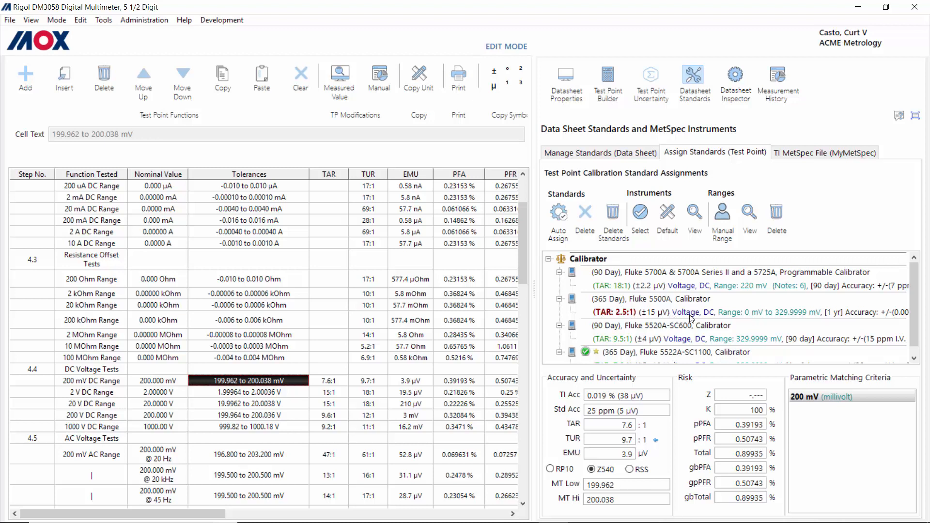
pyautogui.scroll(-1, 759, 320)
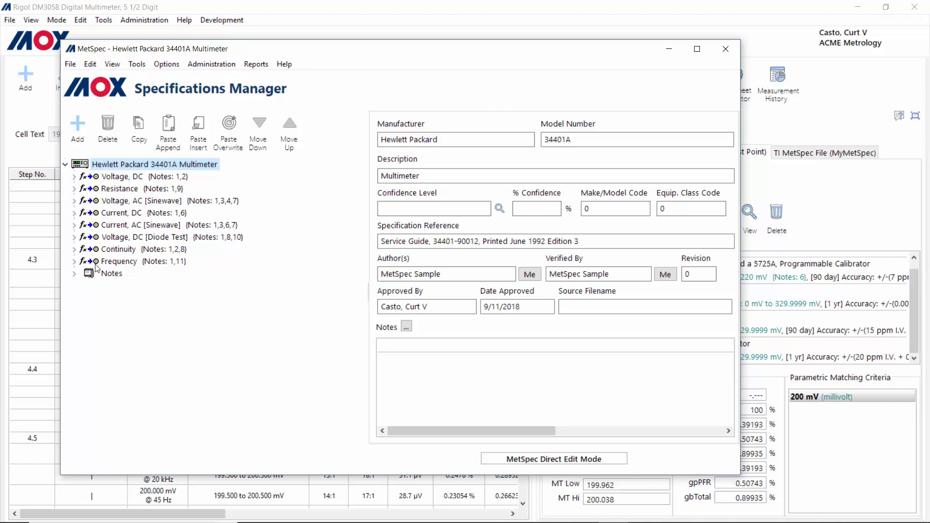
# Step: Display the 34401A's 10 V DC 90-day accuracy: 0.002% of reading + 0.0005% full scale
pyautogui.click(75, 177)
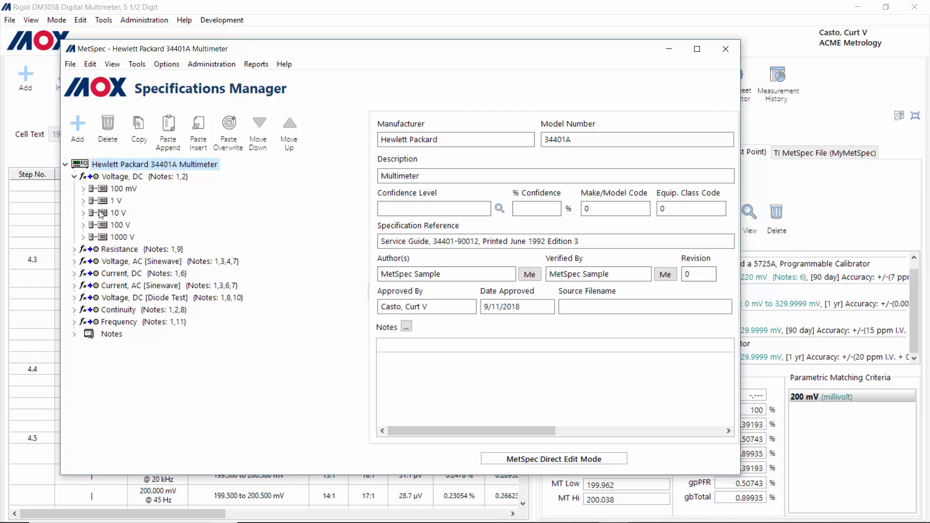
pyautogui.click(84, 214)
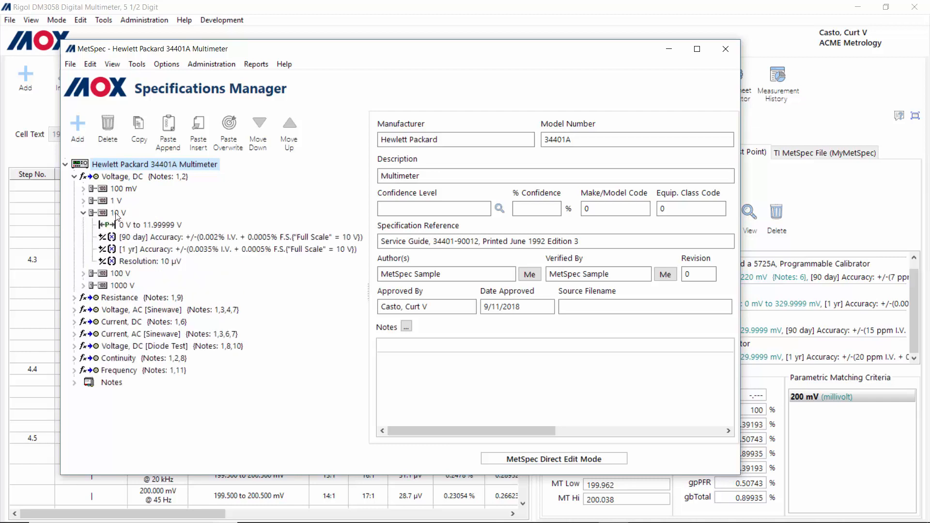
pyautogui.click(173, 240)
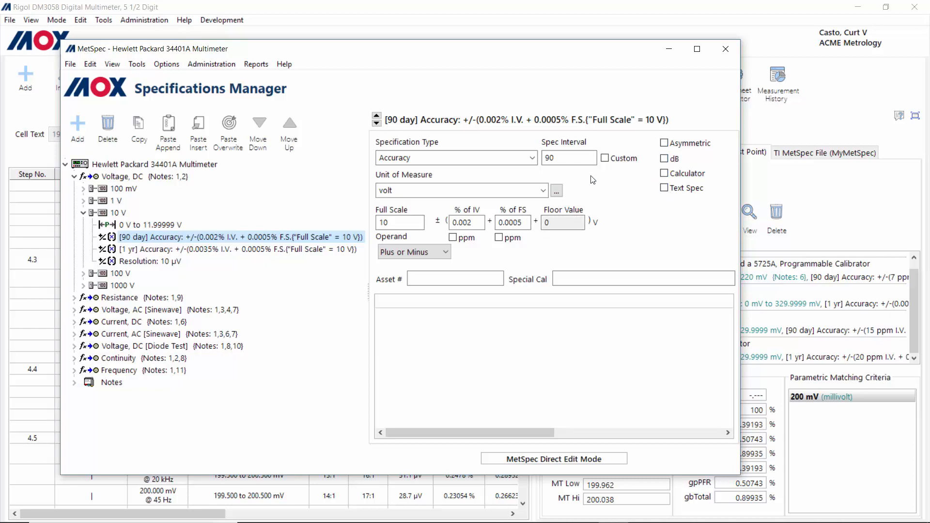
pyautogui.click(75, 178)
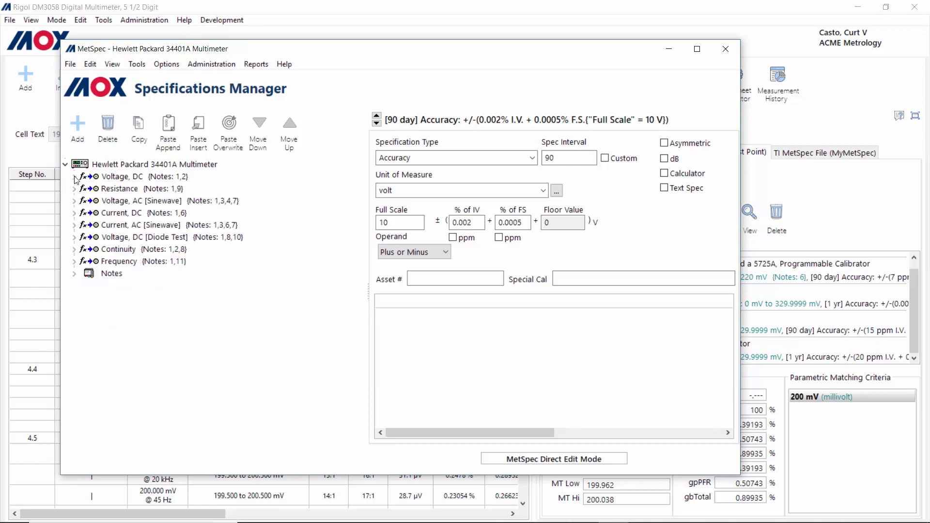
# Step: View the 34401A's 100 mV, 5 Hz to 10 Hz AC voltage specs, then return to the Rigol datasheet
pyautogui.click(74, 201)
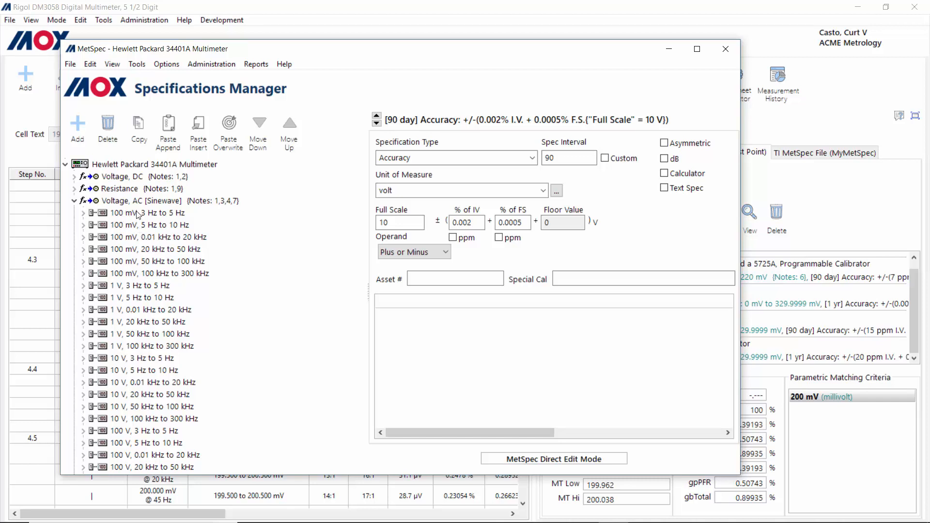
pyautogui.click(85, 227)
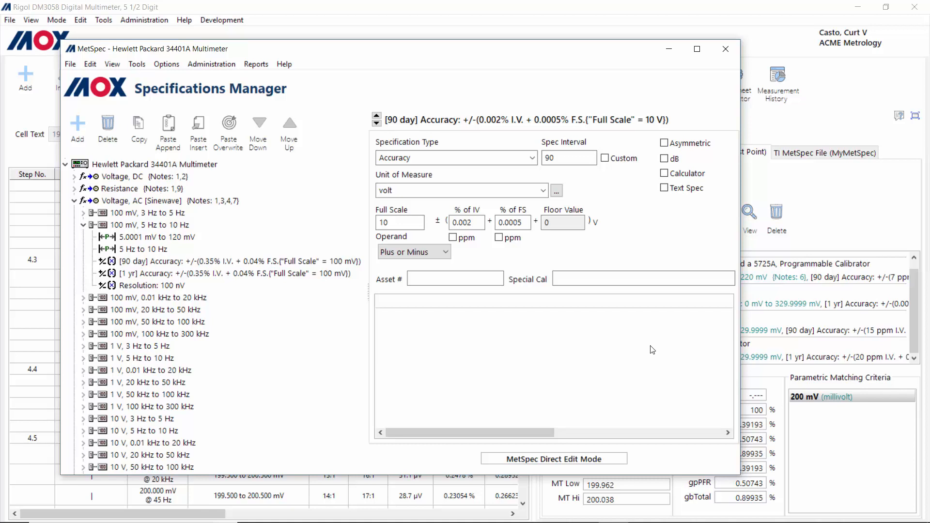
pyautogui.click(836, 344)
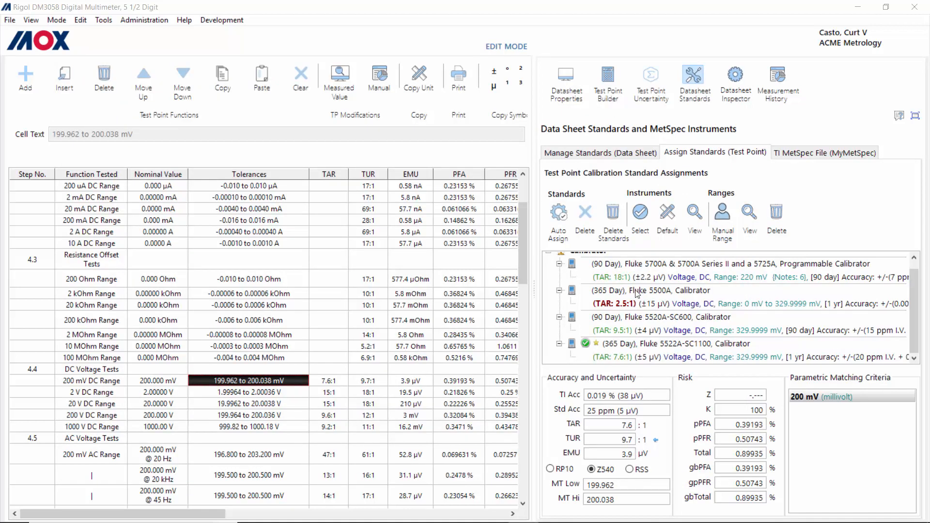
# Step: Show the datasheet's Calibrator standard list, then bring the MetSpec Specifications Manager to the front
pyautogui.scroll(1, 637, 301)
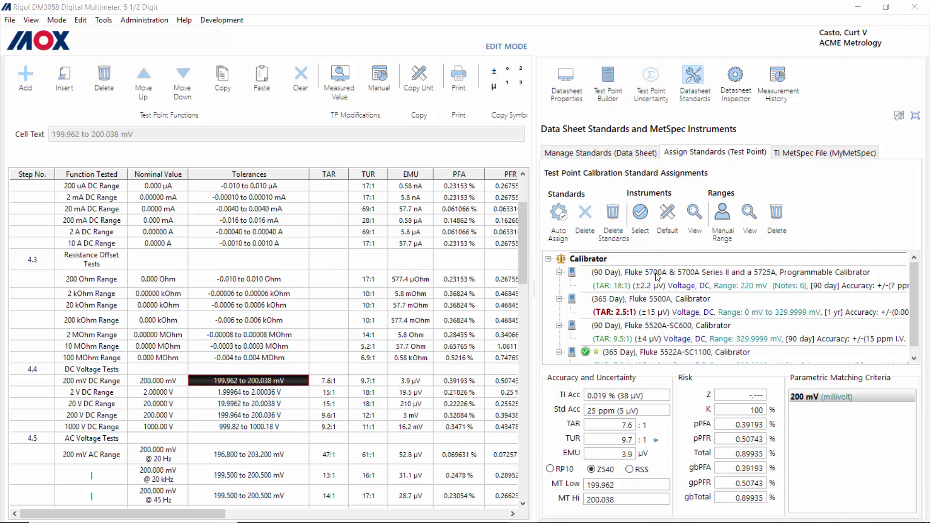
pyautogui.click(587, 151)
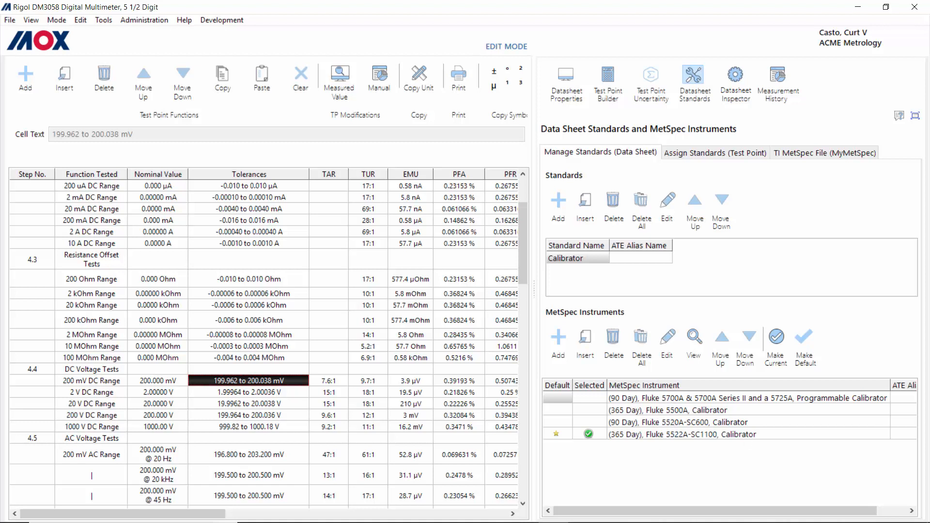
pyautogui.hotkey('alt', 'Tab')
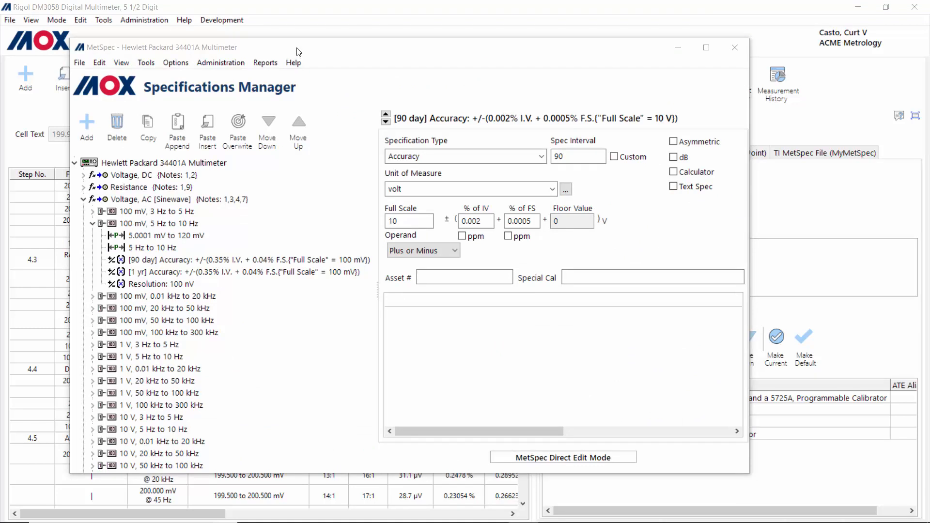
pyautogui.moveTo(299, 52)
pyautogui.mouseDown()
pyautogui.moveTo(321, 62)
pyautogui.moveTo(295, 51)
pyautogui.mouseUp()
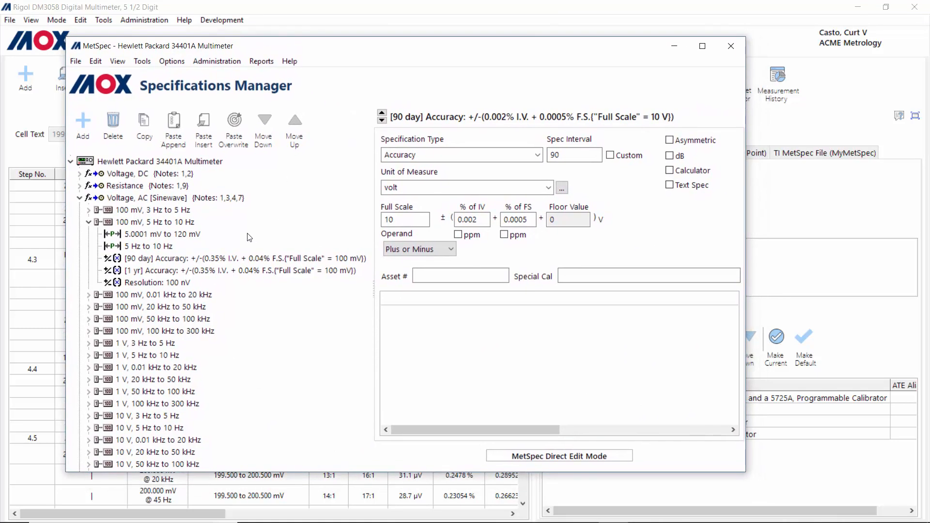
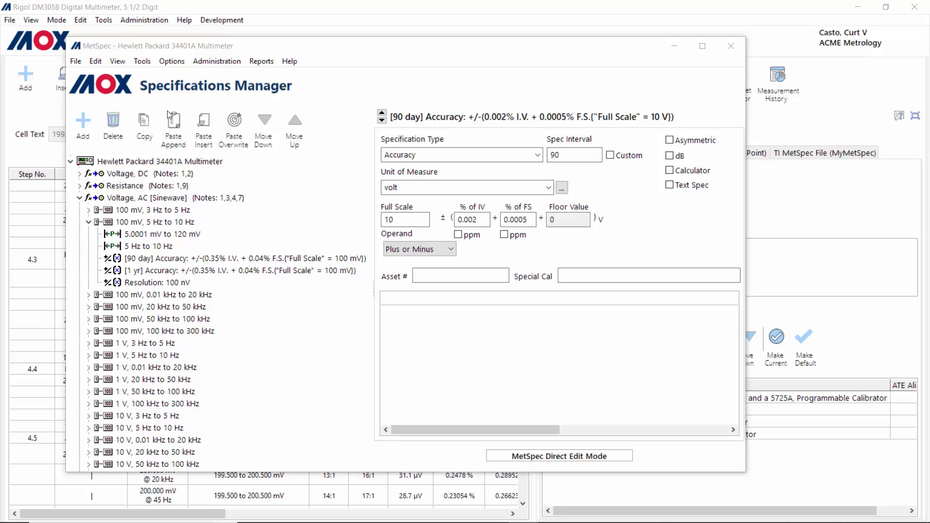
# Step: Show the MetSpec Tools menu, which lists the Units Converter
pyautogui.click(143, 63)
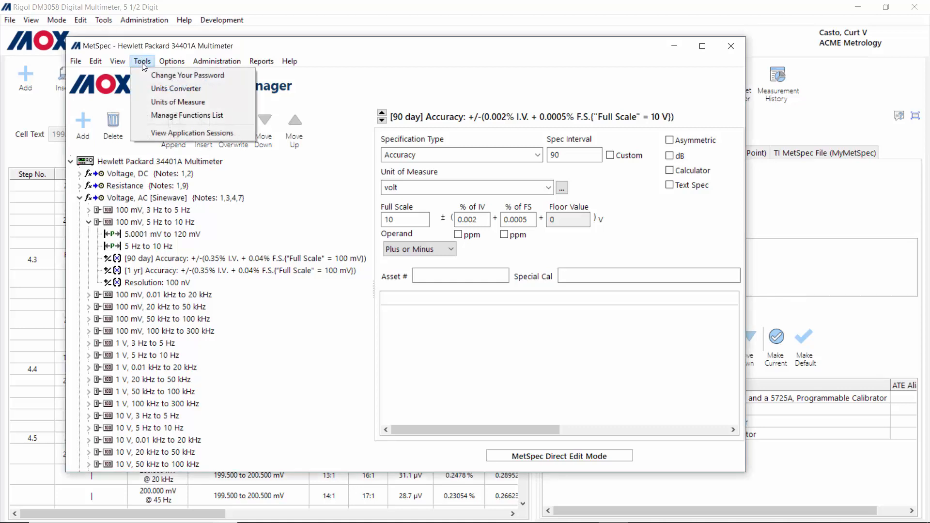
# Step: Convert 2 meters to feet in the Units Converter's Length group
pyautogui.click(175, 89)
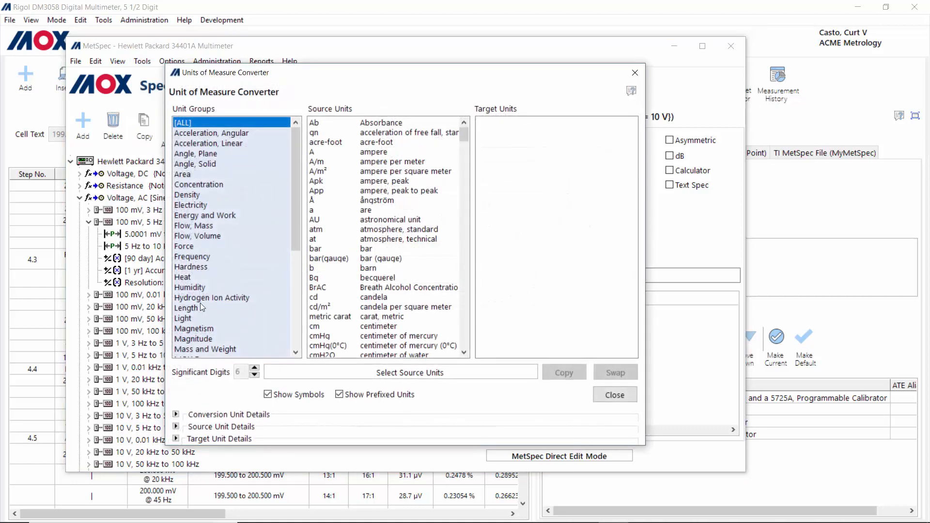
pyautogui.click(188, 306)
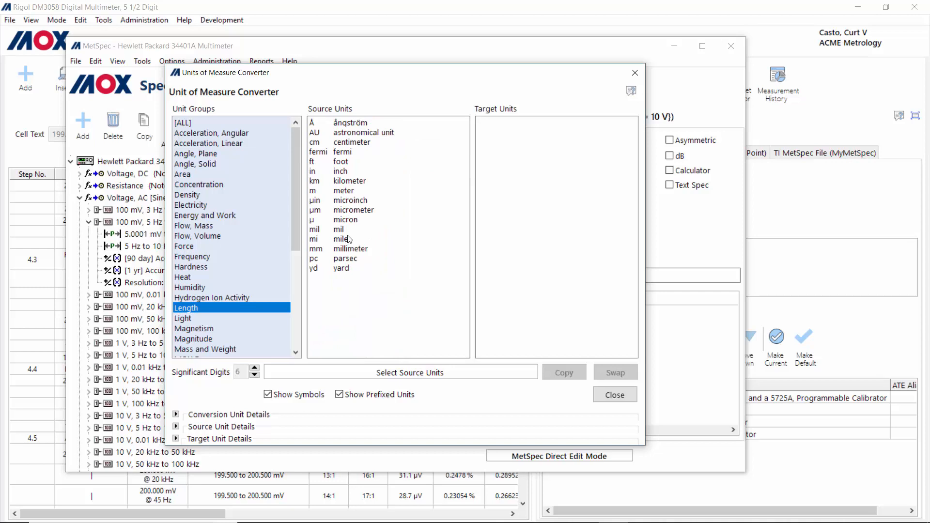
pyautogui.click(347, 191)
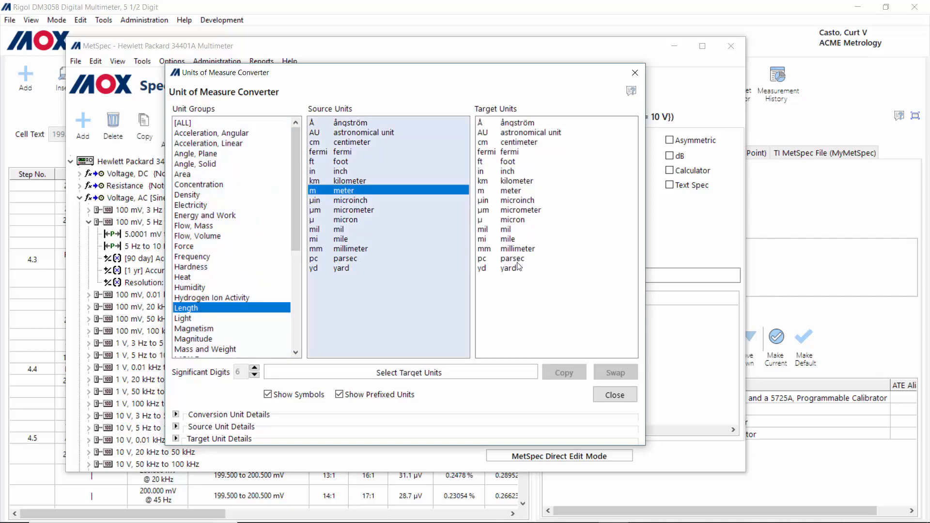
pyautogui.click(508, 162)
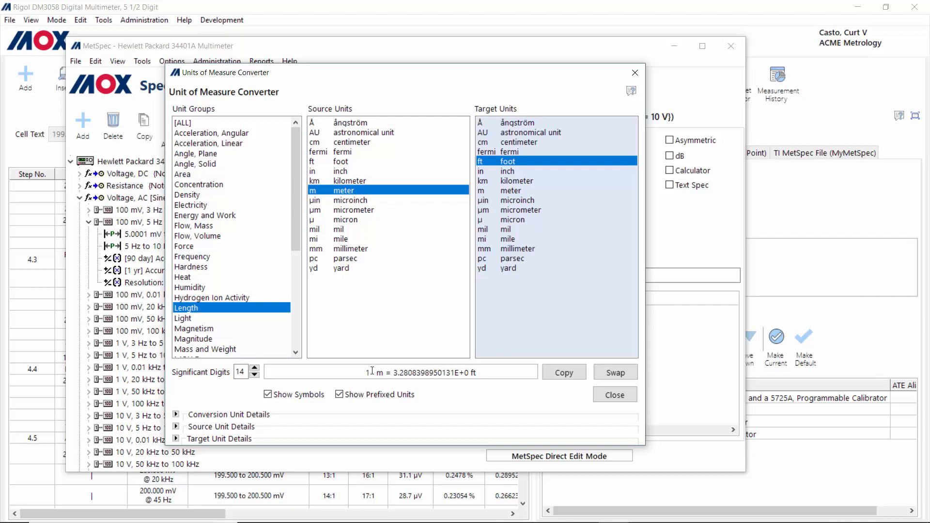
pyautogui.moveTo(373, 372); pyautogui.dragTo(353, 374)
pyautogui.write('2')
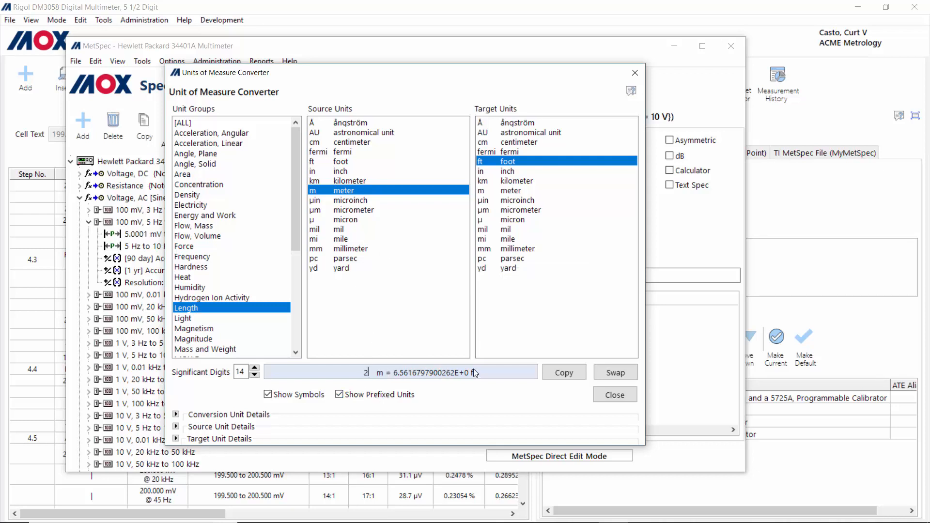
# Step: Convert 25 °C to degrees Fahrenheit, giving 77 °F
pyautogui.scroll(-4, 206, 324)
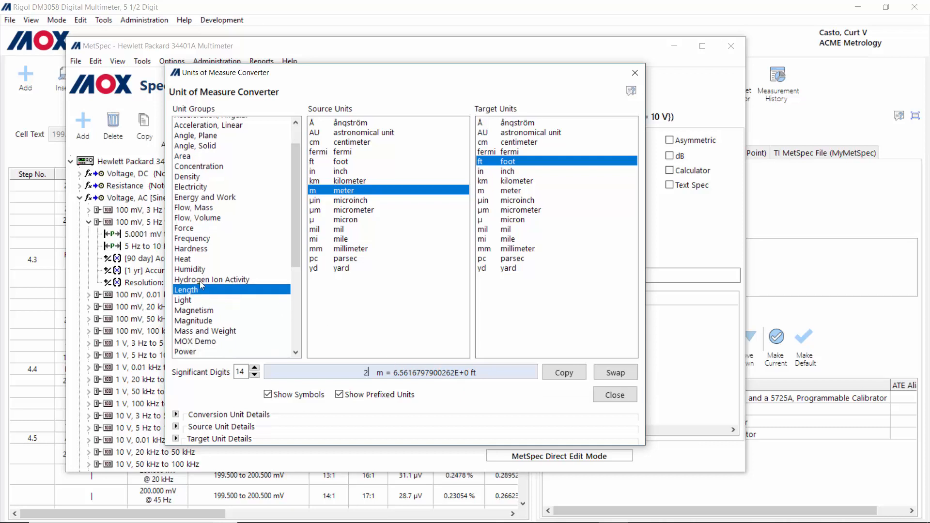
pyautogui.click(203, 318)
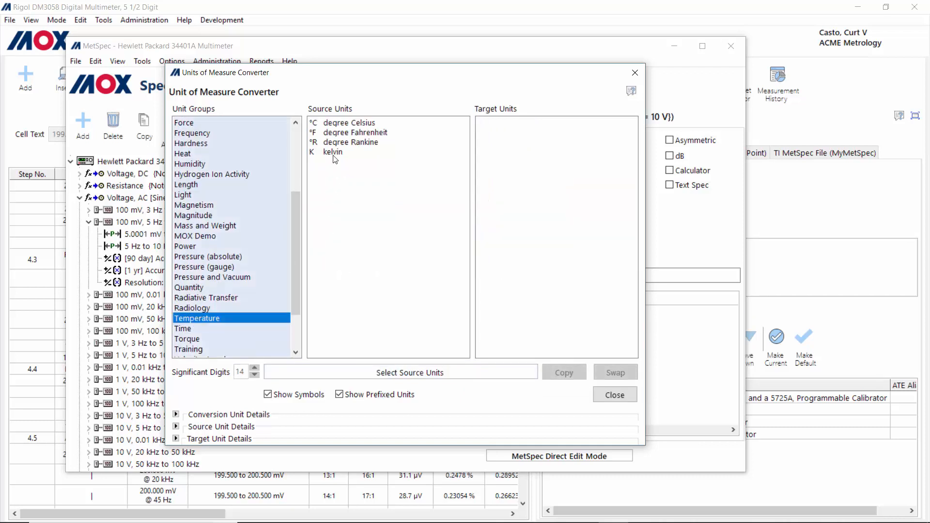
pyautogui.click(343, 124)
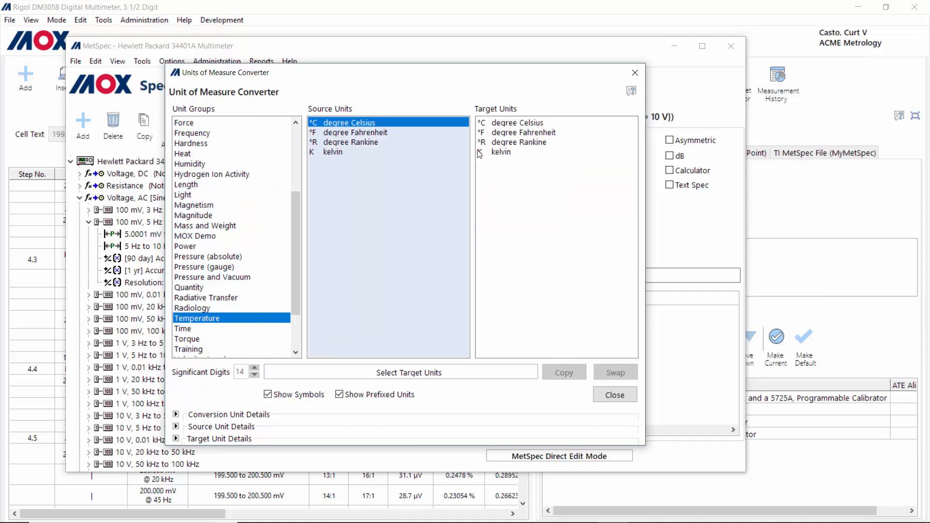
pyautogui.click(517, 133)
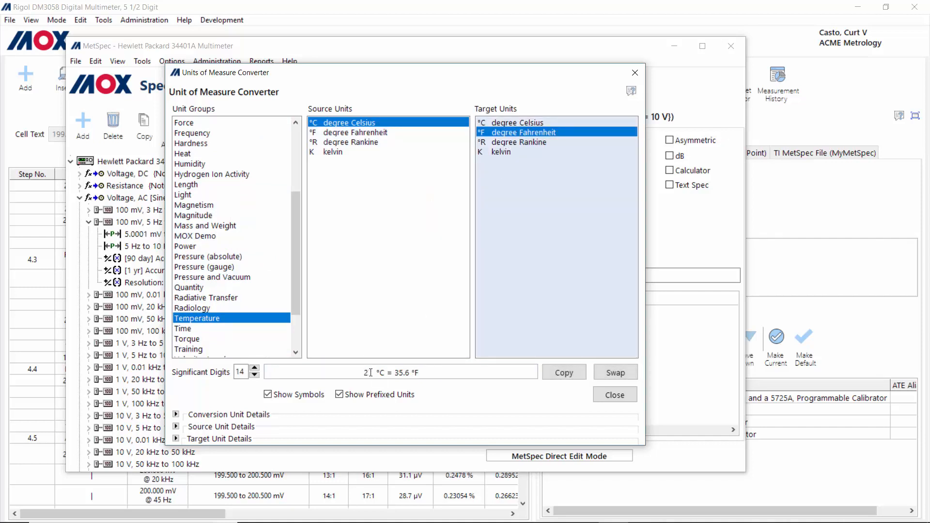
pyautogui.moveTo(371, 372); pyautogui.dragTo(350, 369)
pyautogui.write('25')
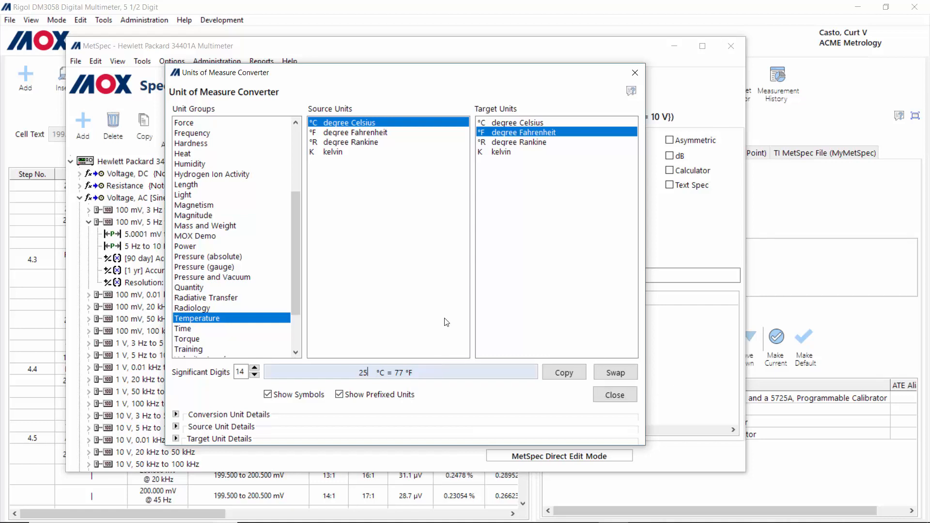
# Step: Close the converter, view and close the Units of Measure list, and move MetSpec aside
pyautogui.click(615, 395)
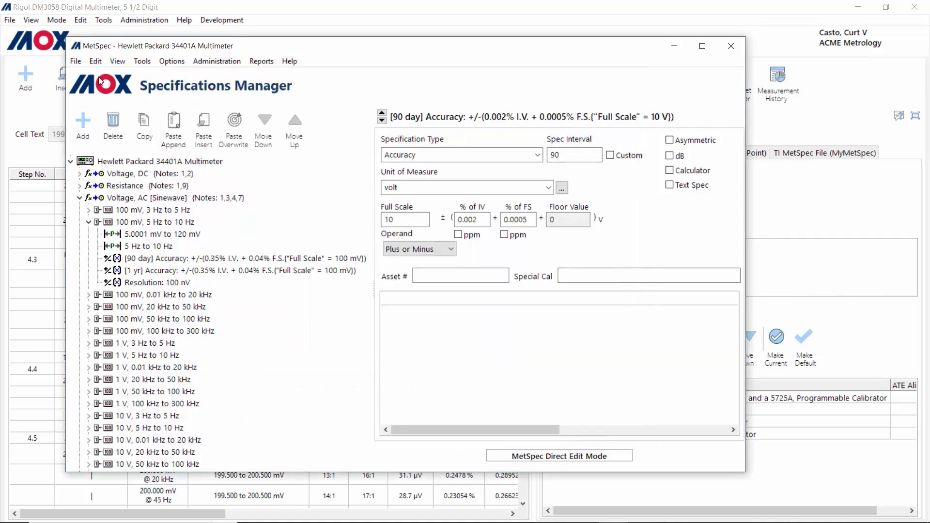
pyautogui.click(144, 62)
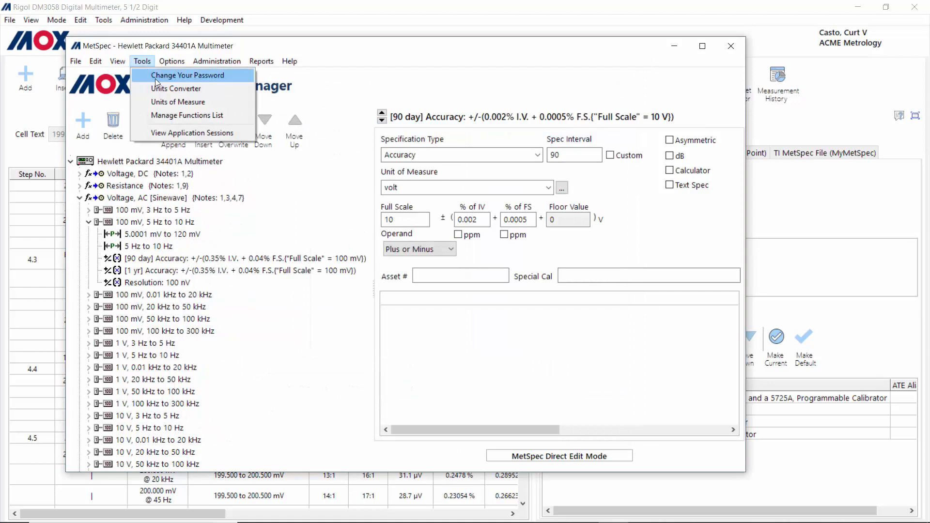
pyautogui.click(164, 101)
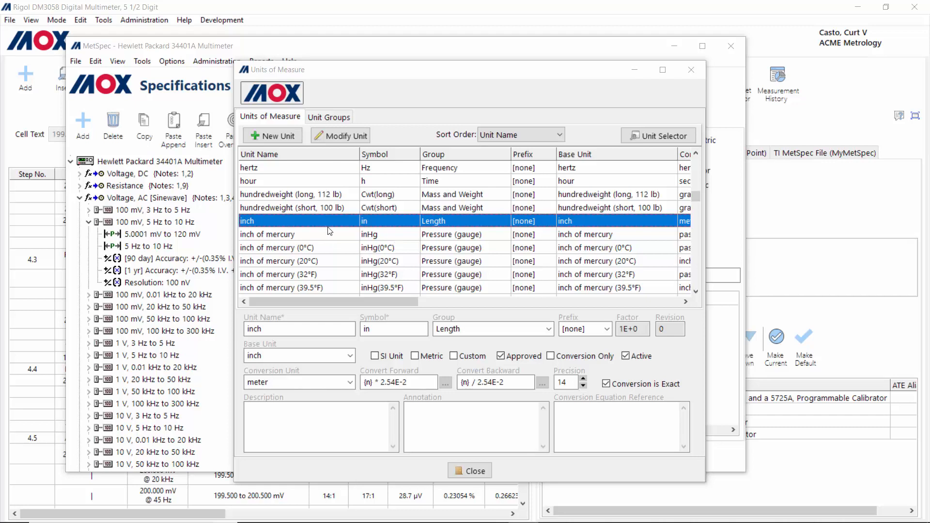
pyautogui.click(475, 473)
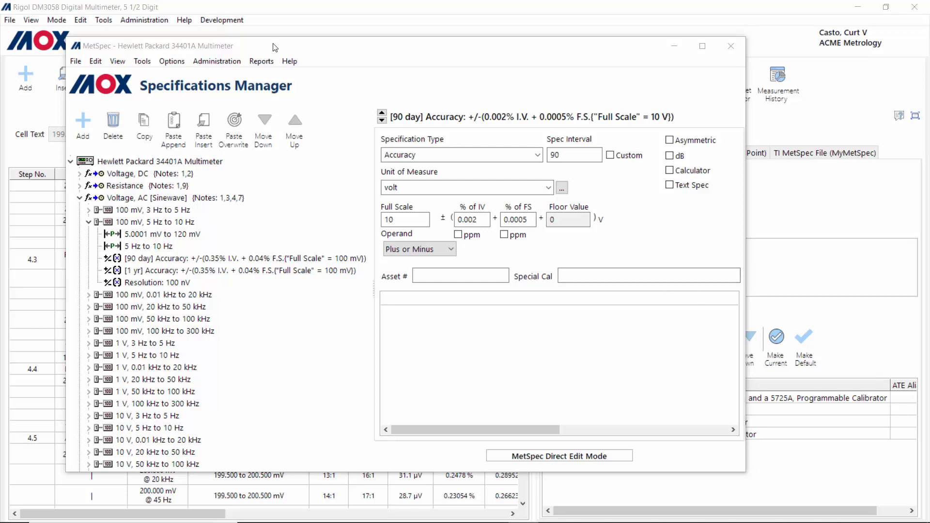
pyautogui.moveTo(275, 47); pyautogui.dragTo(929, 75)
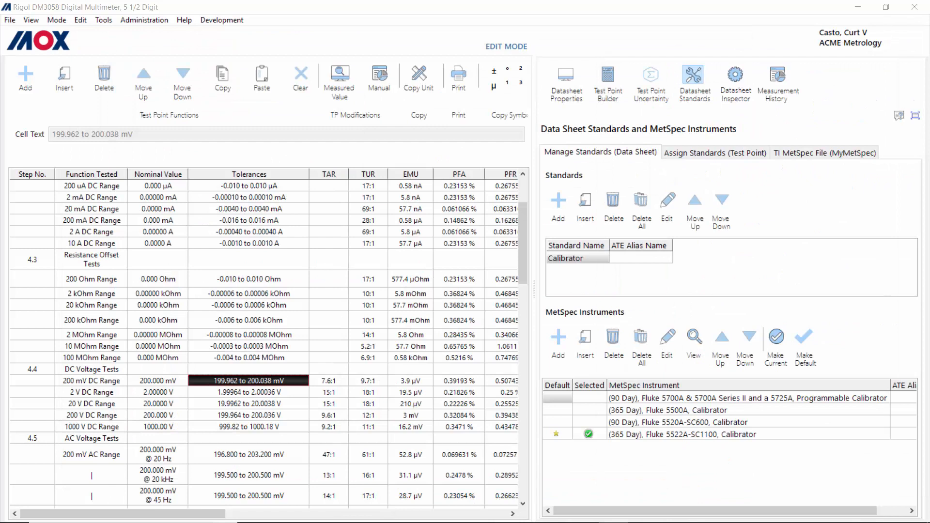
# Step: Select the 200 mV to 1000 V DC voltage test points and delete their standards
pyautogui.click(716, 153)
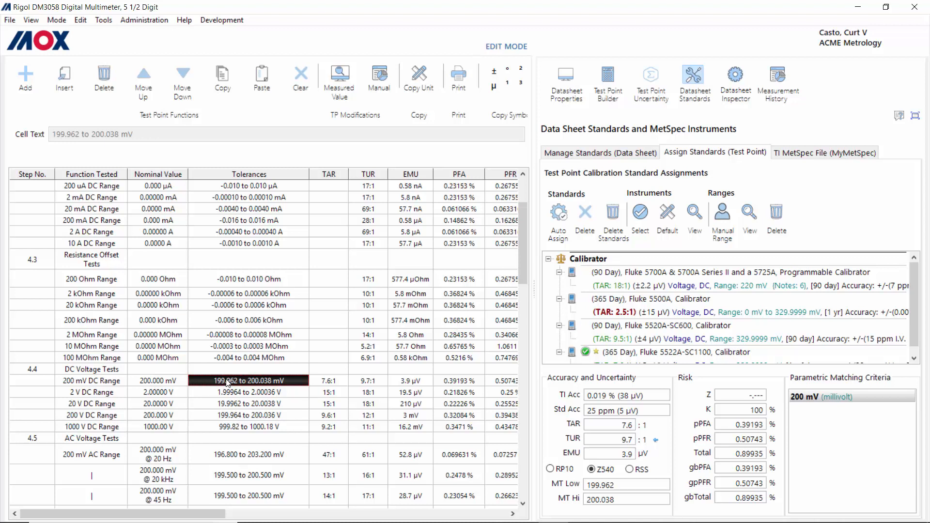
pyautogui.keyDown('shift'); pyautogui.click(246, 426); pyautogui.keyUp('shift')
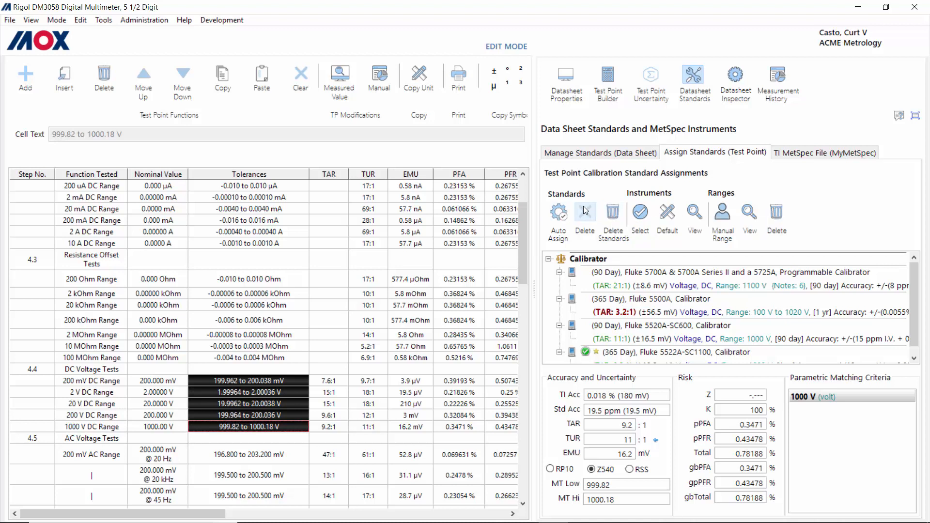
pyautogui.click(615, 216)
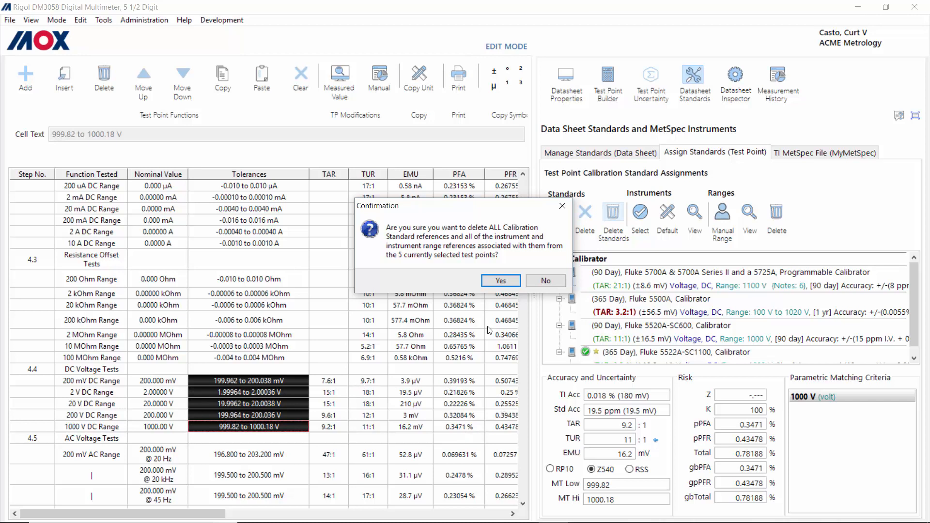
# Step: Confirm deleting all calibration standard references from the five DC voltage test points
pyautogui.click(501, 281)
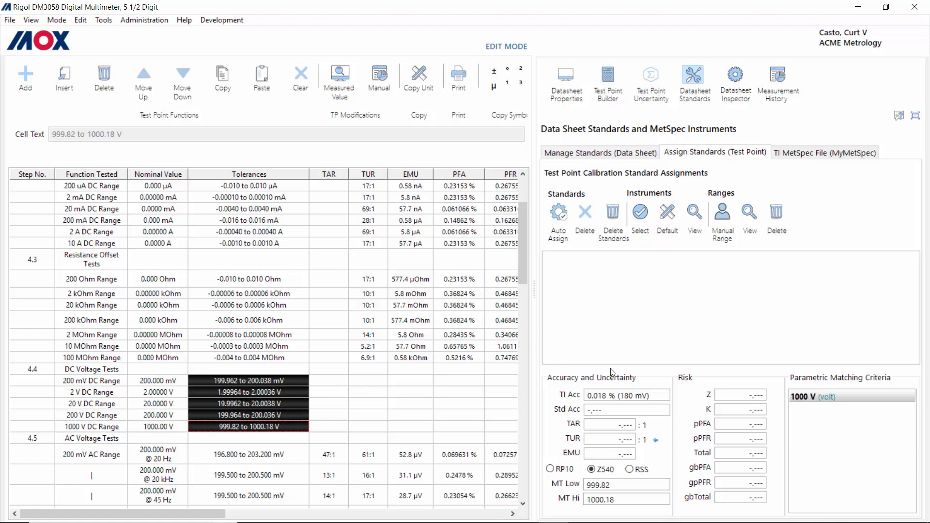
# Step: Start Auto Assign Instrument Ranges with all four Fluke calibrators ticked
pyautogui.click(559, 213)
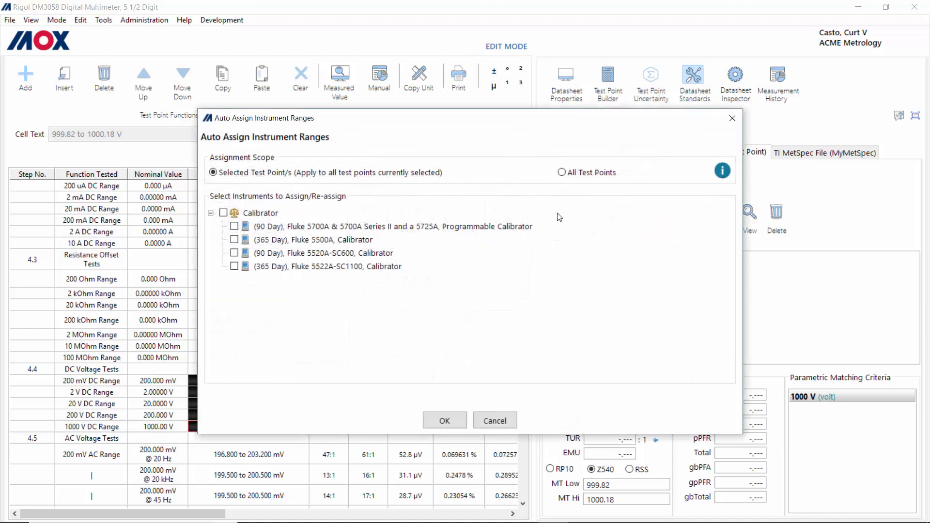
pyautogui.moveTo(473, 122); pyautogui.dragTo(661, 90)
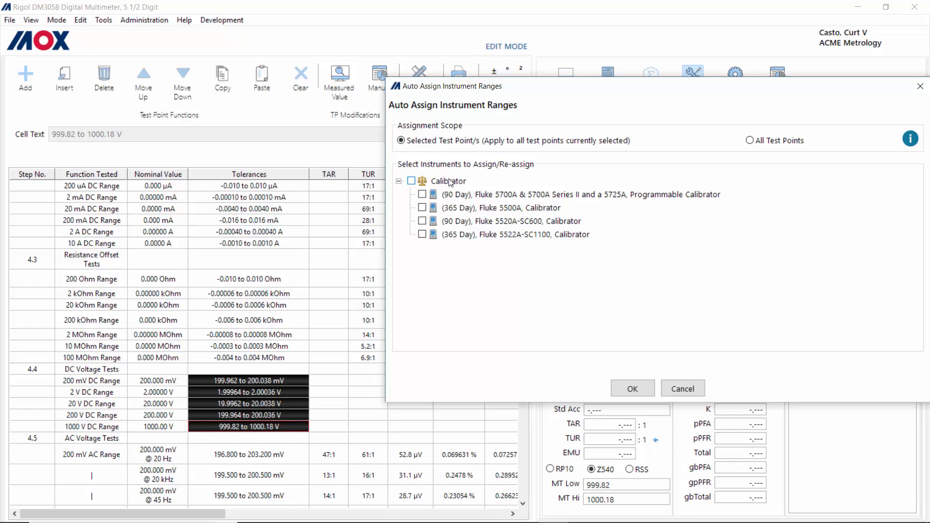
pyautogui.click(411, 182)
pyautogui.moveTo(605, 92); pyautogui.dragTo(384, 50)
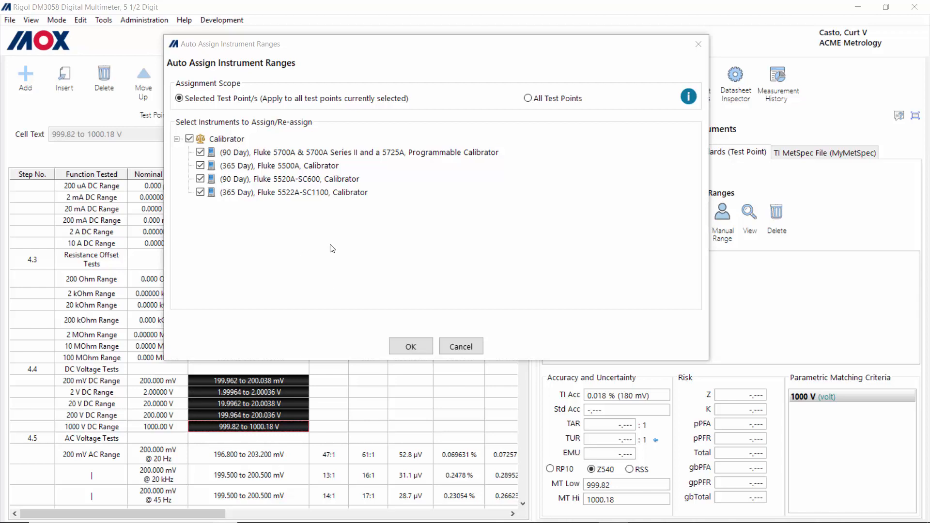
# Step: Apply the auto-assignment so 1000 V shows TAR 9.2:1, TUR 11:1, EMU 16.2 mV
pyautogui.click(411, 347)
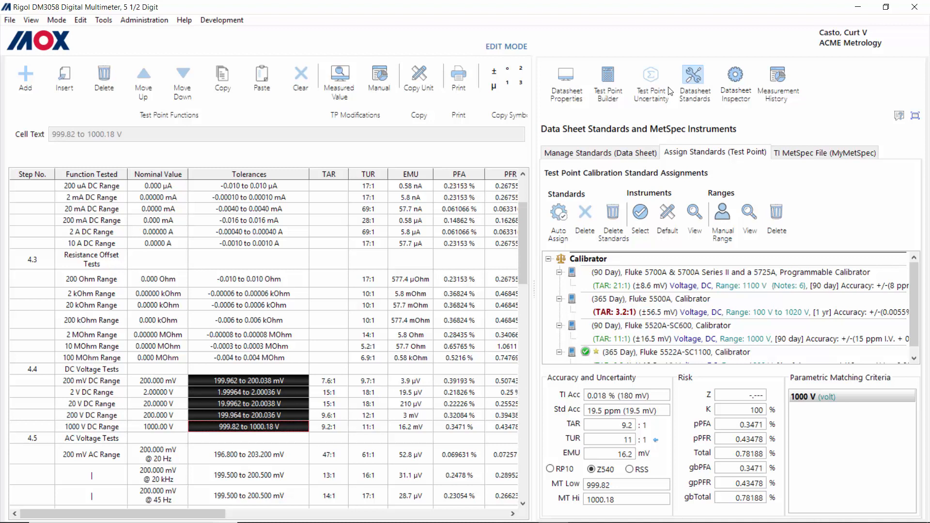
pyautogui.click(650, 77)
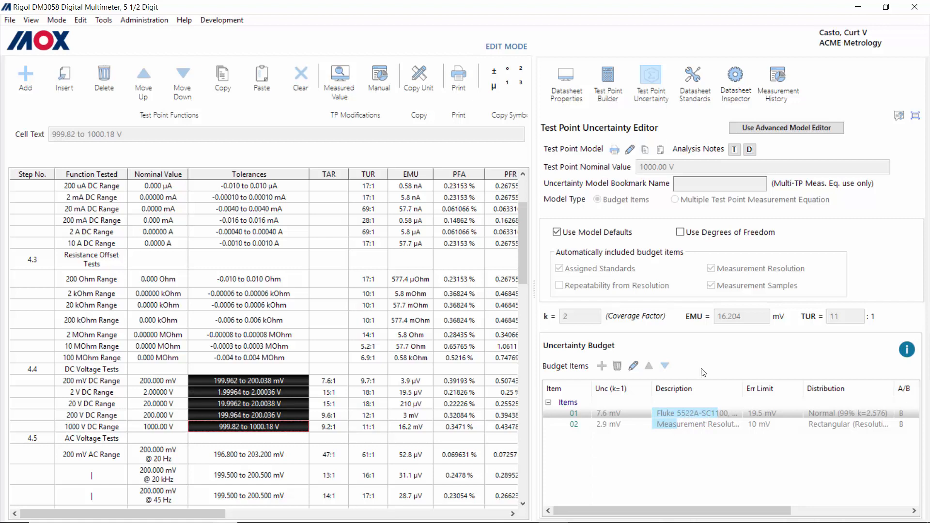
pyautogui.click(704, 82)
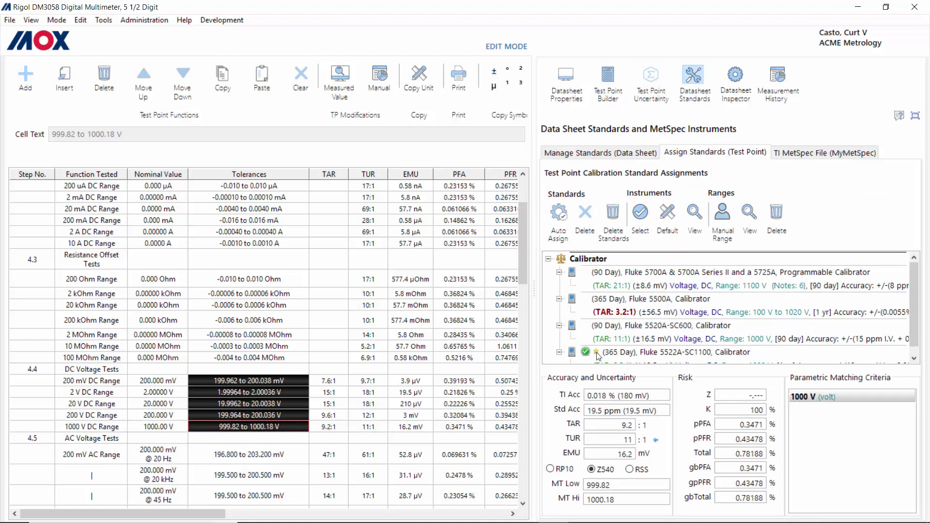
# Step: Assign the 365-day Fluke 5500A to the DC test points and open the 200 mV uncertainty budget
pyautogui.click(650, 302)
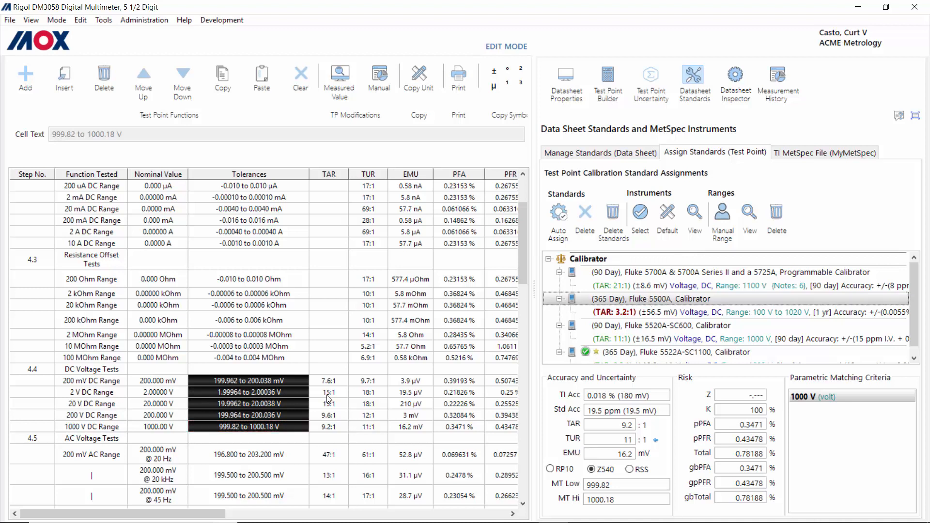
pyautogui.click(271, 383)
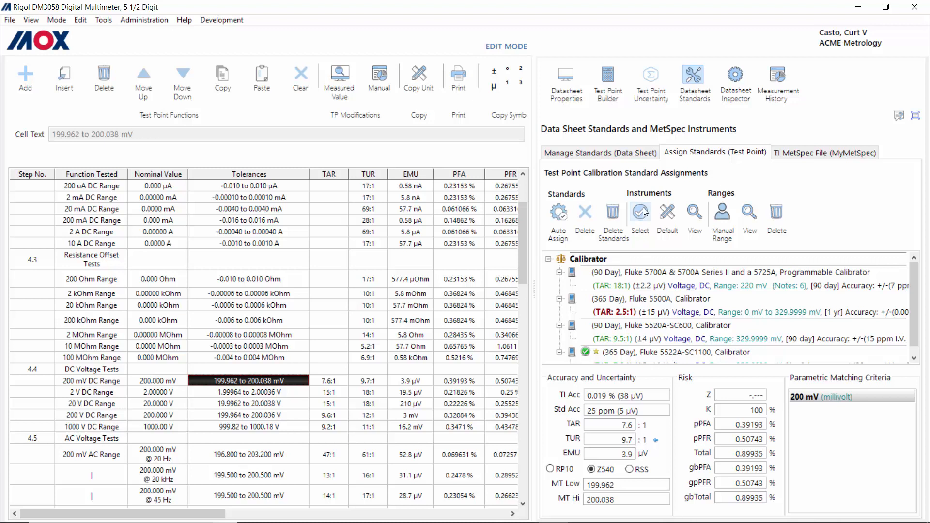
pyautogui.click(659, 300)
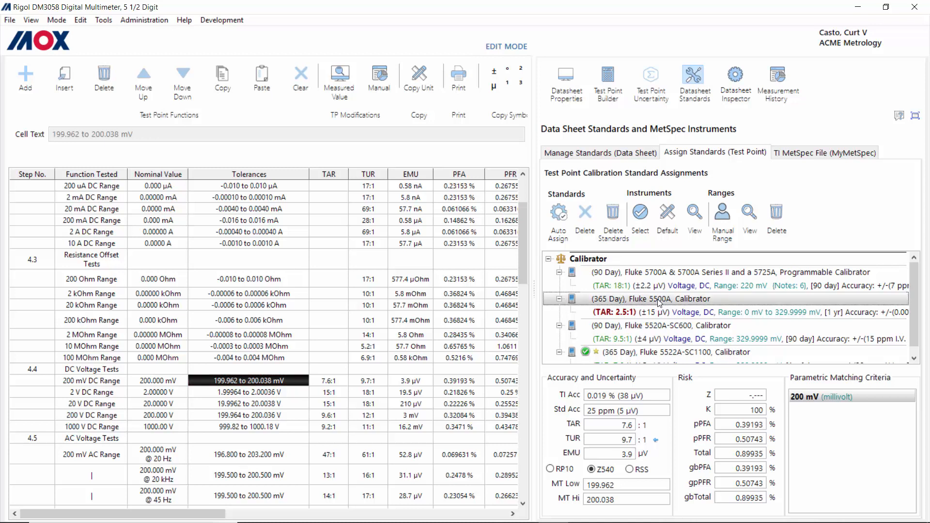
pyautogui.click(641, 214)
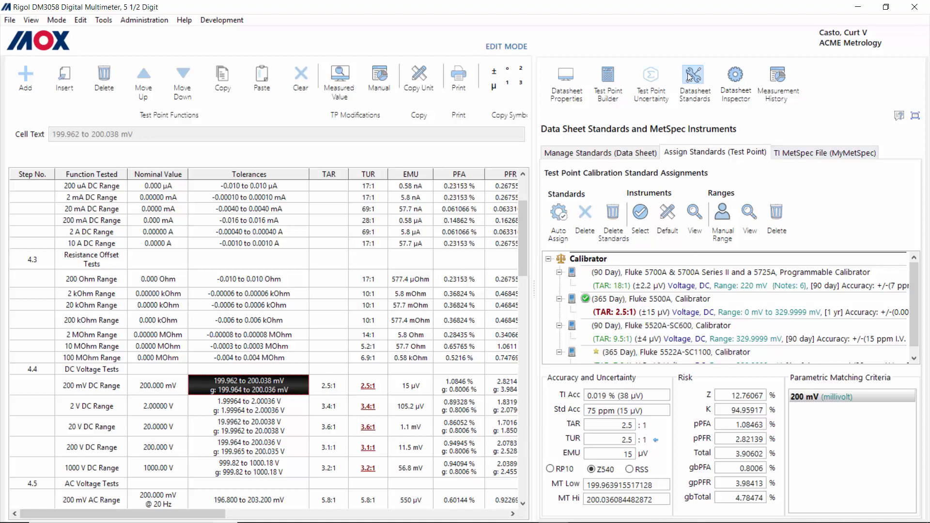
pyautogui.click(651, 76)
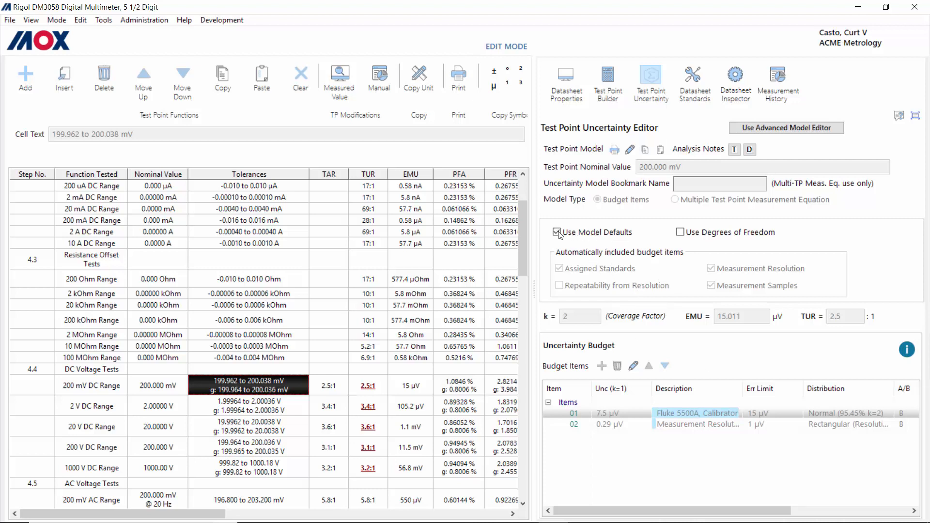
pyautogui.click(630, 151)
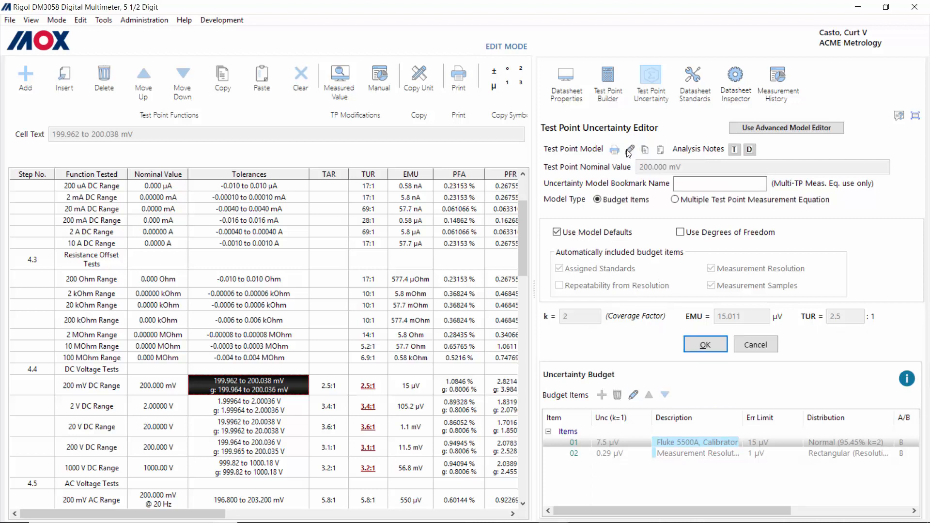
# Step: Turn off Use Model Defaults in the 200 mV test point model and confirm
pyautogui.click(557, 234)
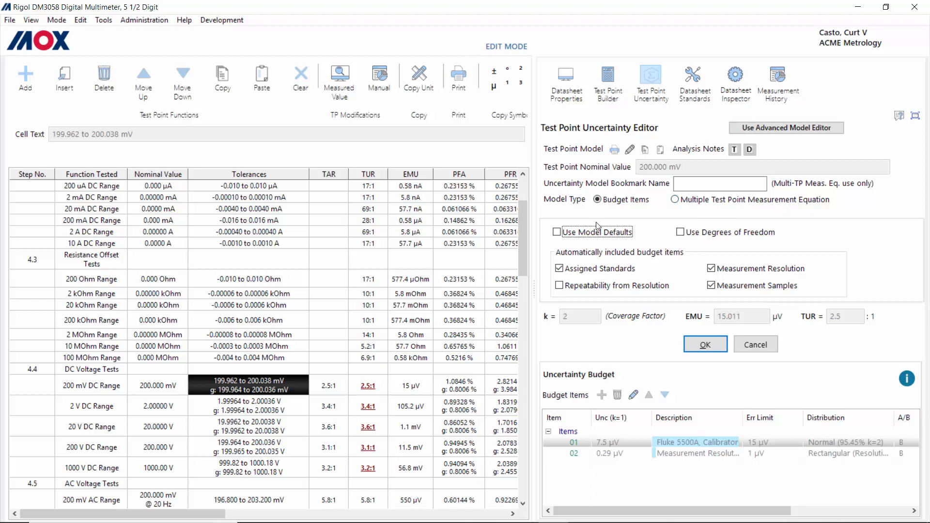
pyautogui.click(707, 346)
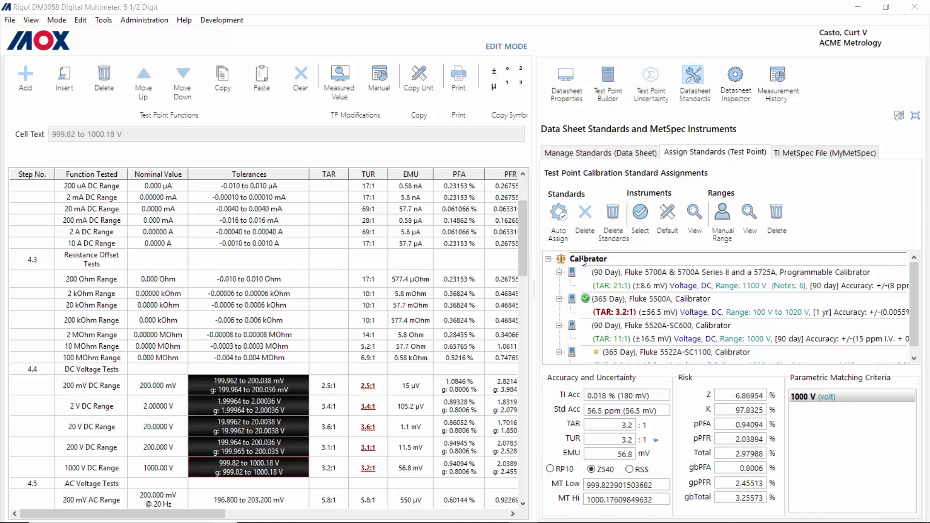
# Step: Add a calibration standard named 'Monitoring DMM' in Manage Standards (Data Sheet)
pyautogui.click(583, 156)
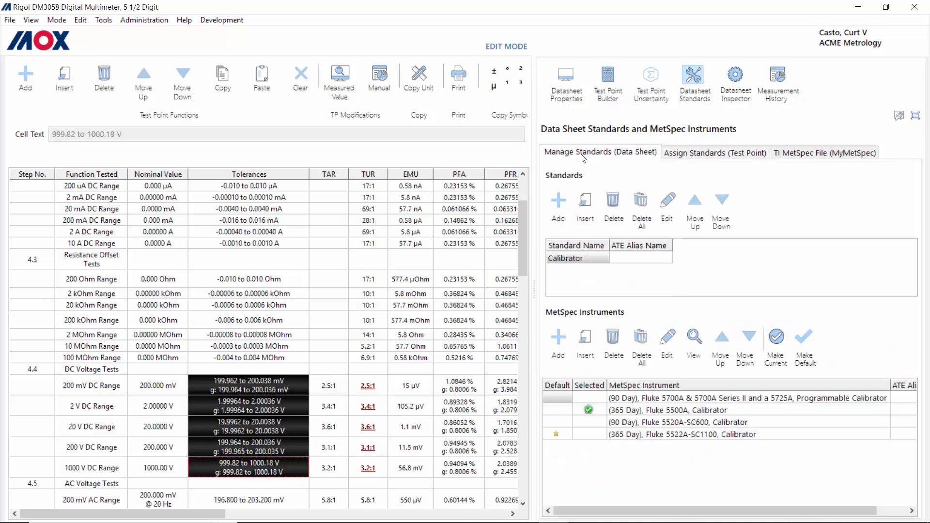
pyautogui.click(575, 260)
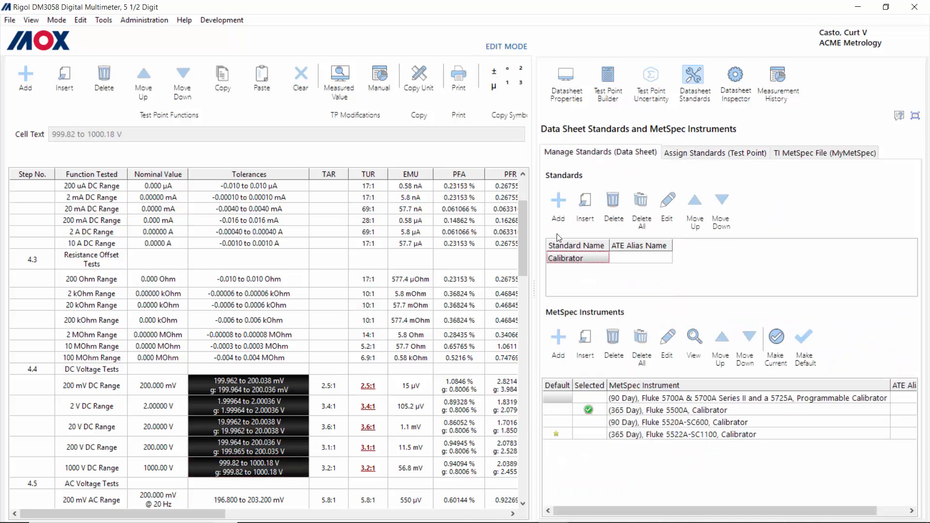
pyautogui.click(557, 203)
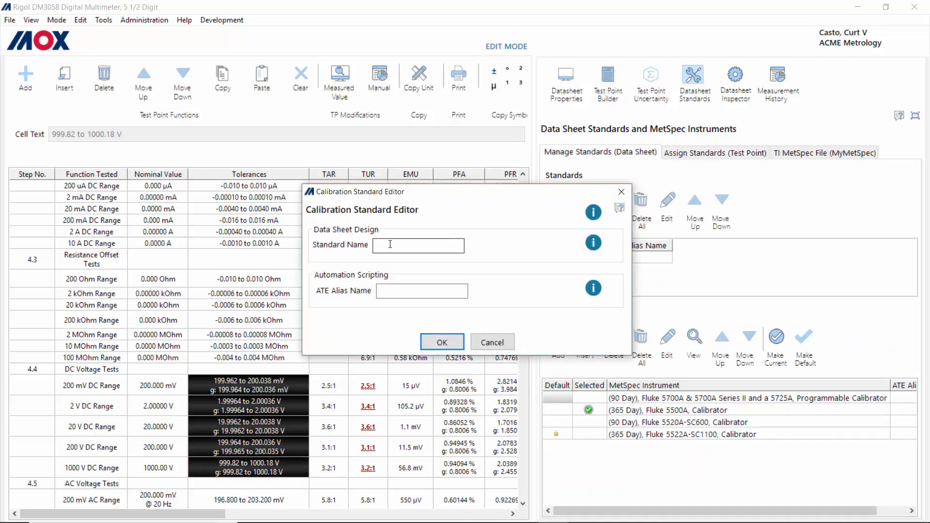
pyautogui.click(391, 244)
pyautogui.write('Monitoring DMM')
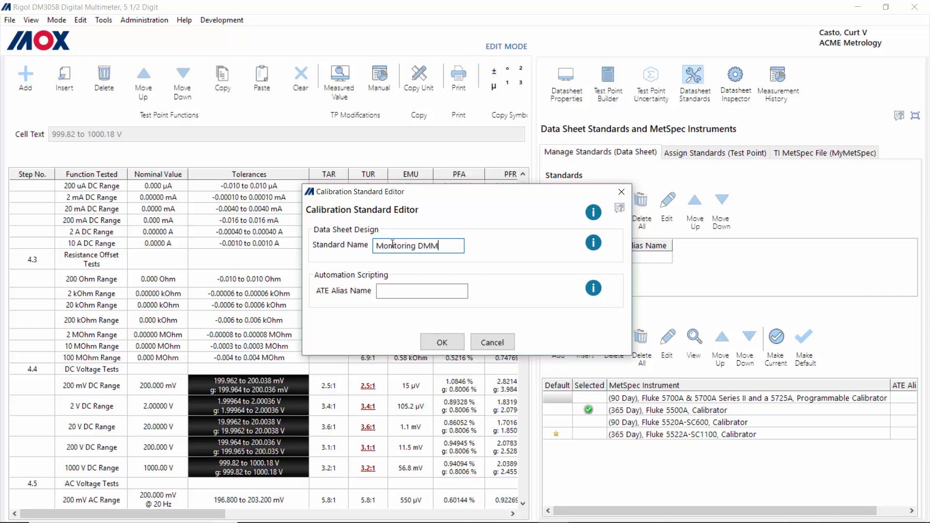
pyautogui.click(442, 342)
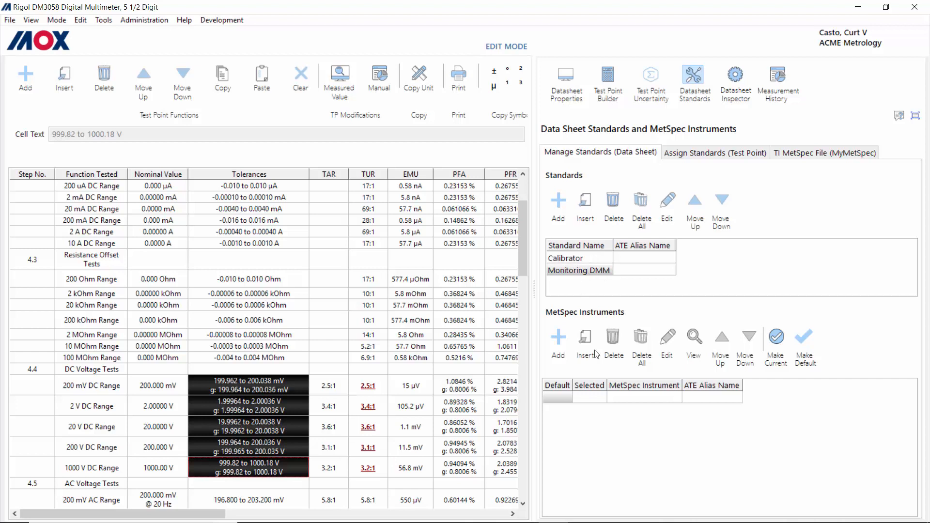
# Step: Add the Fluke 8508A from the MetSpec catalog to Monitoring DMM with a 365 Day interval
pyautogui.click(559, 343)
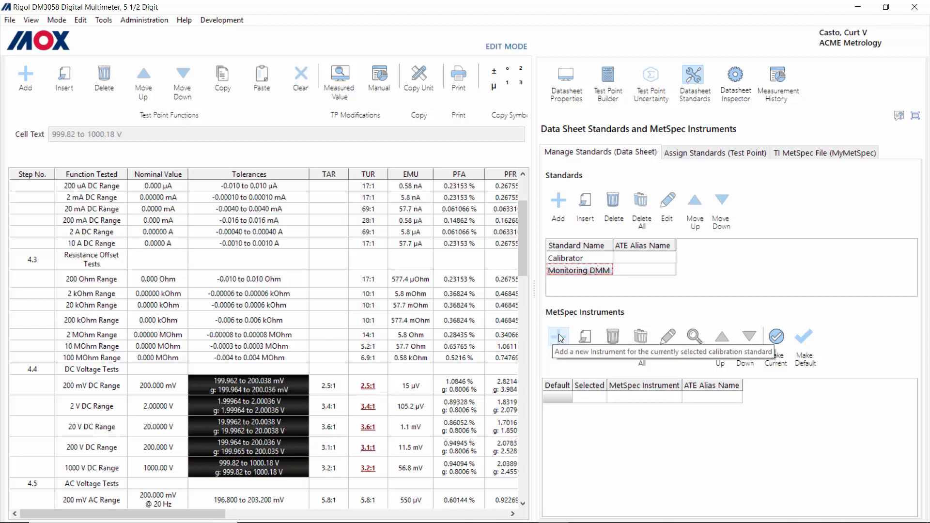
pyautogui.click(560, 340)
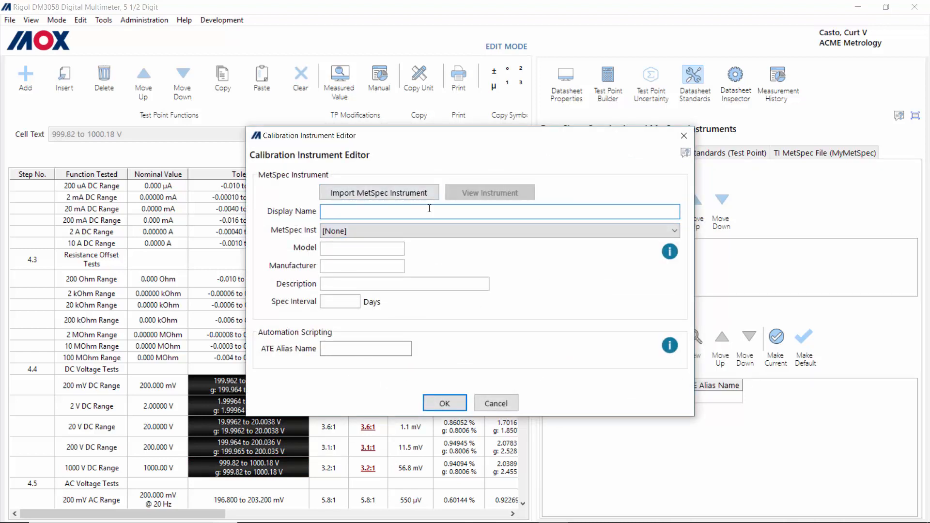
pyautogui.click(355, 190)
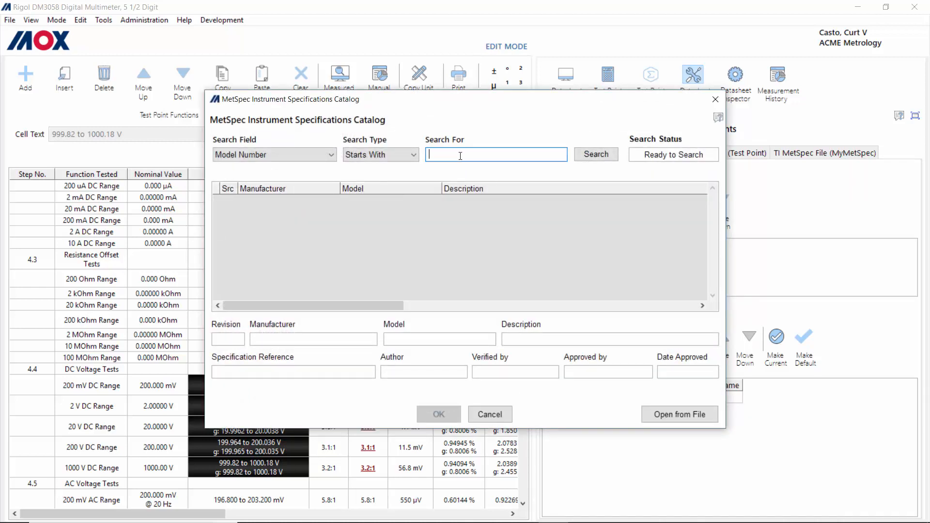
pyautogui.write('8508')
pyautogui.press('Return')
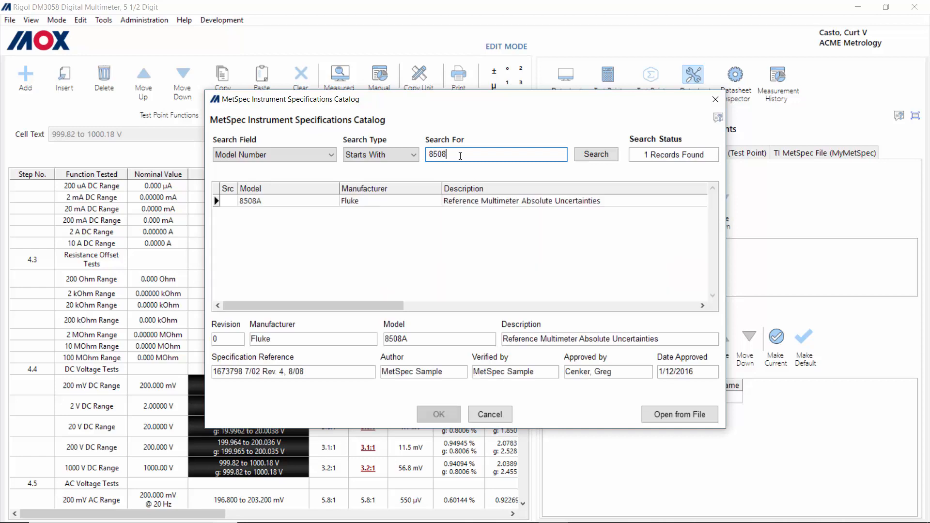
pyautogui.doubleClick(411, 204)
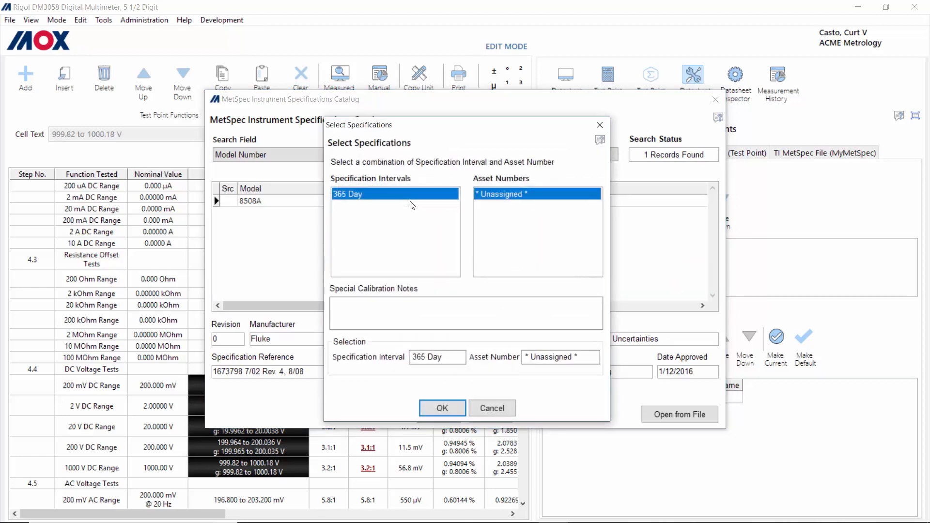
pyautogui.click(442, 408)
pyautogui.click(445, 407)
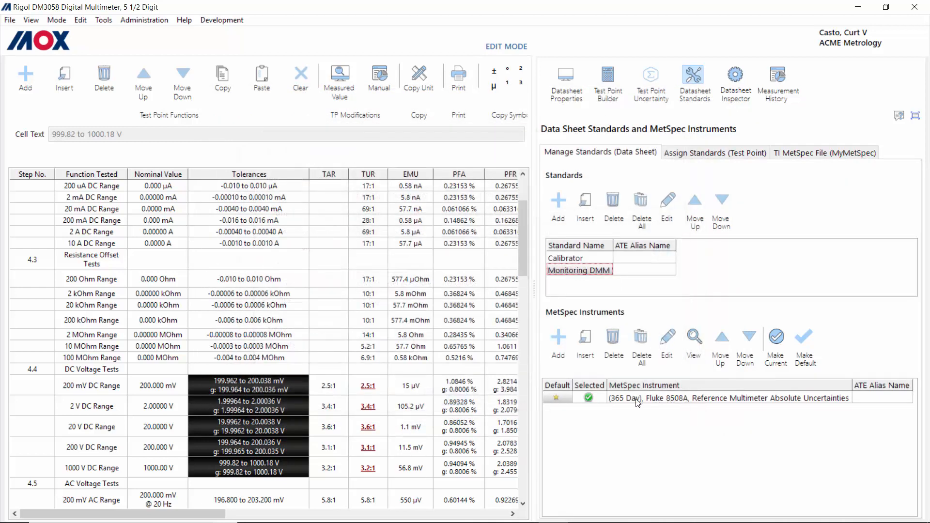
# Step: Add the Hewlett Packard 3458A to Monitoring DMM with its 365 Day specification
pyautogui.click(557, 339)
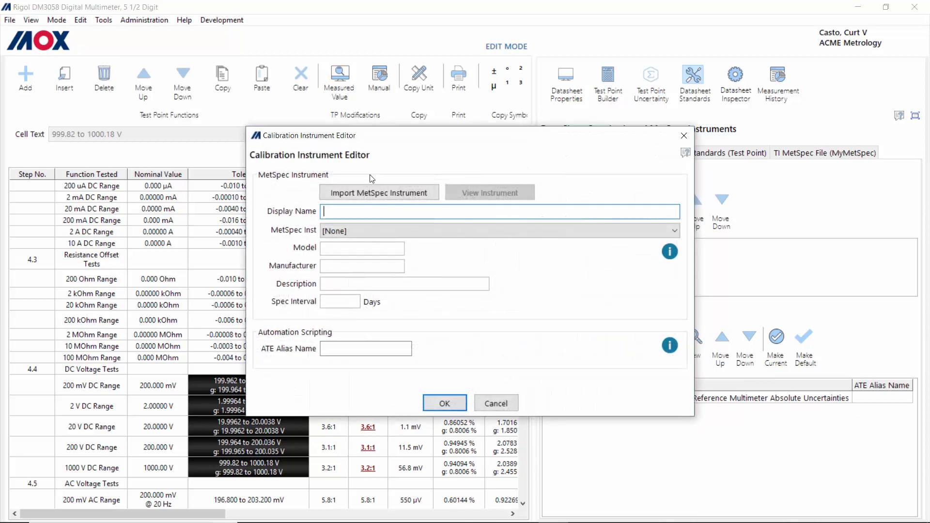
pyautogui.click(376, 191)
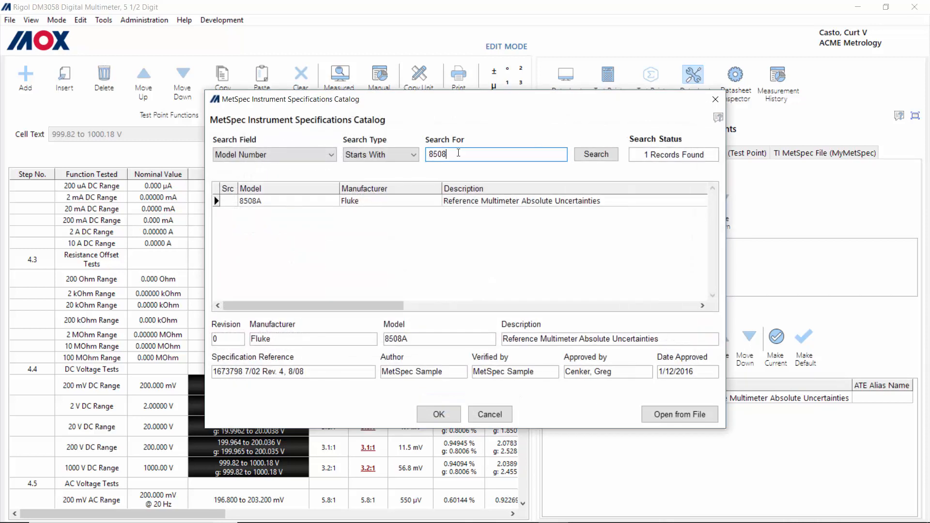
pyautogui.write('35')
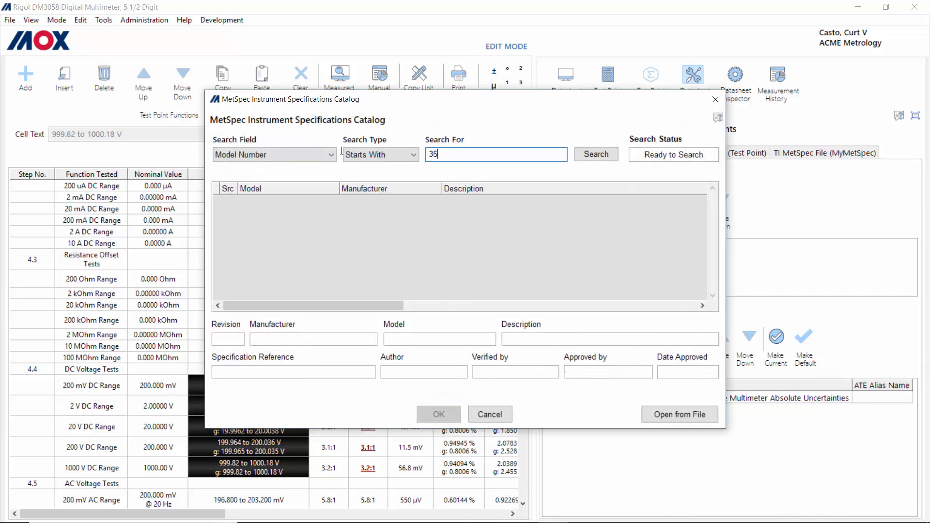
pyautogui.write('458A')
pyautogui.press('Return')
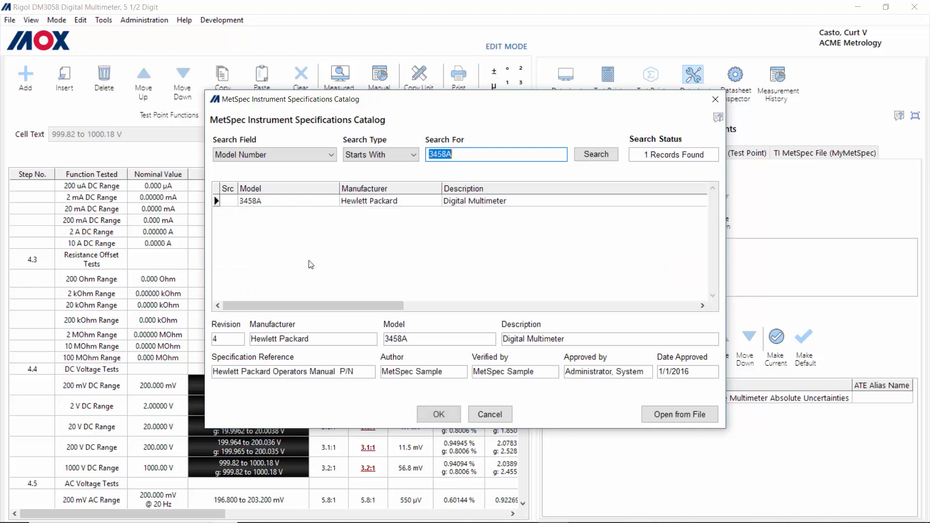
pyautogui.click(439, 414)
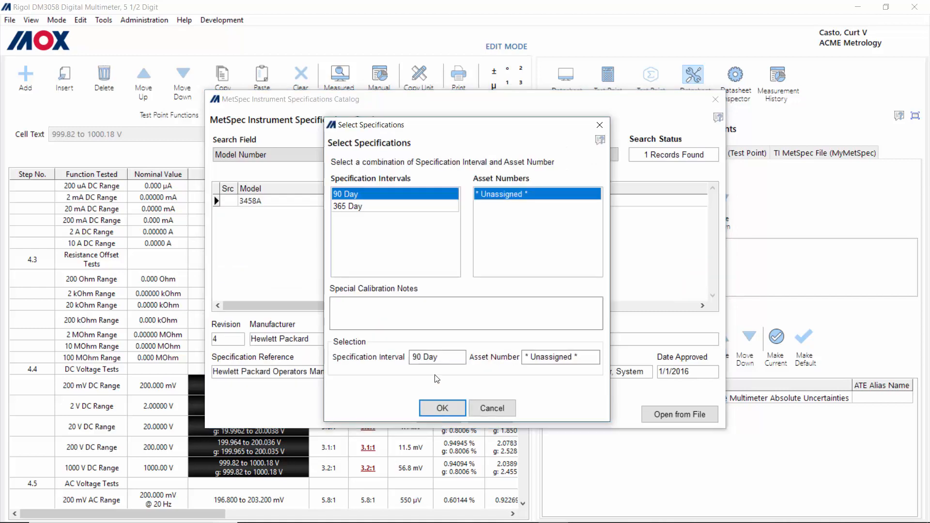
pyautogui.click(353, 208)
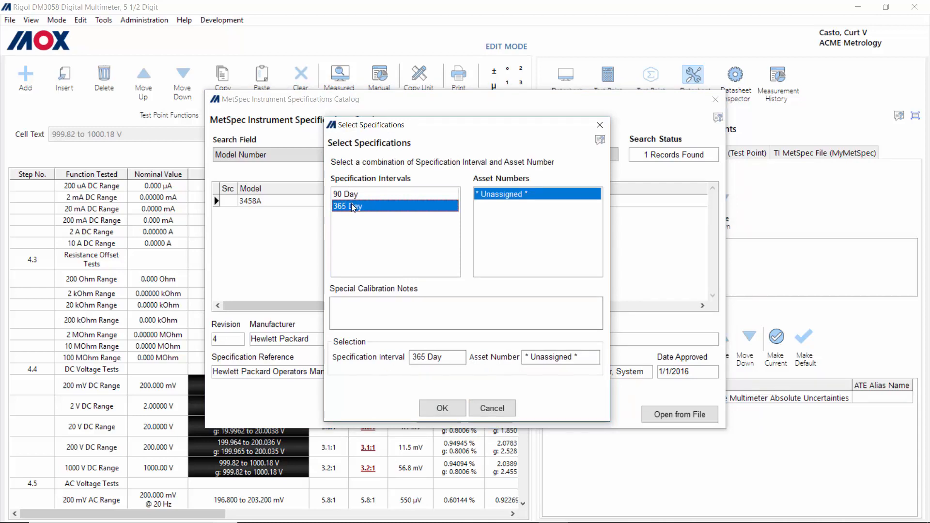
pyautogui.click(442, 408)
pyautogui.click(443, 409)
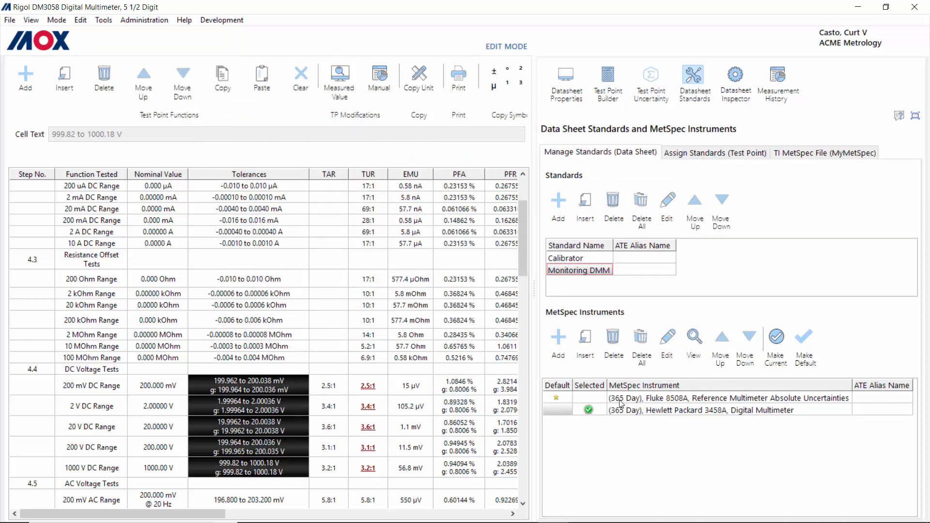
# Step: Auto-assign ranges with Monitoring DMM checked alongside Calibrator, then review the Fluke 8508A and HP 3458A assignments
pyautogui.click(695, 145)
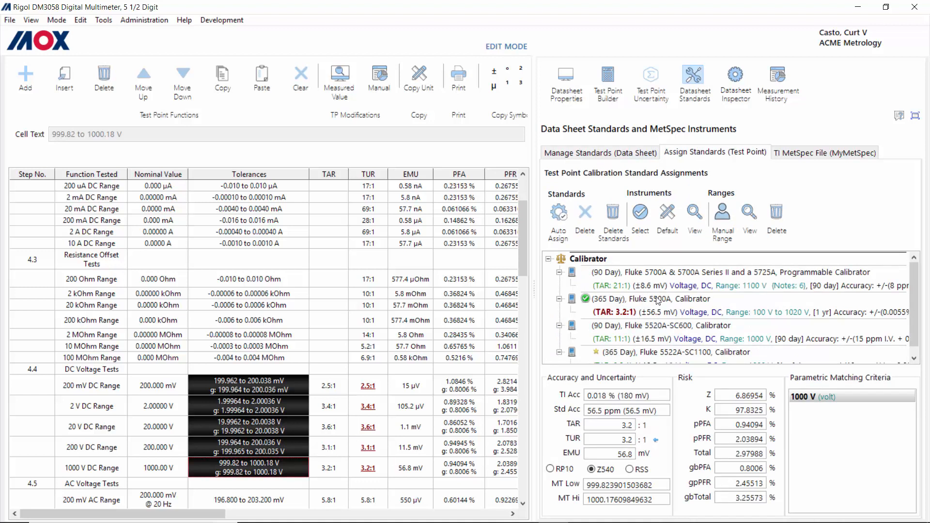
pyautogui.scroll(-1, 657, 301)
pyautogui.scroll(1, 657, 301)
pyautogui.click(559, 214)
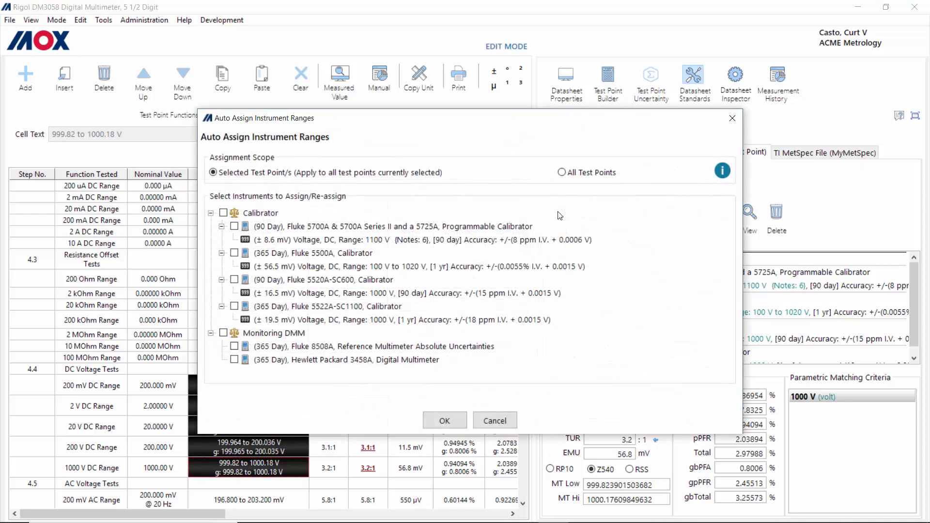
pyautogui.click(224, 334)
pyautogui.click(445, 420)
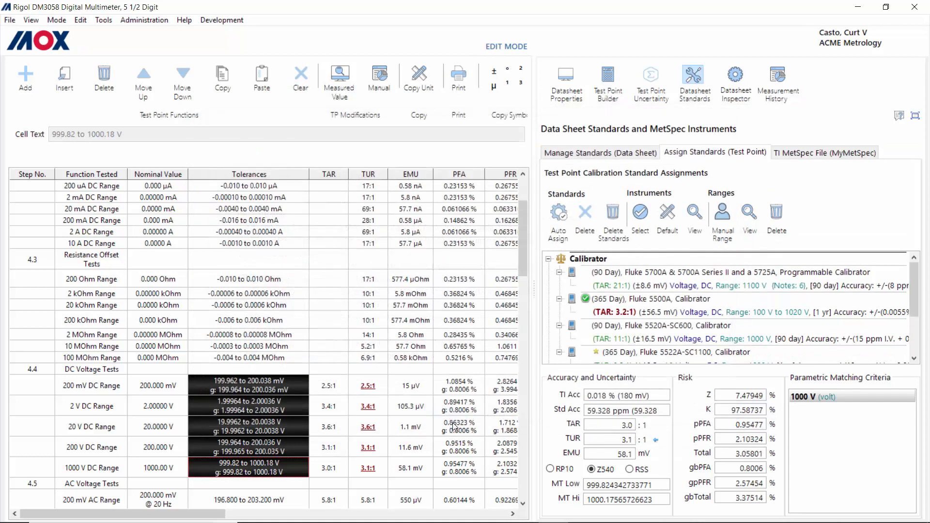
pyautogui.scroll(-2, 728, 321)
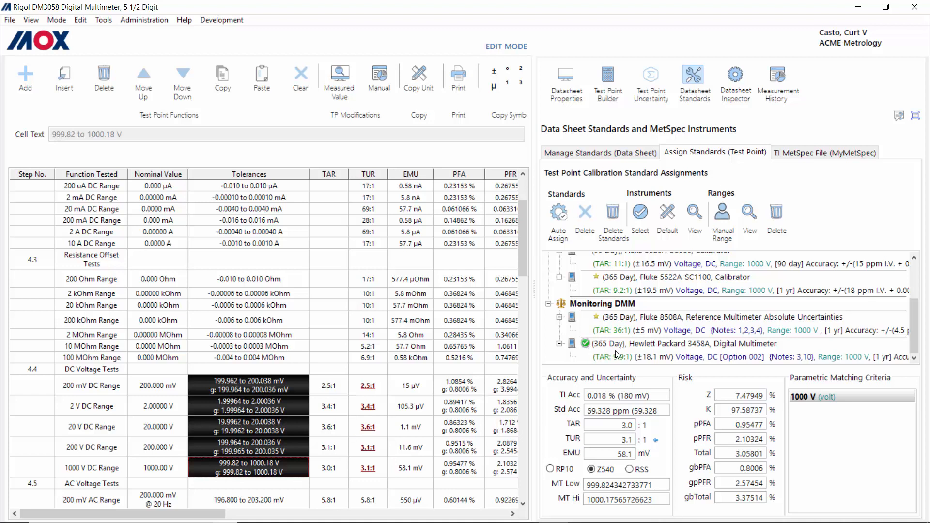
pyautogui.scroll(3, 625, 353)
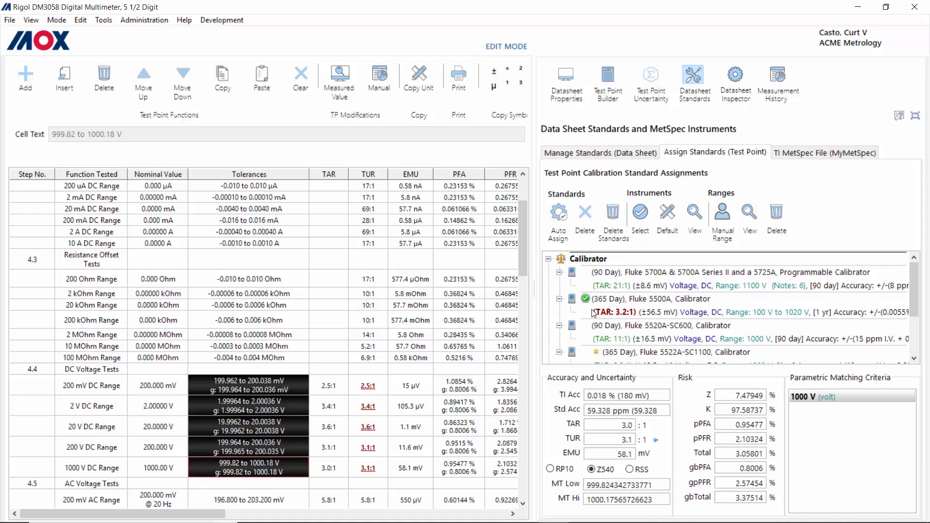
pyautogui.scroll(-2, 609, 311)
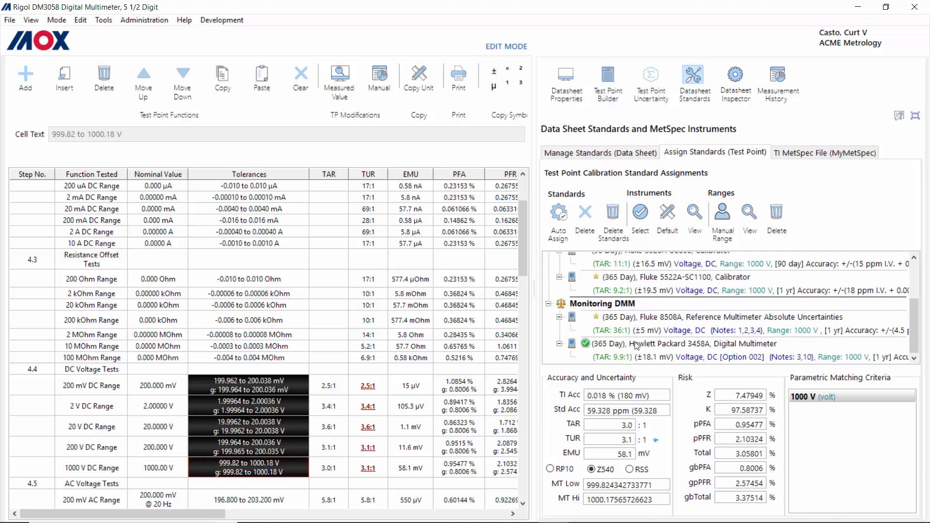
pyautogui.scroll(2, 636, 345)
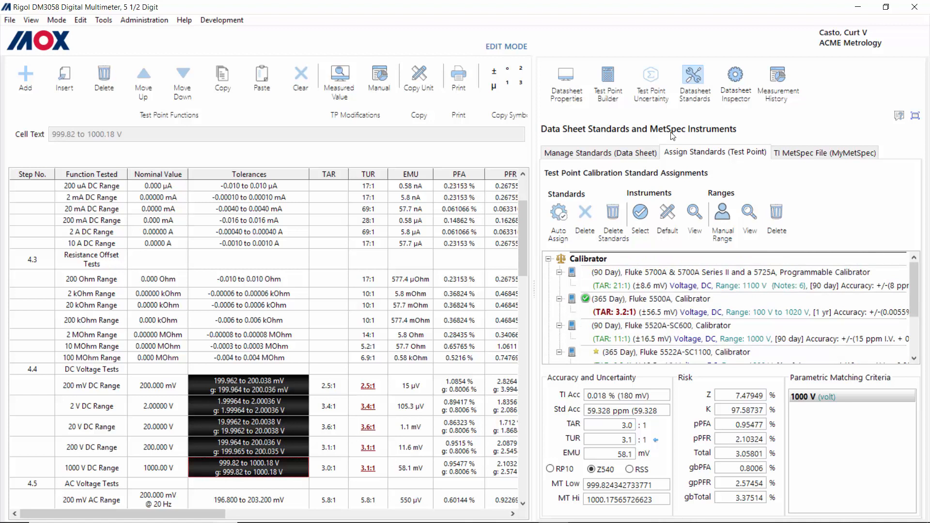
# Step: Review the 1000 V point's uncertainty budget, then return to the Datasheet Standards view
pyautogui.click(653, 80)
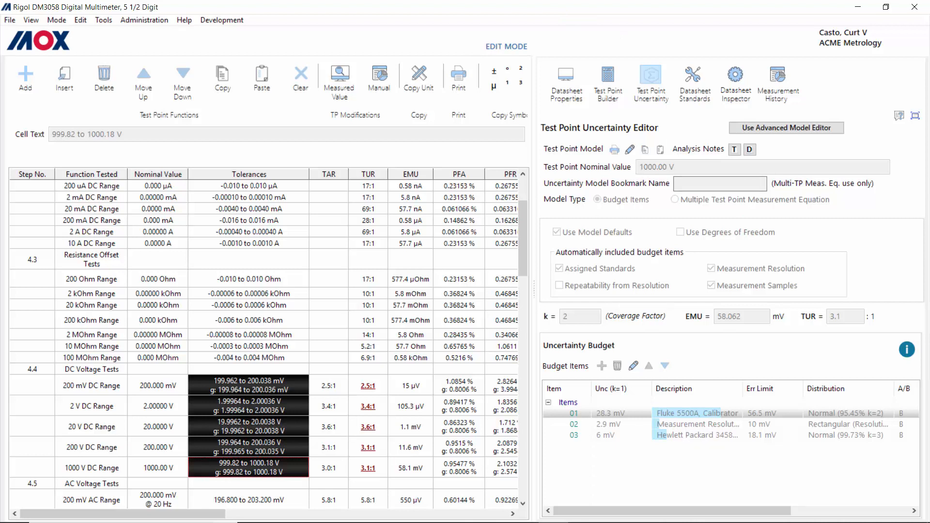
pyautogui.click(692, 75)
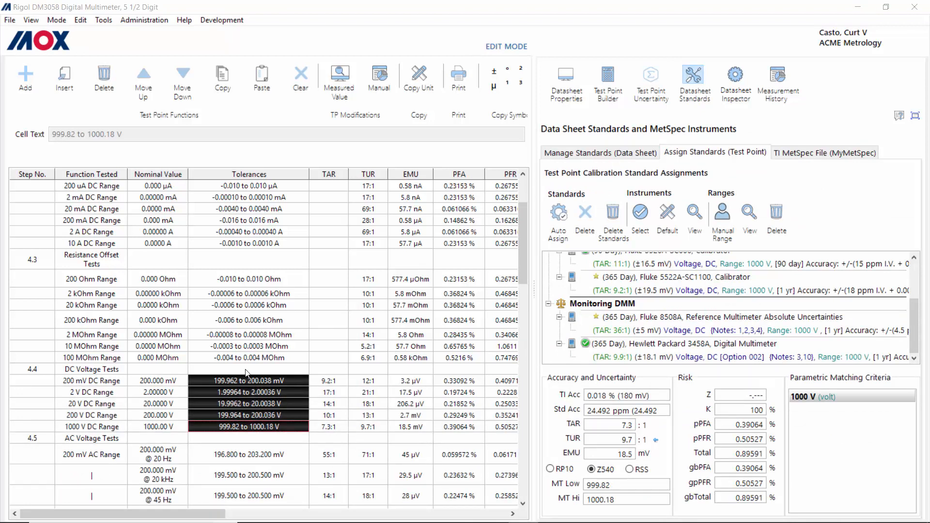
# Step: Select only the 200 mV DC test point and review its Fluke 5520A-SC600 calibrator assignment
pyautogui.click(260, 382)
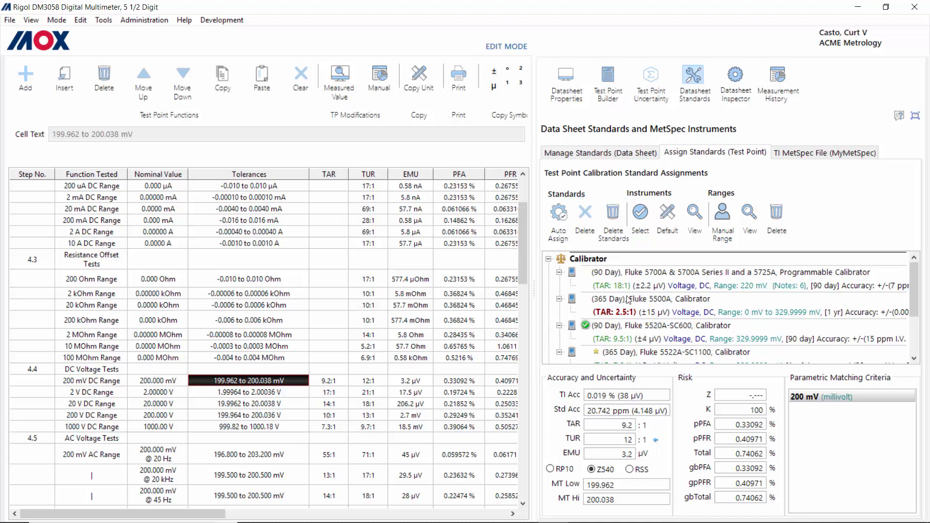
pyautogui.scroll(-2, 632, 304)
pyautogui.scroll(2, 632, 304)
pyautogui.scroll(-1, 628, 297)
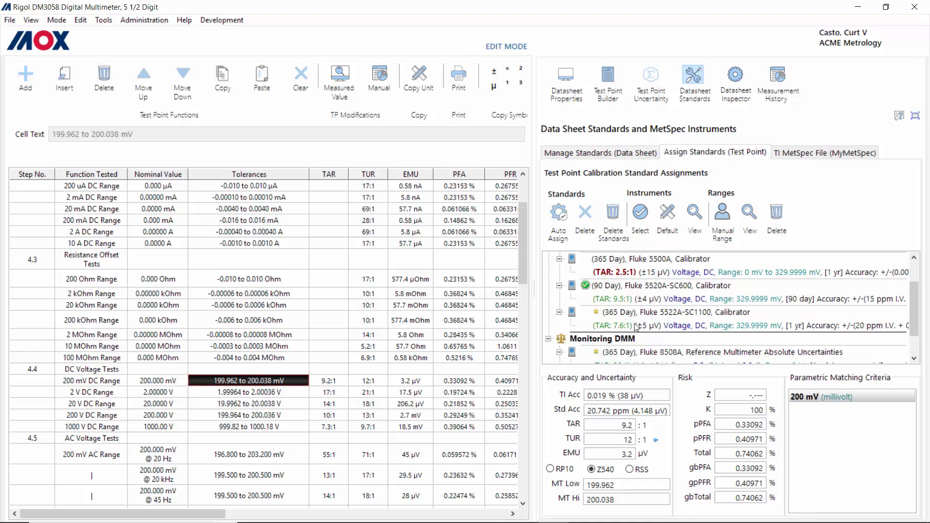
pyautogui.scroll(1, 637, 328)
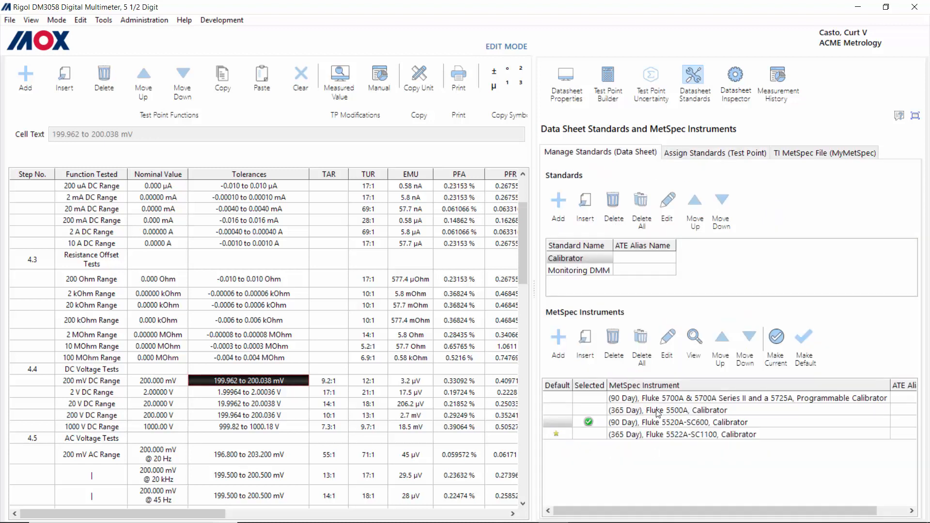
# Step: Delete the 365-day Fluke 5500A calibrator, then show the test point standard assignments
pyautogui.click(660, 412)
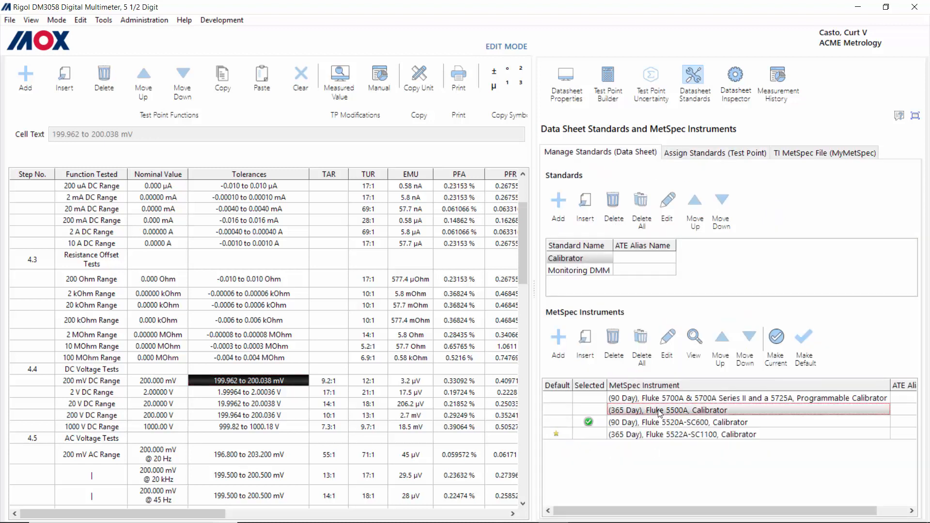
pyautogui.click(613, 340)
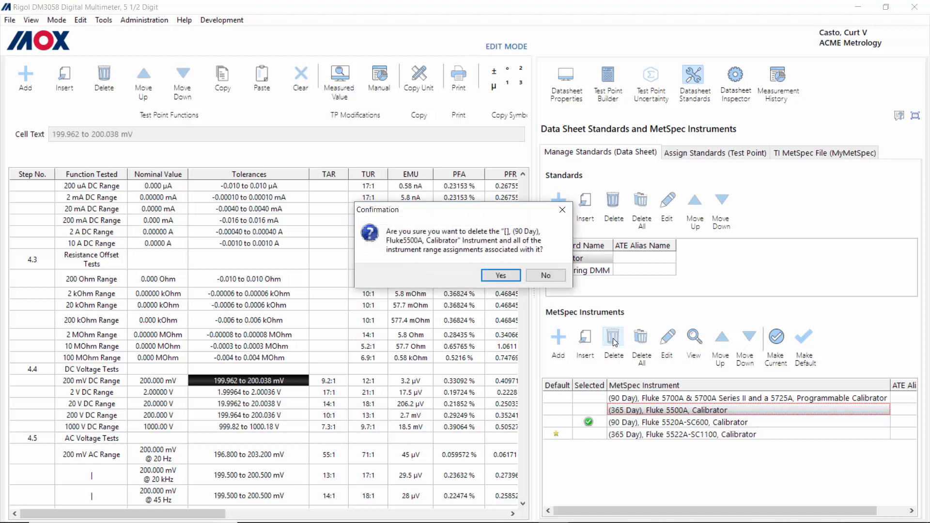
pyautogui.click(500, 276)
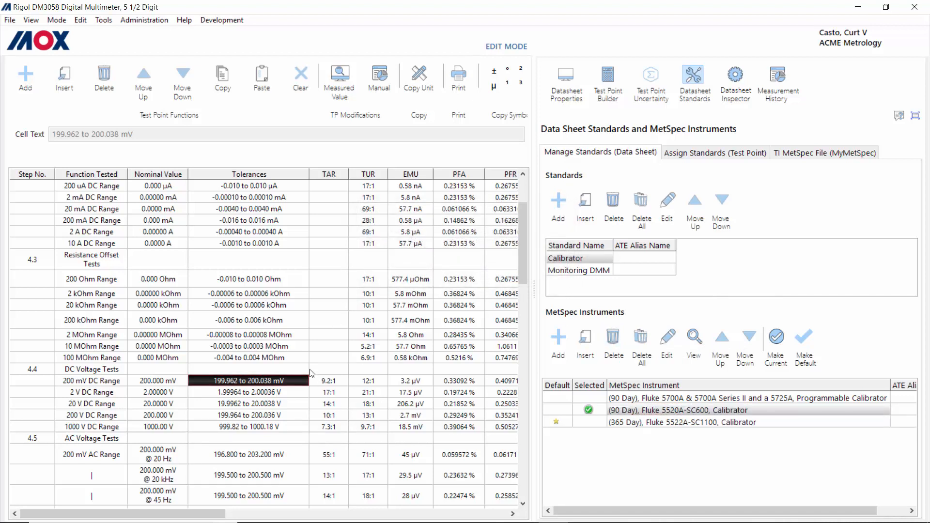
pyautogui.click(708, 152)
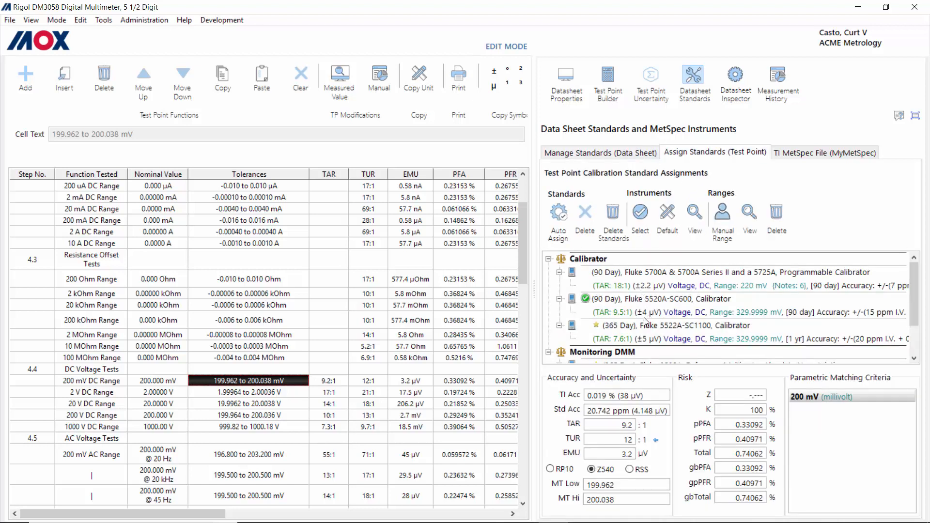
pyautogui.scroll(-1, 645, 321)
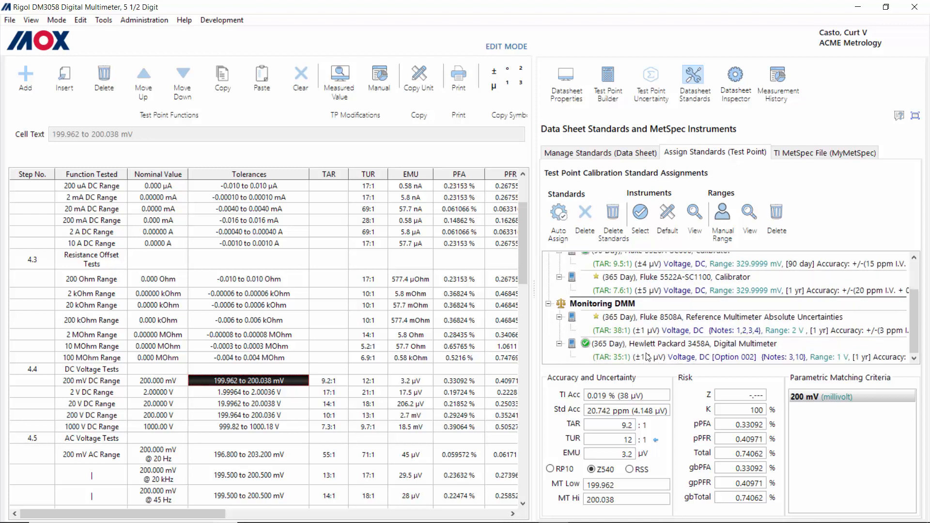
pyautogui.scroll(2, 642, 315)
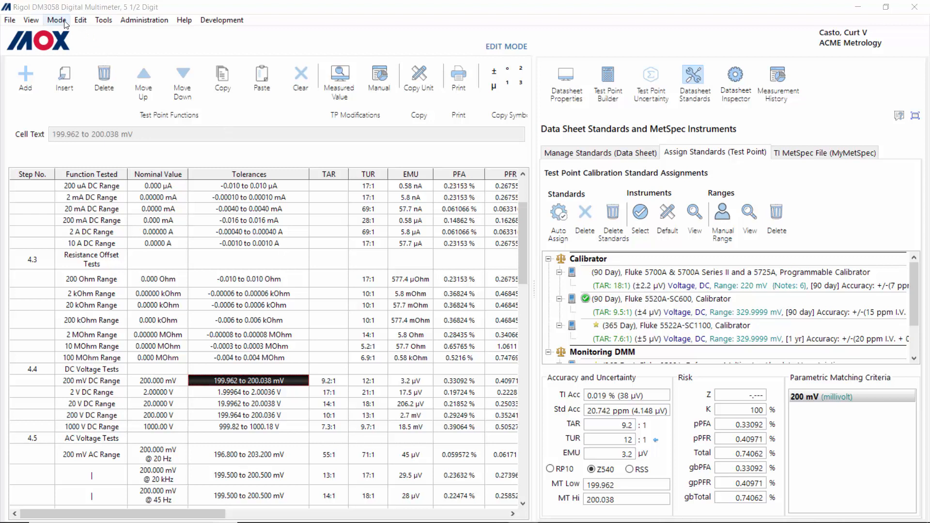
# Step: Hide the Developer Workbench and select the 200 µA DC point's 3.5:1 TUR cell
pyautogui.click(31, 20)
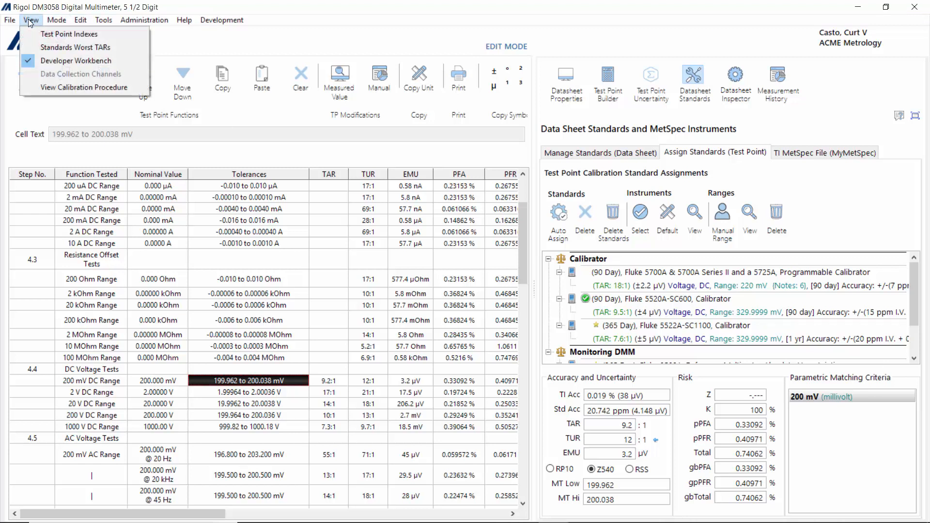
pyautogui.click(80, 60)
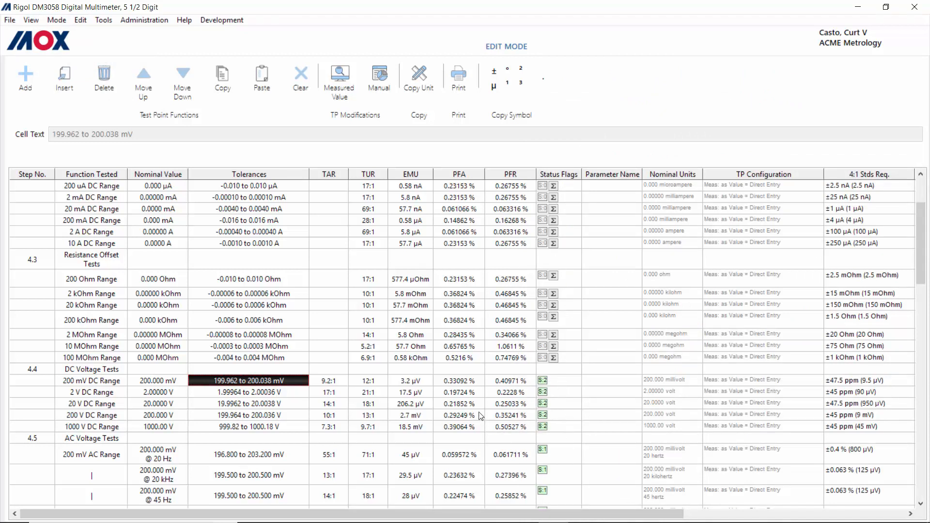
pyautogui.press('Down')
pyautogui.press('Down')
pyautogui.press('Down')
pyautogui.press('Down')
pyautogui.press('Down')
pyautogui.press('Down')
pyautogui.press('Down')
pyautogui.press('Down')
pyautogui.press('Down')
pyautogui.press('Down')
pyautogui.press('Down')
pyautogui.press('Down')
pyautogui.press('Down')
pyautogui.press('Down')
pyautogui.press('Down')
pyautogui.press('Down')
pyautogui.press('Down')
pyautogui.press('Down')
pyautogui.press('Down')
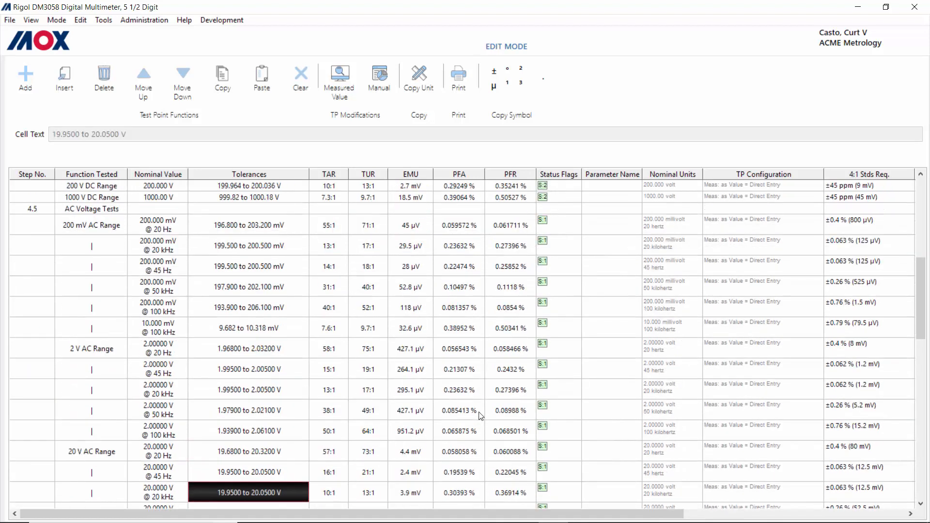
pyautogui.press('Down')
pyautogui.press('Down')
pyautogui.press('Down')
pyautogui.press('Down')
pyautogui.press('Down')
pyautogui.press('Down')
pyautogui.press('Down')
pyautogui.press('Down')
pyautogui.press('Down')
pyautogui.press('Down')
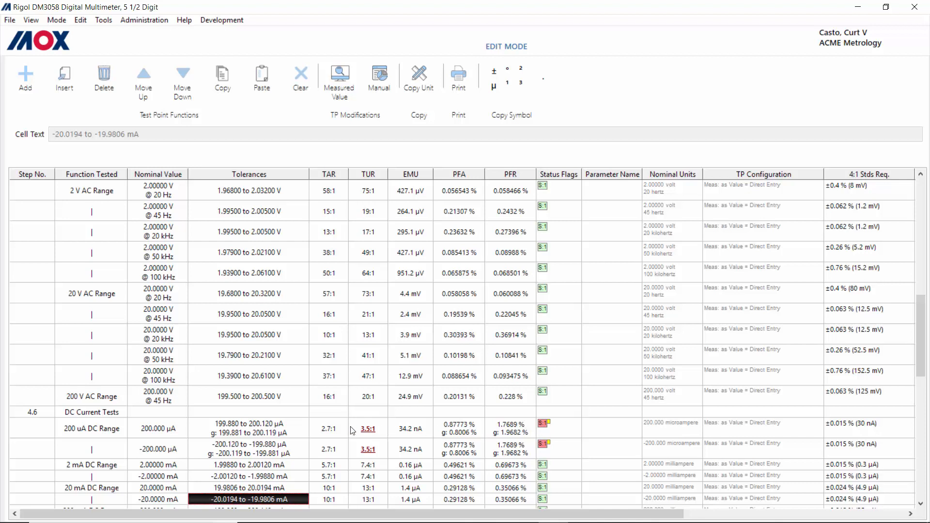
pyautogui.click(369, 429)
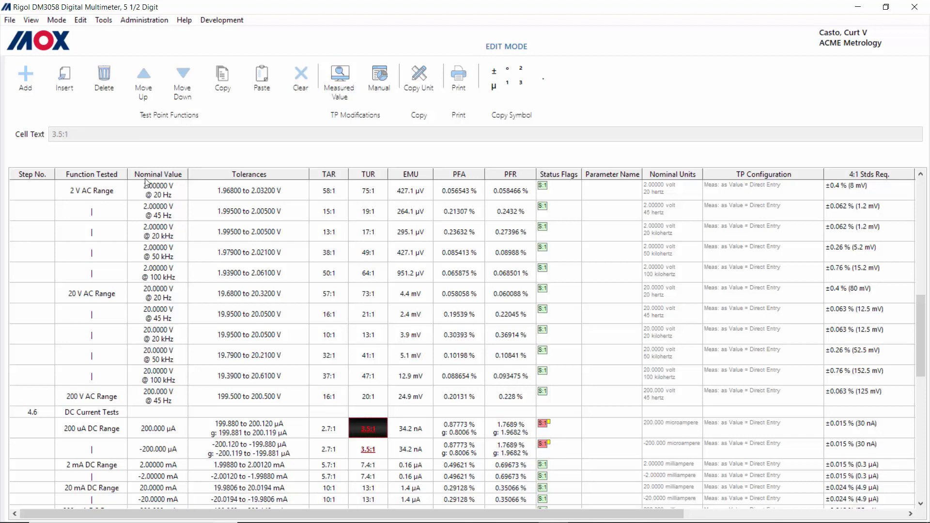
pyautogui.click(31, 20)
# Step: Turn the Developer Workbench panel back on
pyautogui.click(75, 60)
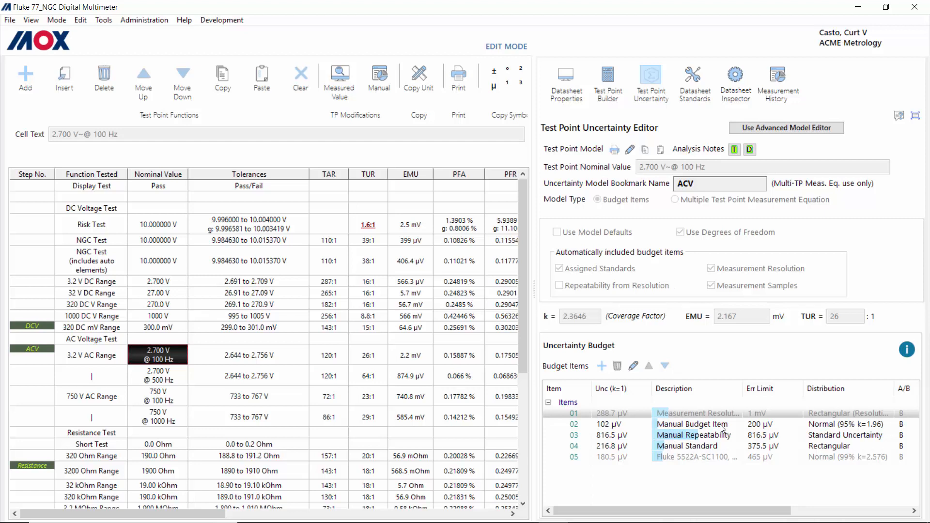
# Step: Open the Manual Budget Item, inspect its error limit distribution options, and cancel without changes
pyautogui.click(680, 426)
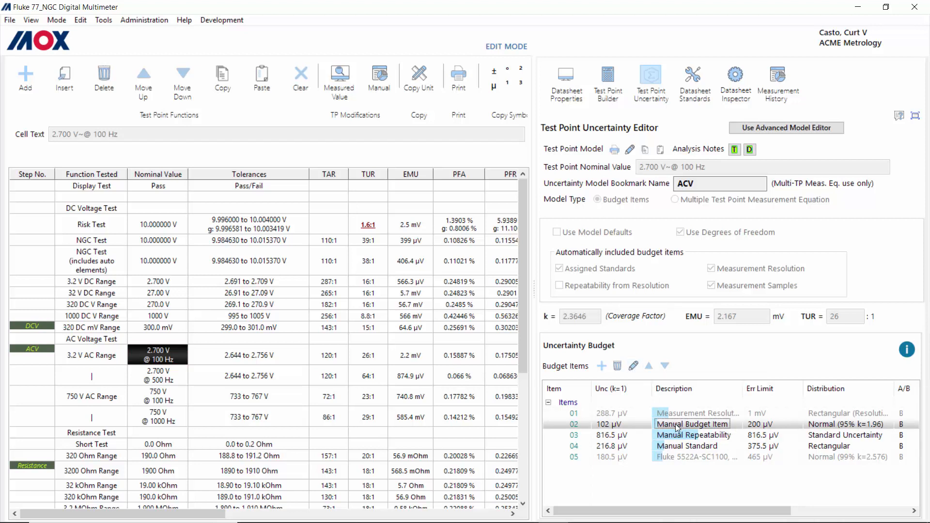
pyautogui.doubleClick(677, 425)
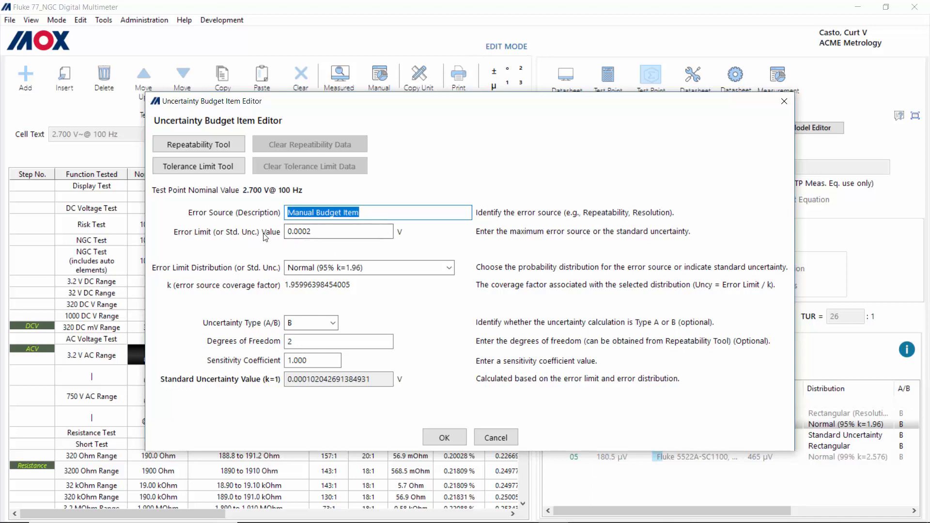
pyautogui.click(450, 268)
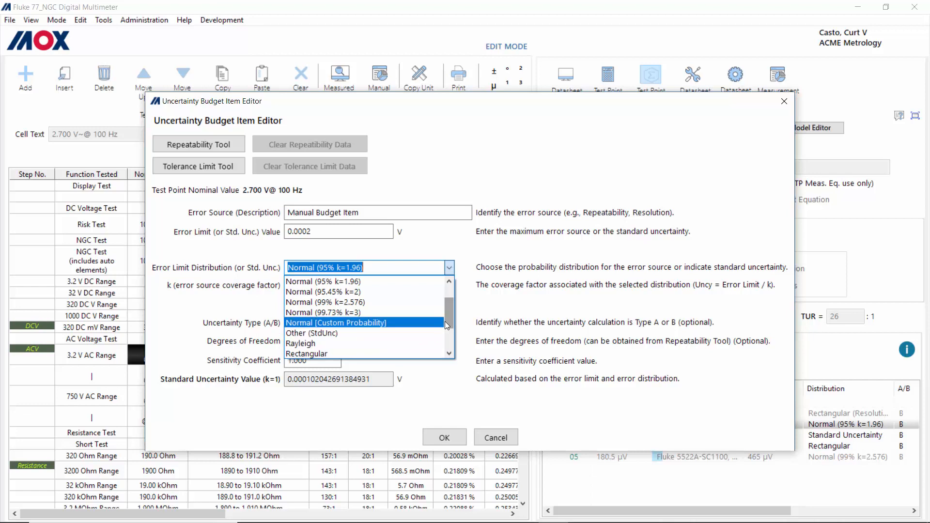
pyautogui.moveTo(445, 321); pyautogui.dragTo(449, 343)
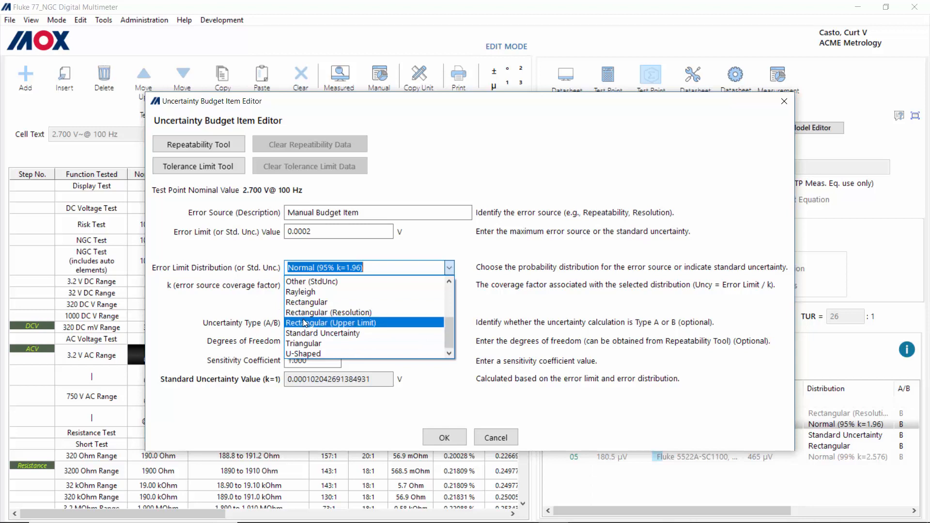
pyautogui.click(521, 282)
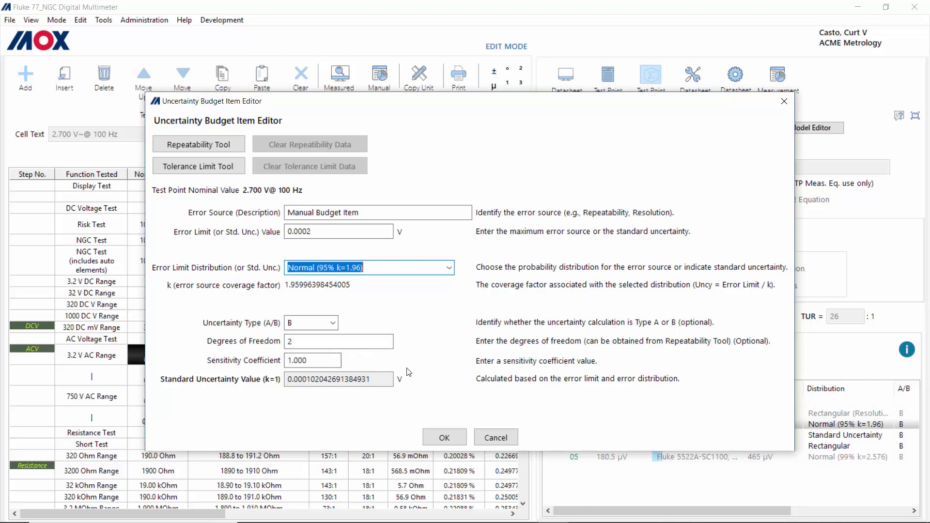
pyautogui.click(502, 440)
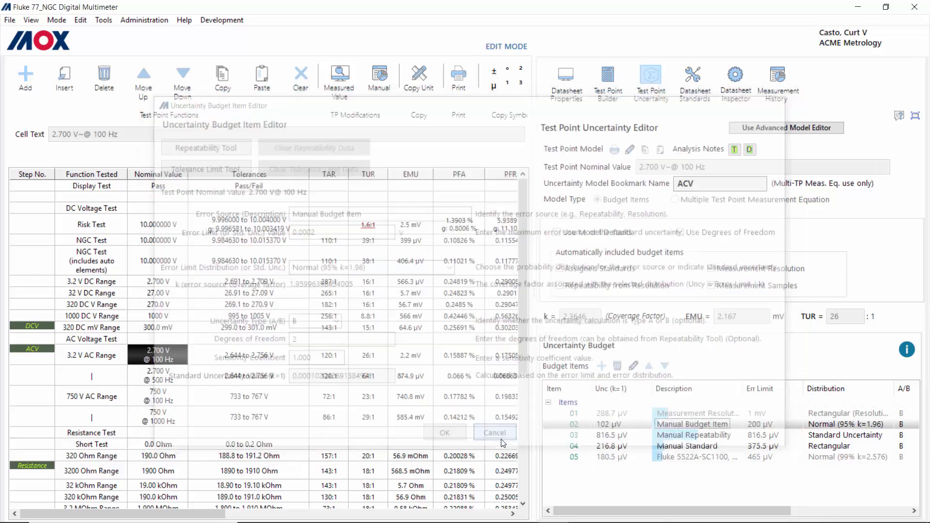
pyautogui.click(696, 438)
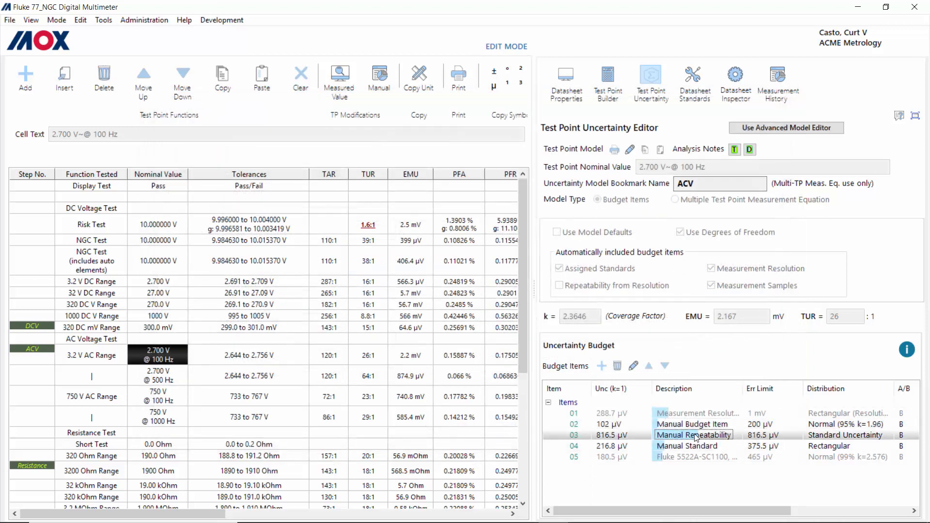
pyautogui.doubleClick(697, 438)
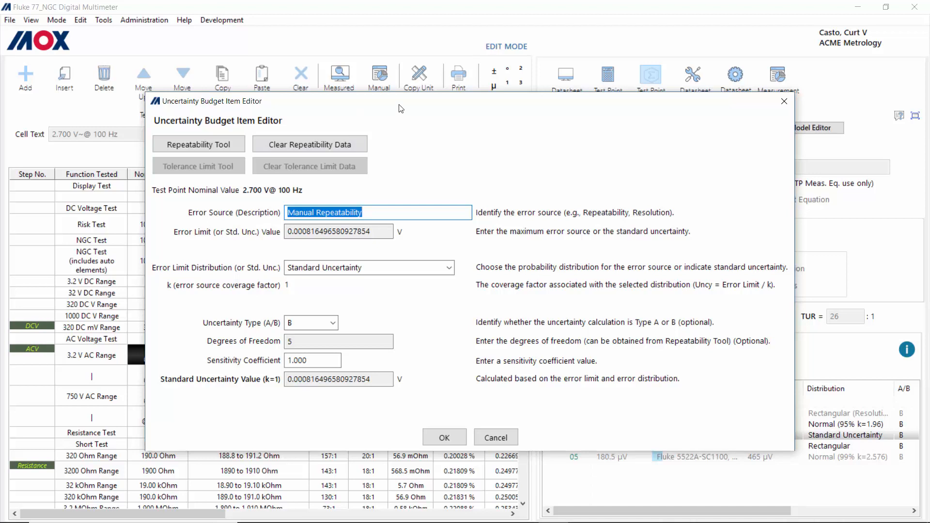
pyautogui.moveTo(400, 103); pyautogui.dragTo(397, 333)
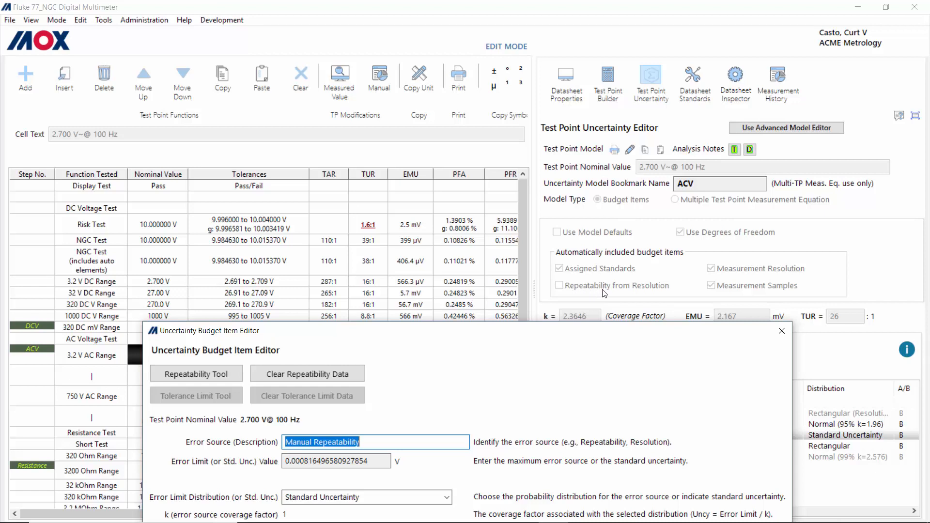
pyautogui.moveTo(568, 342); pyautogui.dragTo(562, 78)
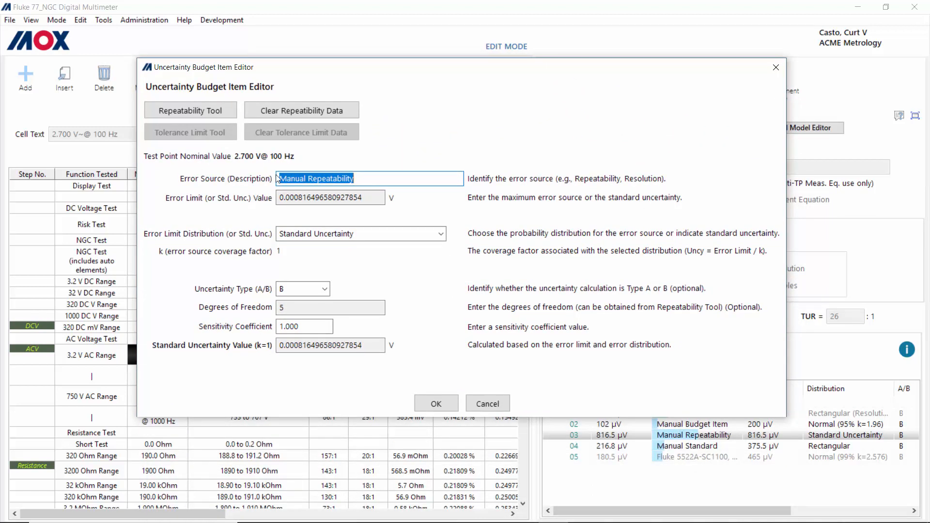
pyautogui.click(200, 113)
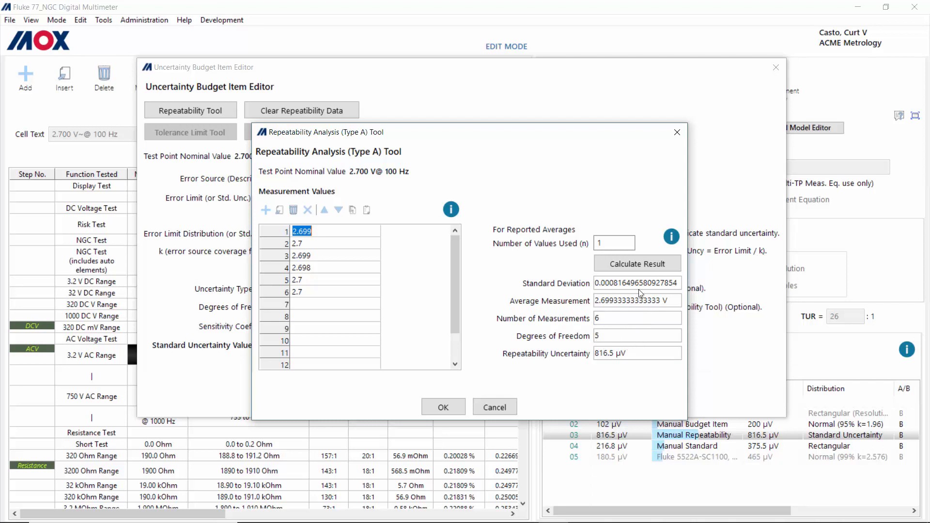
pyautogui.click(508, 407)
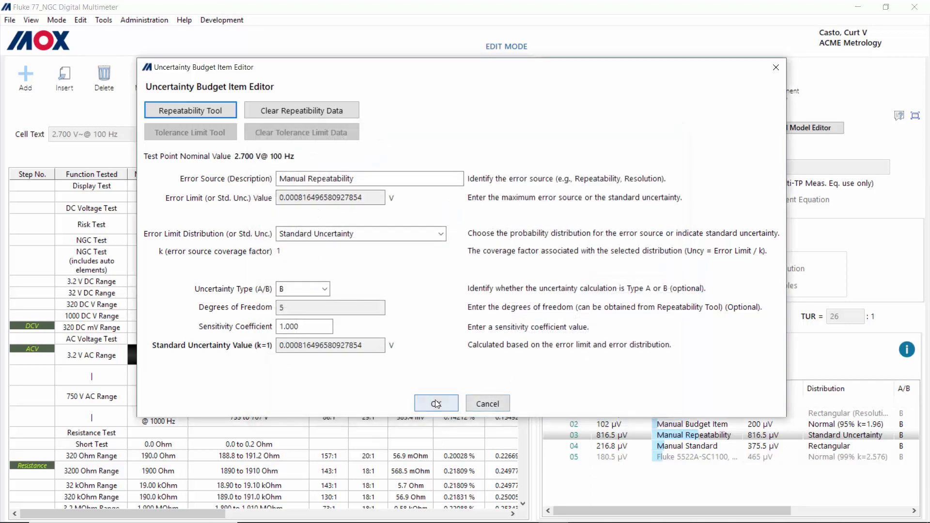
pyautogui.click(488, 404)
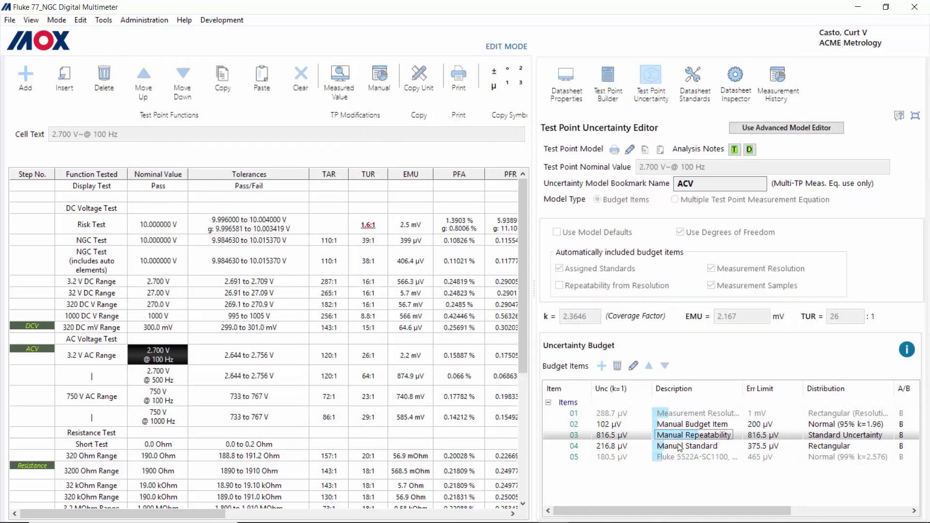
# Step: Open budget item 04 Manual Standard and launch its Tolerance Limit Tool
pyautogui.click(689, 449)
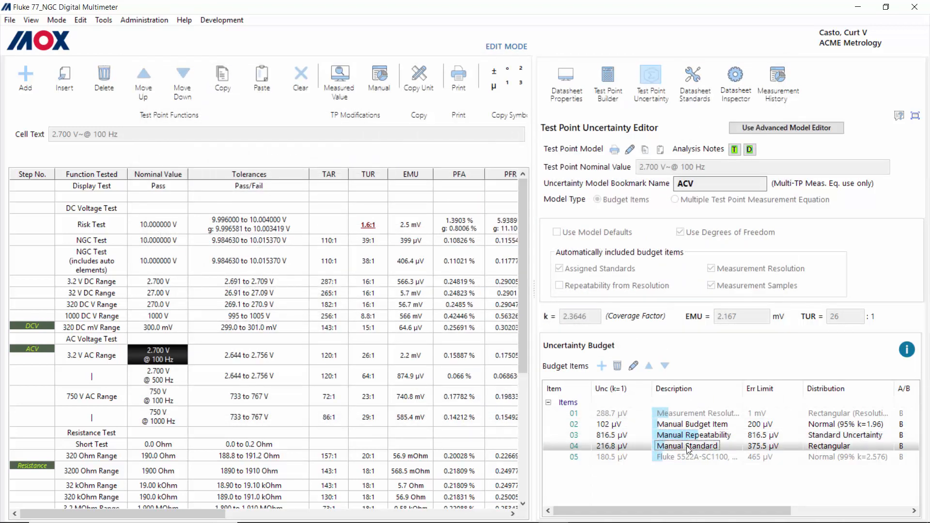
pyautogui.doubleClick(688, 448)
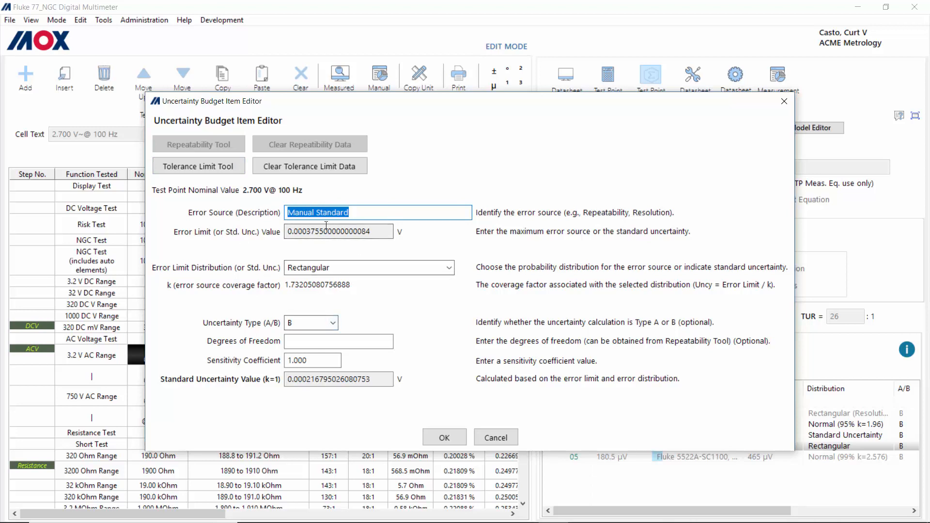
pyautogui.click(210, 169)
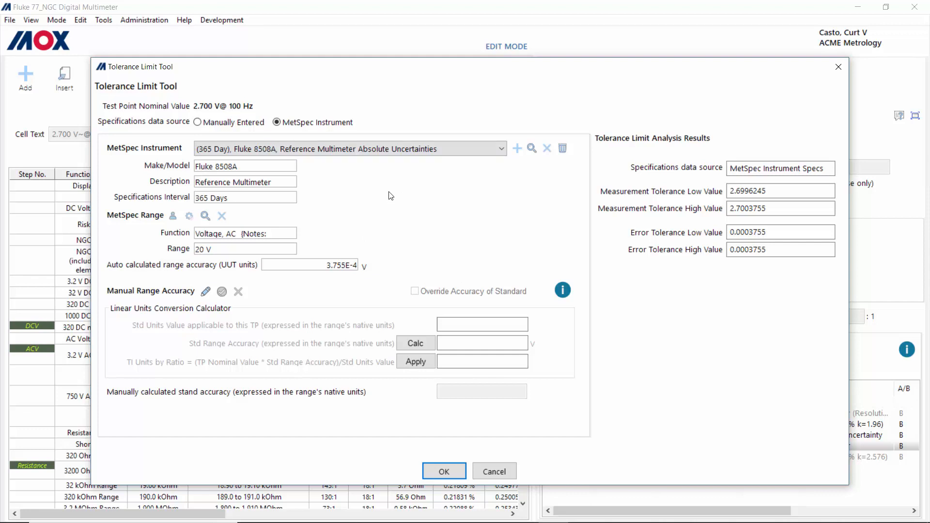
# Step: Compare manually entered specs, restore the Fluke 8508A MetSpec source, and cancel the Tolerance Limit Tool
pyautogui.click(215, 123)
pyautogui.click(324, 239)
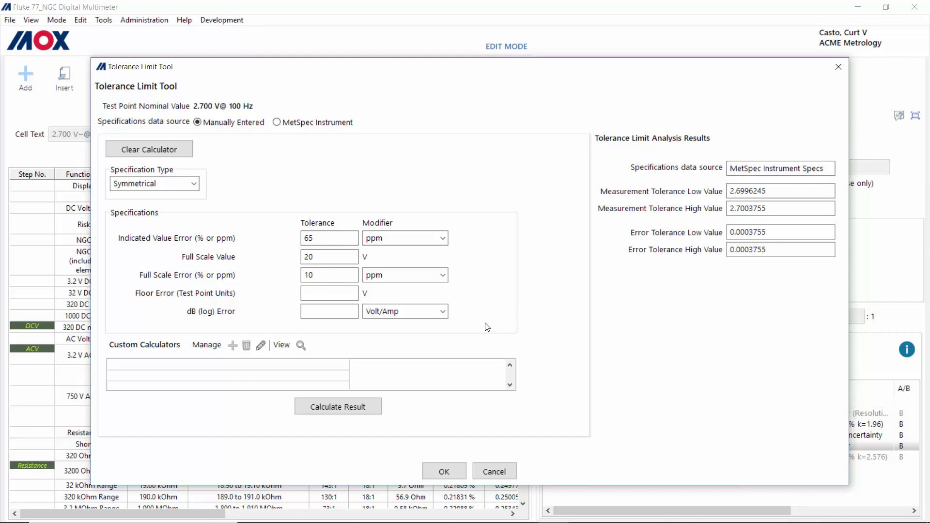
pyautogui.click(320, 122)
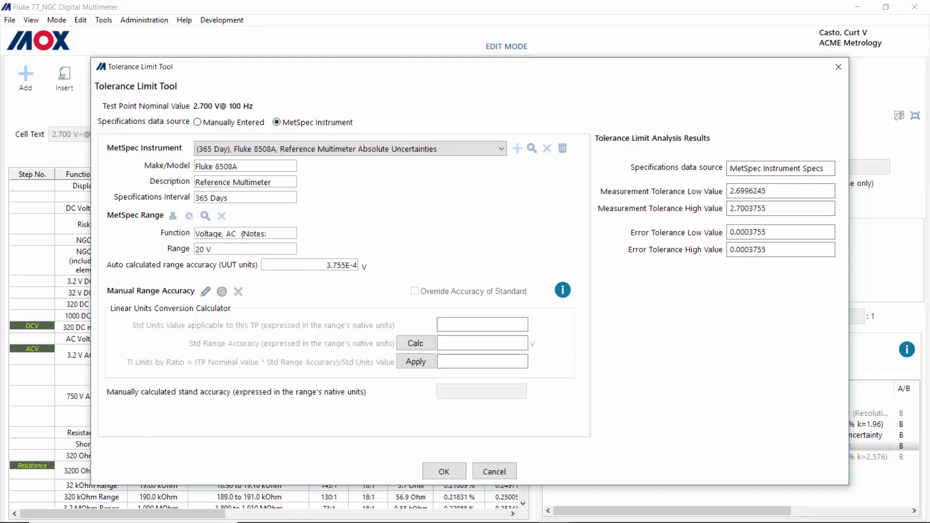
pyautogui.click(490, 469)
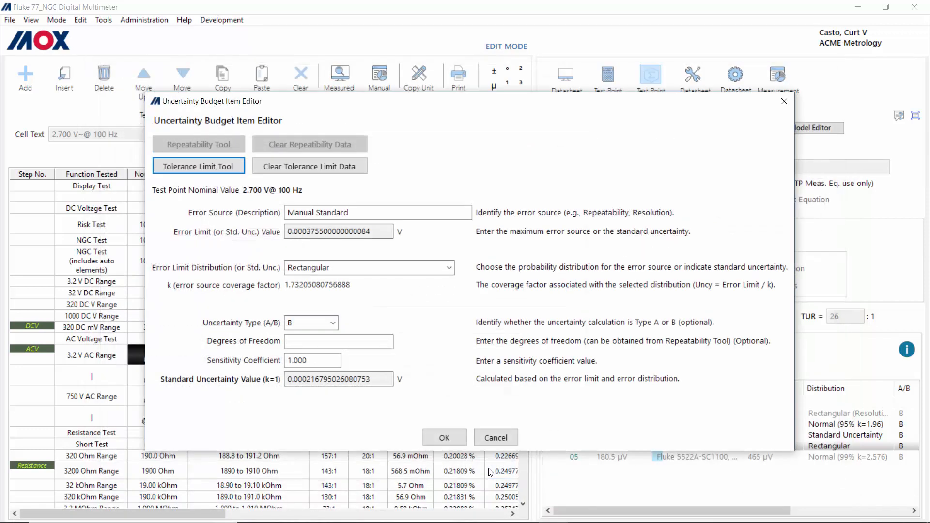
# Step: Cancel the Manual Standard details in the Uncertainty Budget Item Editor without saving changes
pyautogui.click(498, 440)
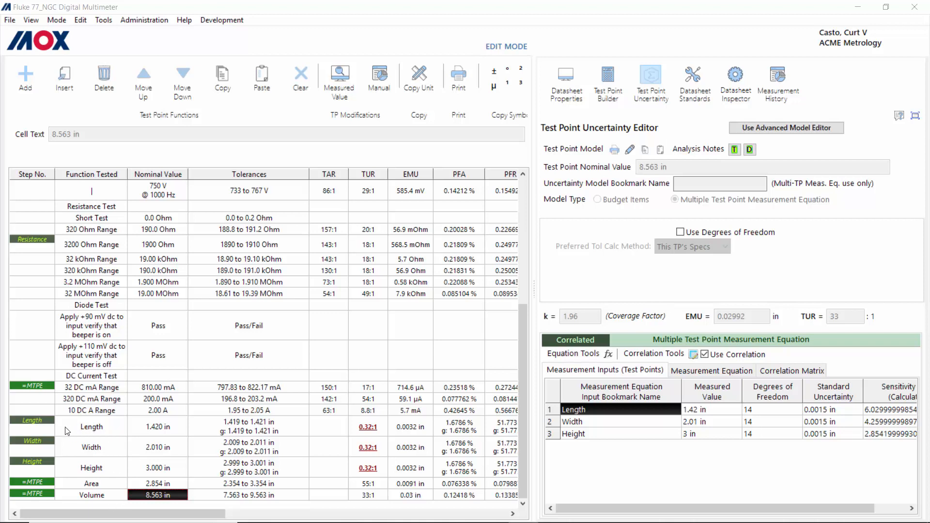
pyautogui.click(104, 488)
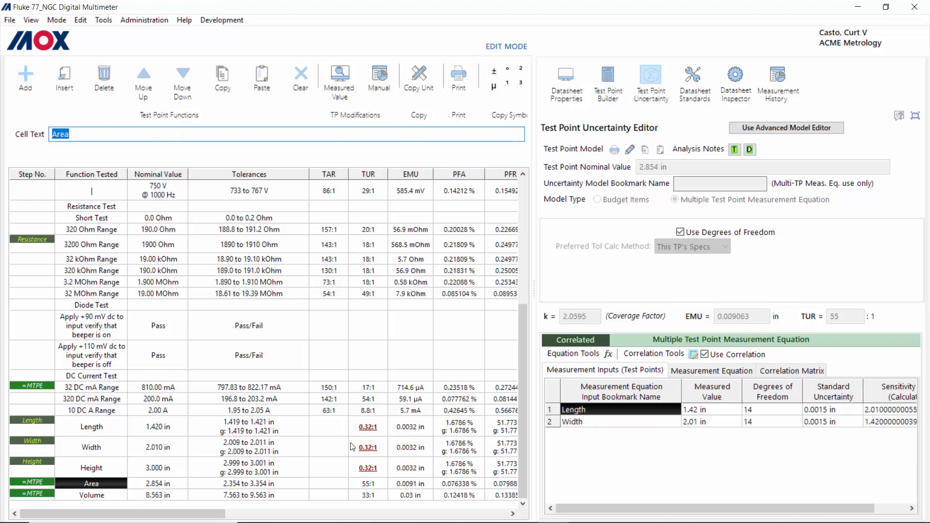
pyautogui.click(104, 496)
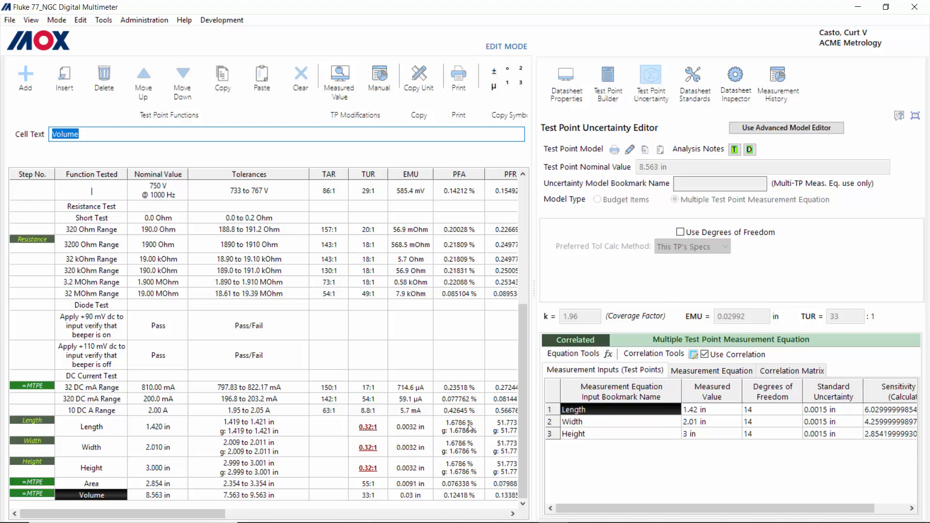
pyautogui.click(103, 430)
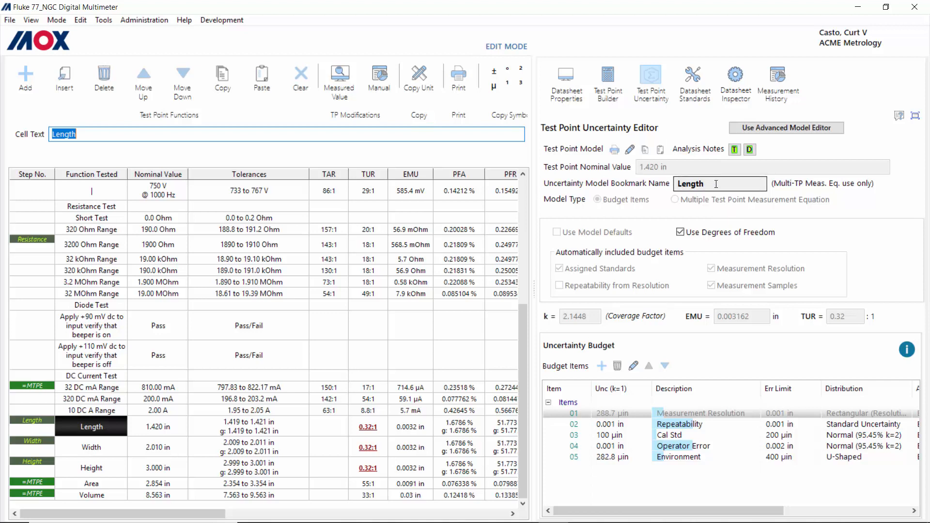
pyautogui.click(87, 448)
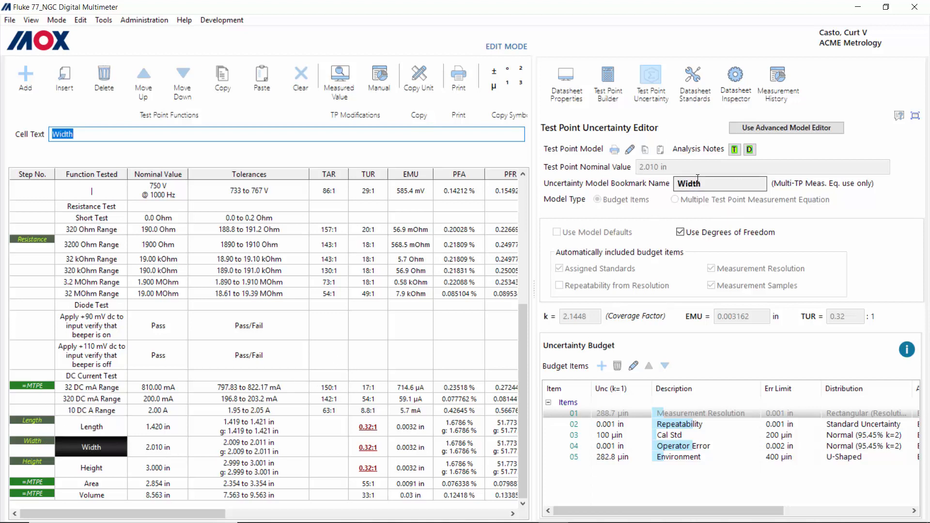
pyautogui.click(91, 469)
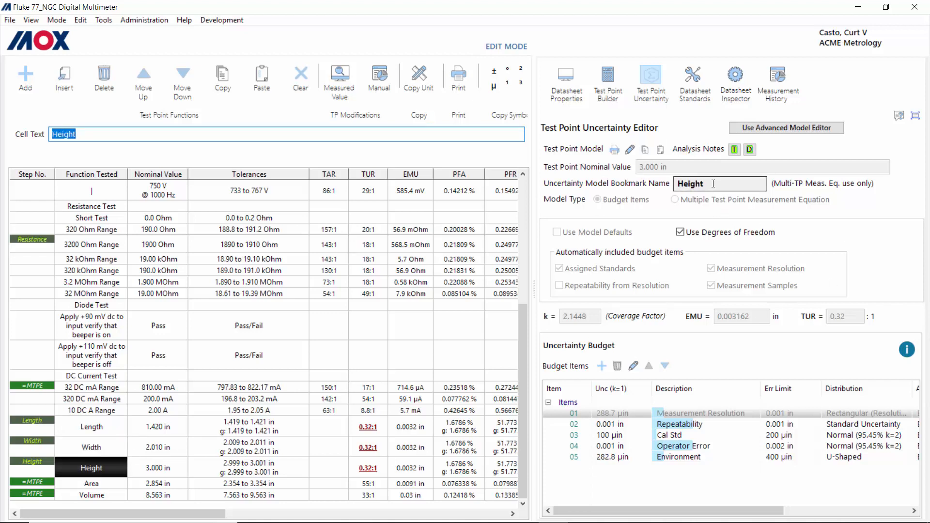
pyautogui.click(101, 496)
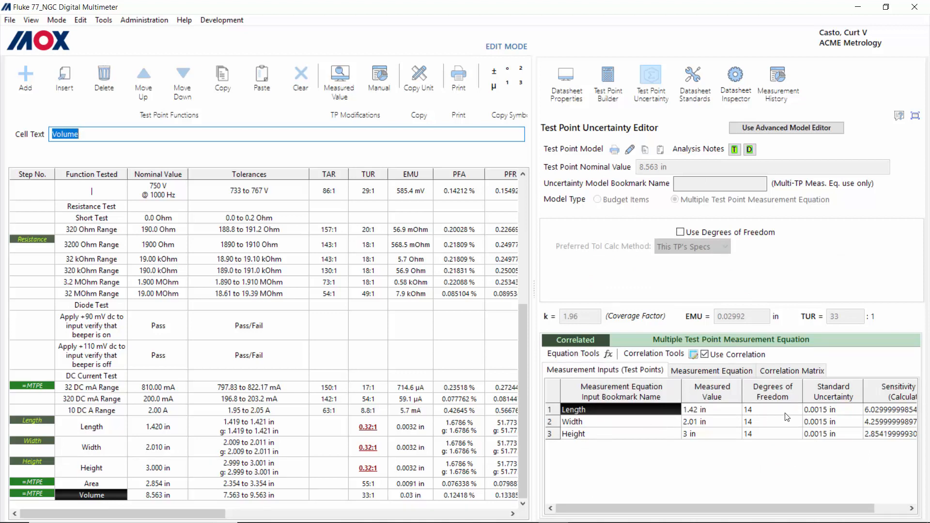
pyautogui.click(609, 355)
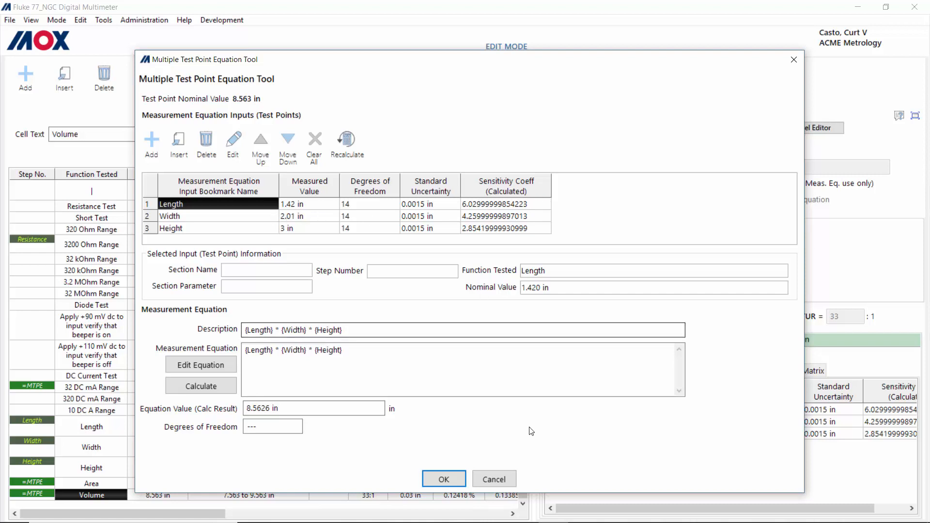
pyautogui.click(501, 483)
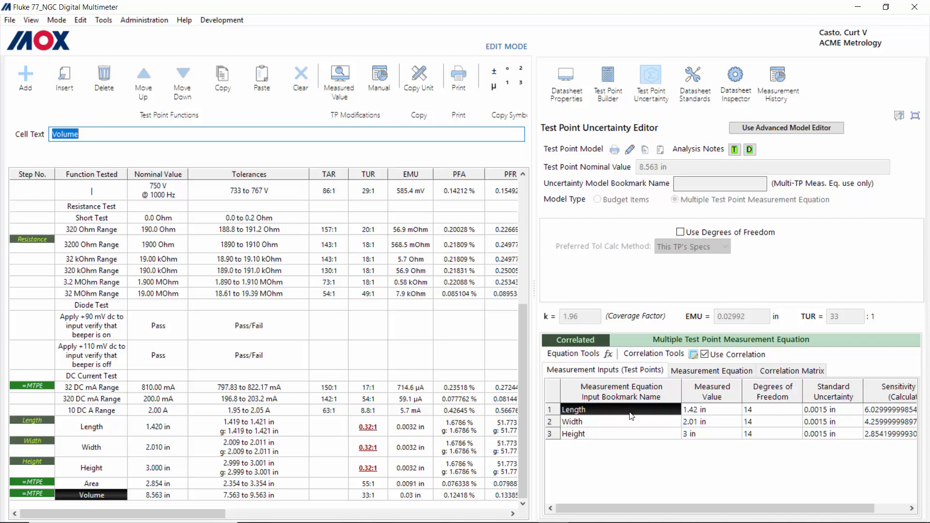
pyautogui.click(693, 355)
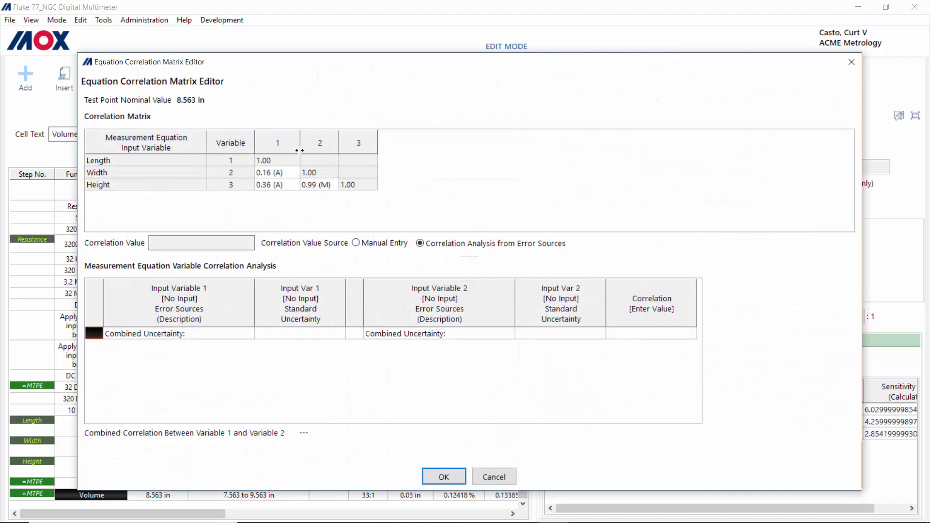
pyautogui.click(278, 174)
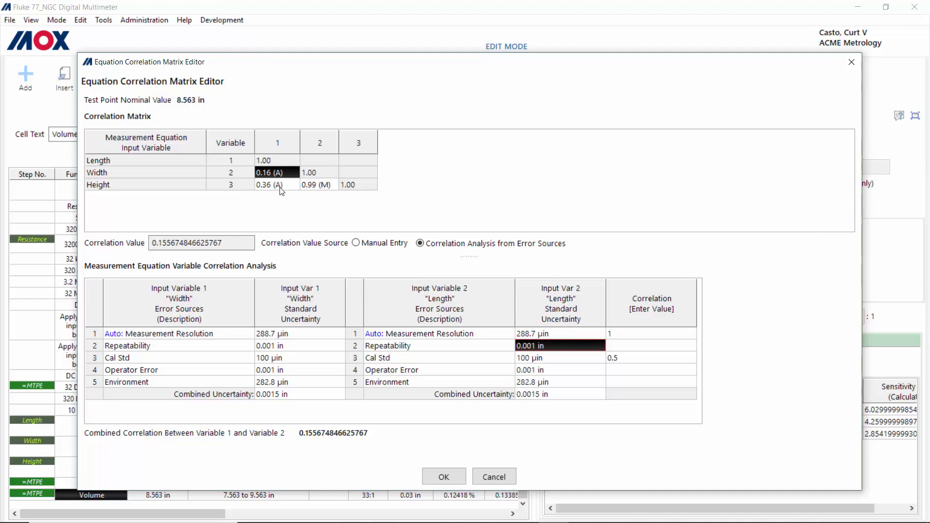
pyautogui.click(326, 186)
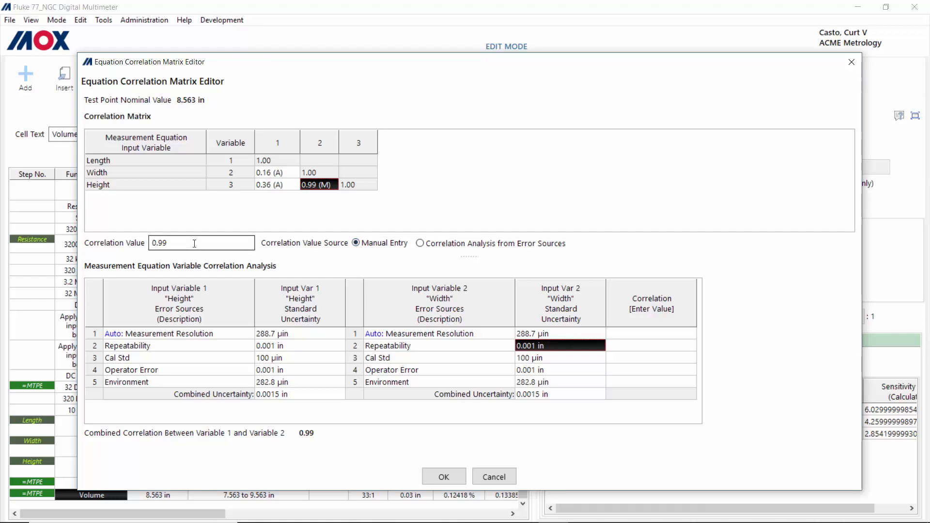
pyautogui.click(491, 476)
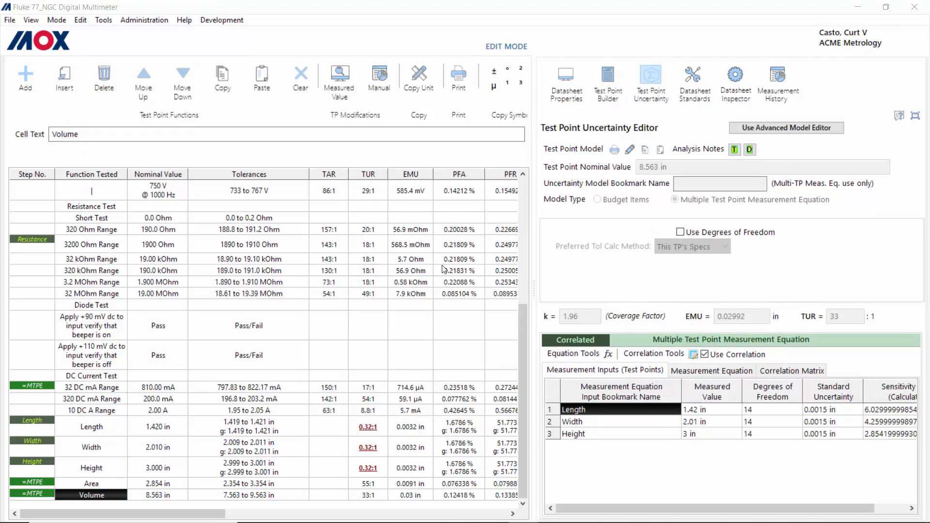
# Step: Generate the uncertainty analysis report for all 36 test points and shrink and reposition its window
pyautogui.click(615, 155)
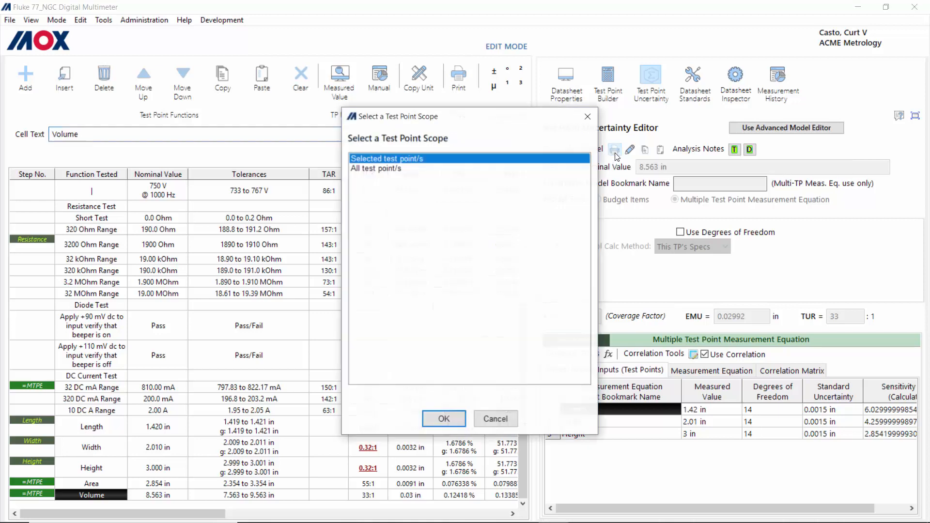
pyautogui.click(390, 170)
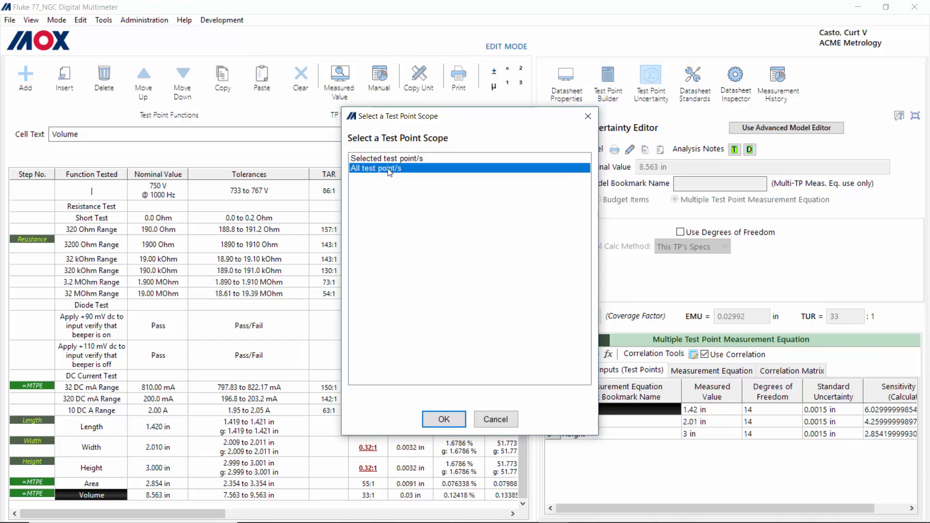
pyautogui.click(451, 424)
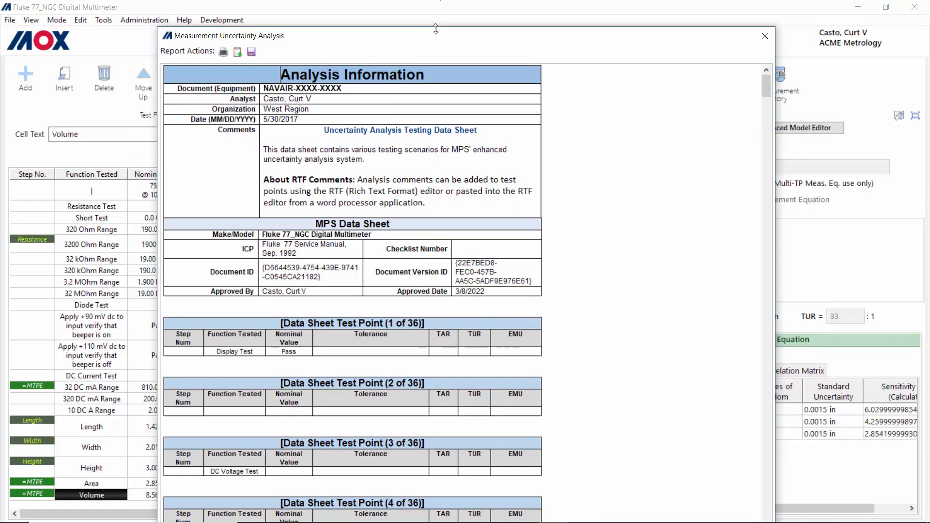
pyautogui.moveTo(435, 29); pyautogui.dragTo(390, 50)
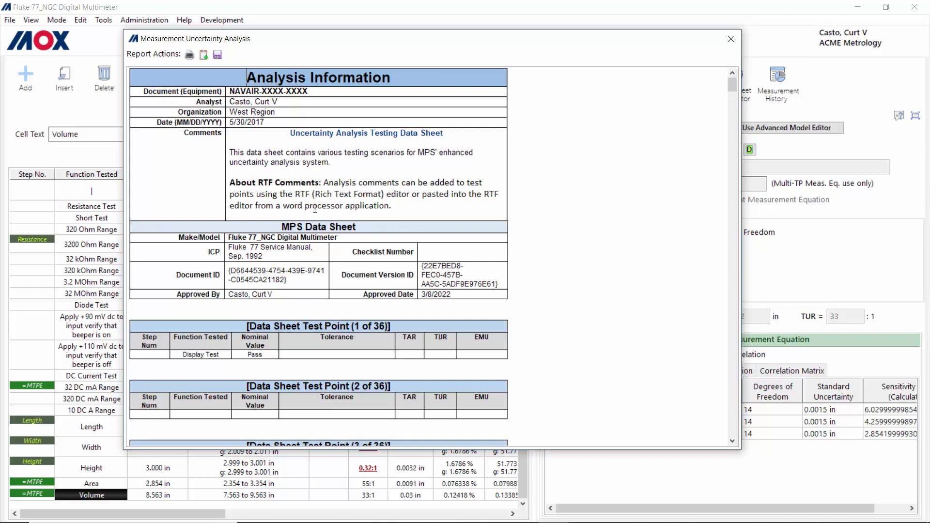
pyautogui.scroll(-4, 315, 208)
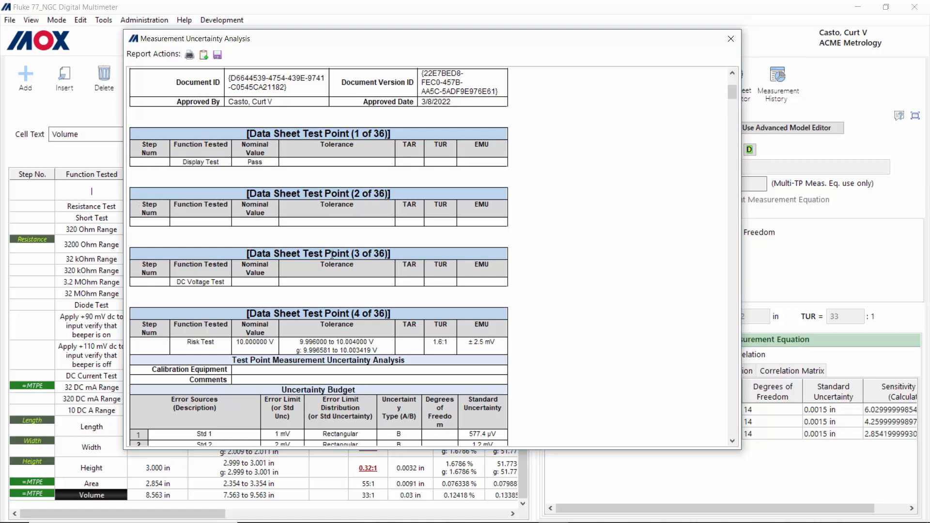
pyautogui.scroll(-4, 333, 256)
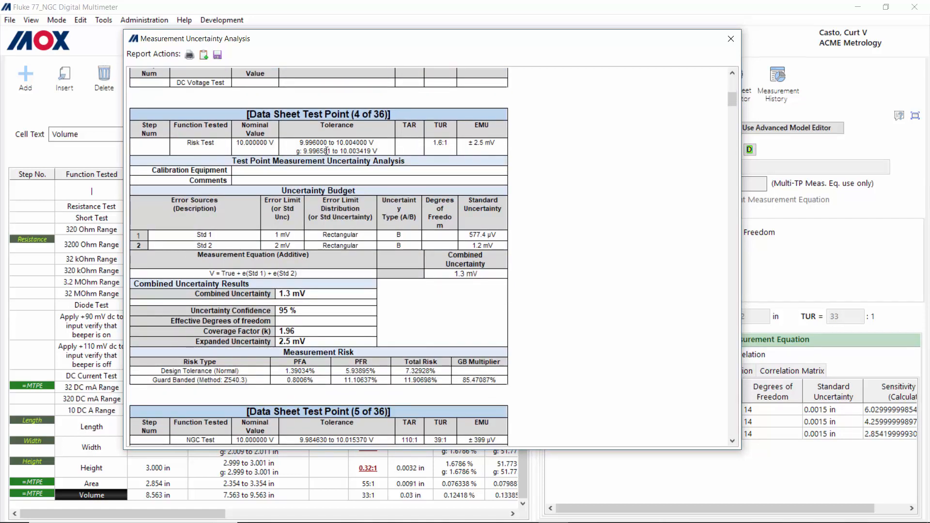
pyautogui.scroll(-10, 327, 151)
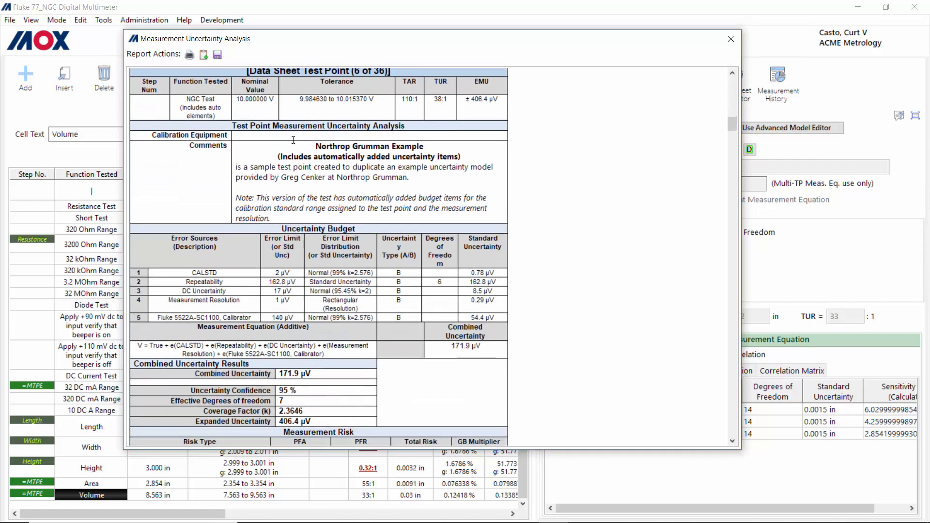
pyautogui.scroll(1, 284, 137)
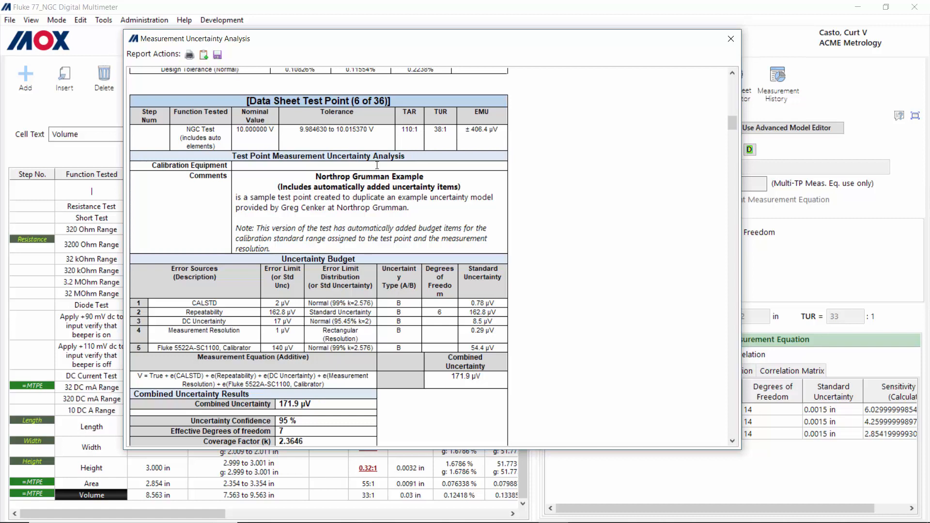
pyautogui.scroll(-8, 338, 202)
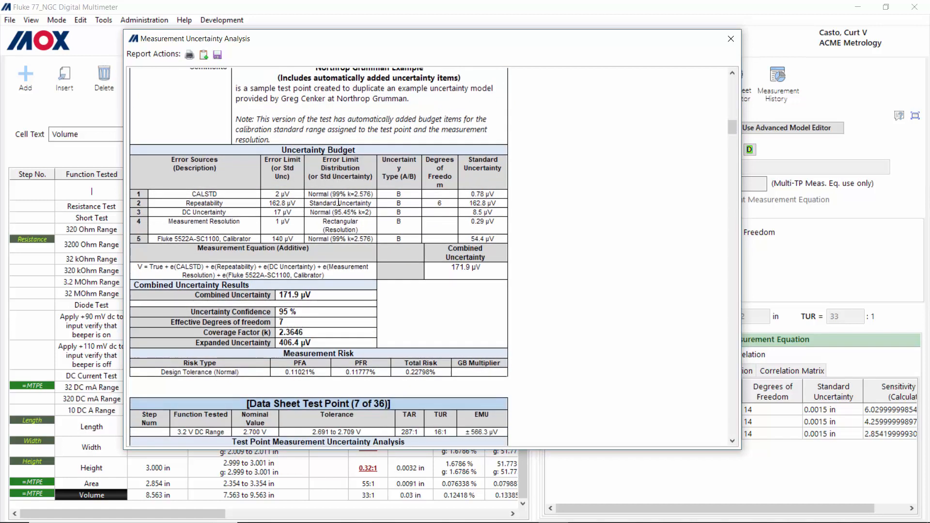
pyautogui.scroll(4, 339, 203)
pyautogui.scroll(-5, 338, 204)
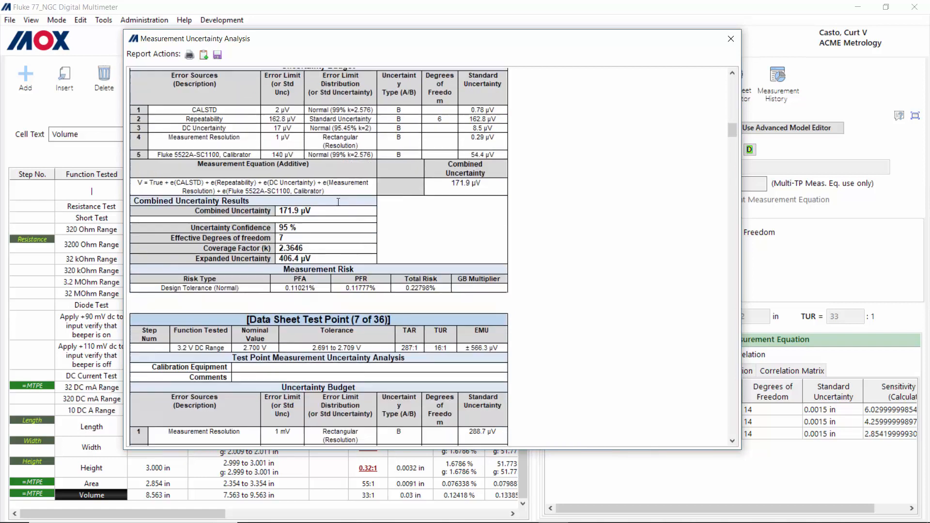
pyautogui.scroll(5, 291, 206)
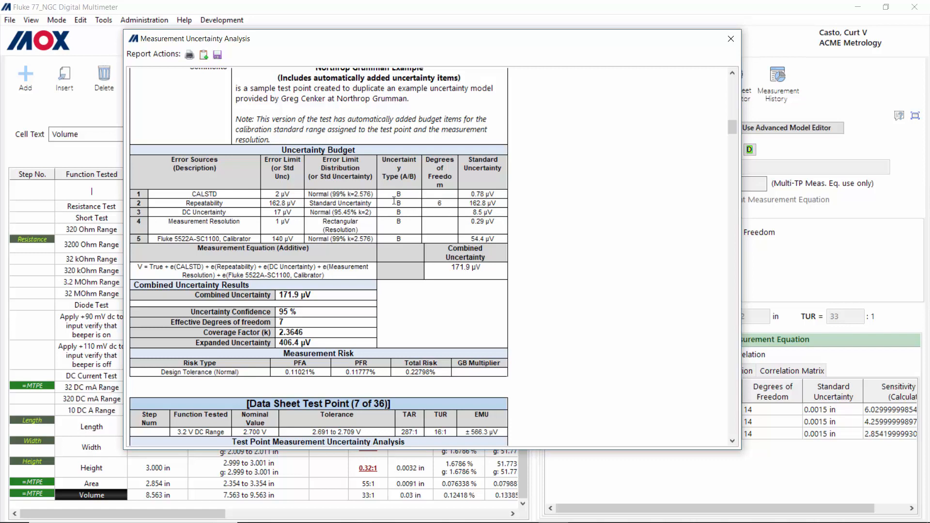
pyautogui.scroll(-3, 365, 192)
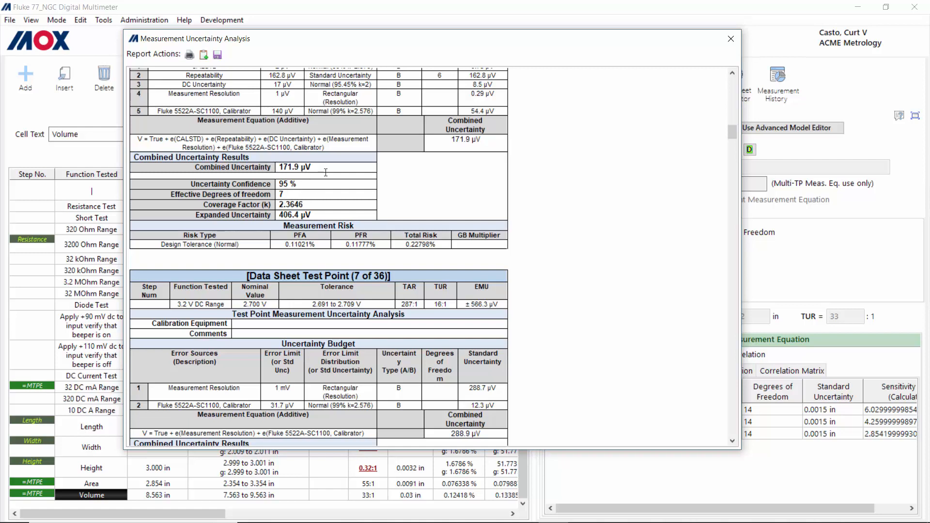
pyautogui.scroll(-4, 326, 173)
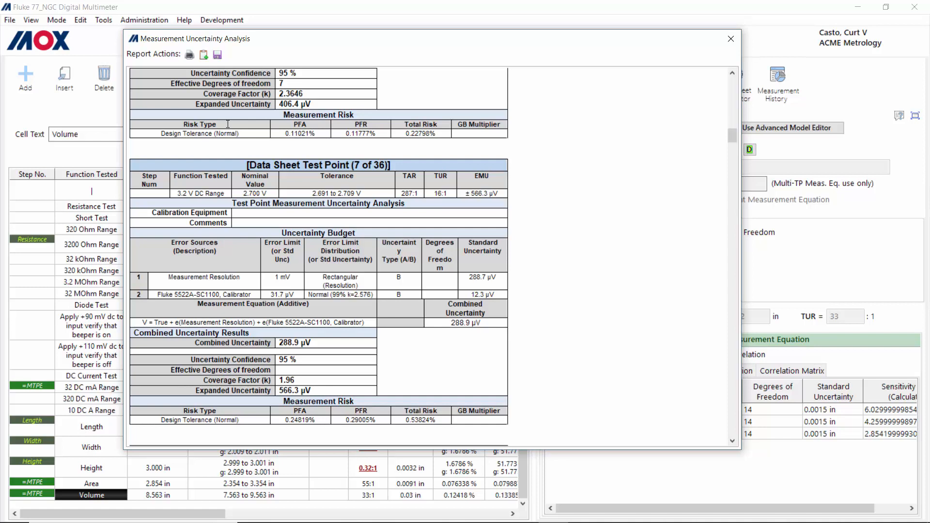
pyautogui.scroll(-3, 339, 249)
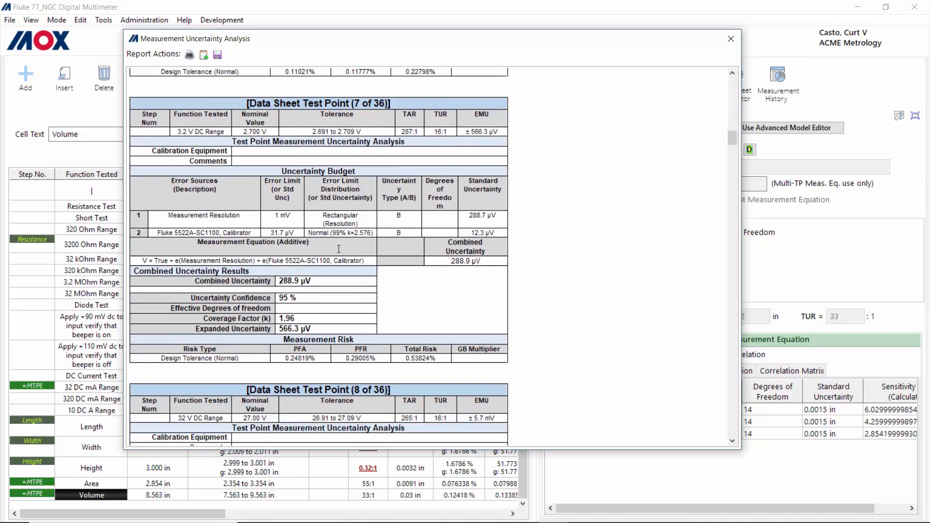
pyautogui.scroll(-20, 339, 249)
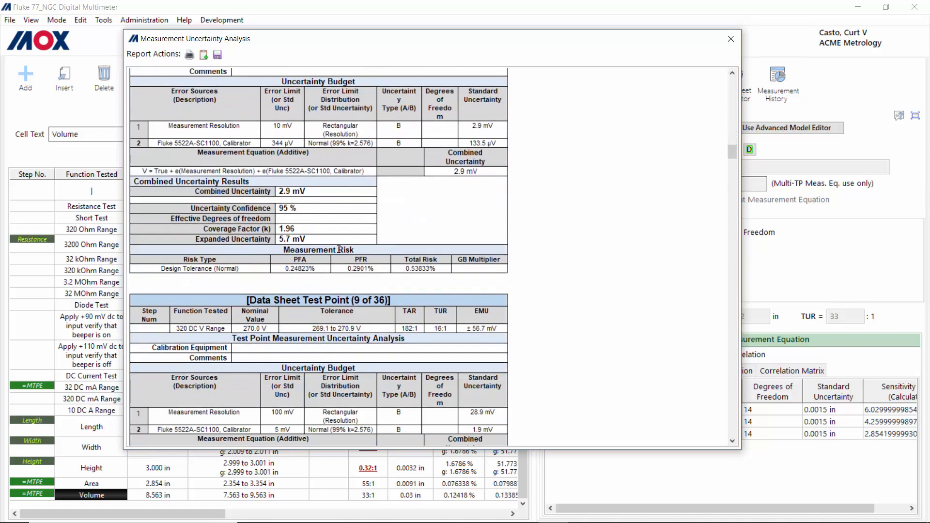
pyautogui.scroll(8, 339, 249)
pyautogui.scroll(-14, 338, 249)
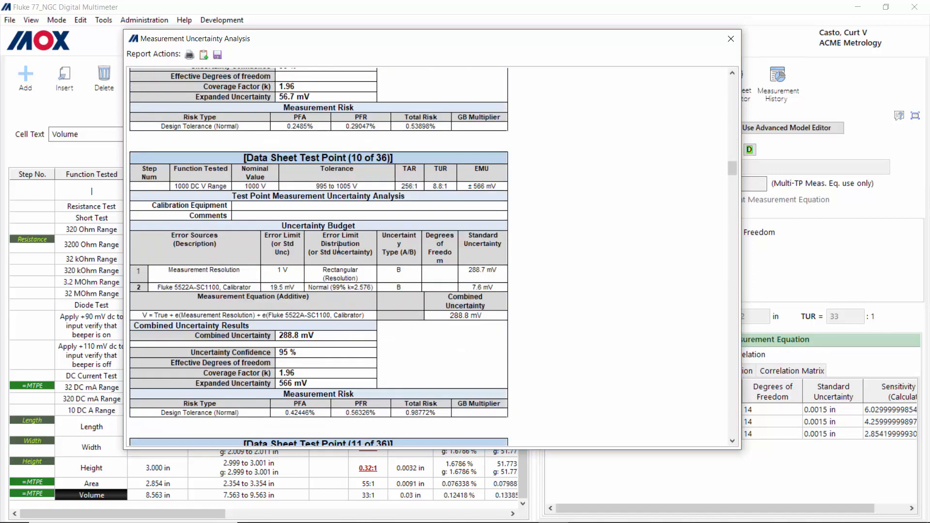
pyautogui.scroll(2, 339, 249)
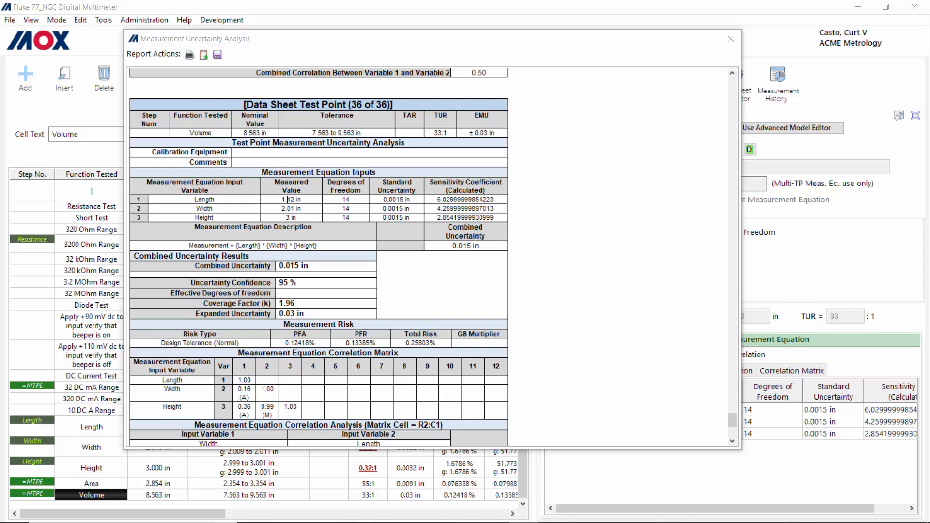
# Step: Review the report's correlation tables, then select the entire report content for copying
pyautogui.scroll(-3, 267, 203)
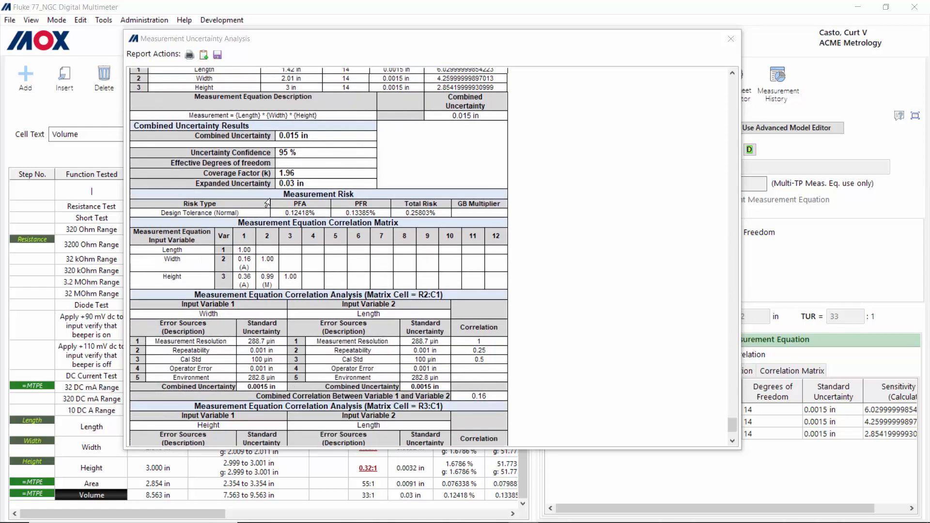
pyautogui.scroll(-3, 268, 204)
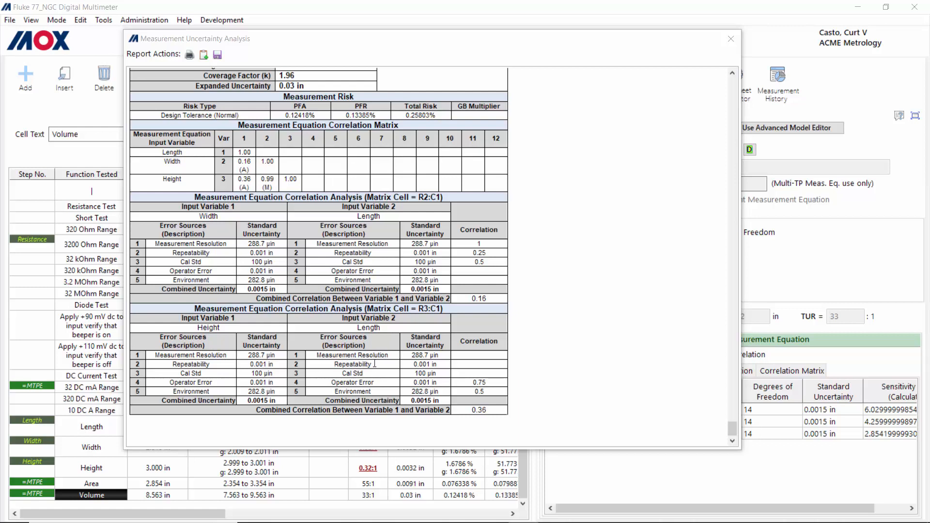
pyautogui.scroll(10, 375, 364)
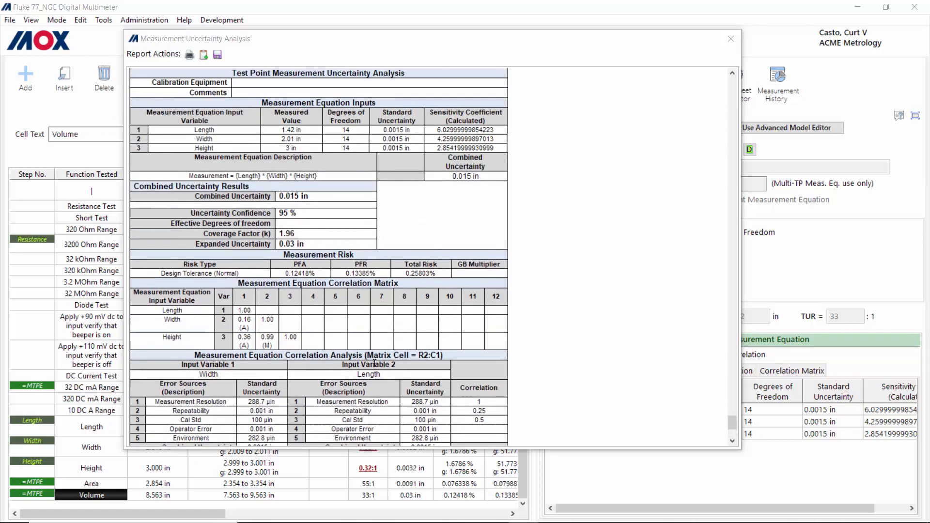
pyautogui.scroll(2, 375, 363)
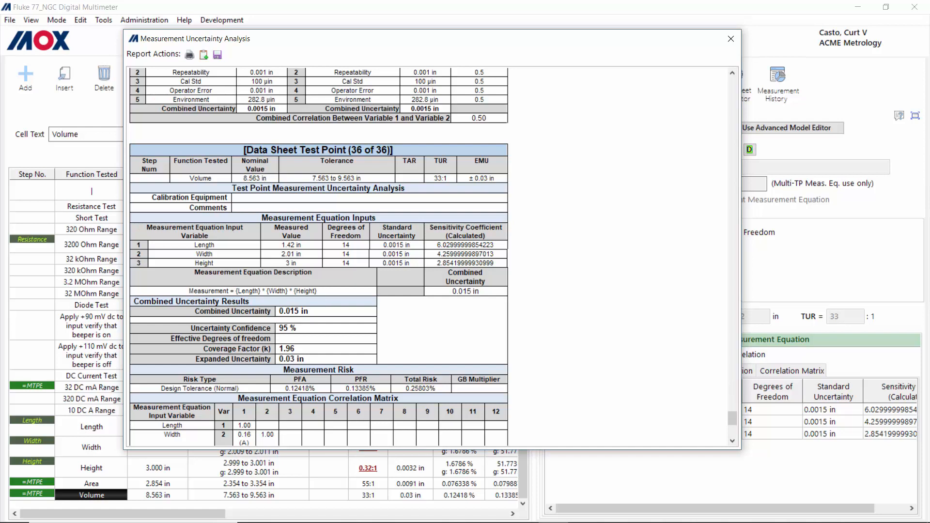
pyautogui.click(204, 55)
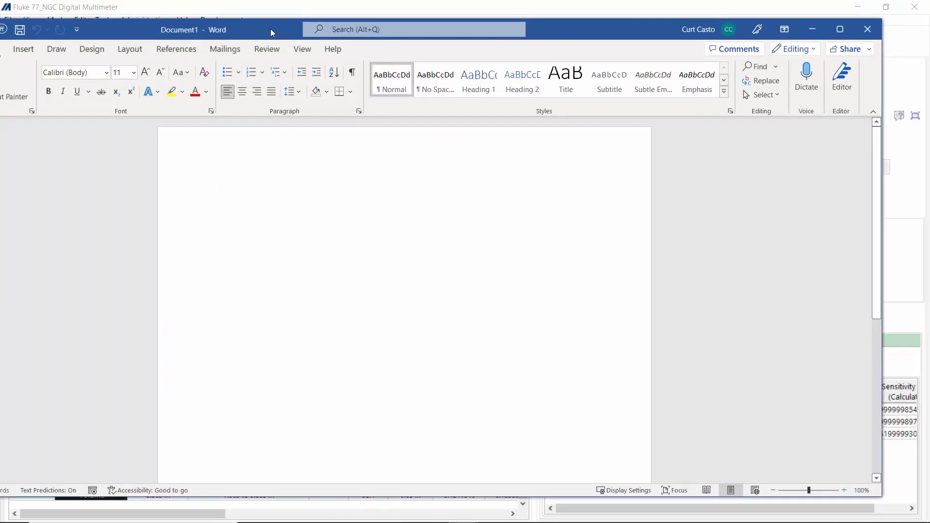
# Step: Paste the uncertainty report into Document1 and scroll up to check it
pyautogui.hotkey('ctrl', 'v')
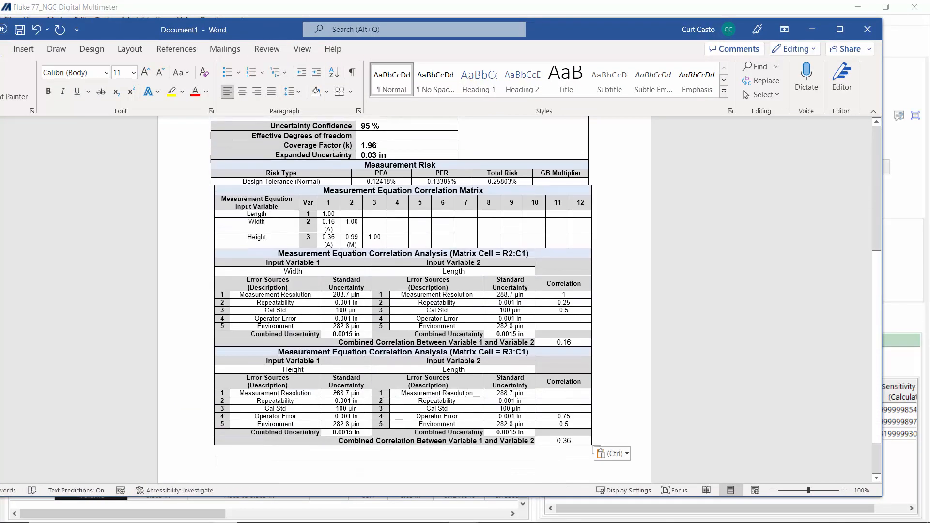
pyautogui.scroll(5, 335, 388)
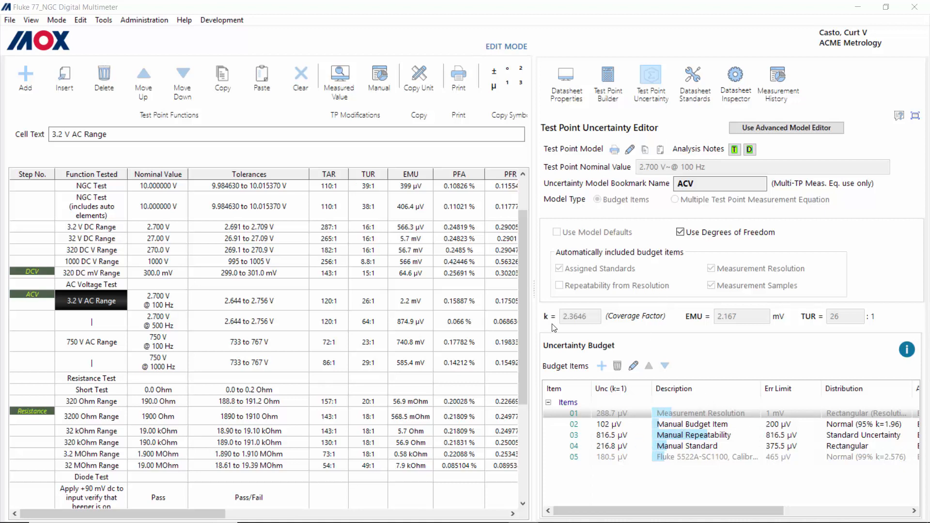
# Step: Copy the 3.2 V AC Range uncertainty model and paste it onto the 2.700 V @ 500 Hz point
pyautogui.click(646, 150)
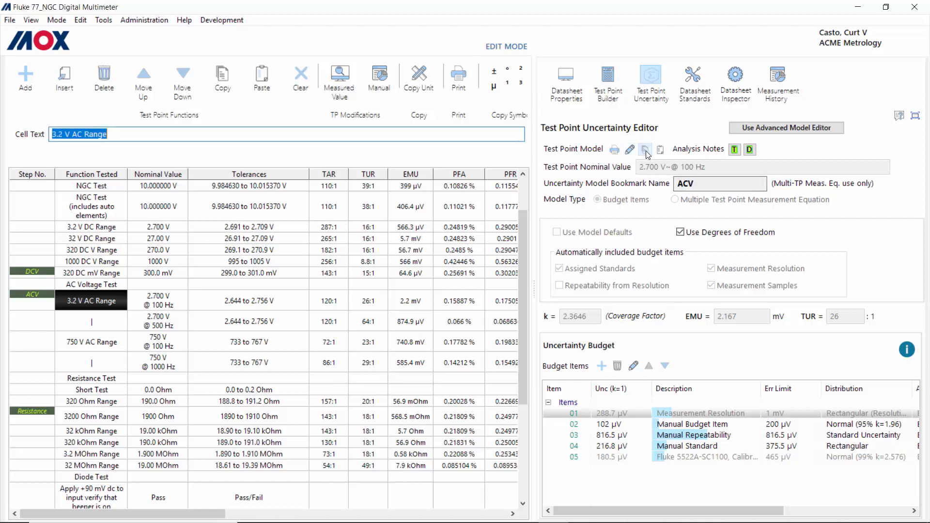
pyautogui.click(89, 322)
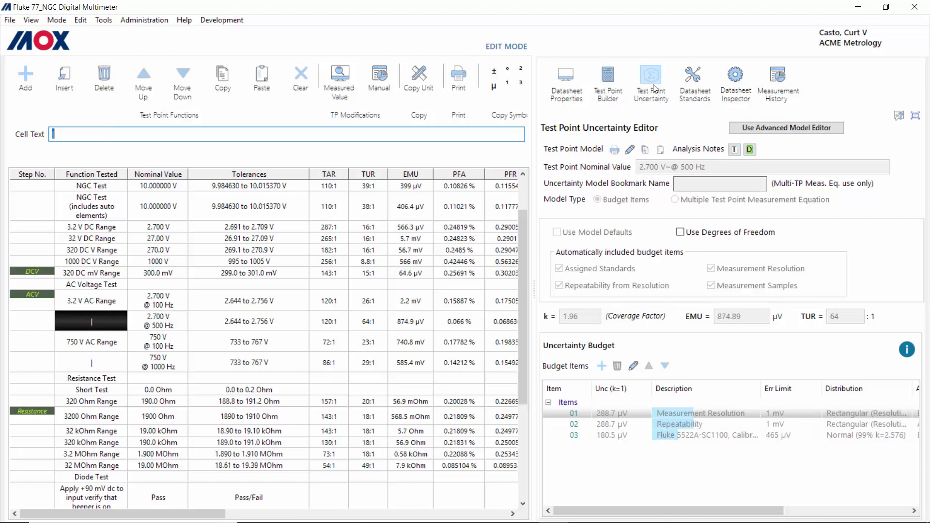
pyautogui.click(660, 149)
# Step: Open the Manual Budget Item for editing, then cancel without saving changes
pyautogui.doubleClick(677, 427)
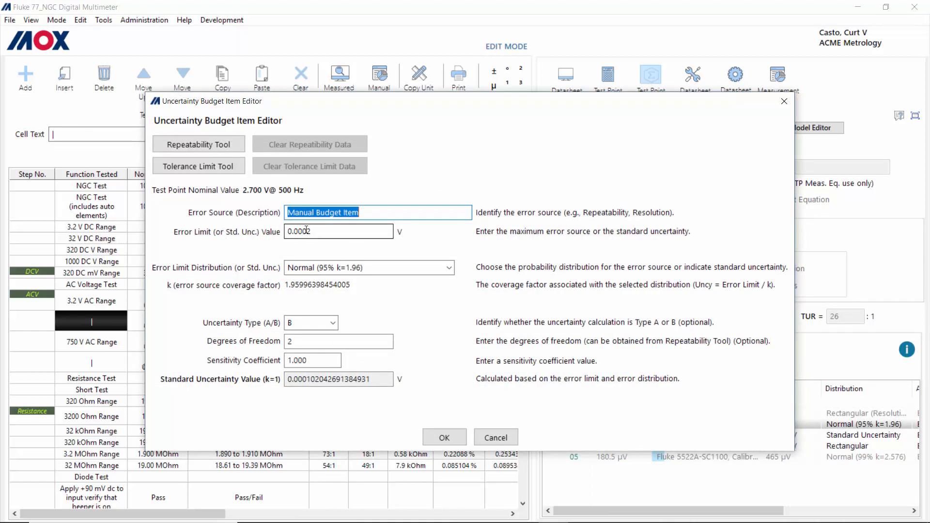
pyautogui.click(497, 438)
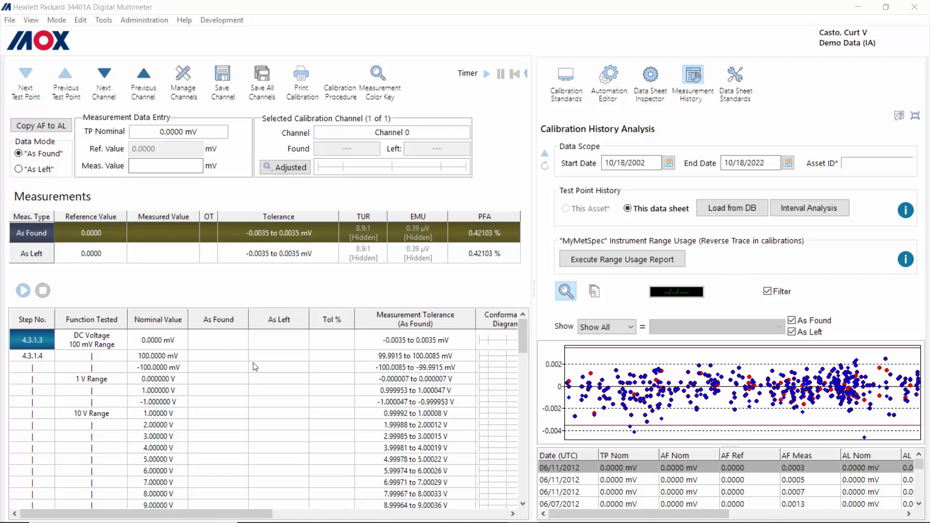
# Step: Step from -100.0000 mV through the test points to 100 mV @ 20 kHz and hide As Left results
pyautogui.click(162, 367)
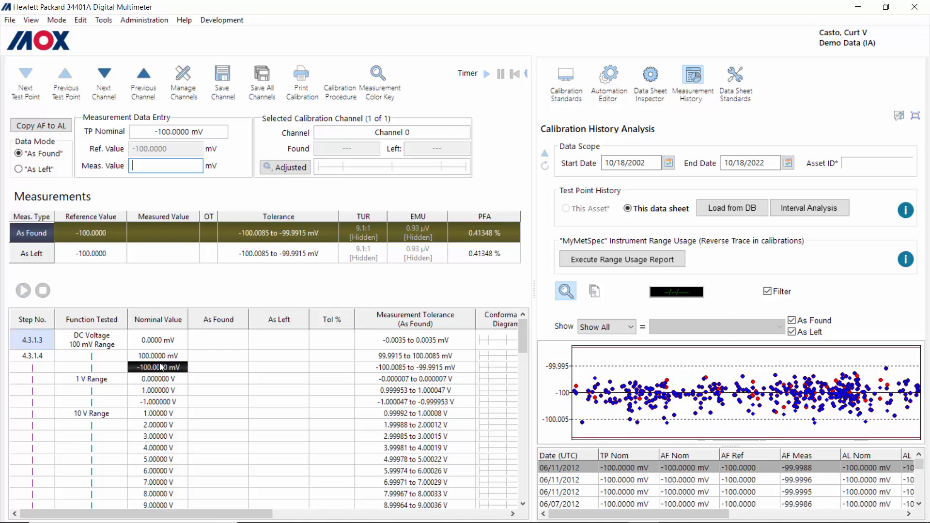
pyautogui.press('Down')
pyautogui.press('Down')
pyautogui.press('Down')
pyautogui.press('Down')
pyautogui.press('Down')
pyautogui.press('Down')
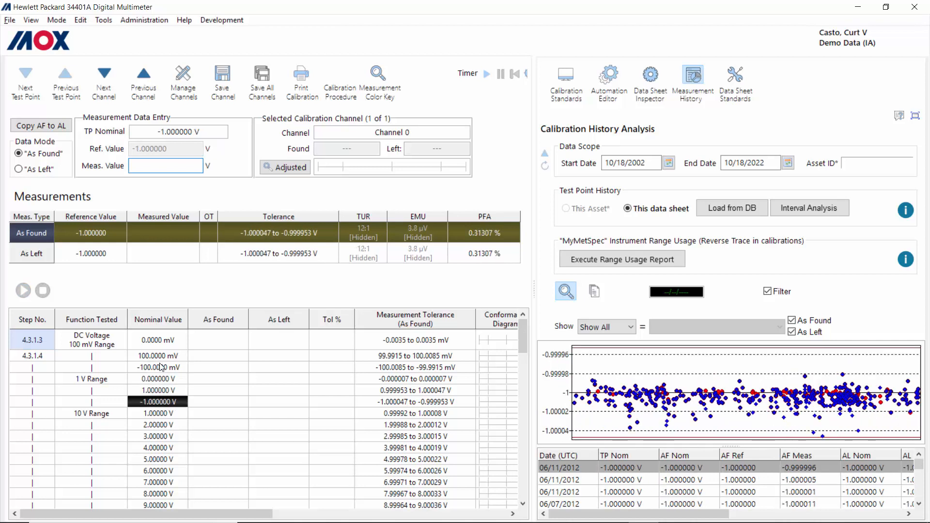
pyautogui.press('Down')
pyautogui.press('Down')
pyautogui.press('Down')
pyautogui.press('Down')
pyautogui.press('Down')
pyautogui.press('Down')
pyautogui.press('Down')
pyautogui.press('Down')
pyautogui.press('Down')
pyautogui.press('Down')
pyautogui.press('Down')
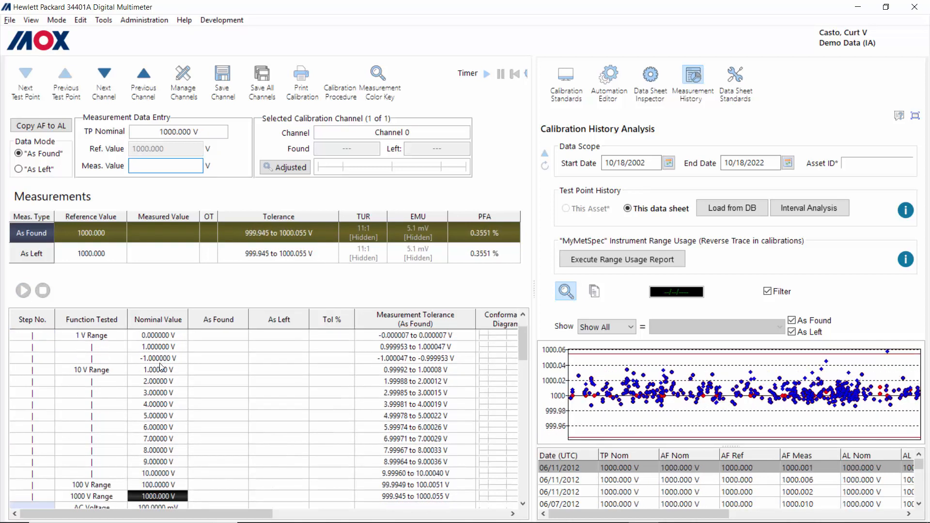
pyautogui.press('Down')
pyautogui.press('Down')
pyautogui.press('Down')
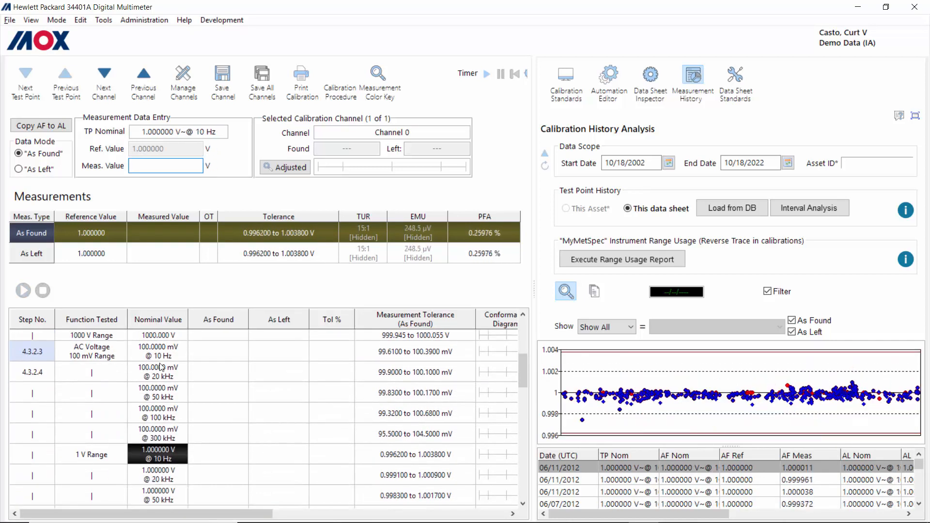
pyautogui.press('Up')
pyautogui.press('Up')
pyautogui.press('Up')
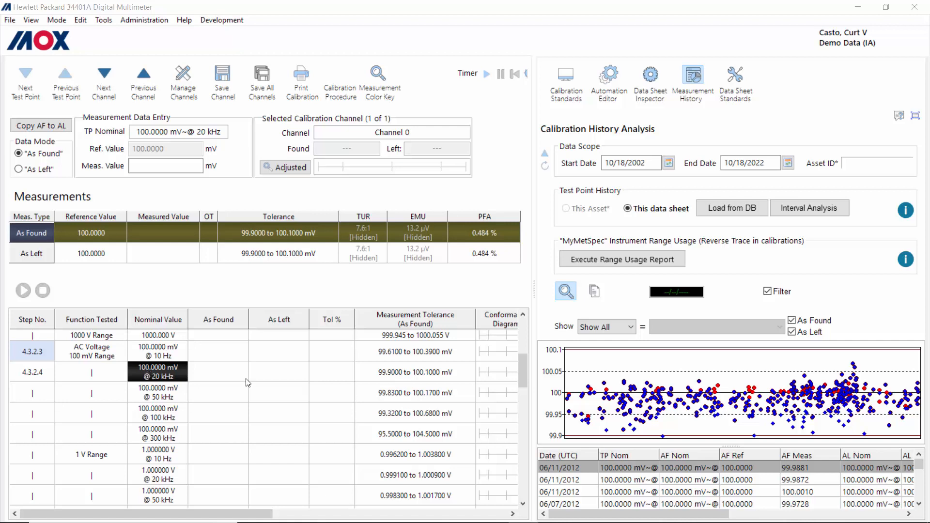
pyautogui.click(792, 332)
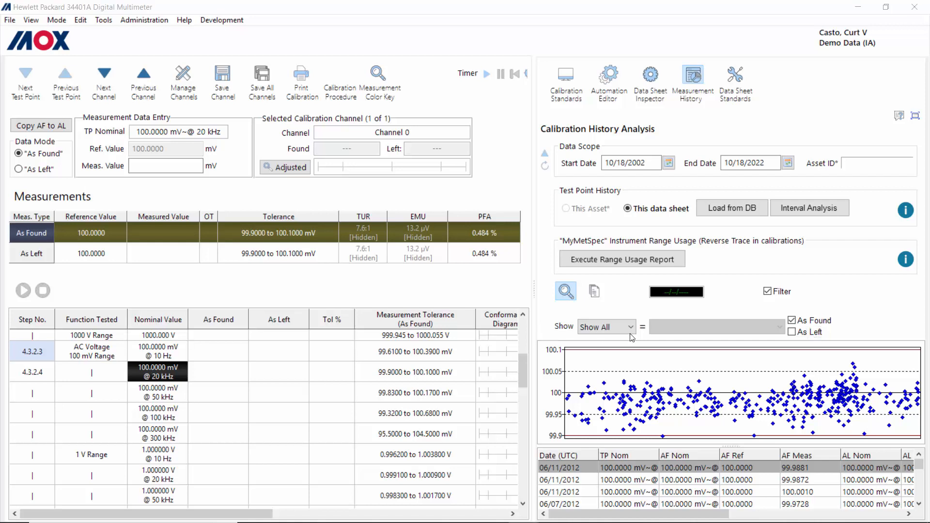
# Step: Filter the calibration history by Asset ID and scroll through the asset IDs to 0E40573
pyautogui.click(636, 329)
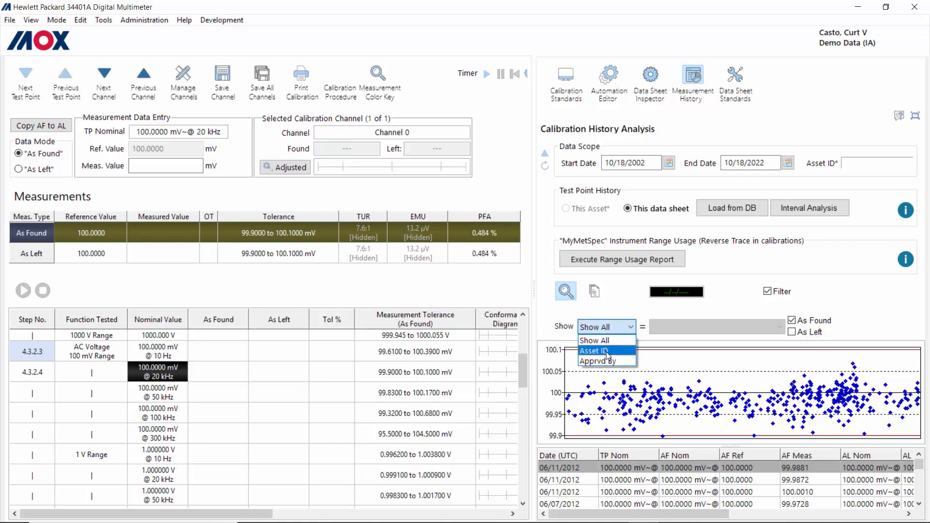
pyautogui.click(601, 347)
pyautogui.click(745, 332)
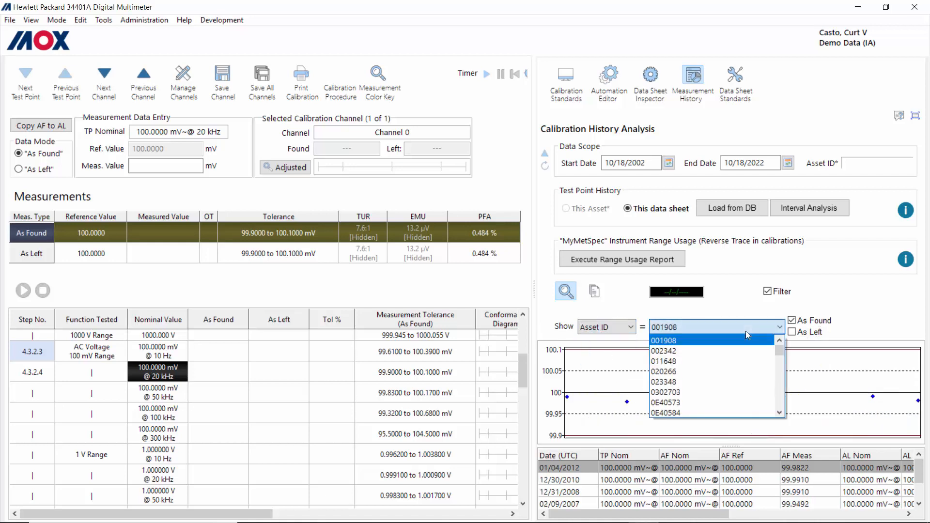
pyautogui.click(746, 332)
pyautogui.scroll(-6, 746, 331)
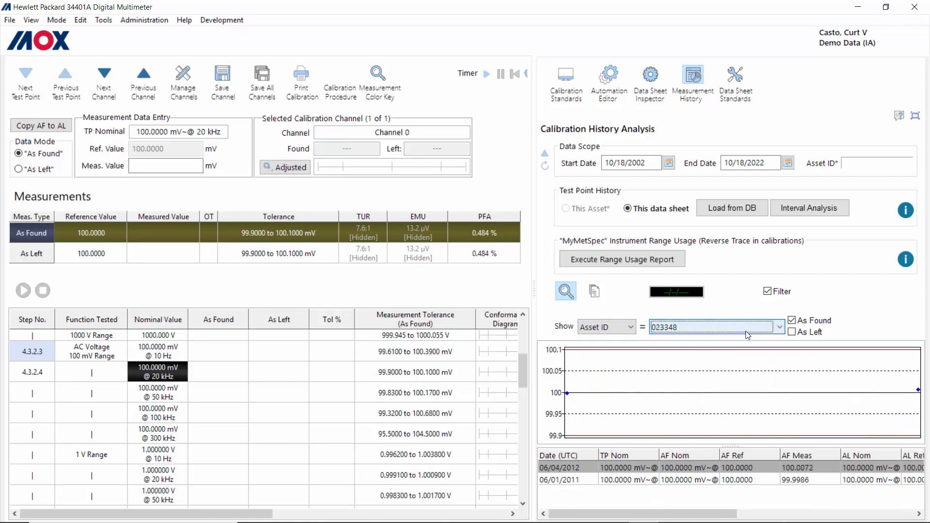
pyautogui.scroll(-3, 746, 331)
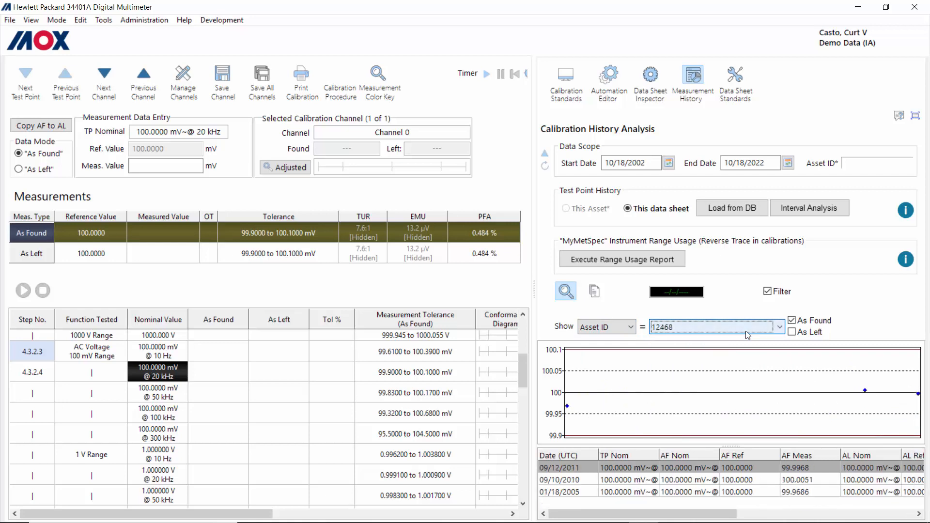
pyautogui.scroll(-3, 746, 331)
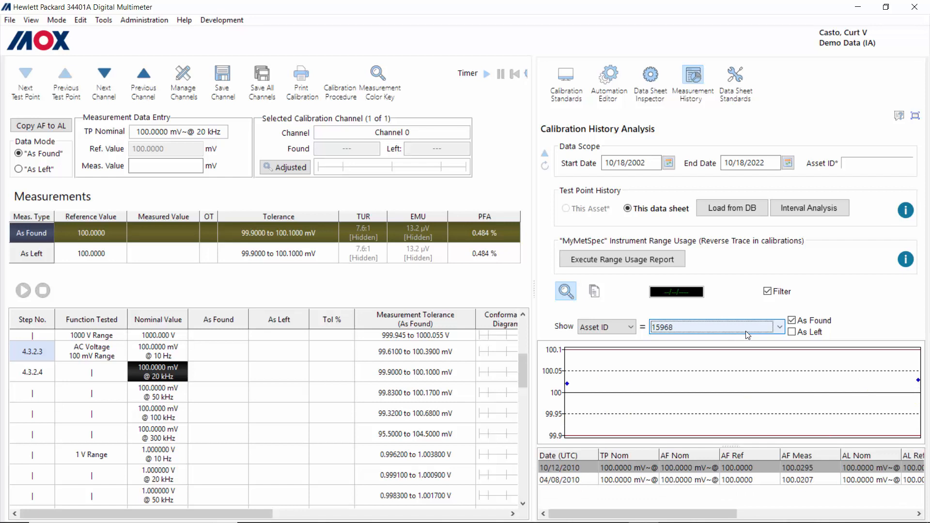
pyautogui.scroll(-2, 747, 335)
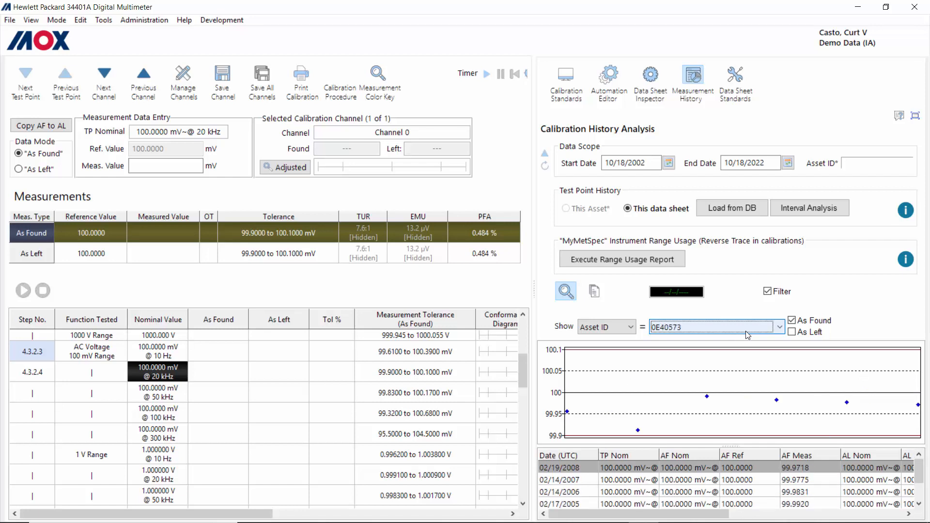
pyautogui.click(635, 328)
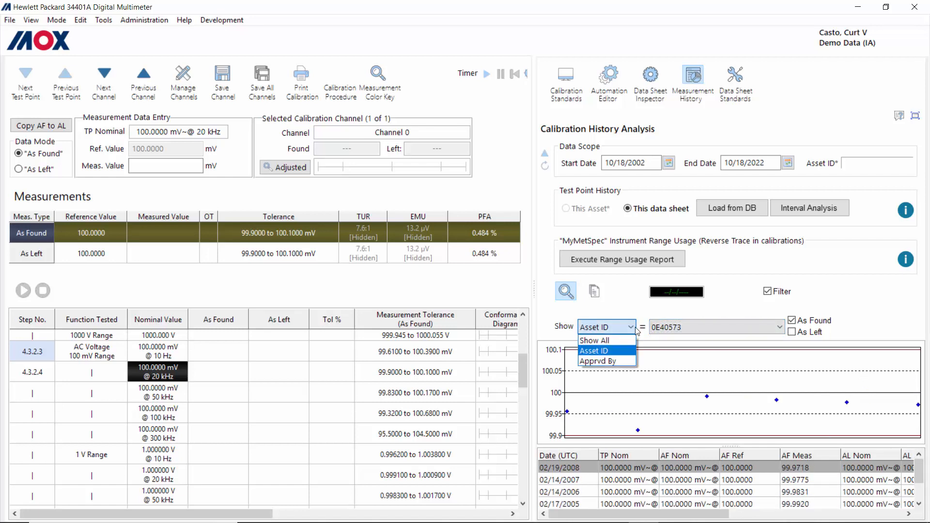
# Step: Filter the history by Apprvd By and scroll through the approver values
pyautogui.click(602, 362)
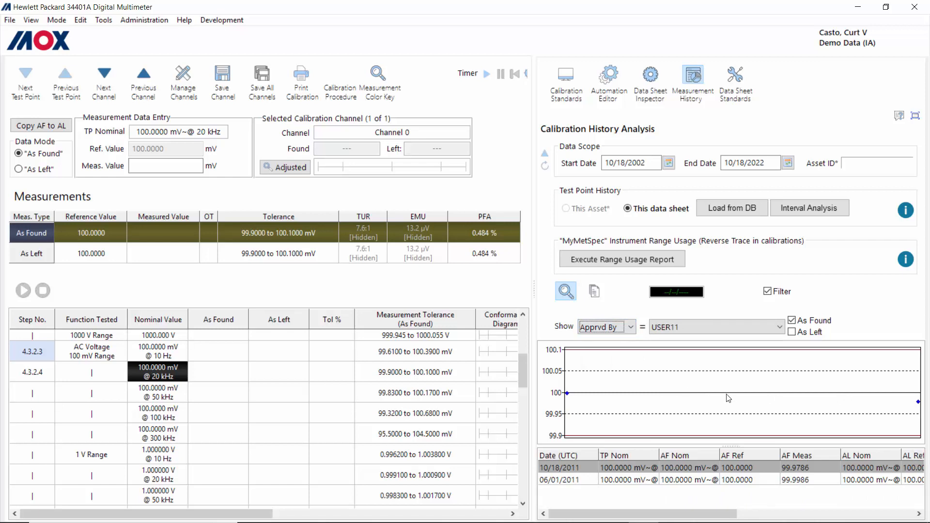
pyautogui.click(696, 330)
pyautogui.click(696, 329)
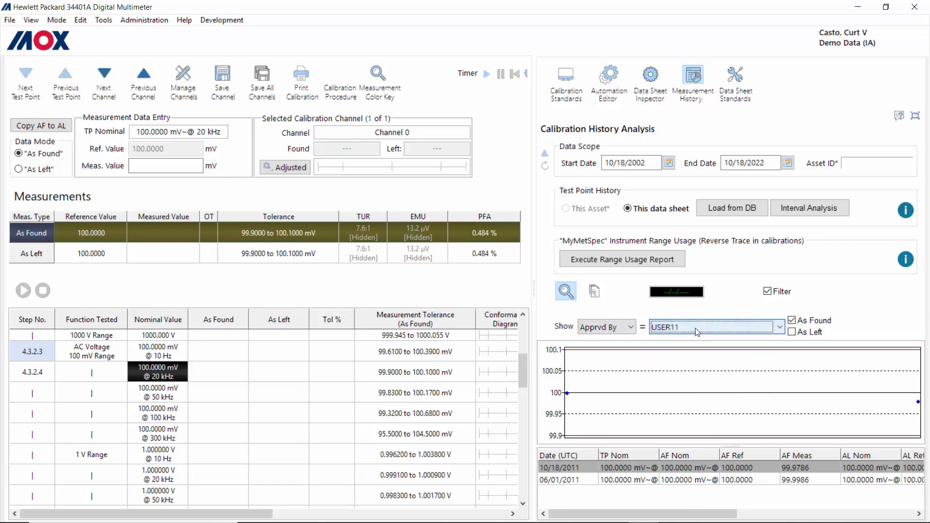
pyautogui.scroll(-2, 696, 330)
pyautogui.scroll(1, 696, 330)
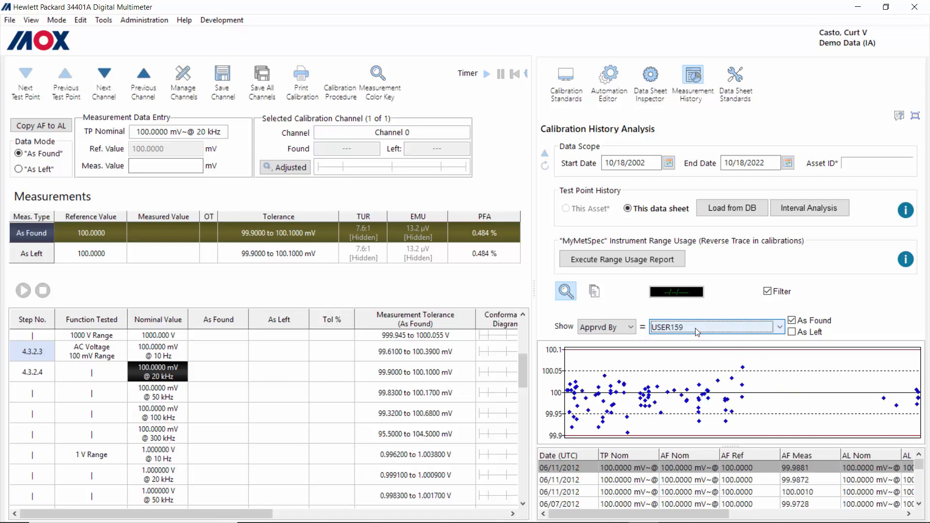
pyautogui.scroll(1, 697, 331)
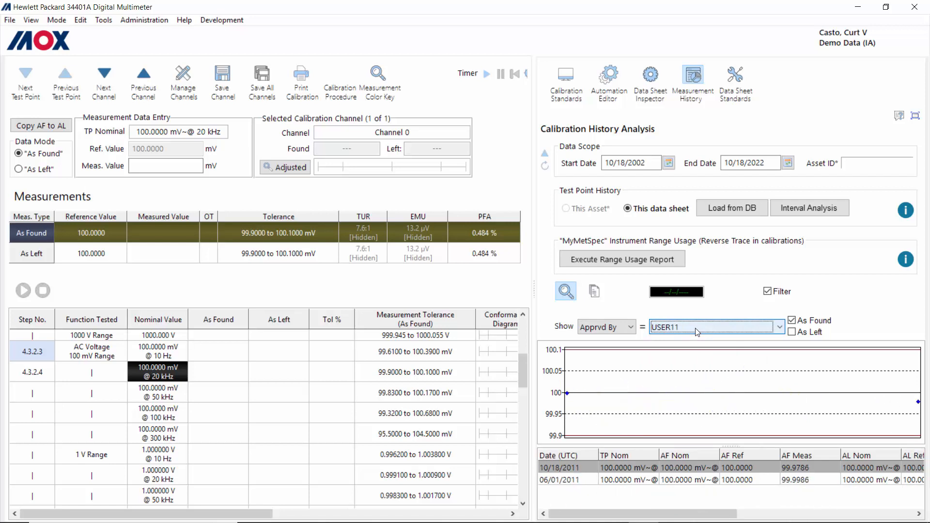
# Step: Switch the filter between Asset ID and approver, ending on asset 001908
pyautogui.click(612, 327)
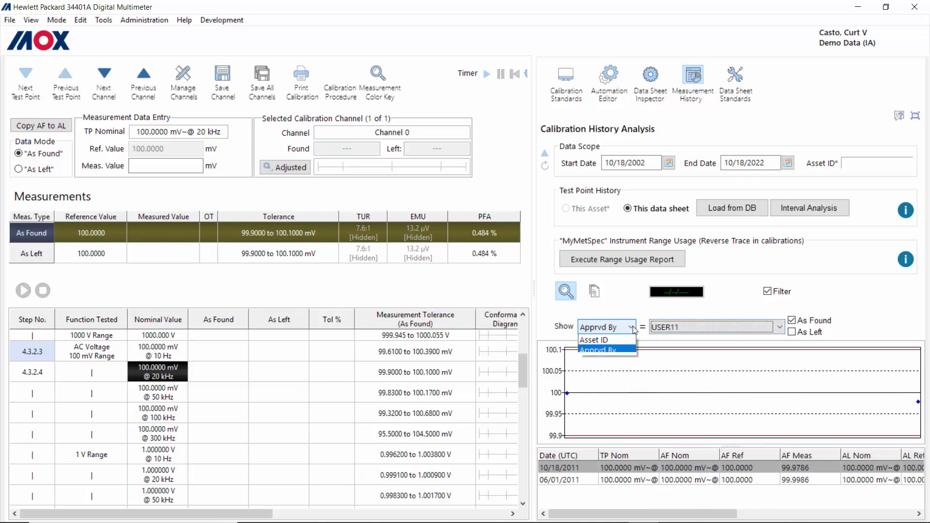
pyautogui.click(616, 351)
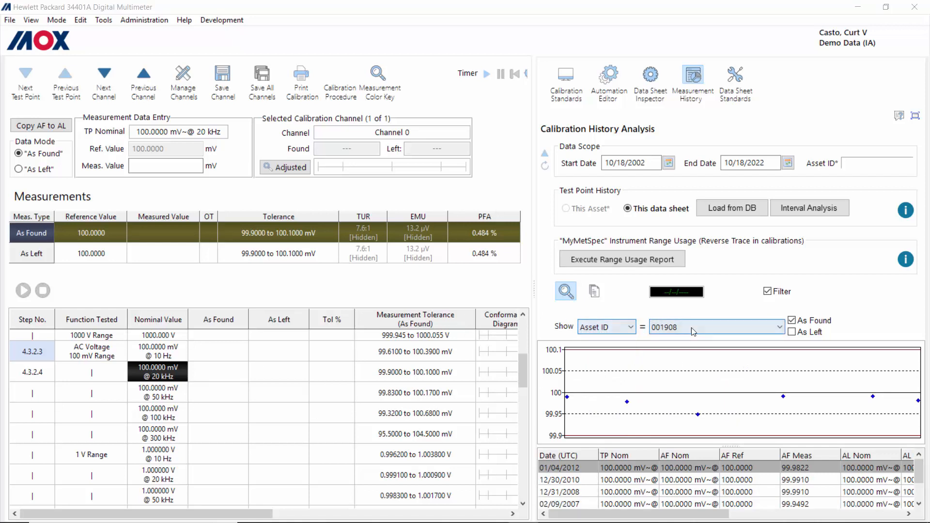
pyautogui.click(634, 329)
pyautogui.click(620, 362)
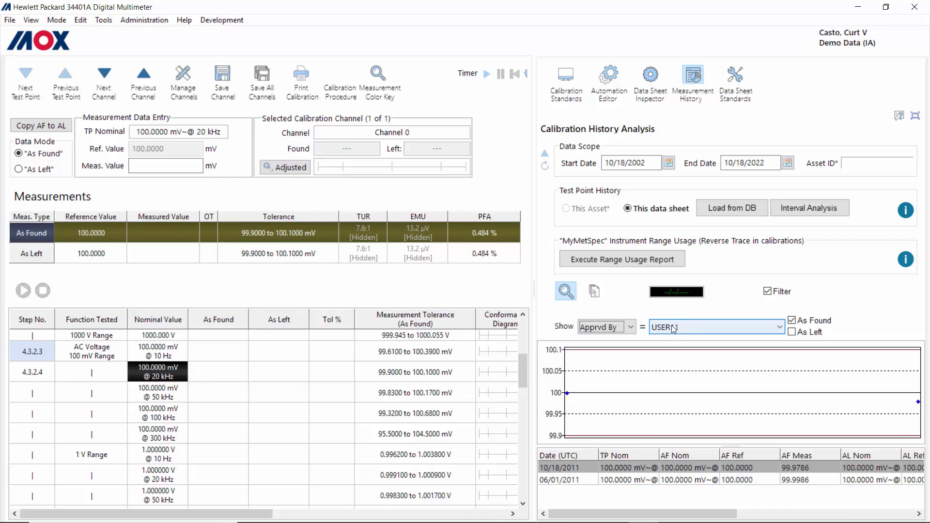
pyautogui.click(631, 326)
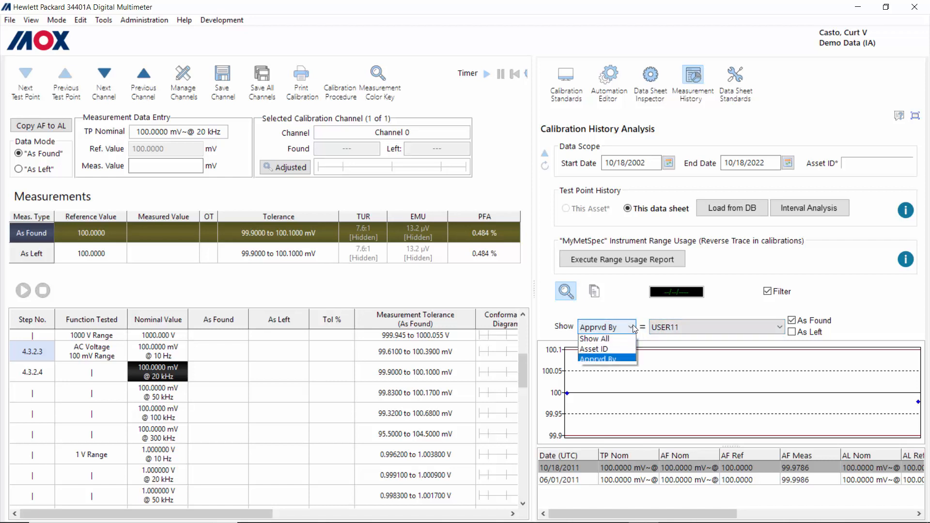
pyautogui.click(606, 351)
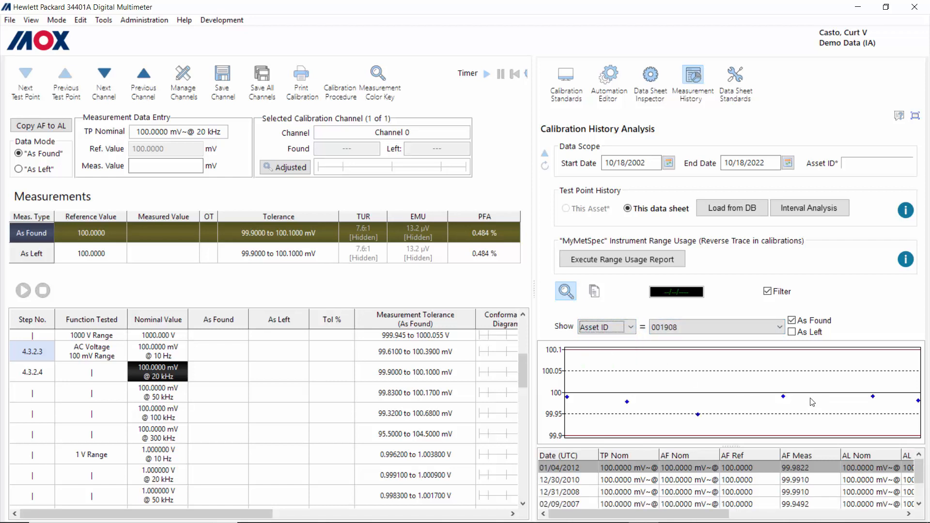
# Step: Run Interval Analysis including each test point's measurement history and preview it with the default title
pyautogui.click(818, 214)
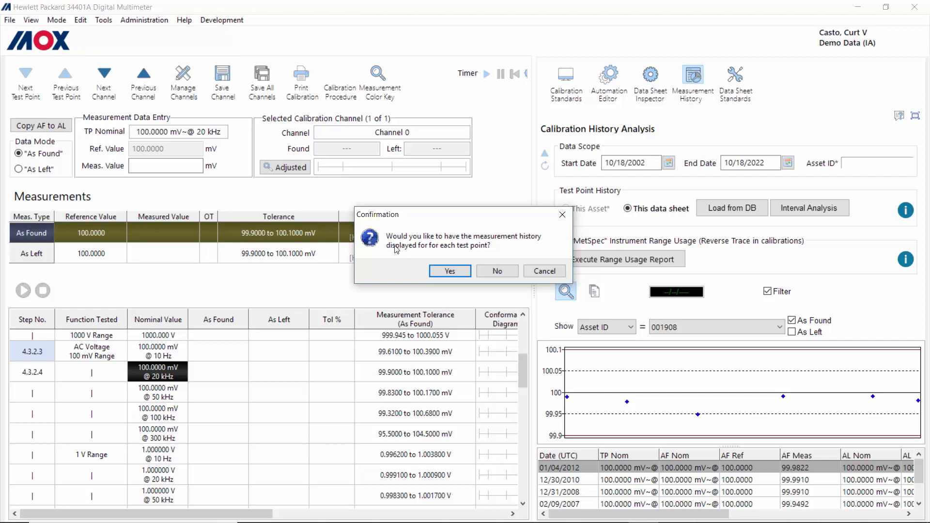
pyautogui.click(454, 274)
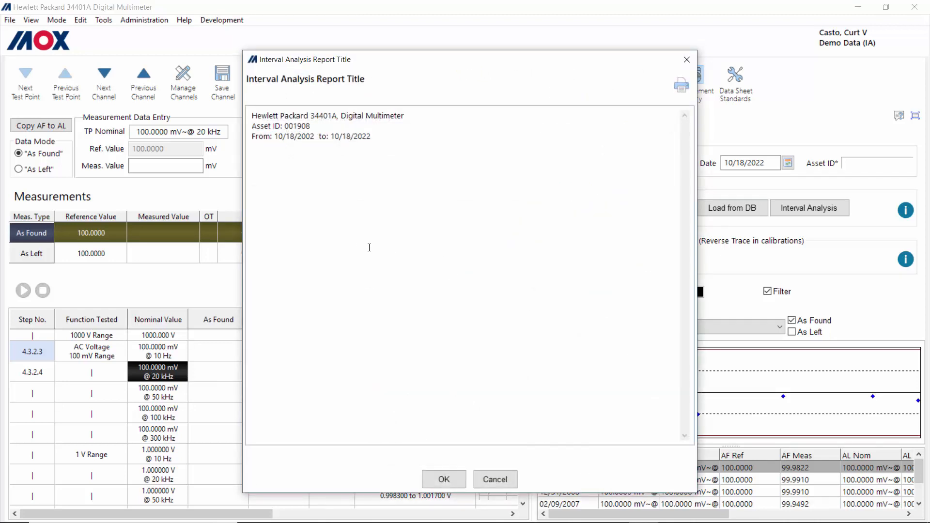
pyautogui.click(442, 478)
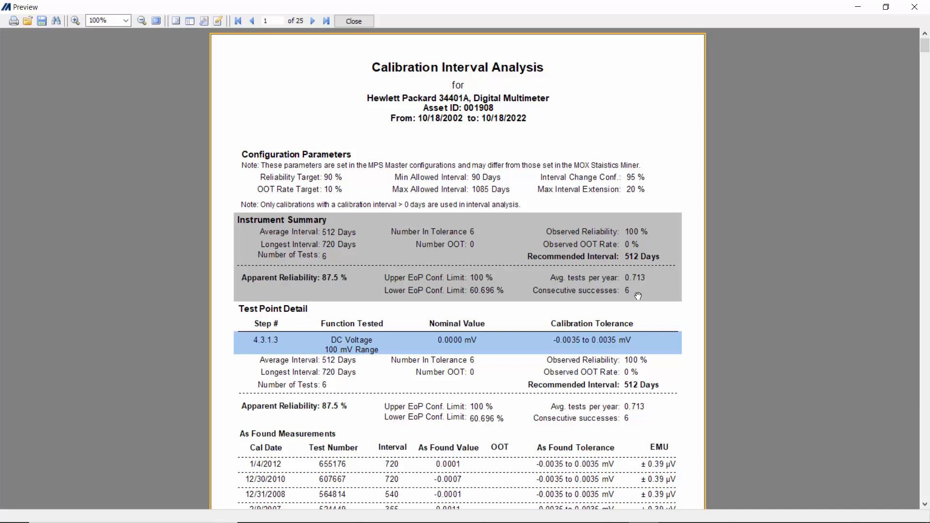
# Step: Review the 200 mV @ 1 kHz calibration history analysis for 2002–2022 and close the preview
pyautogui.click(925, 505)
pyautogui.moveTo(925, 505); pyautogui.dragTo(924, 505)
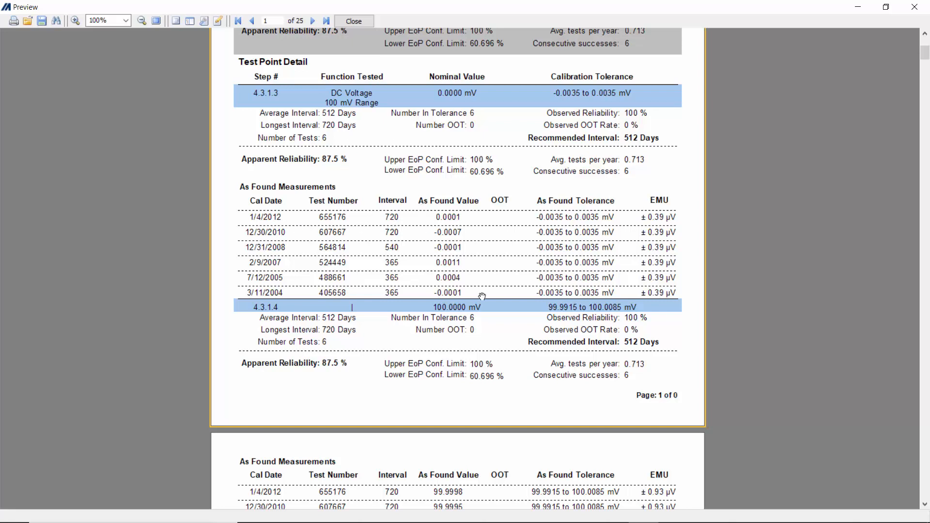
pyautogui.click(925, 34)
pyautogui.scroll(4, 661, 119)
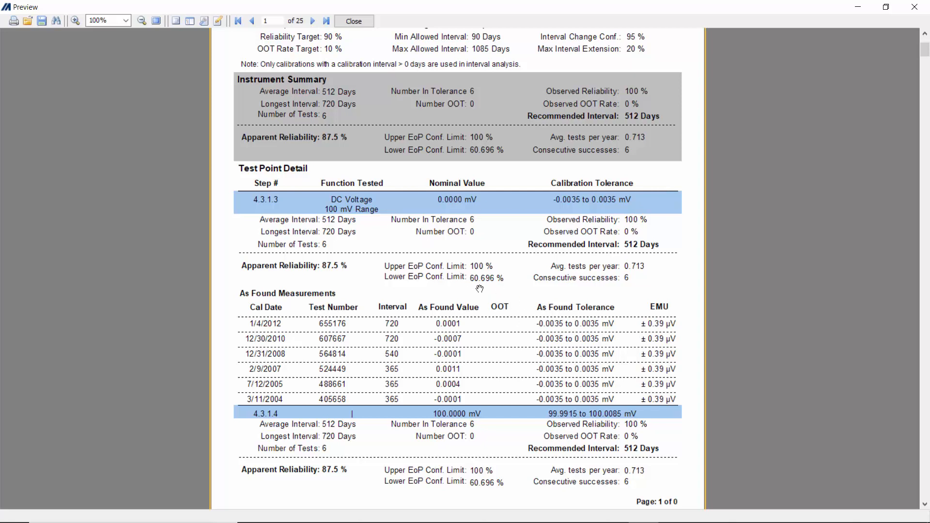
pyautogui.click(352, 20)
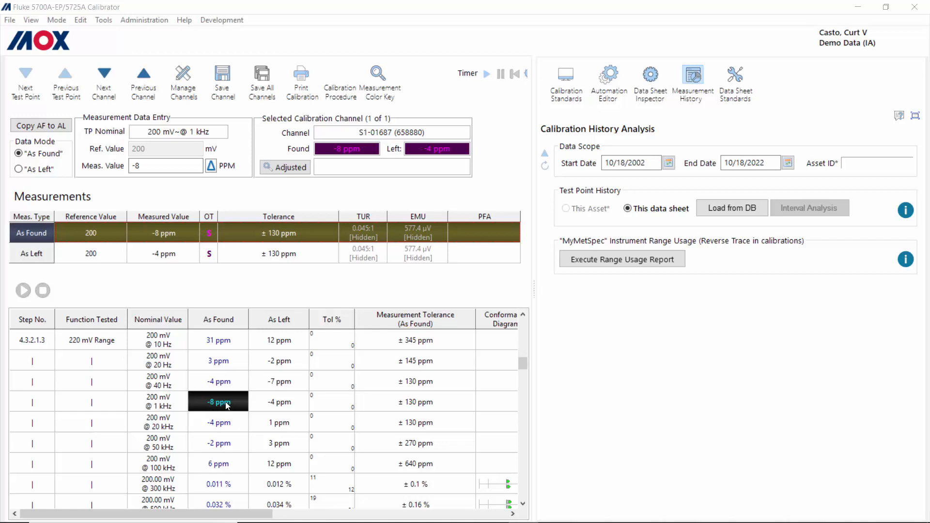
# Step: Run the Range Usage Report for asset S1-01687 with test point specs included
pyautogui.click(628, 264)
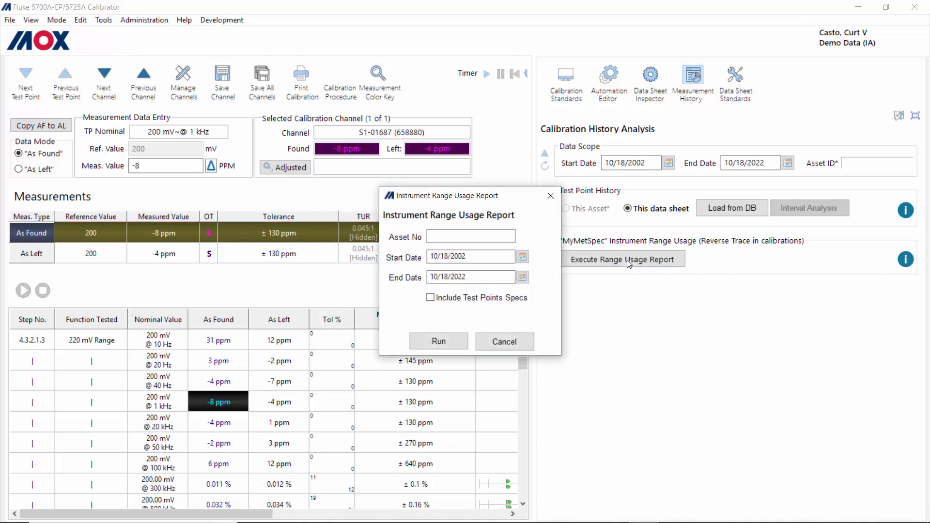
pyautogui.click(454, 236)
pyautogui.write('S1-01687')
pyautogui.click(503, 300)
pyautogui.click(441, 343)
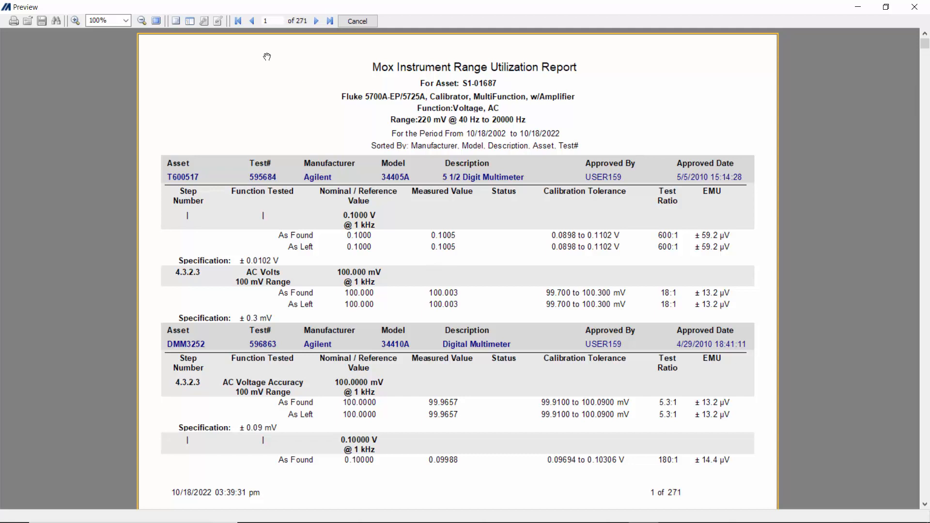
# Step: Zoom the range utilization report preview to 150%, page through it, and close it
pyautogui.click(125, 20)
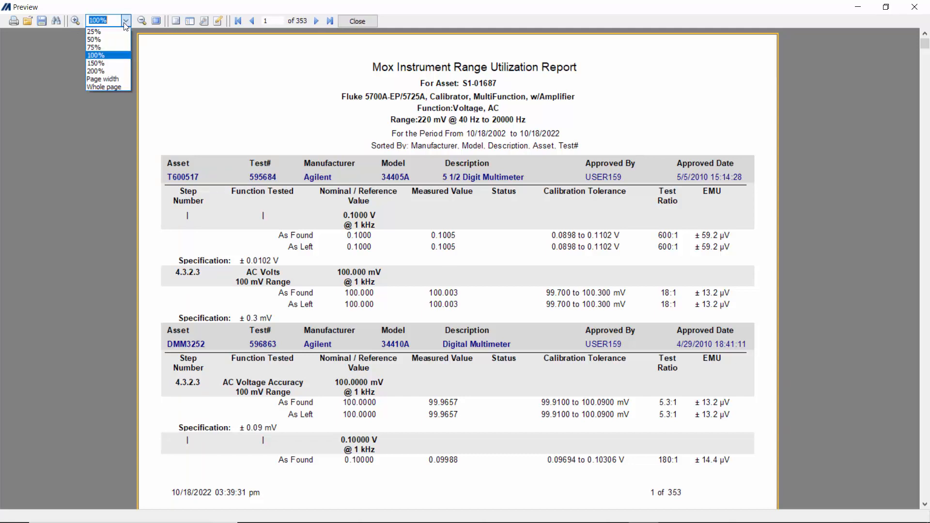
pyautogui.click(121, 63)
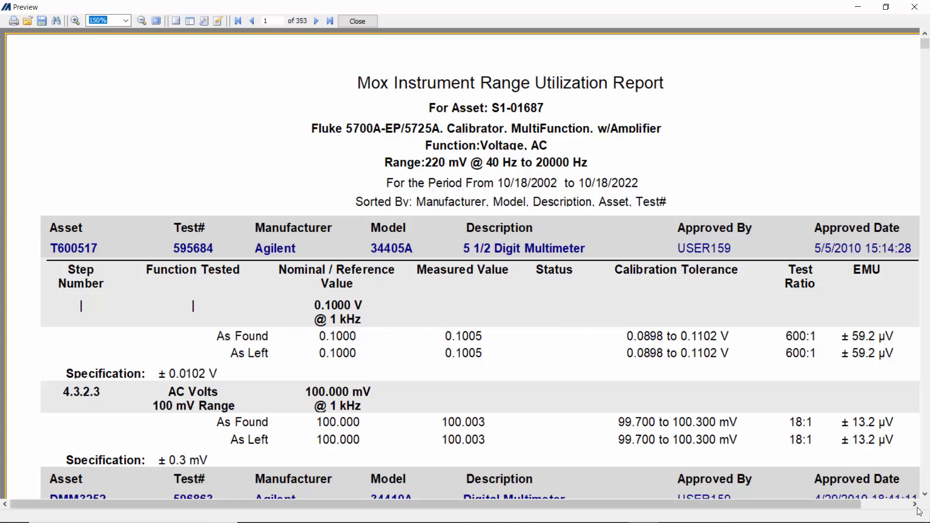
pyautogui.click(925, 494)
pyautogui.moveTo(925, 495); pyautogui.dragTo(925, 495)
pyautogui.scroll(-1, 410, 326)
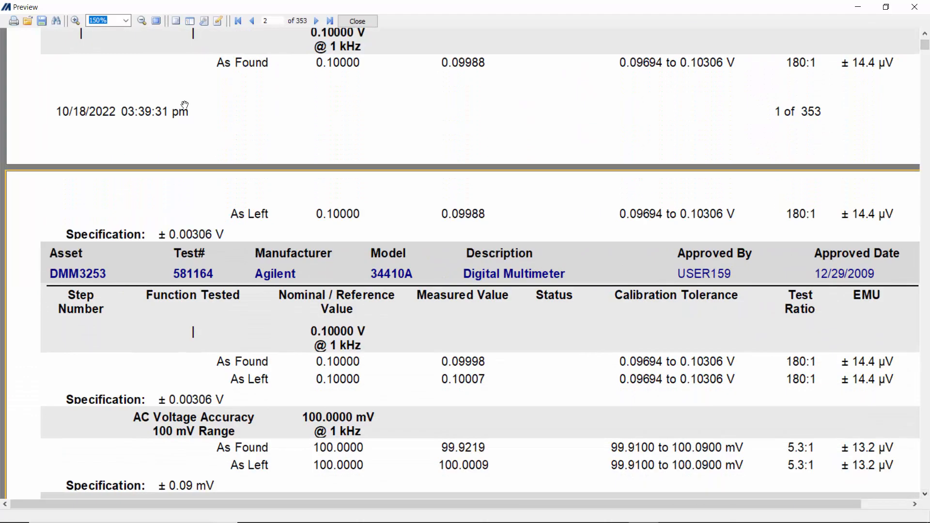
pyautogui.click(357, 21)
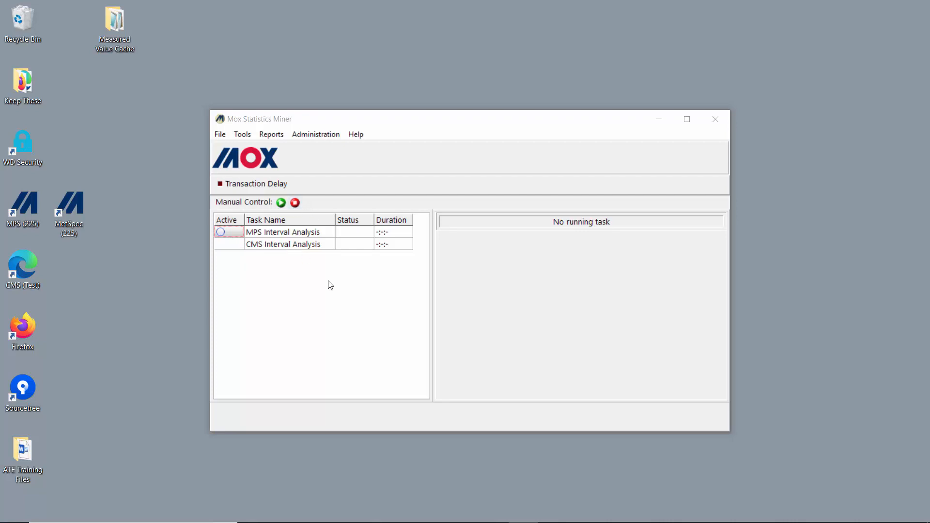
# Step: Open Administration > Interval Analysis > Interval Analysis Config to view the confidence and interval limits
pyautogui.click(316, 138)
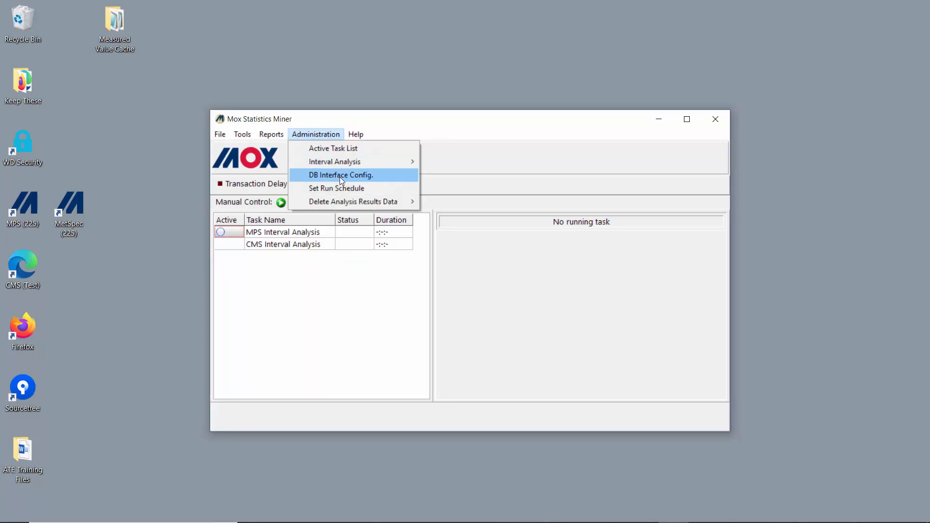
pyautogui.moveTo(359, 163)
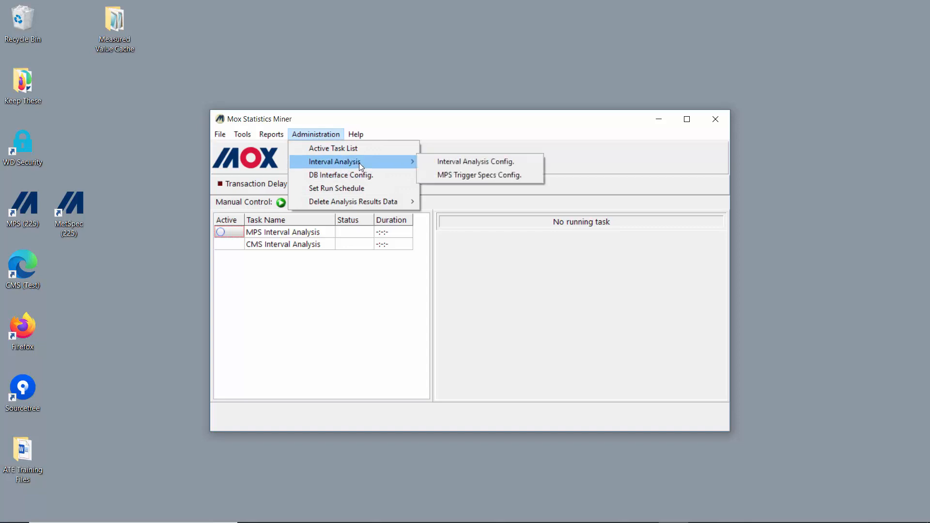
pyautogui.click(473, 162)
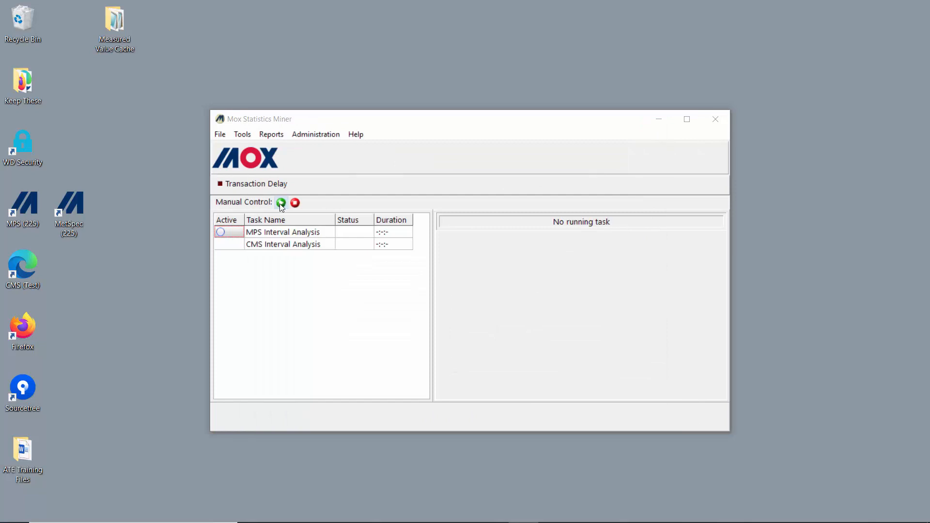
# Step: Start the MPS Interval Analysis task from the Manual Control panel
pyautogui.click(280, 204)
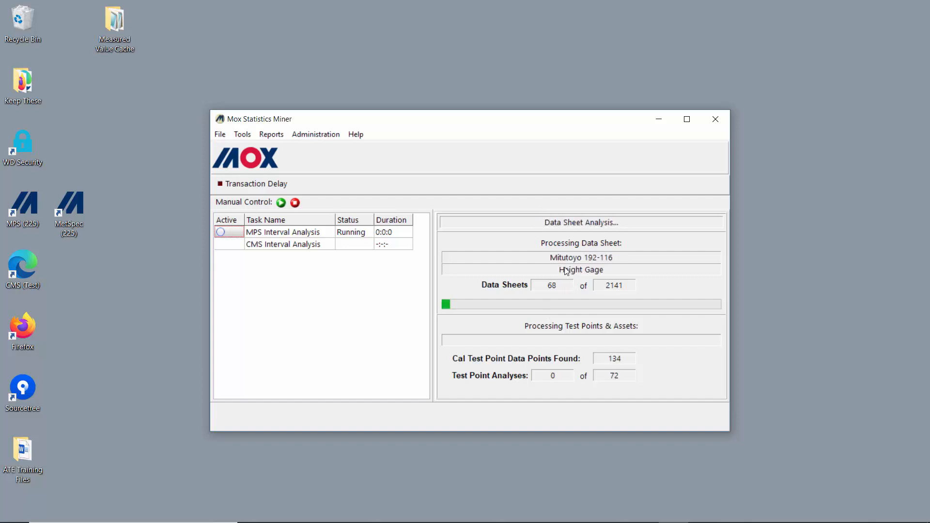
# Step: Stop the MPS Interval Analysis task so it aborts at data sheet 70 of 2141
pyautogui.click(294, 203)
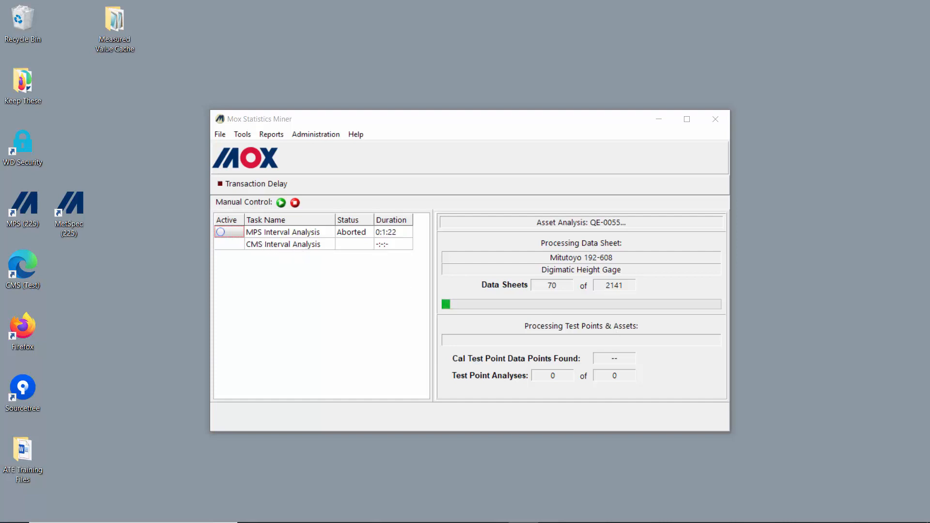
# Step: Run the Delta Cal Interval Summary by Make/Model with minimum 5 samples and 10-day RCI delta
pyautogui.click(271, 135)
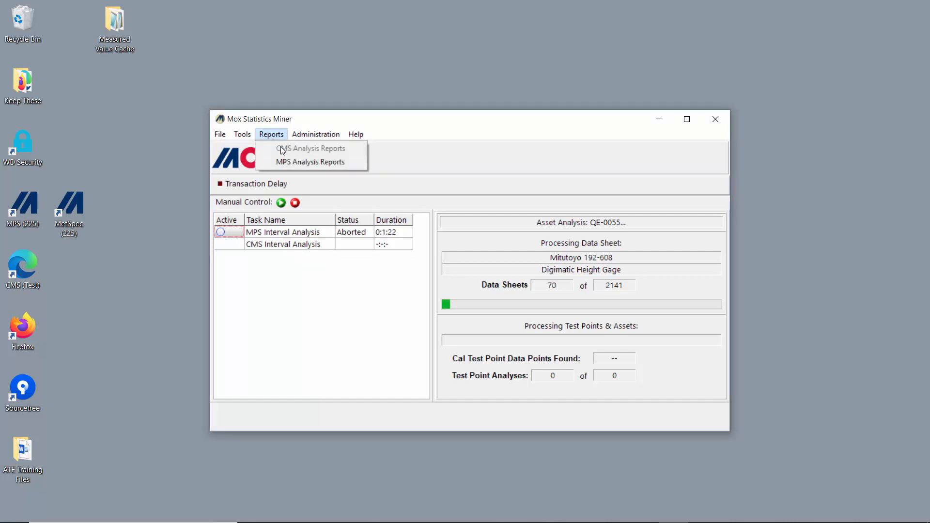
pyautogui.click(309, 161)
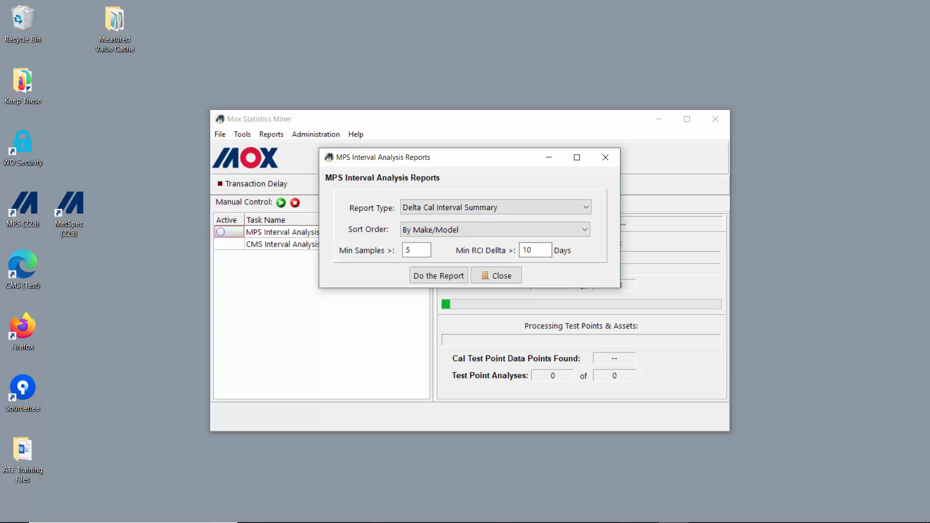
pyautogui.click(523, 522)
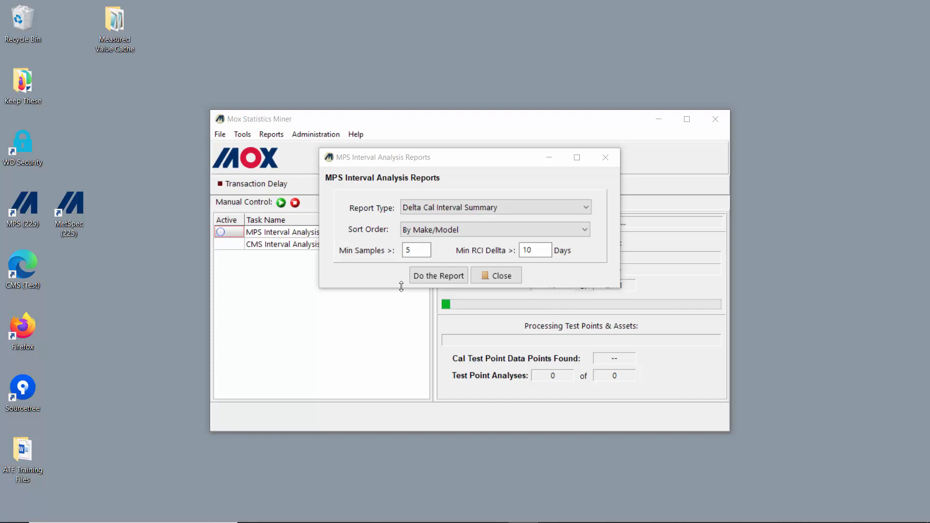
pyautogui.click(436, 275)
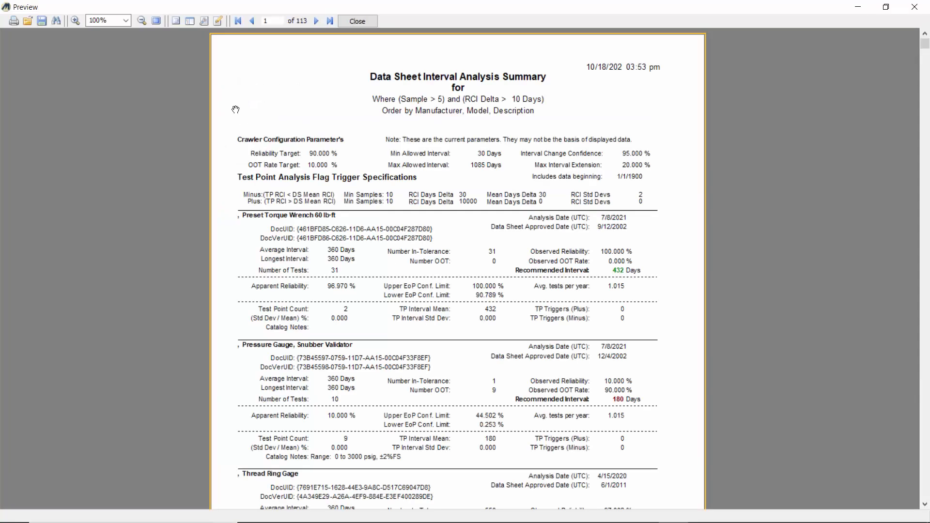
# Step: Set the interval summary report preview zoom to 150%
pyautogui.click(127, 21)
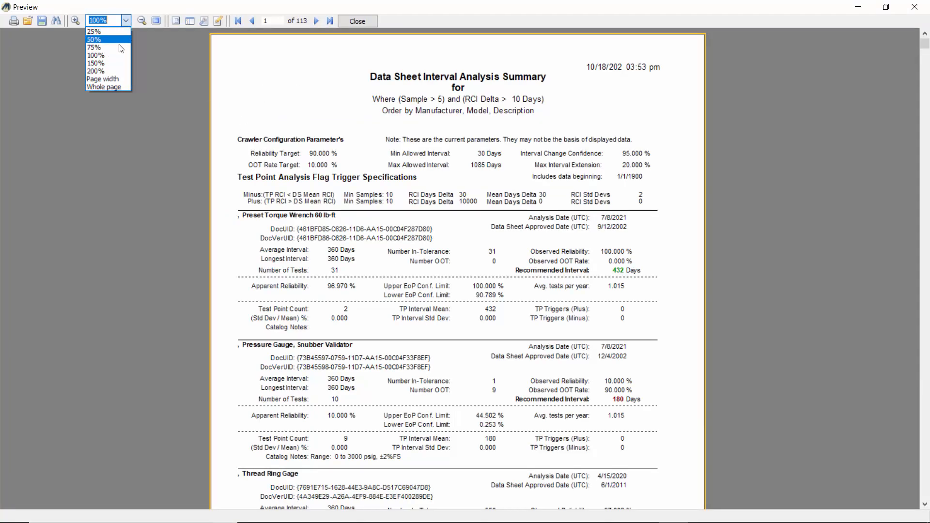
pyautogui.click(95, 54)
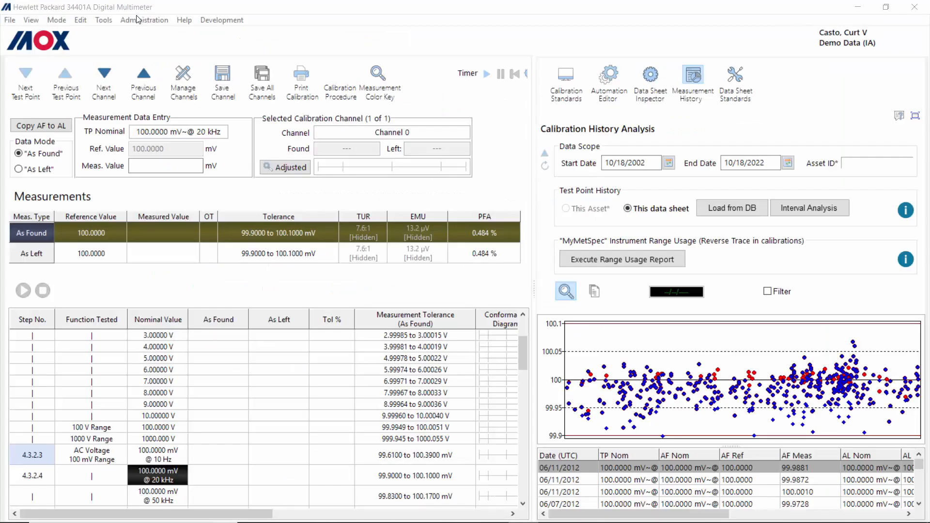
pyautogui.click(144, 21)
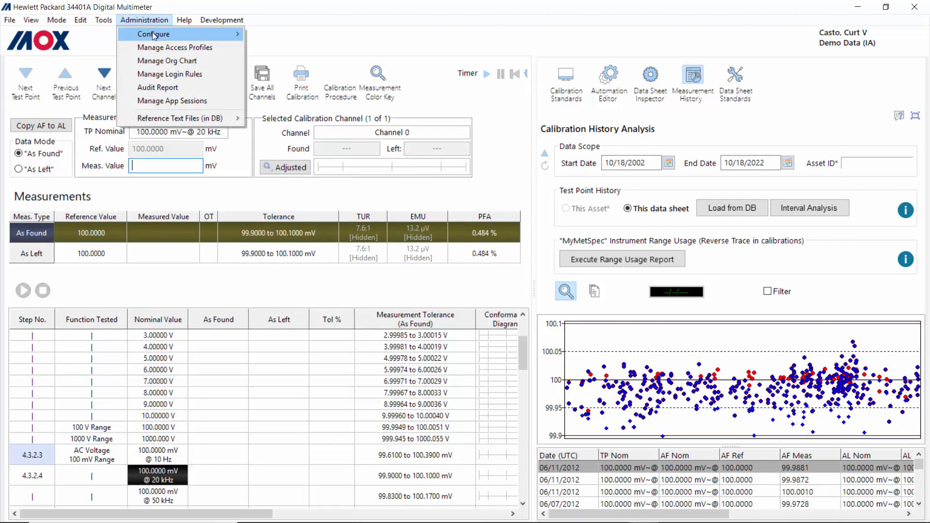
pyautogui.moveTo(155, 34)
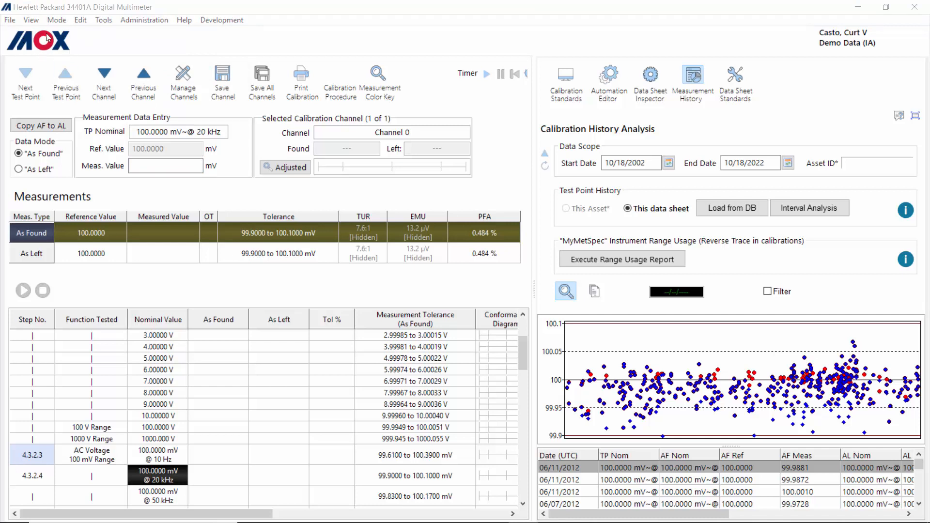
# Step: Create a new blank data sheet template, confirming the clear, and switch to Design mode
pyautogui.click(8, 21)
pyautogui.moveTo(31, 37)
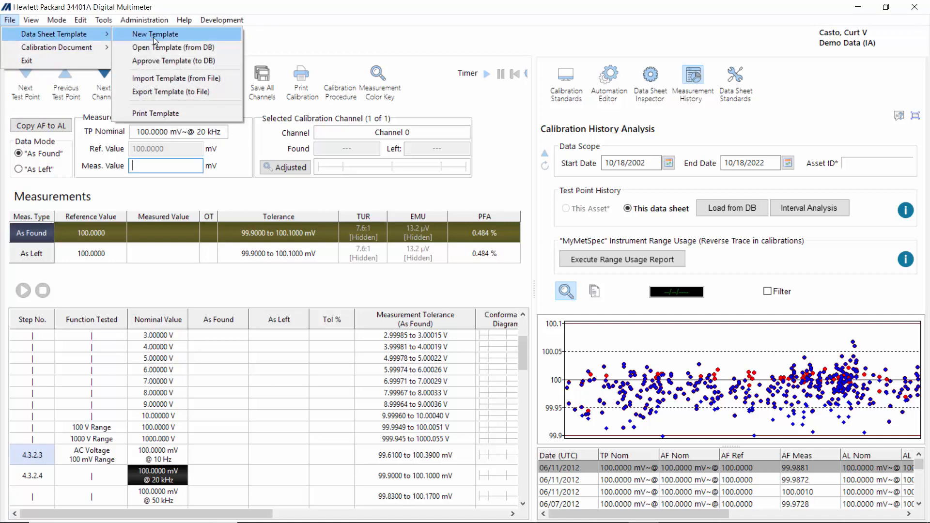
pyautogui.click(153, 36)
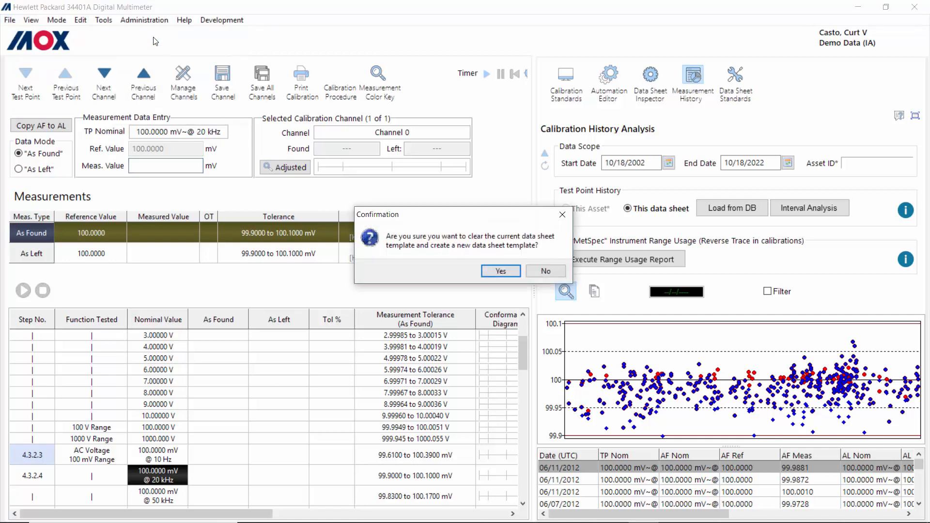
pyautogui.click(503, 273)
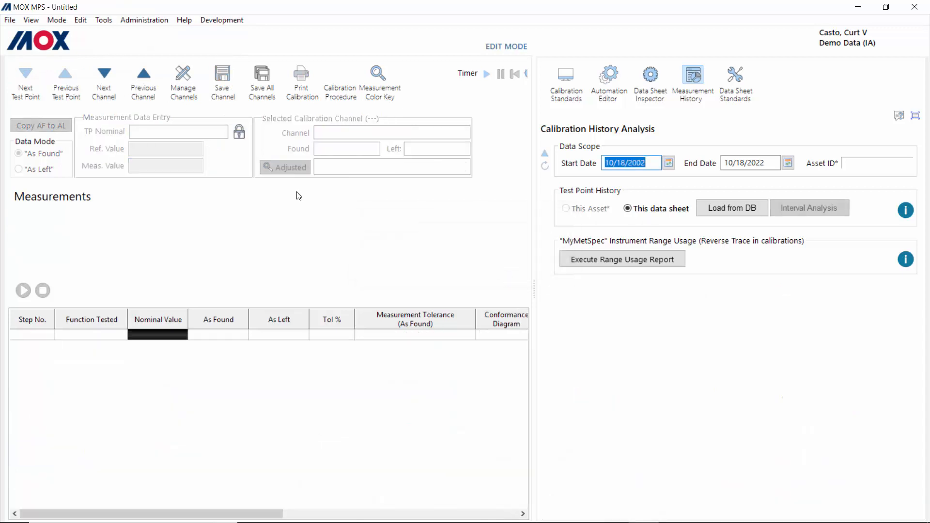
pyautogui.click(58, 20)
pyautogui.click(75, 49)
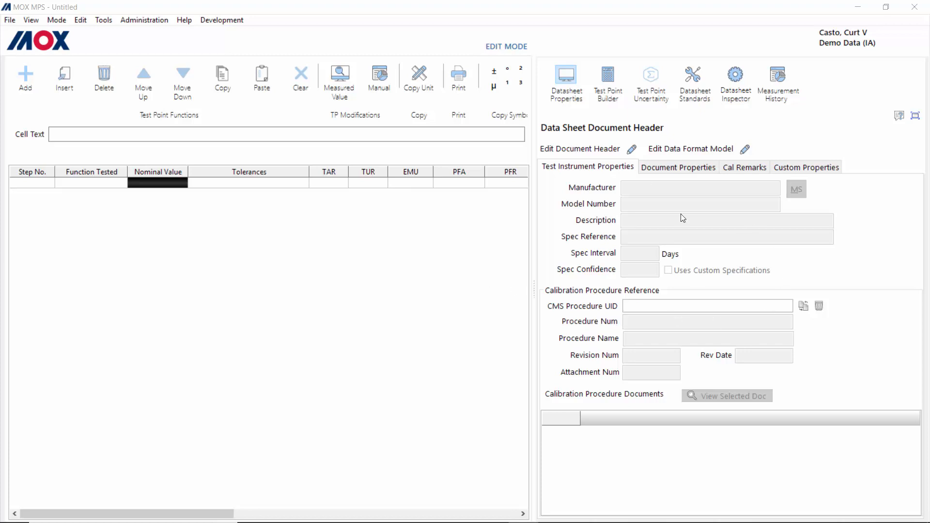
pyautogui.click(568, 77)
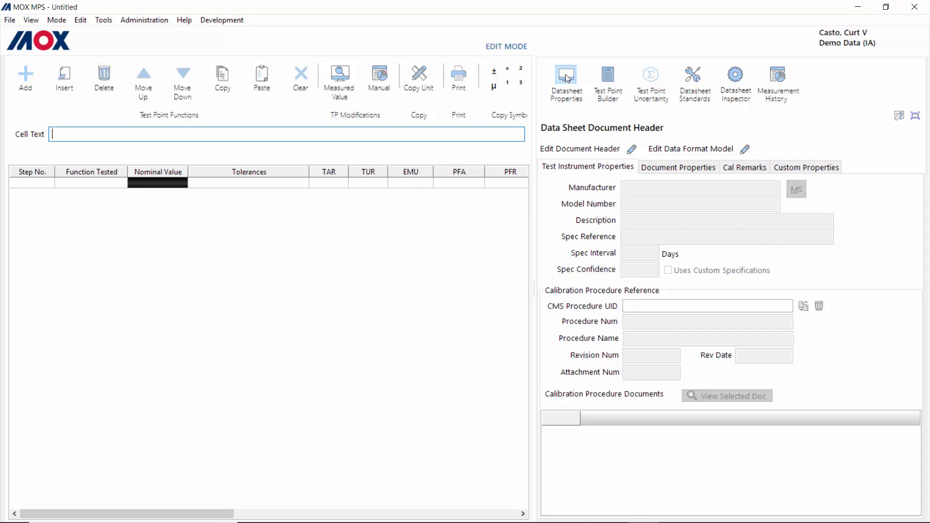
pyautogui.click(632, 150)
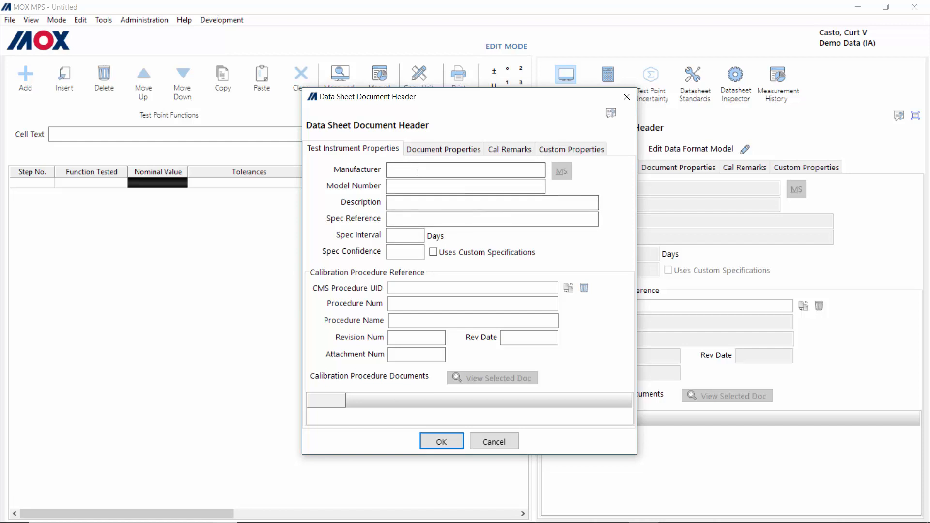
pyautogui.click(497, 447)
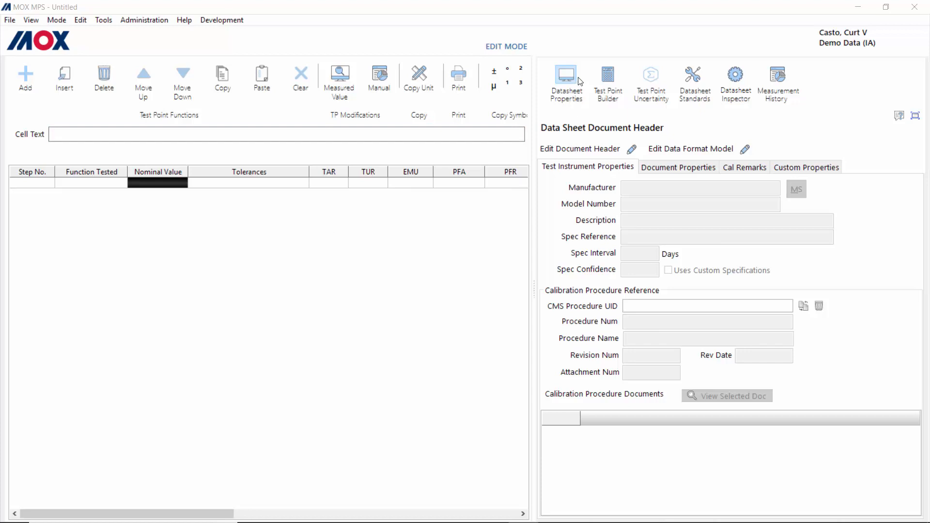
# Step: Show the Test Point Builder beside the empty test point list
pyautogui.click(611, 78)
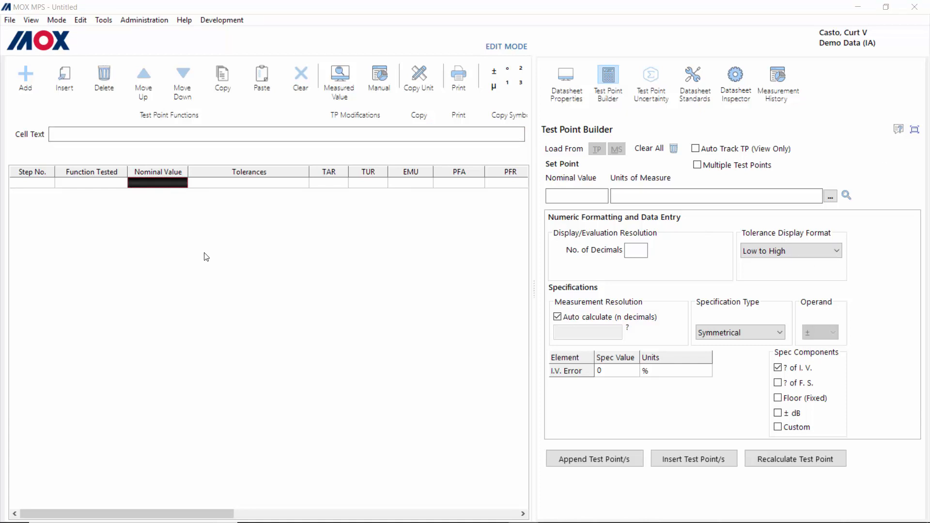
# Step: Add a test point row and label its Function Tested 'DC Voltage Tests'
pyautogui.click(27, 74)
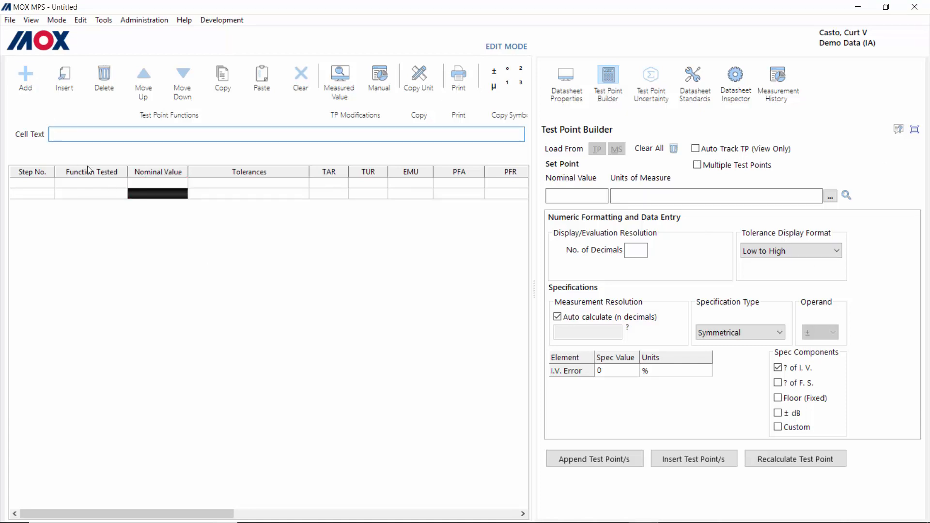
pyautogui.click(161, 183)
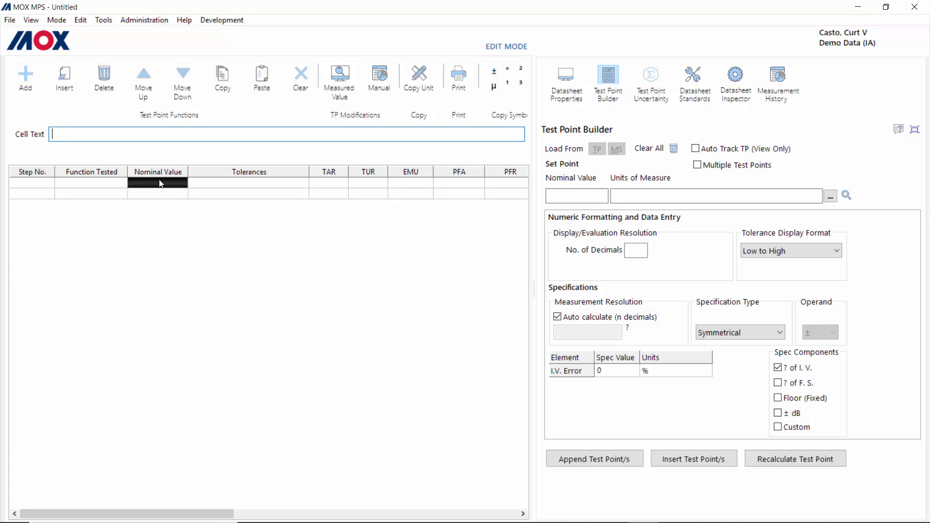
pyautogui.click(79, 185)
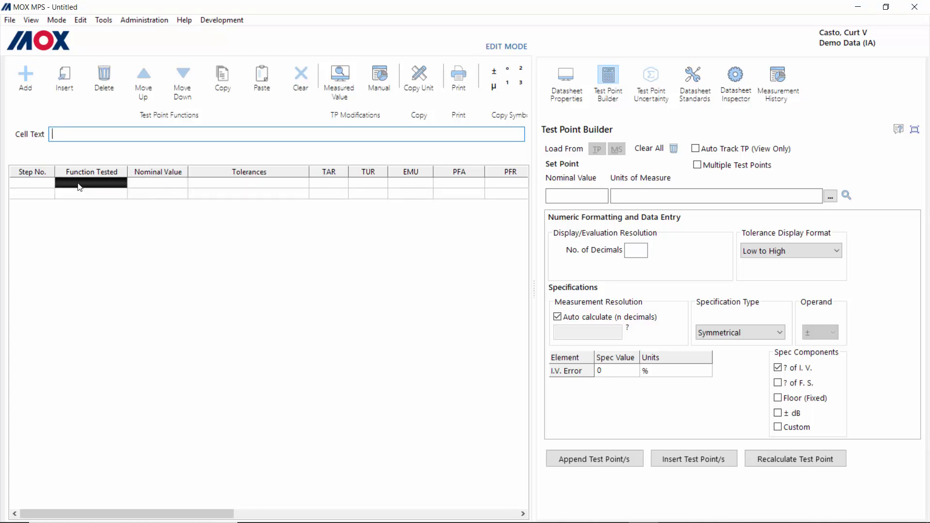
pyautogui.write('D')
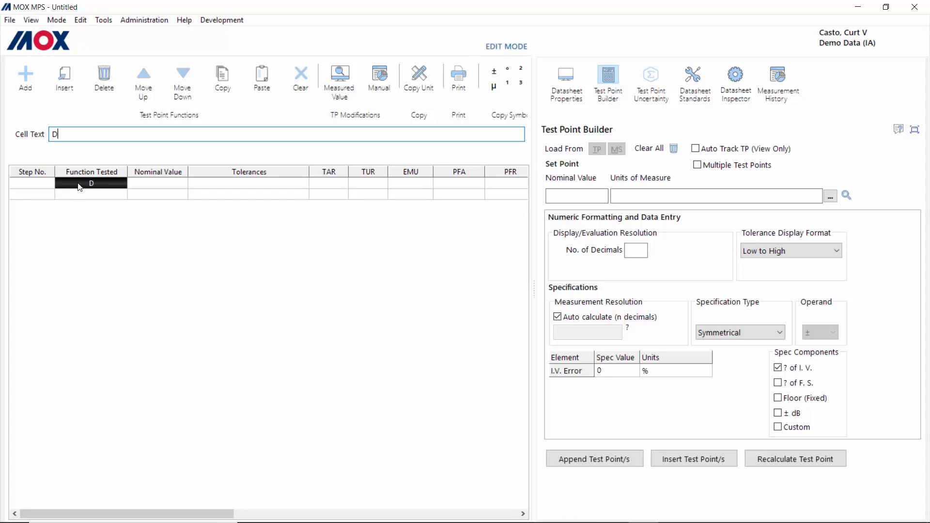
pyautogui.write('C Voltage Tests')
# Step: Label the second row's Function Tested 'Display Tests'
pyautogui.click(98, 194)
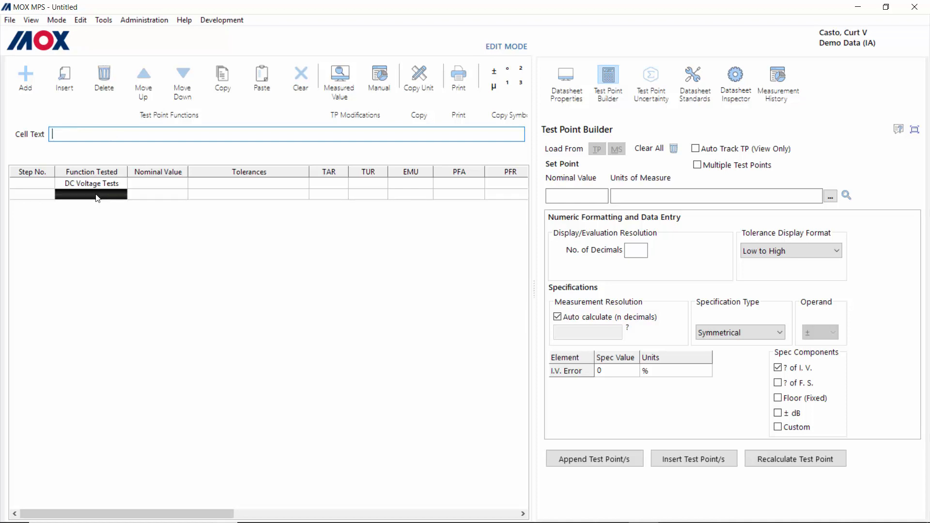
pyautogui.click(93, 138)
pyautogui.write('Display Tests')
pyautogui.click(176, 196)
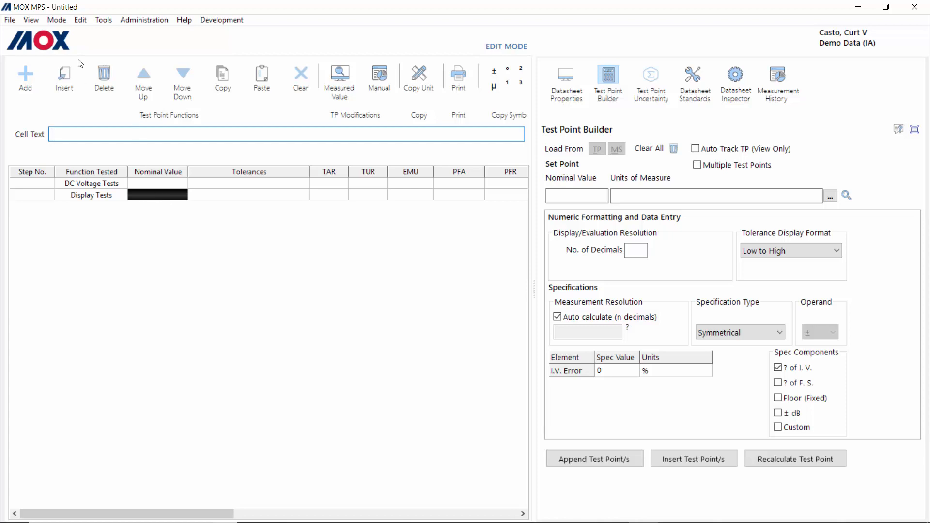
pyautogui.click(31, 19)
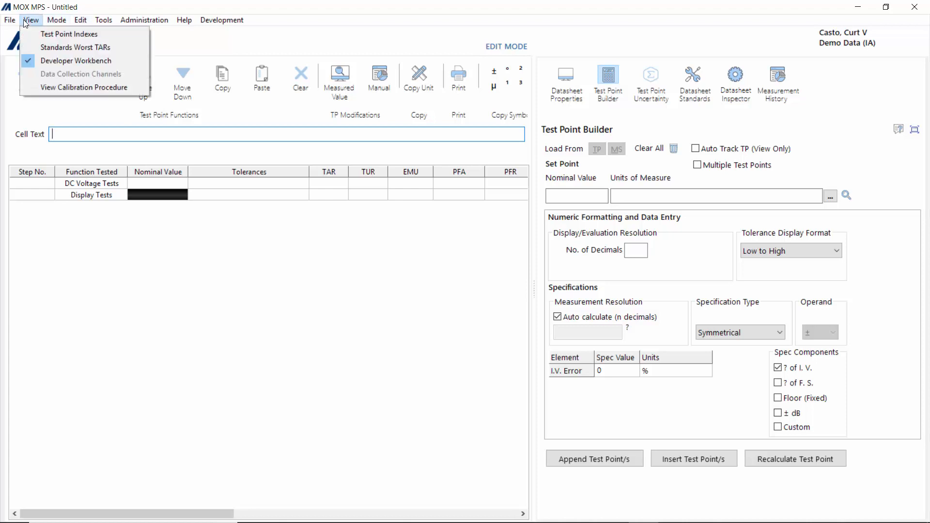
# Step: Hide the Developer Workbench and enter PASS as the Display Tests nominal value
pyautogui.click(63, 62)
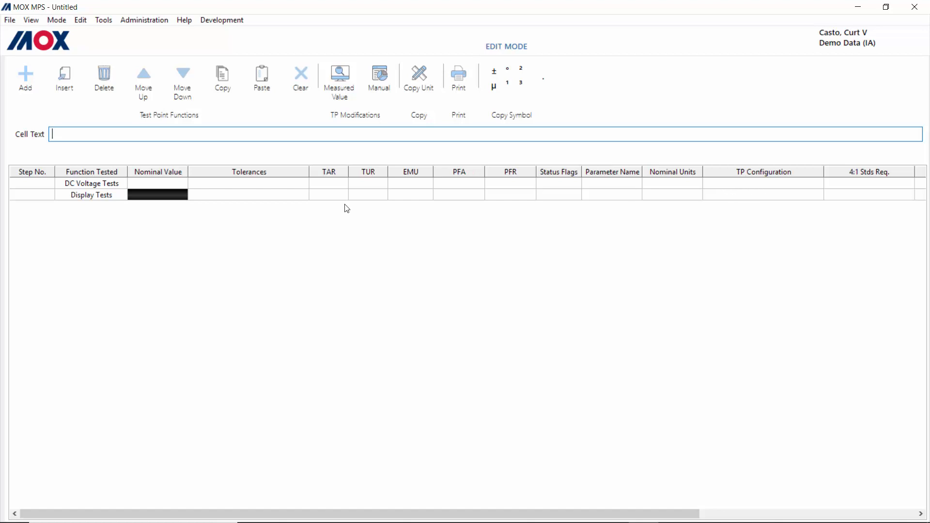
pyautogui.click(159, 198)
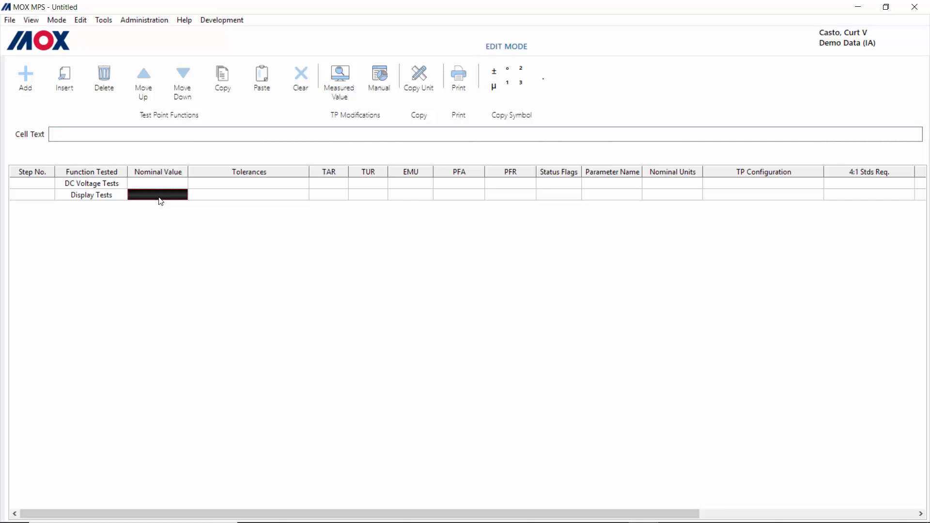
pyautogui.click(147, 138)
pyautogui.write('PASS')
# Step: Set the Display Tests tolerance to Pass/Fail
pyautogui.click(221, 199)
pyautogui.click(130, 134)
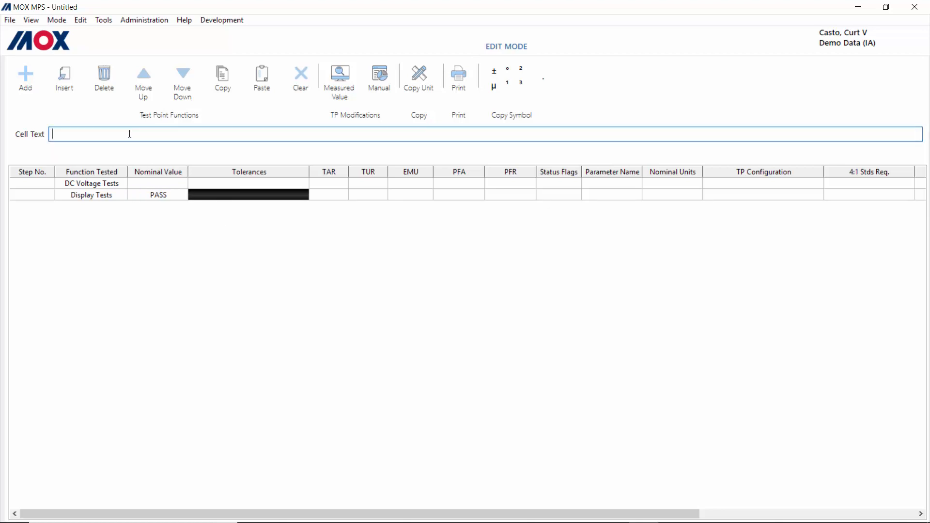
pyautogui.write('P')
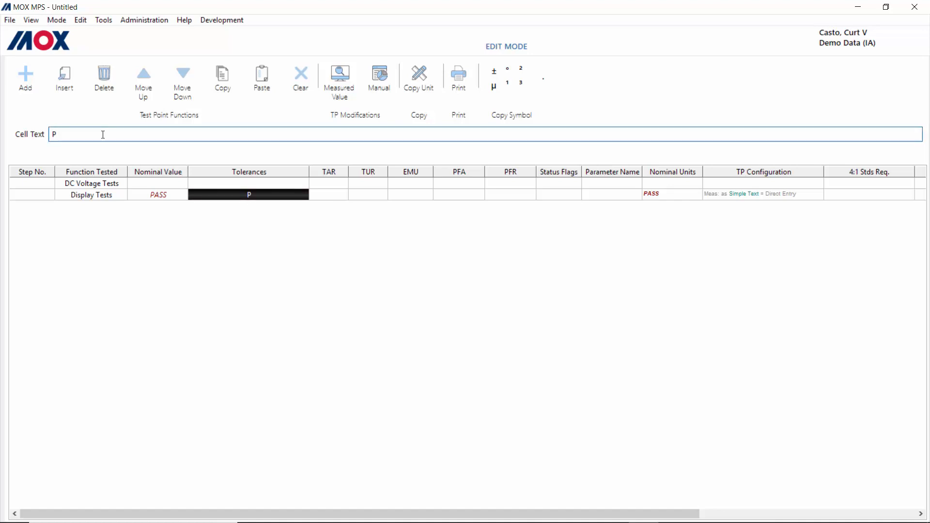
pyautogui.write('ss/Fail')
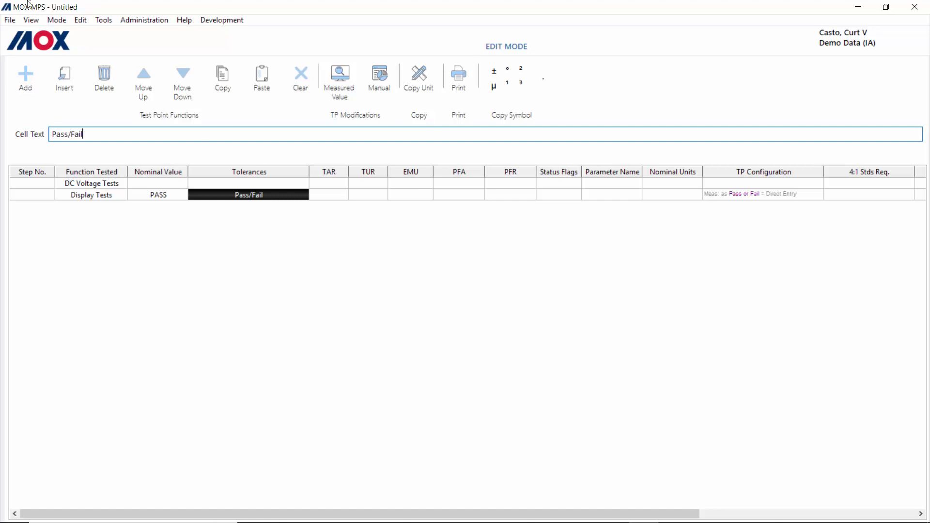
# Step: Show the Developer Workbench again and turn on Multiple Test Points in the Test Point Builder
pyautogui.click(32, 21)
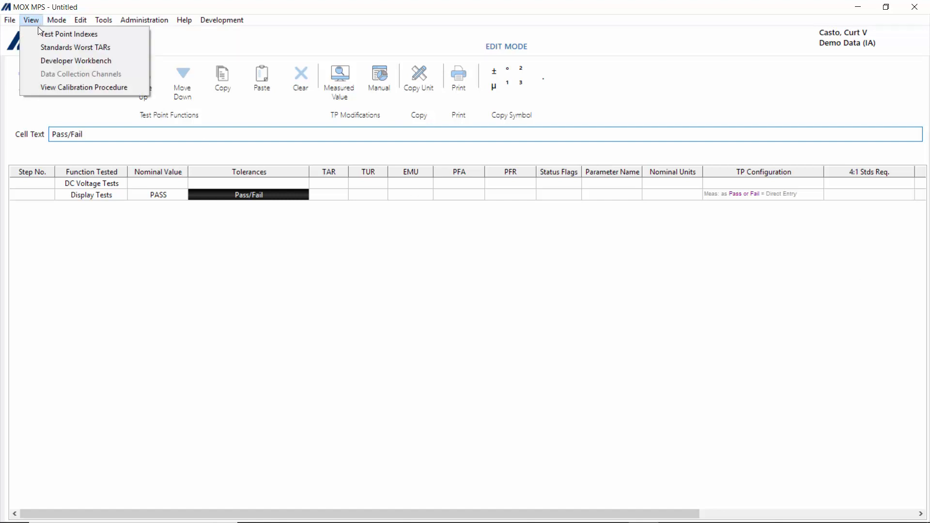
pyautogui.click(70, 61)
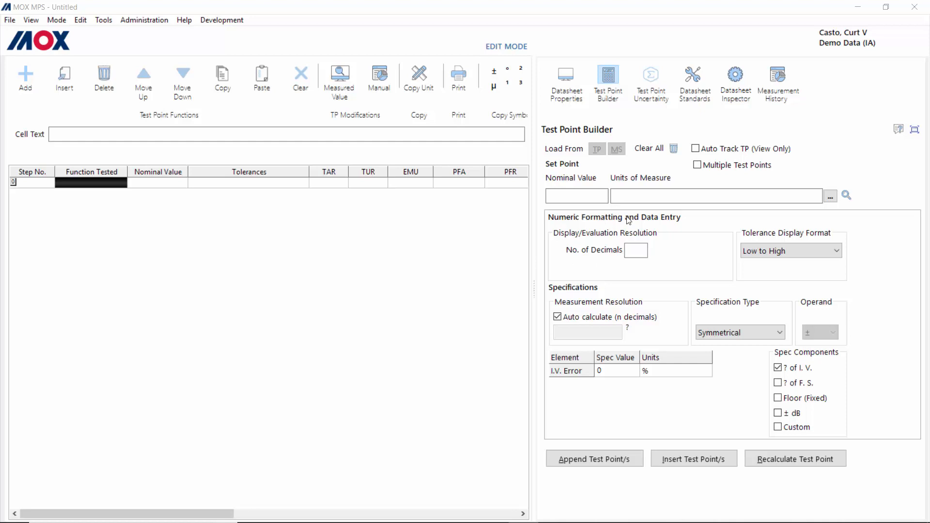
pyautogui.click(698, 166)
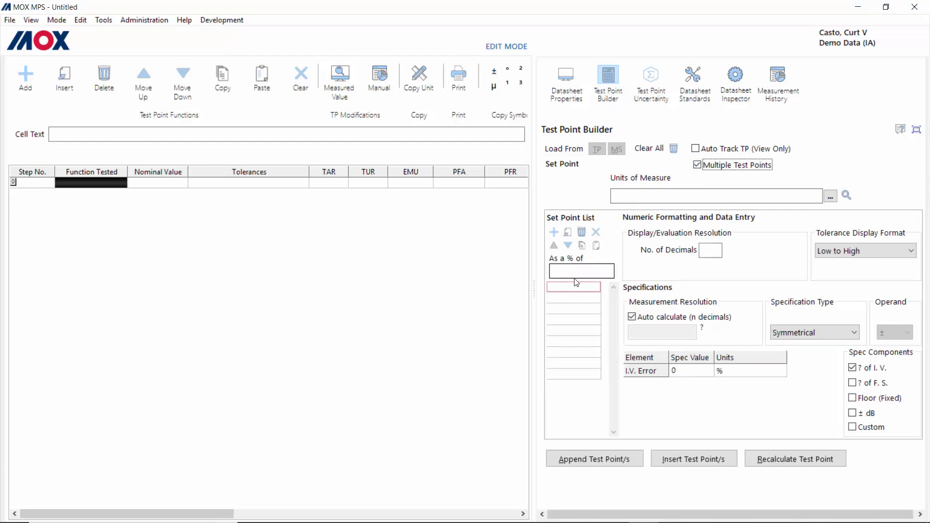
# Step: With a 100 percent base, list set points 25, 50, 75, 100, 125, 150, 125, 100, 75, 50, 25
pyautogui.click(561, 270)
pyautogui.write('100')
pyautogui.press('Tab')
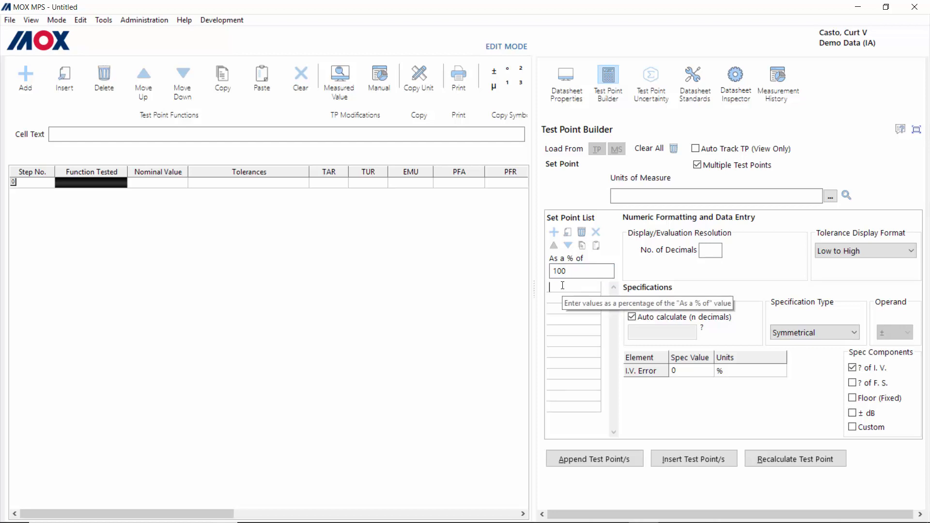
pyautogui.write('25')
pyautogui.press('Return')
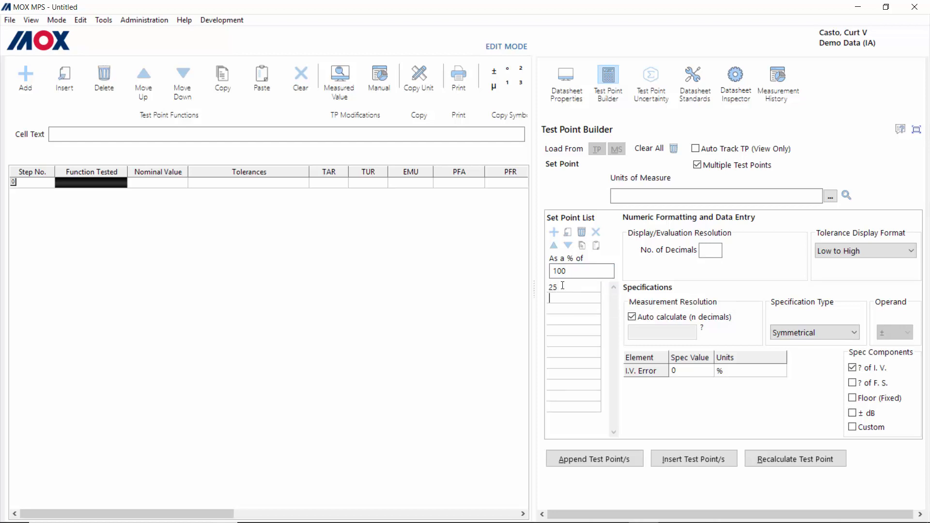
pyautogui.write('50')
pyautogui.press('Return')
pyautogui.write('75')
pyautogui.press('Return')
pyautogui.write('100')
pyautogui.press('Return')
pyautogui.write('125')
pyautogui.press('Return')
pyautogui.write('150')
pyautogui.press('Return')
pyautogui.write('125')
pyautogui.press('Return')
pyautogui.write('100')
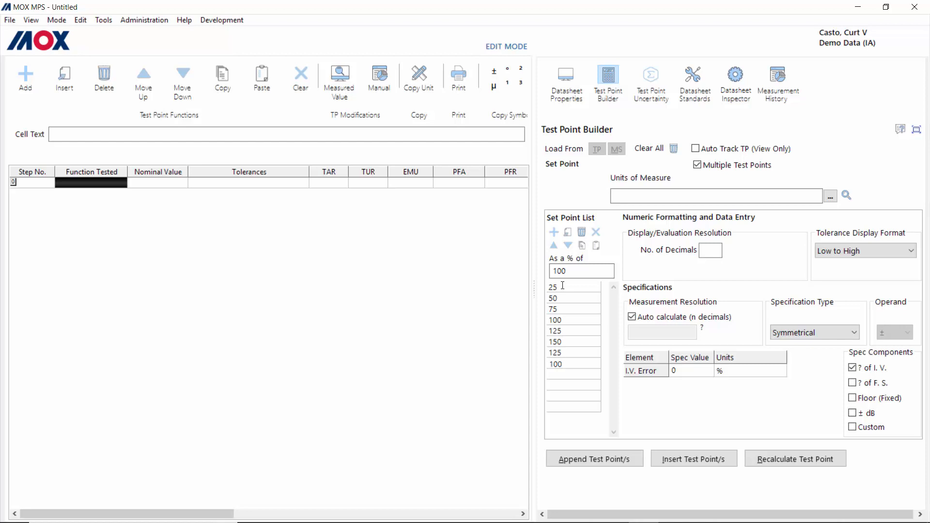
pyautogui.press('Return')
pyautogui.write('75')
pyautogui.press('Return')
pyautogui.write('50')
pyautogui.press('Return')
pyautogui.write('25')
# Step: Enter psi as the unit of measure
pyautogui.click(625, 194)
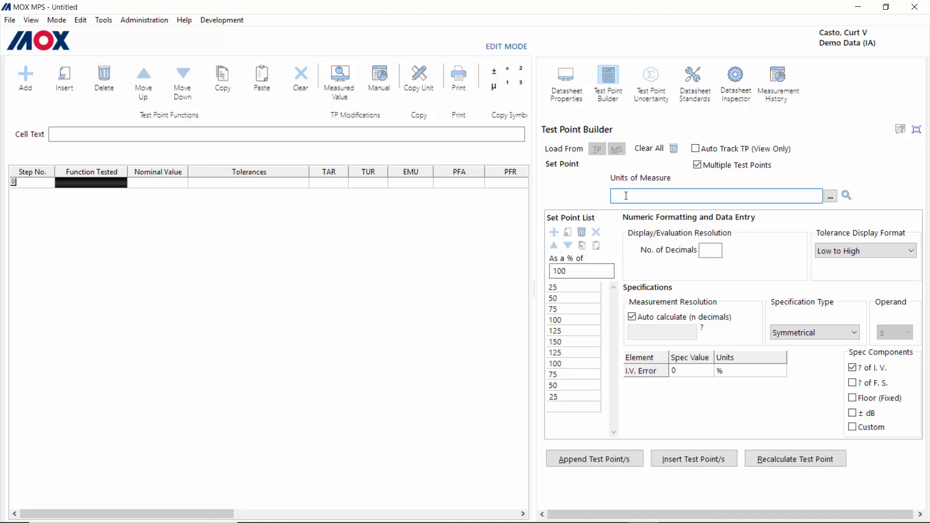
pyautogui.write('psi')
pyautogui.click(634, 198)
# Step: Find psi in the unit catalogue search and copy it into the units of measure
pyautogui.click(846, 195)
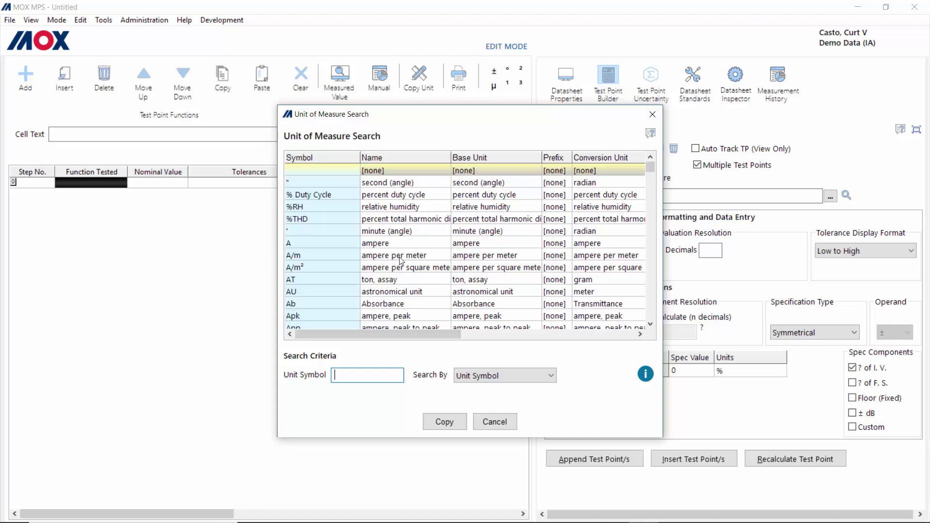
pyautogui.click(367, 375)
pyautogui.write('psi')
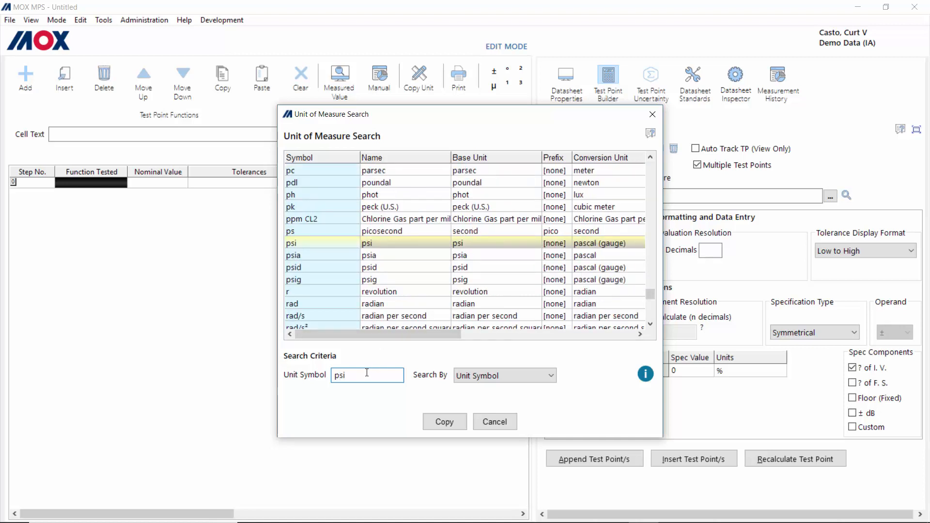
pyautogui.click(288, 244)
pyautogui.click(444, 421)
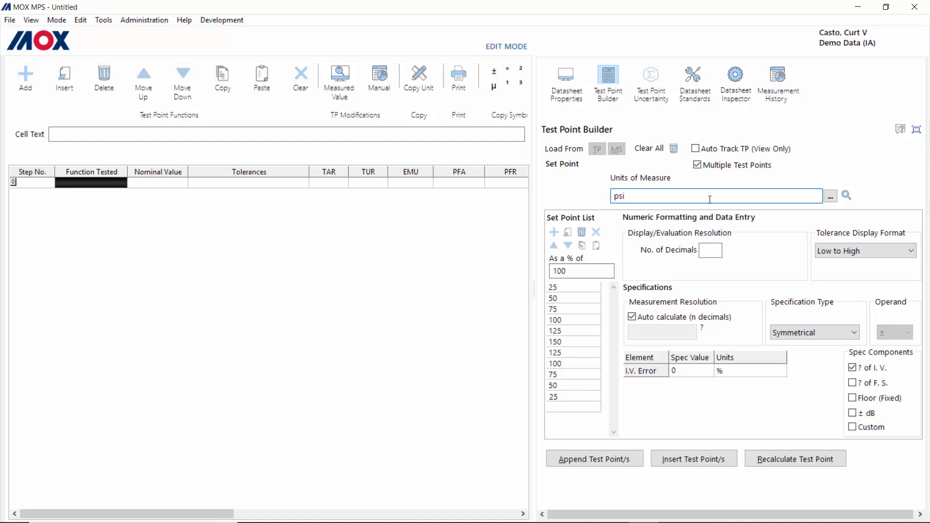
# Step: Cancel the Set Point Wizard and set No. of Decimals to 2 for 0.01 psi resolution
pyautogui.click(830, 196)
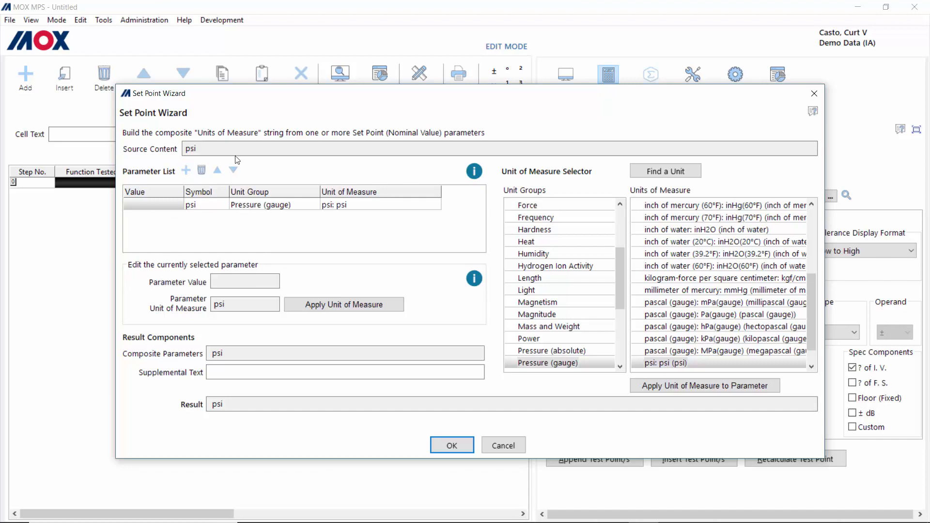
pyautogui.click(504, 449)
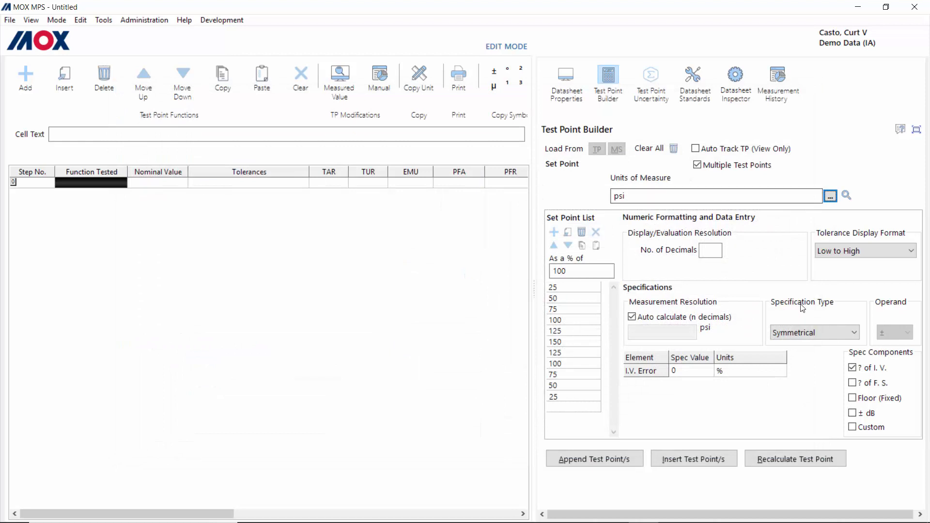
pyautogui.click(713, 251)
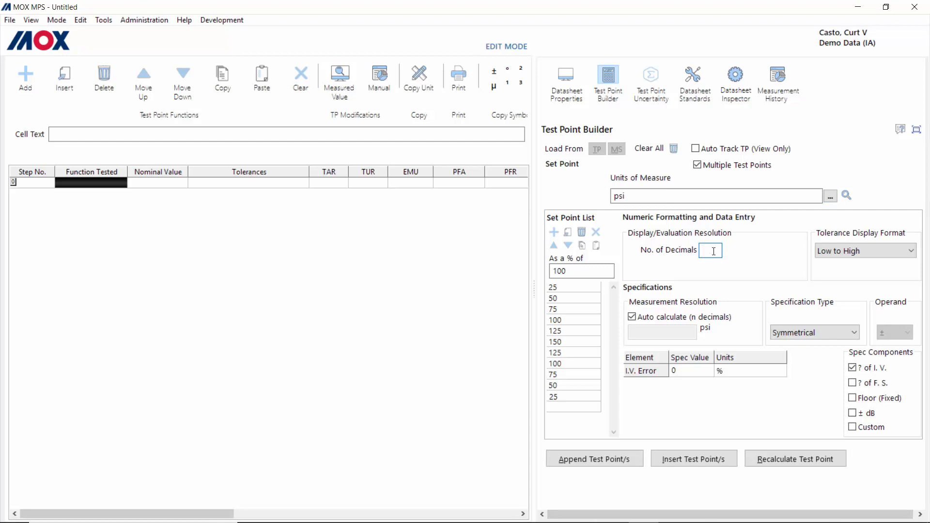
pyautogui.write('2')
pyautogui.doubleClick(714, 251)
pyautogui.press('Tab')
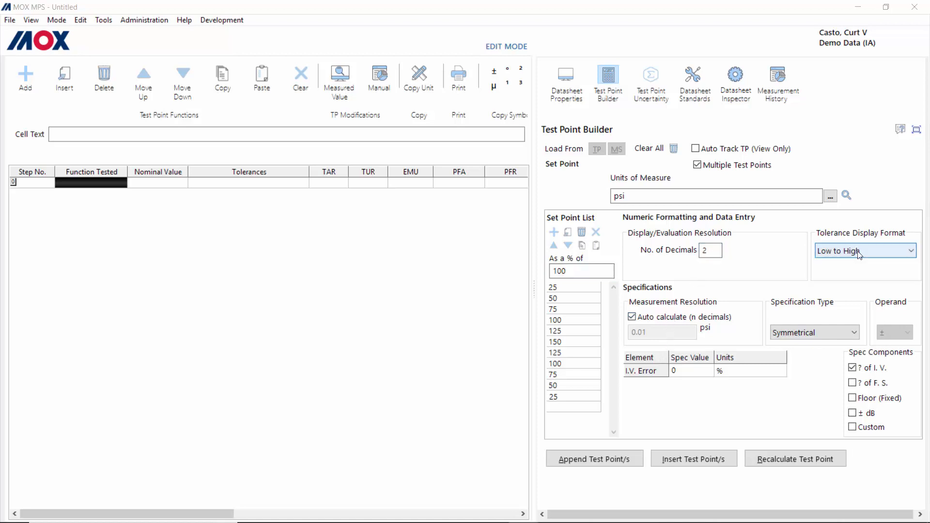
pyautogui.click(912, 252)
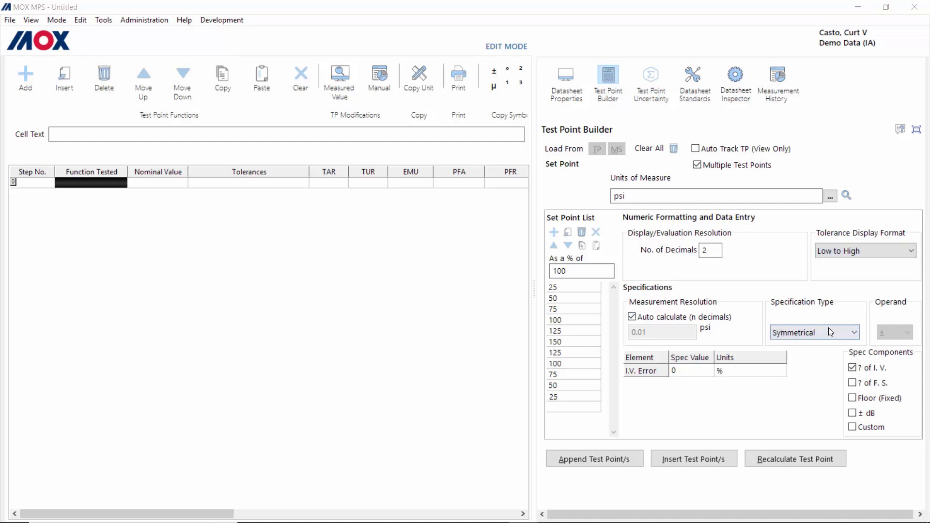
# Step: Try the Asymmetrical and One Sided (>) specification types, then return to Symmetrical
pyautogui.click(857, 336)
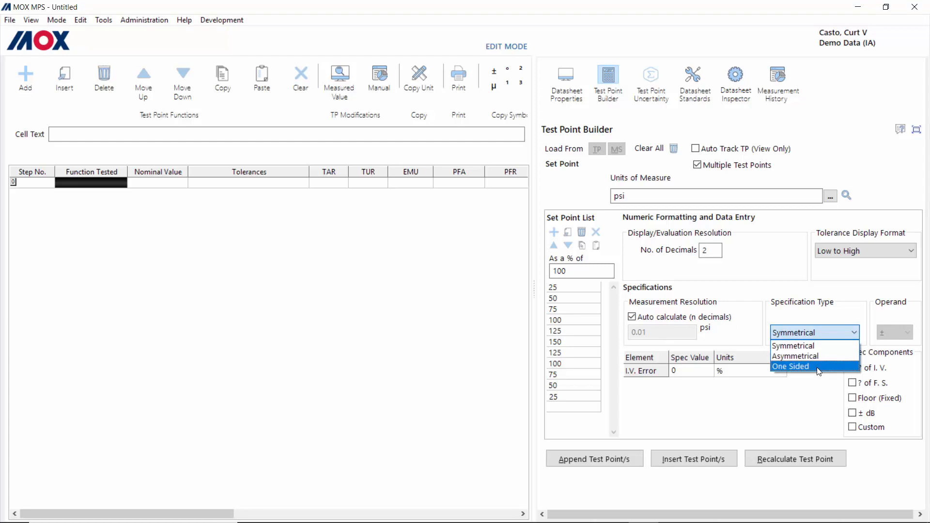
pyautogui.click(805, 346)
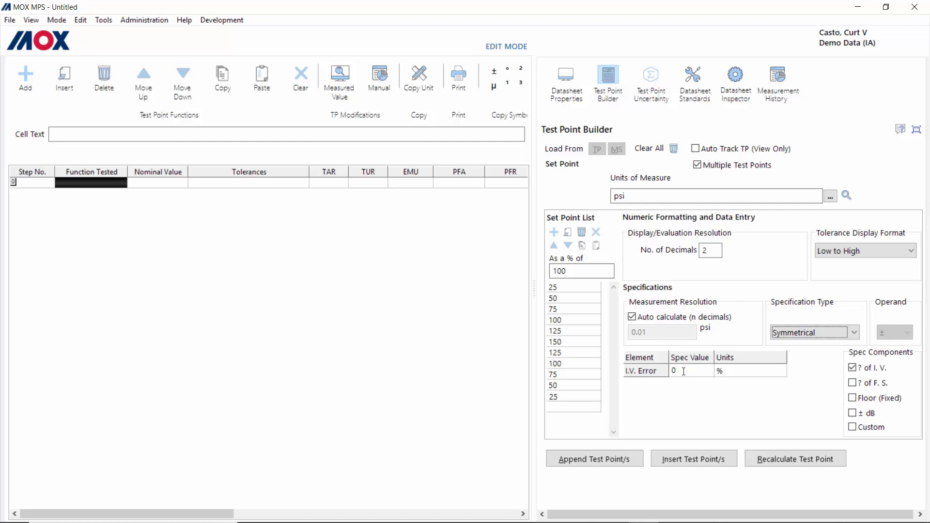
pyautogui.click(855, 333)
pyautogui.click(827, 362)
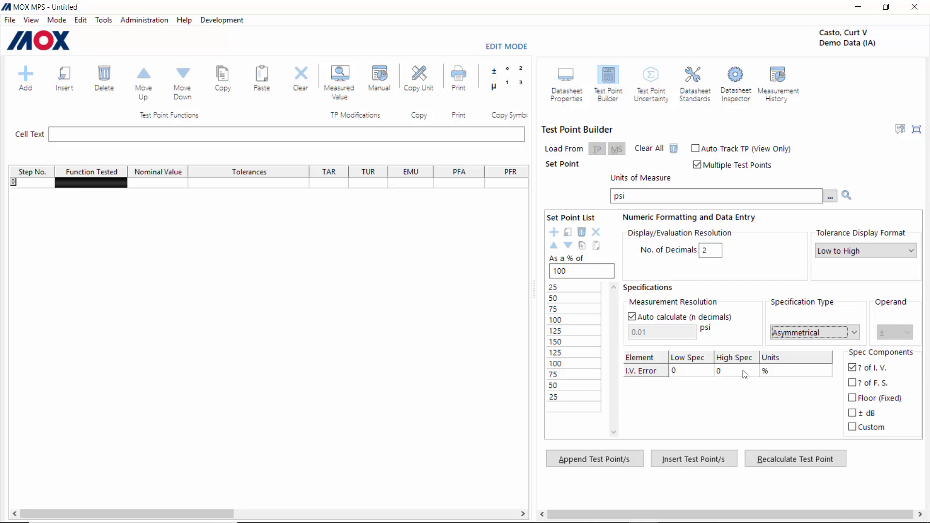
pyautogui.click(854, 334)
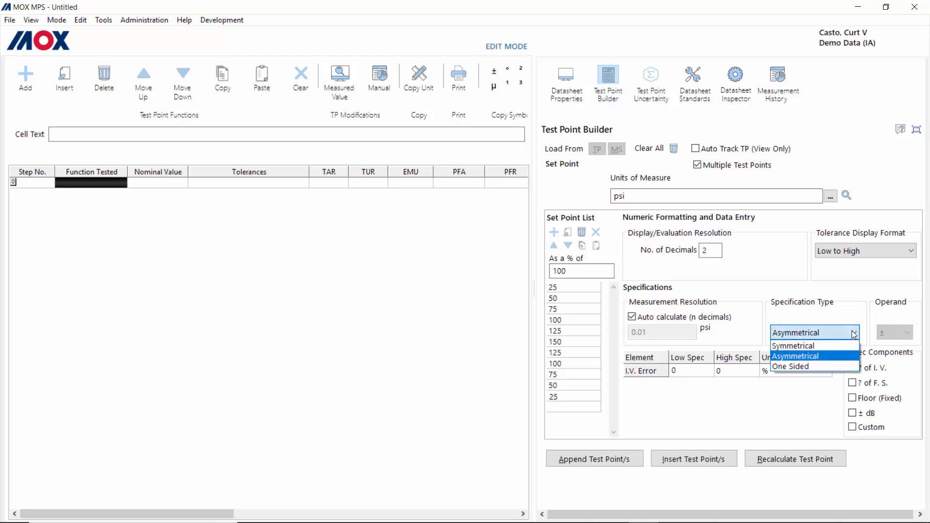
pyautogui.click(803, 367)
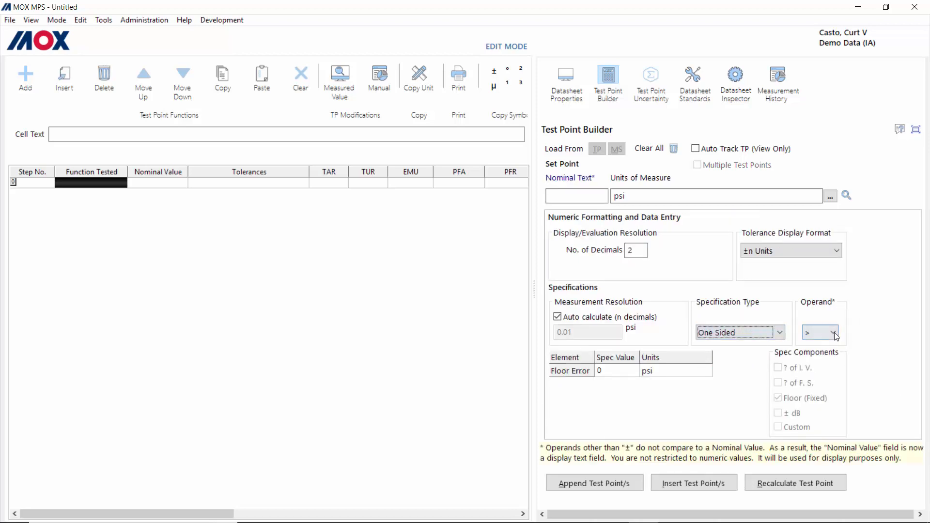
pyautogui.click(838, 335)
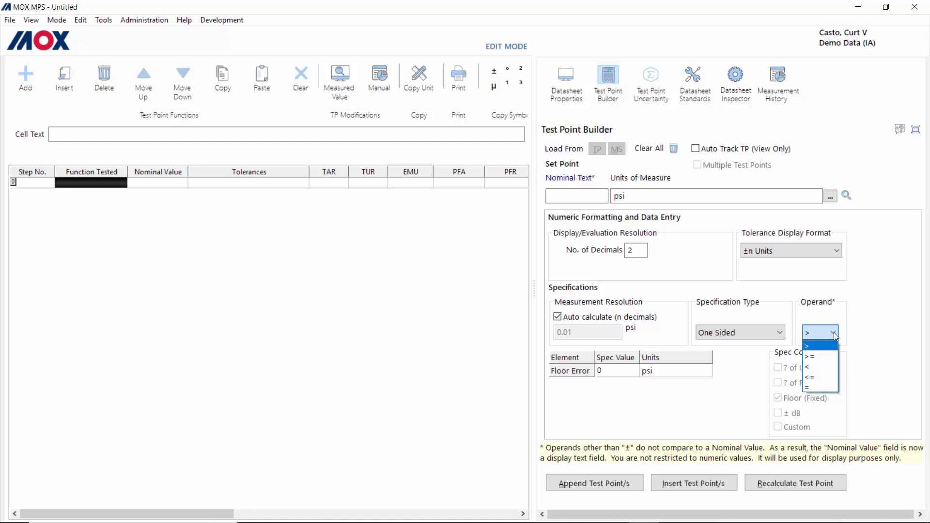
pyautogui.click(834, 333)
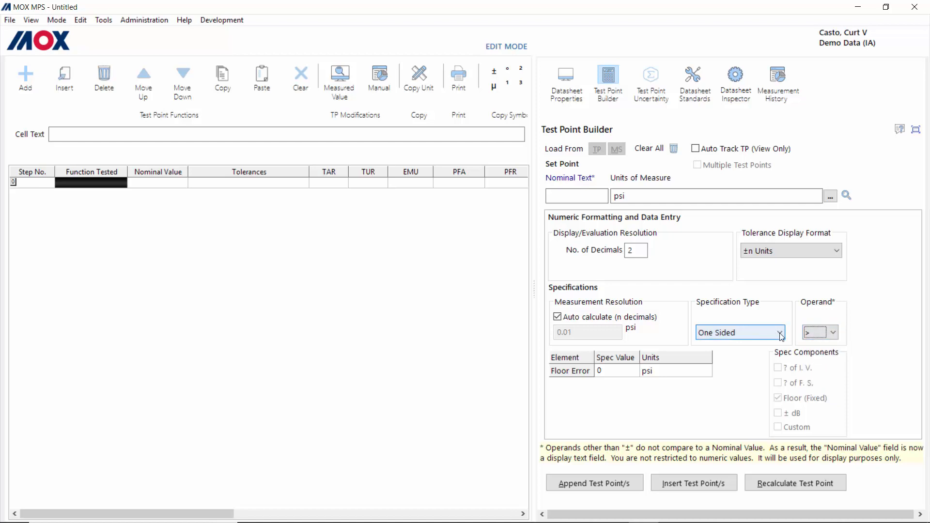
pyautogui.click(781, 335)
pyautogui.click(754, 354)
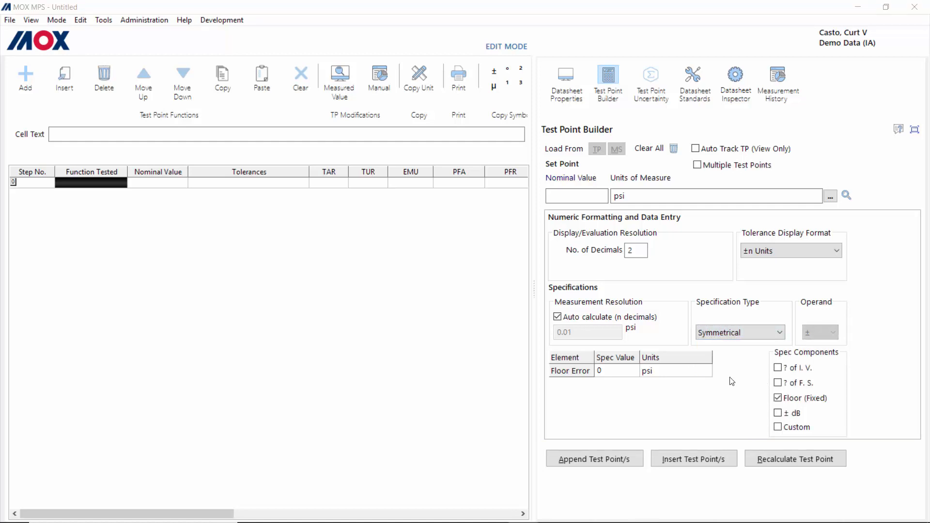
# Step: Replace the fixed floor spec with a % of I.V. error kept in percent
pyautogui.click(778, 398)
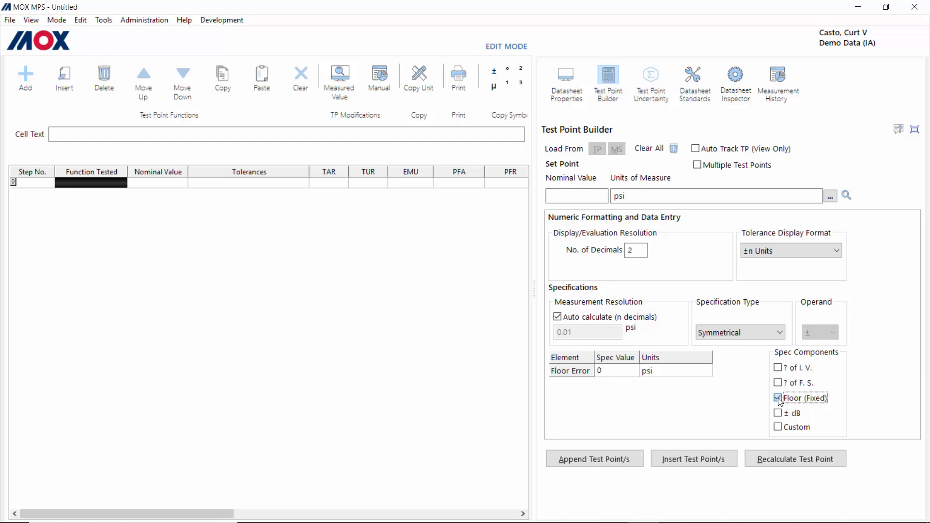
pyautogui.click(778, 368)
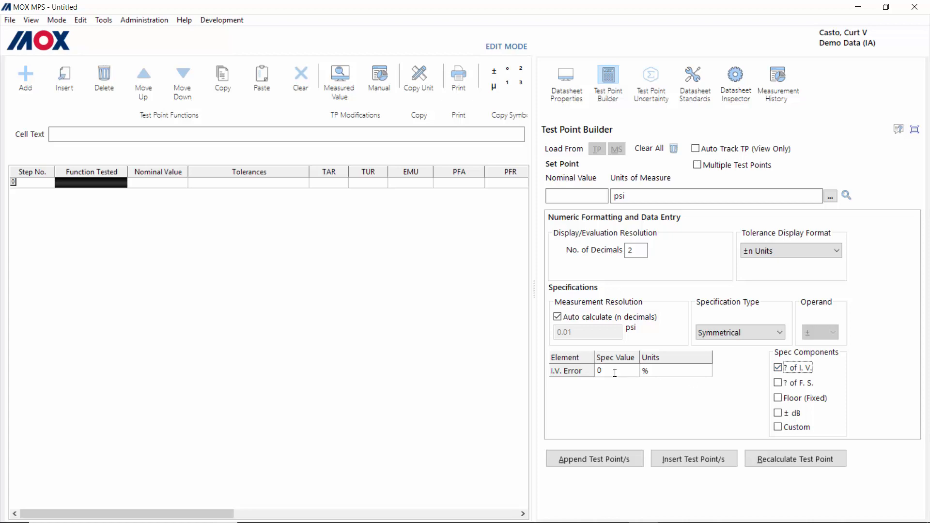
pyautogui.click(697, 370)
pyautogui.click(708, 373)
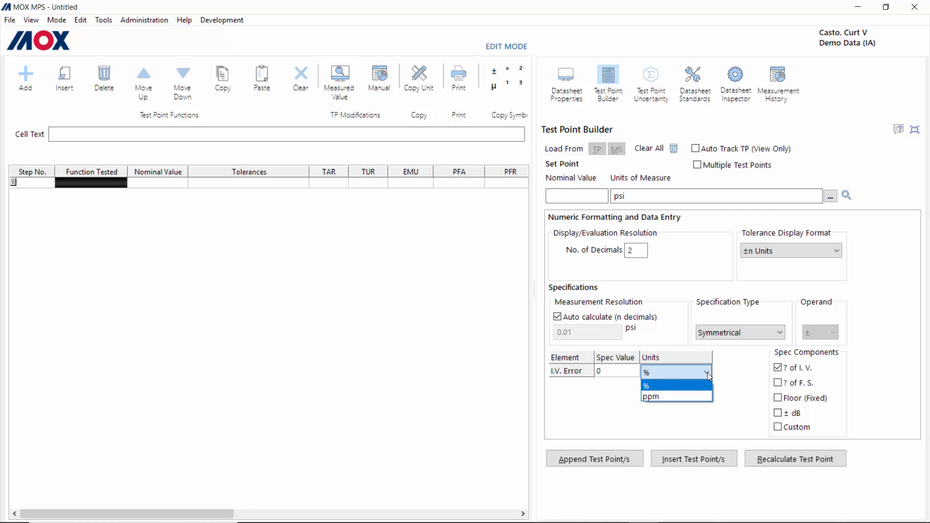
pyautogui.click(708, 373)
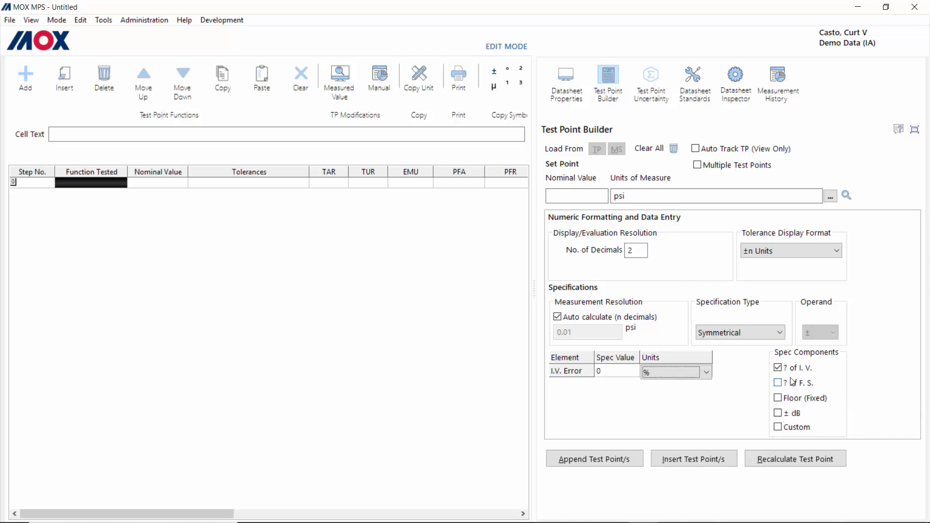
# Step: Add a dB error with Linear units, remove it, and add a Custom spec component
pyautogui.click(778, 413)
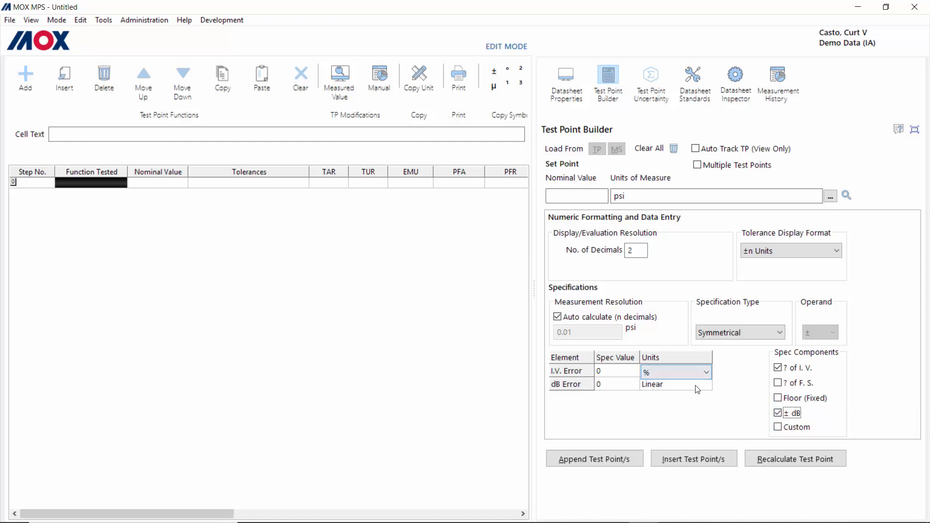
pyautogui.click(698, 385)
pyautogui.click(708, 386)
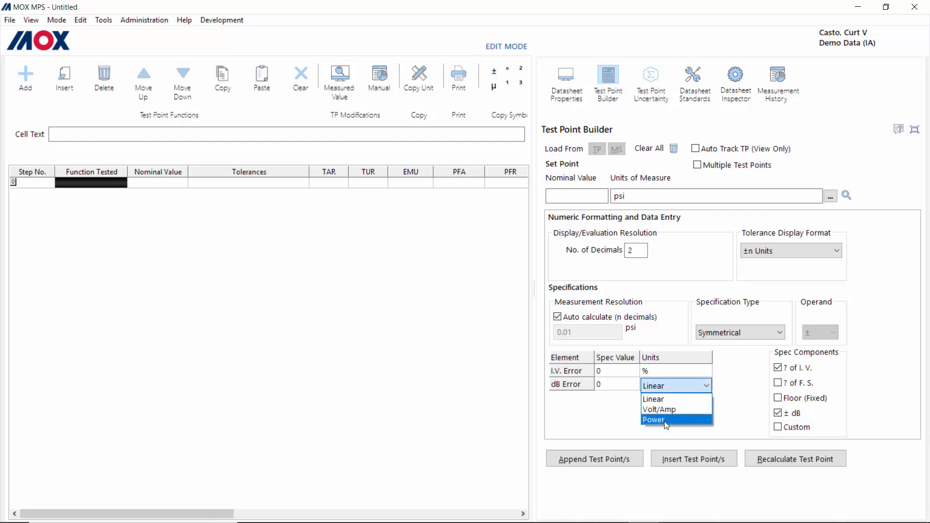
pyautogui.click(709, 385)
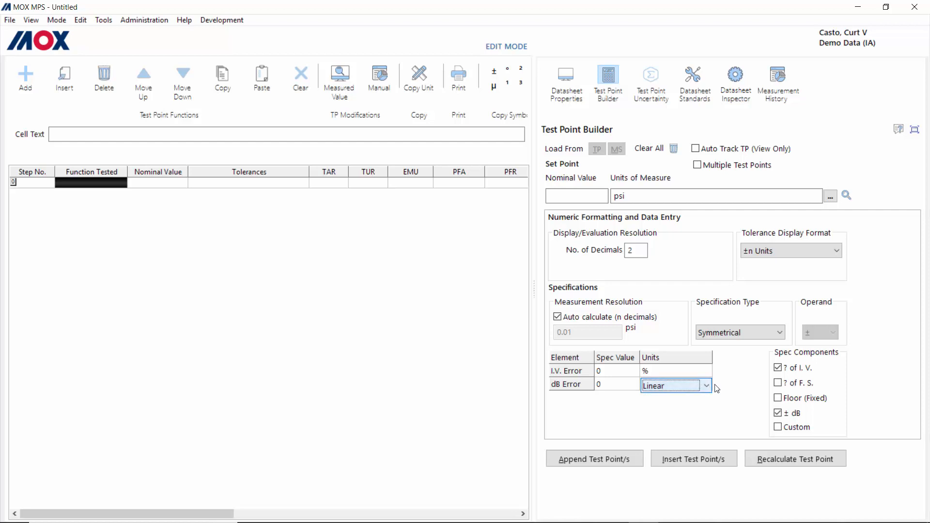
pyautogui.click(779, 413)
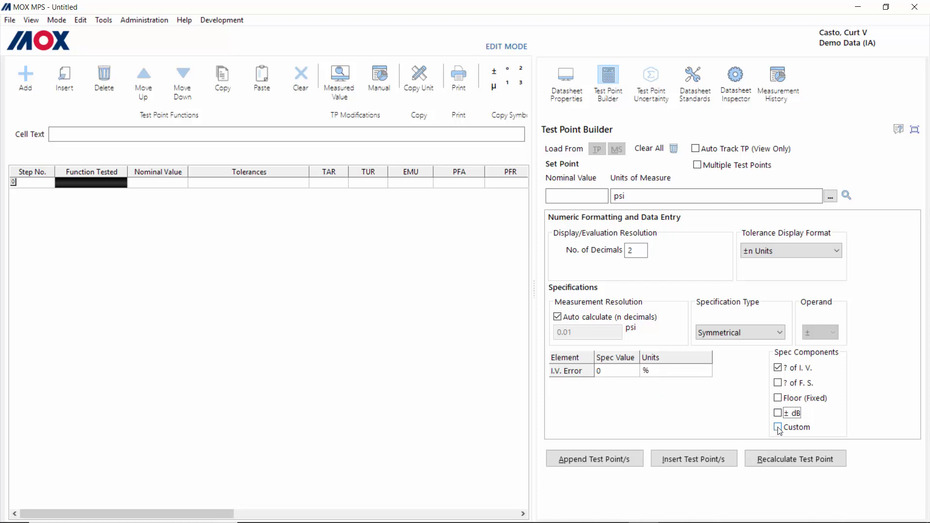
pyautogui.click(778, 428)
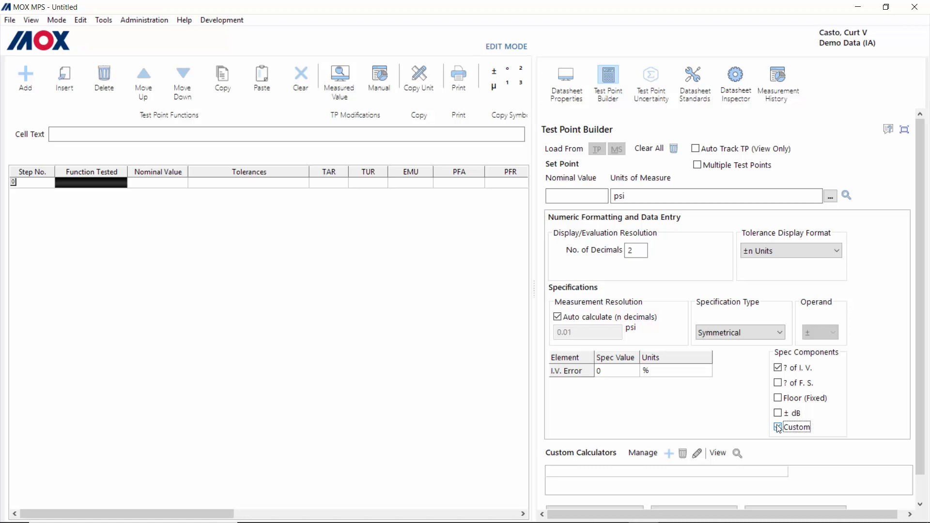
pyautogui.click(669, 454)
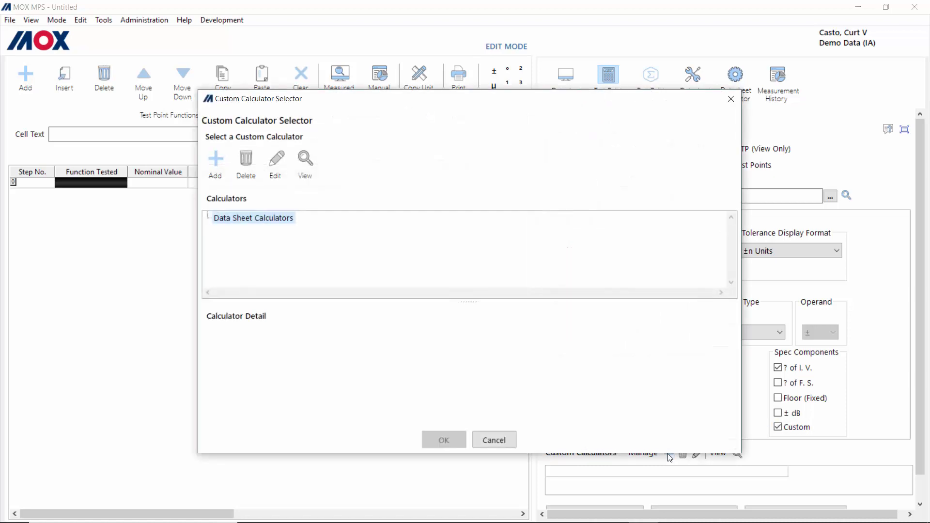
pyautogui.click(215, 167)
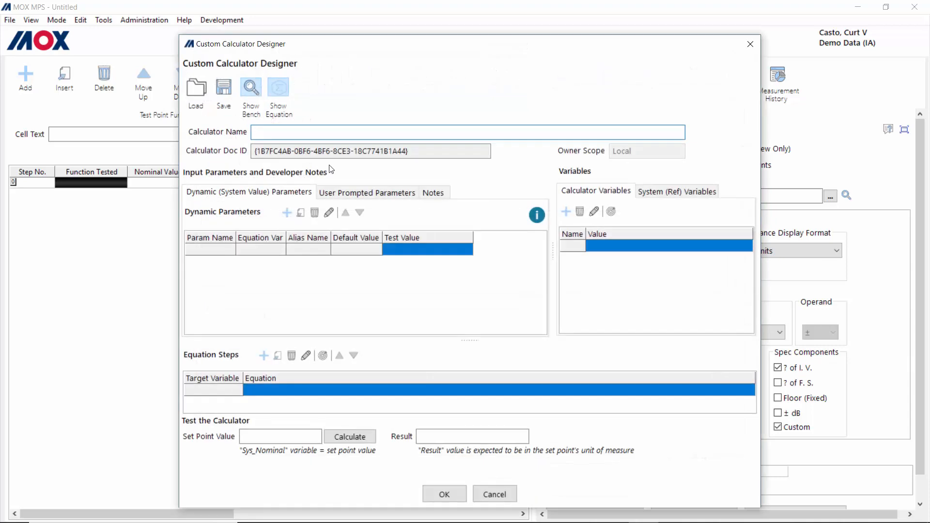
pyautogui.click(199, 92)
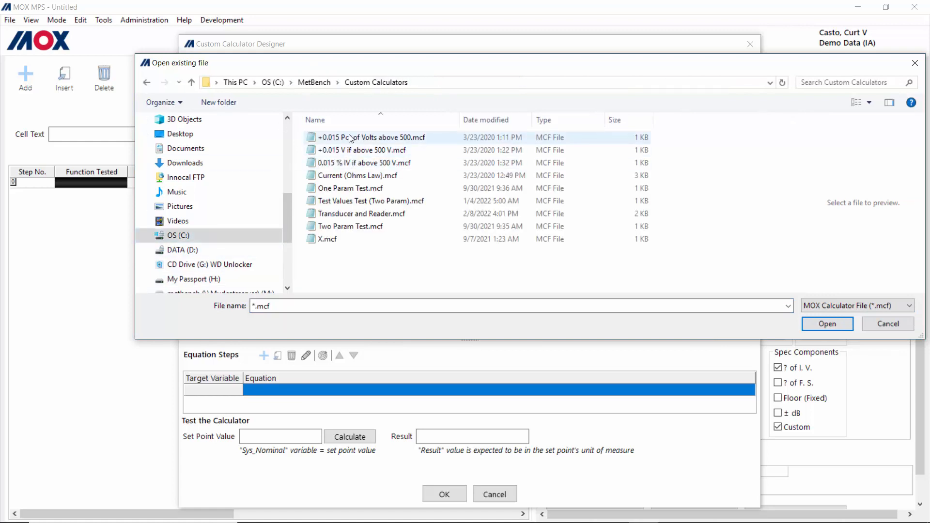
pyautogui.doubleClick(349, 136)
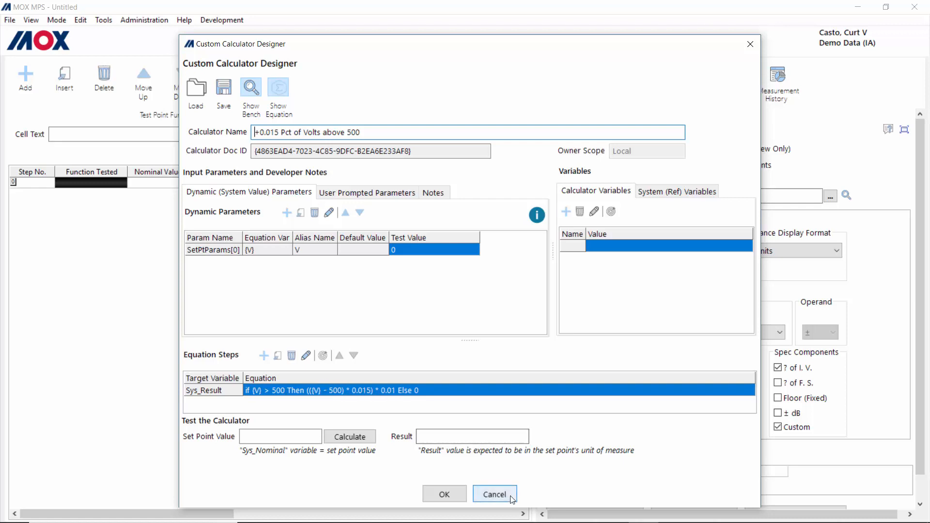
pyautogui.click(492, 495)
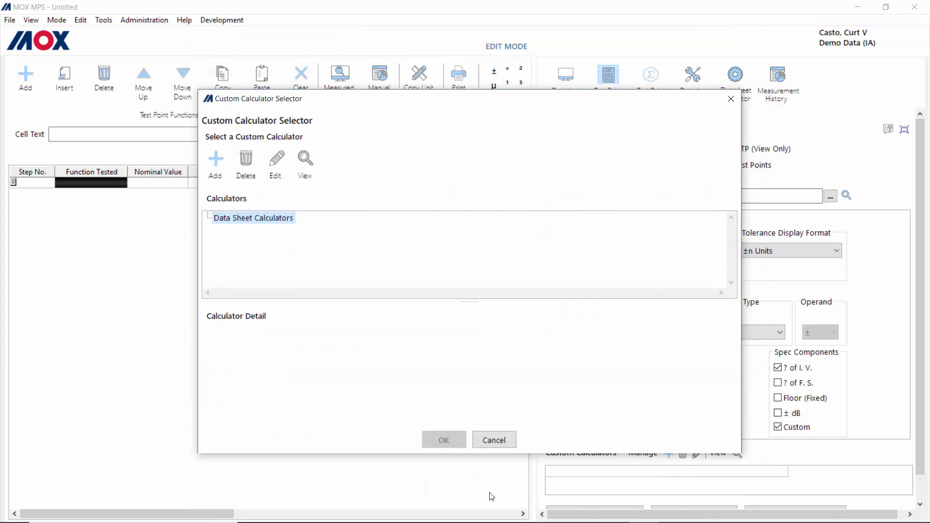
pyautogui.click(500, 442)
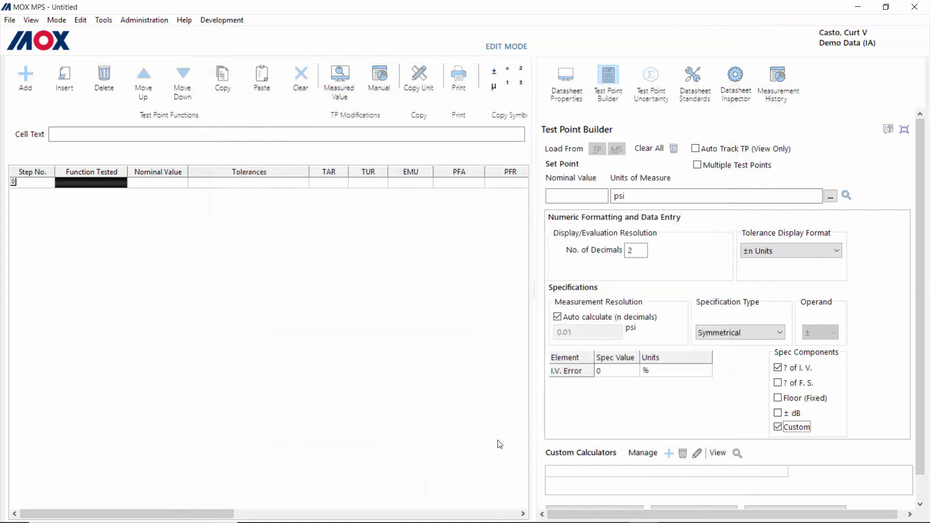
# Step: Remove the Custom spec component and set the I.V. Error spec value to 1
pyautogui.click(778, 428)
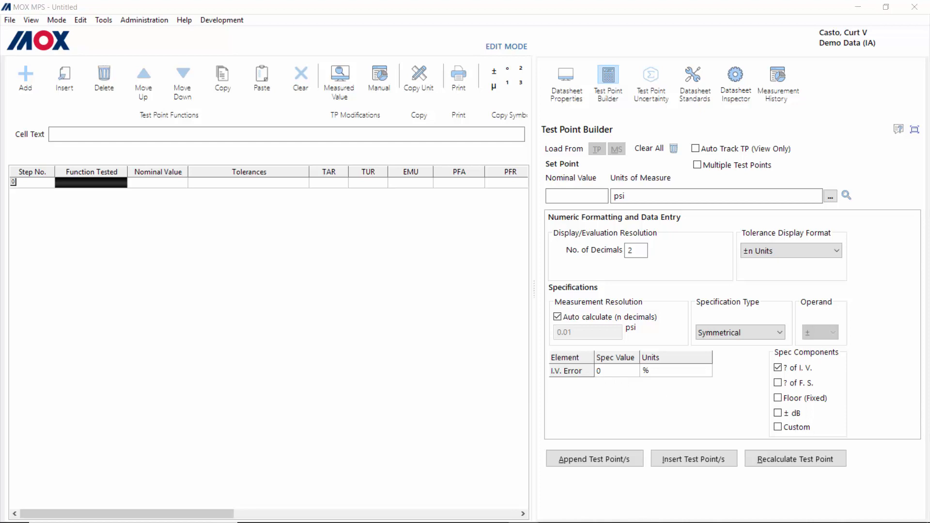
pyautogui.click(609, 371)
pyautogui.write('1')
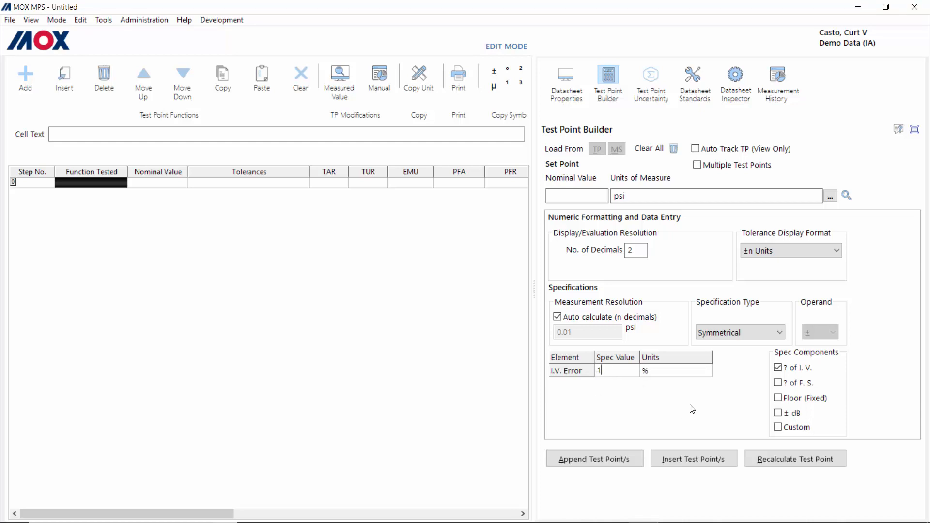
# Step: Toggle the full scale, floor, dB and Custom components on and off, leaving only % of I.V
pyautogui.click(779, 383)
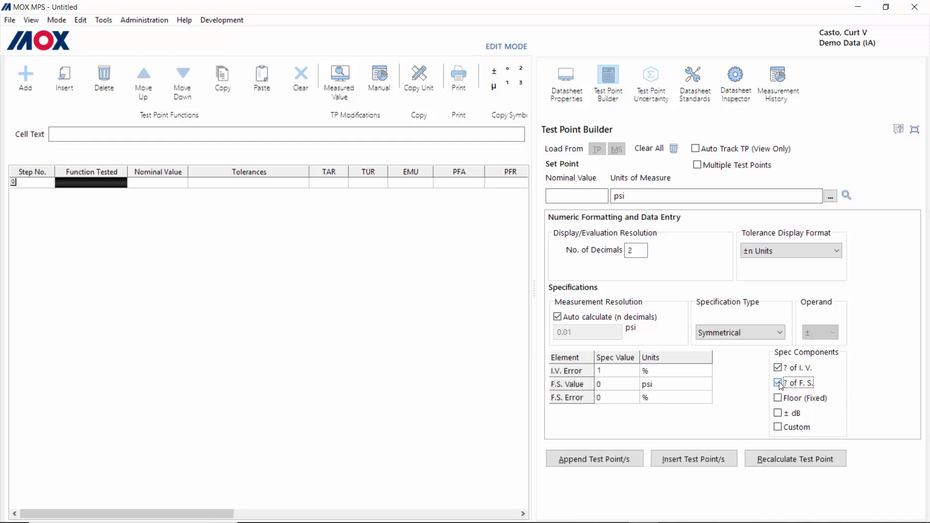
pyautogui.click(779, 398)
pyautogui.click(778, 414)
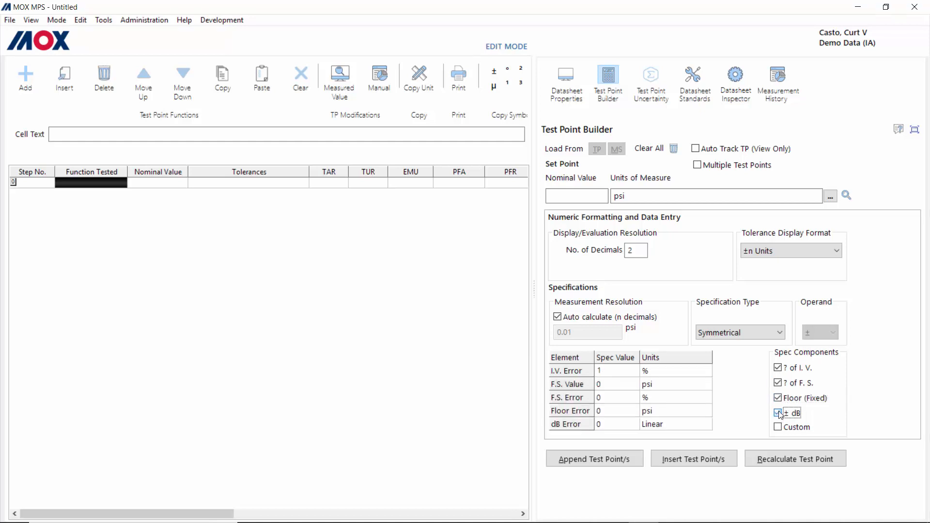
pyautogui.click(779, 427)
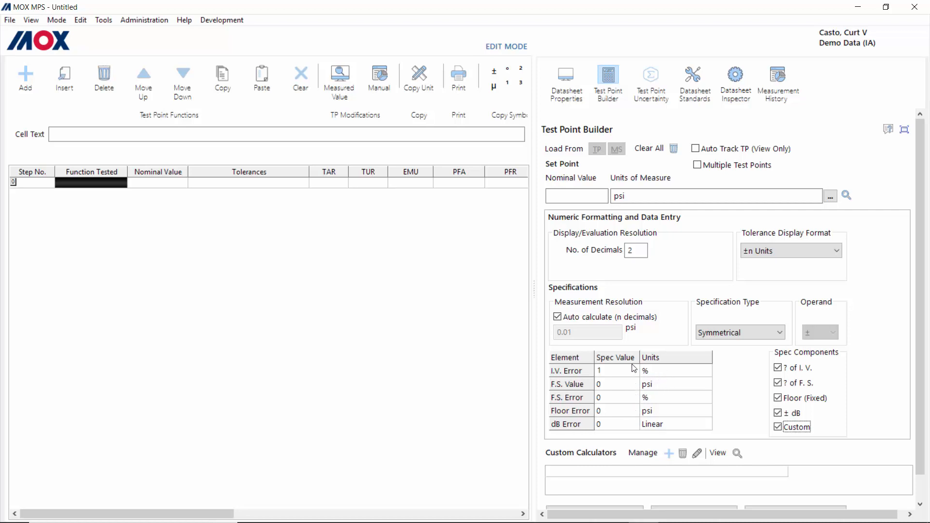
pyautogui.click(779, 426)
pyautogui.click(778, 413)
pyautogui.click(778, 398)
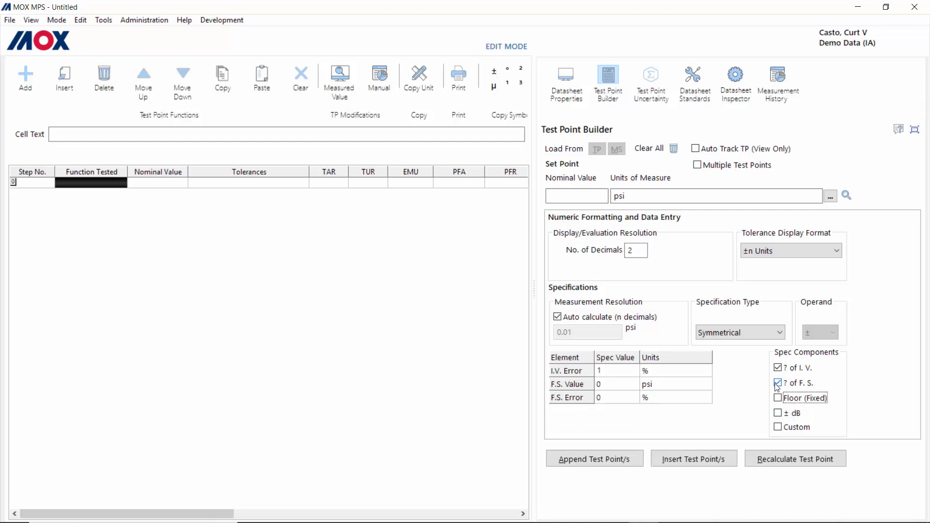
pyautogui.click(777, 383)
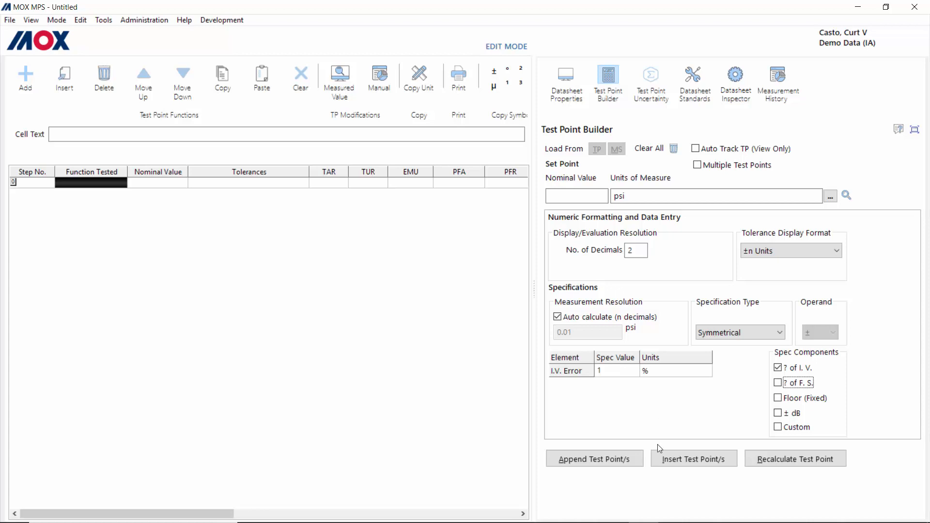
pyautogui.click(618, 458)
# Step: Enable Multiple Test Points, append the set points, and name the function tested 'Pressure Tests'
pyautogui.click(698, 166)
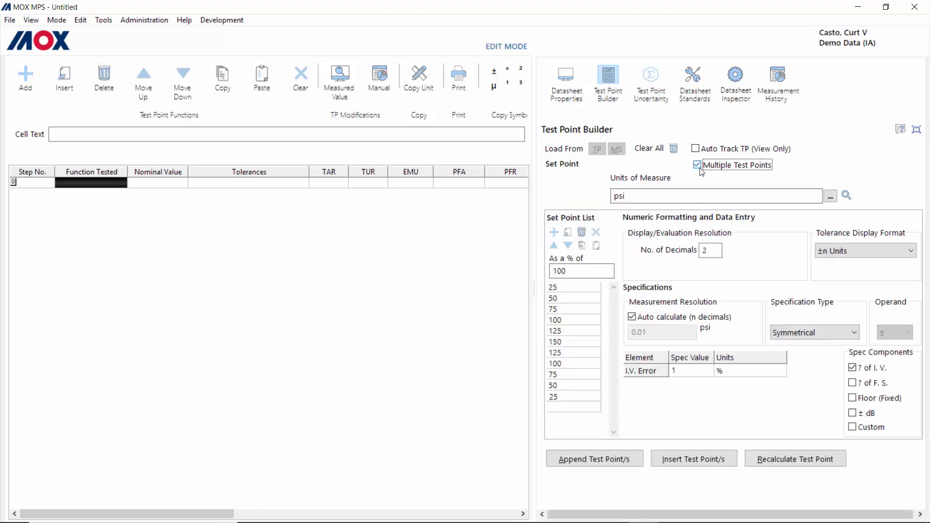
pyautogui.click(599, 458)
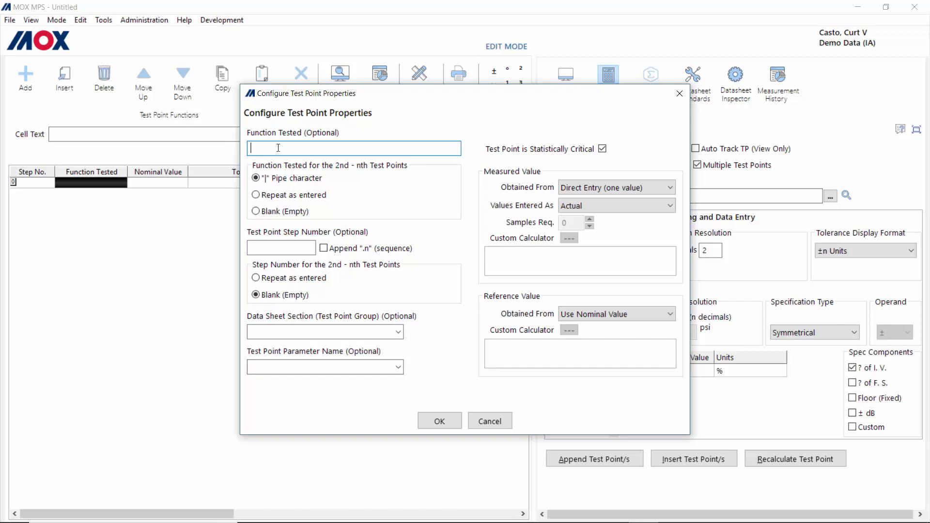
pyautogui.write('Pressure Tests')
pyautogui.click(277, 246)
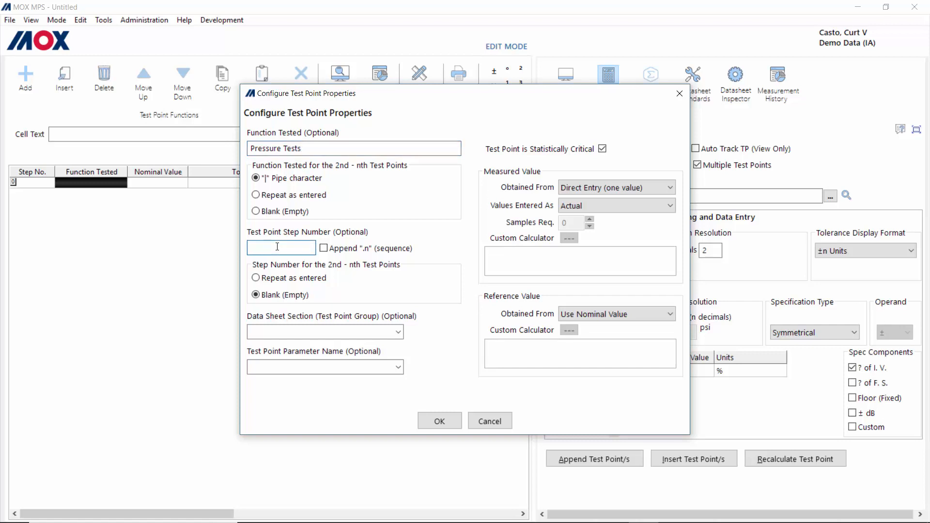
# Step: Set step number 4.2.1, measured value Calculated (prompt), and open the Custom Calculator Selector
pyautogui.write('4.2.1')
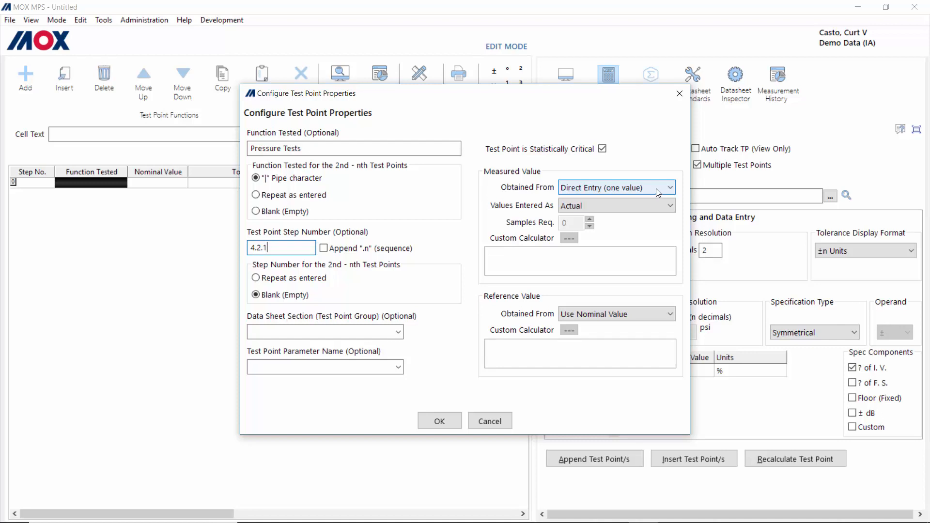
pyautogui.click(672, 188)
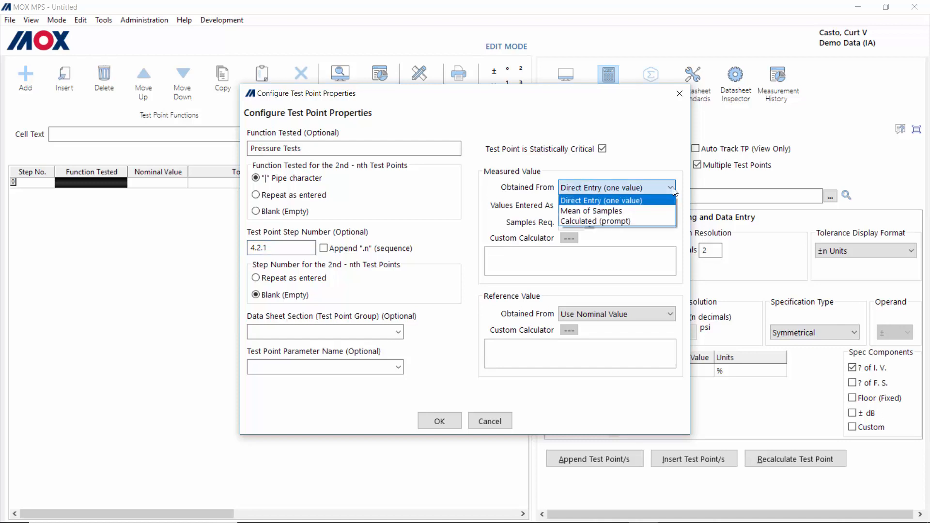
pyautogui.click(613, 211)
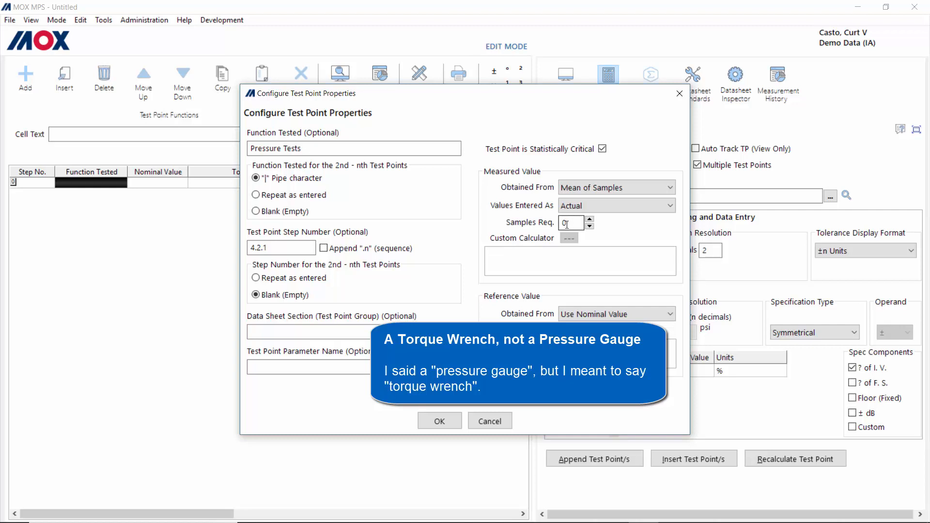
pyautogui.click(669, 188)
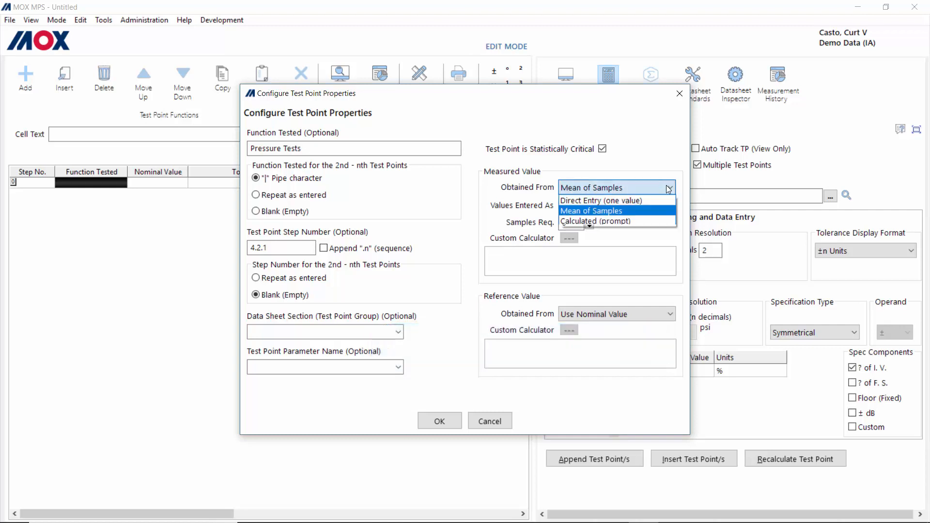
pyautogui.click(625, 221)
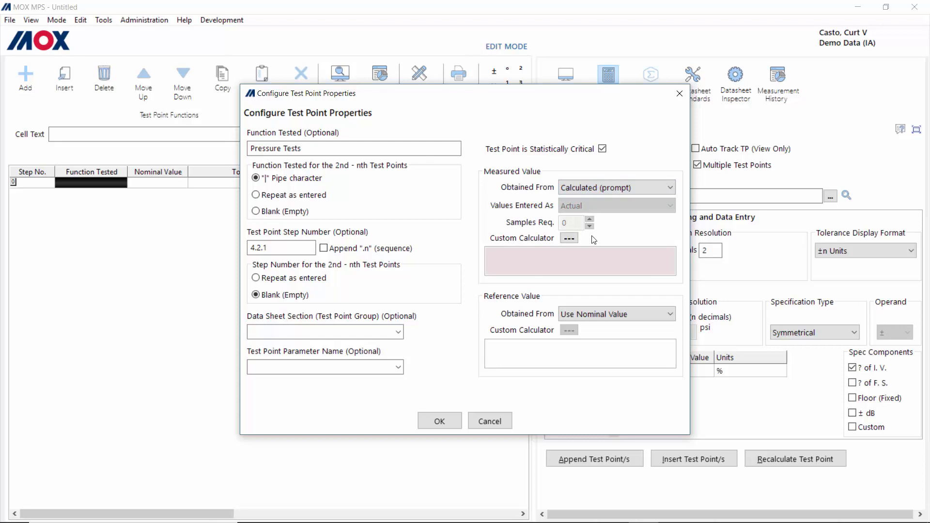
pyautogui.click(575, 238)
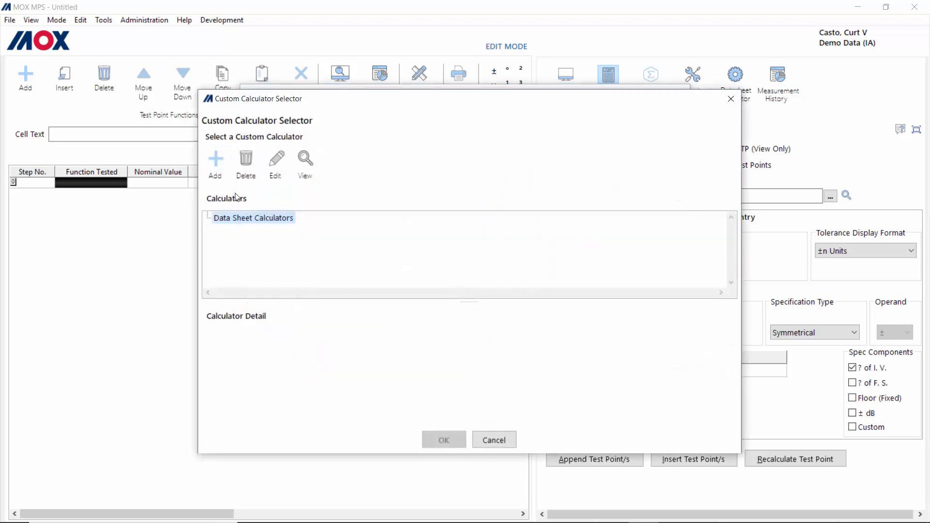
# Step: Load Current (Ohms Law).mcf, preview its parameter prompt, then cancel without assigning a calculator
pyautogui.click(216, 161)
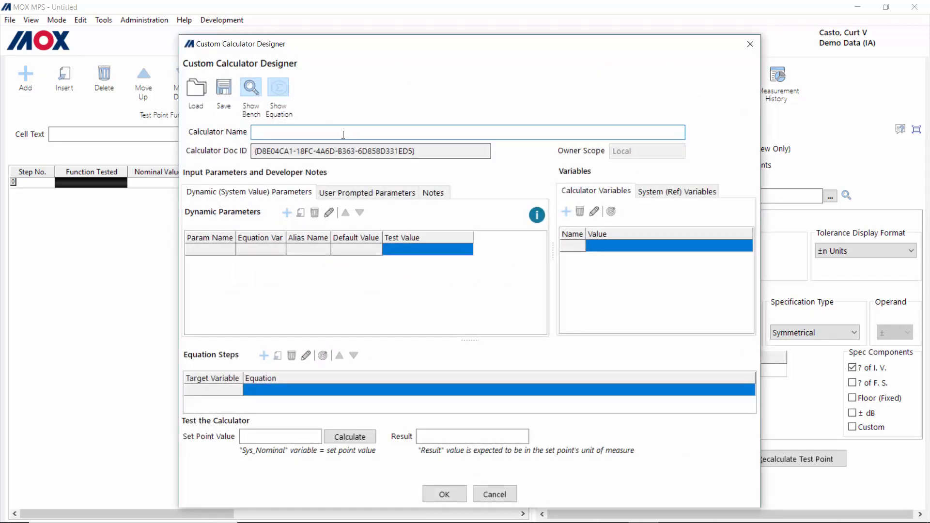
pyautogui.click(198, 95)
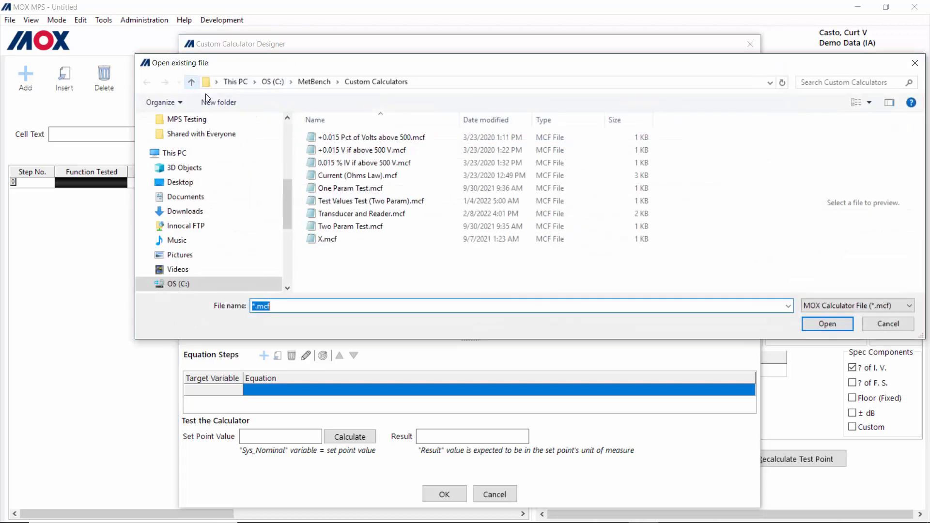
pyautogui.doubleClick(351, 176)
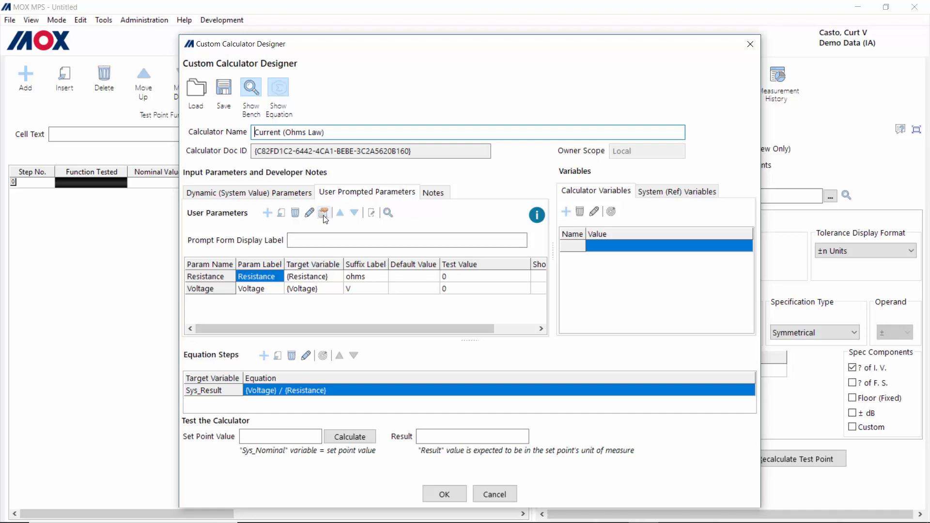
pyautogui.click(388, 213)
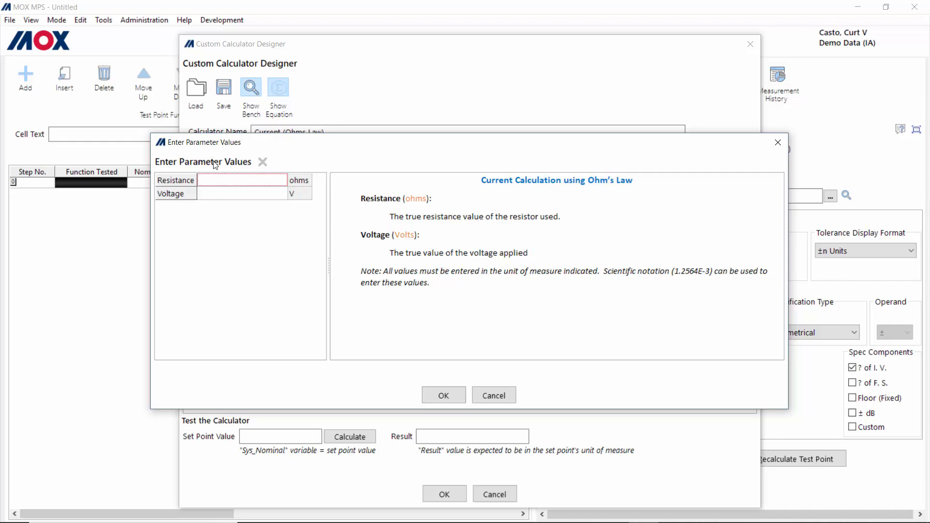
pyautogui.click(493, 395)
pyautogui.click(495, 494)
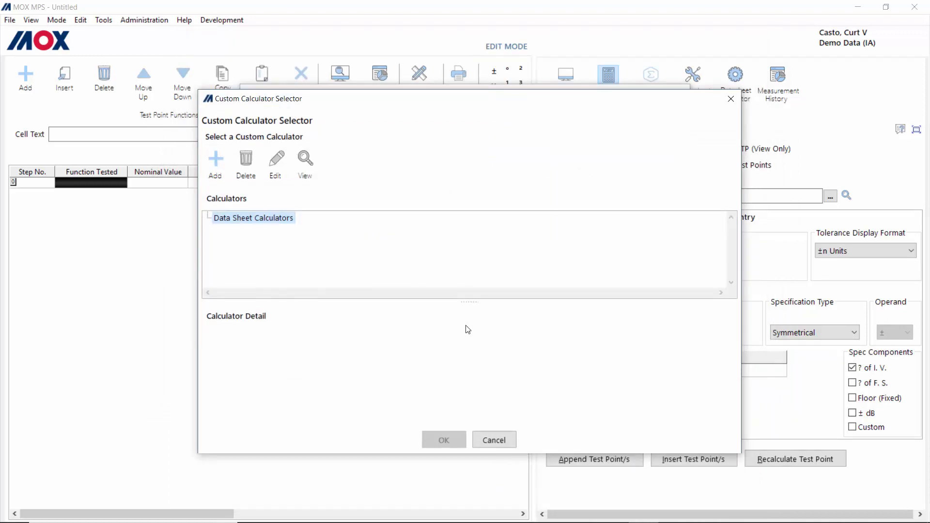
pyautogui.click(489, 436)
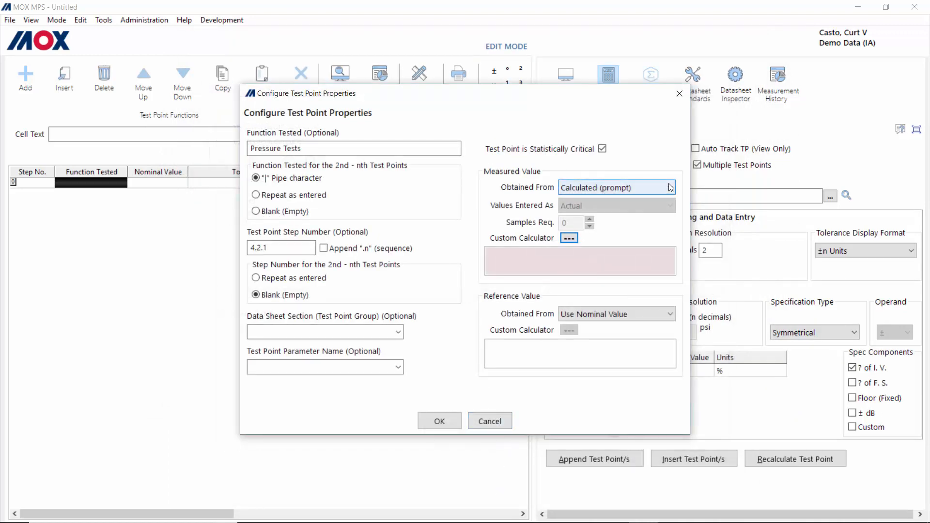
# Step: Set the measured value's Obtained From to Direct Entry (one value)
pyautogui.click(670, 188)
pyautogui.click(637, 200)
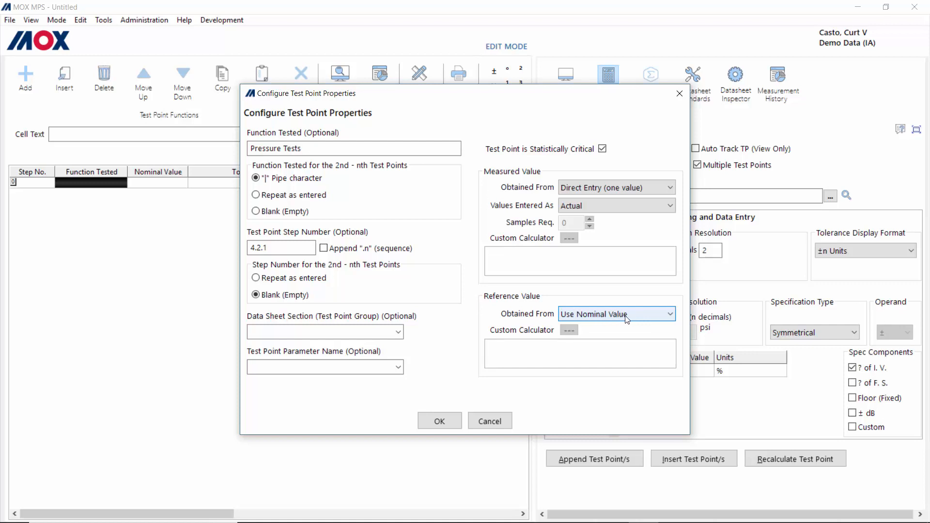
# Step: Keep Use Nominal Value as the reference source and confirm the test point properties
pyautogui.click(670, 318)
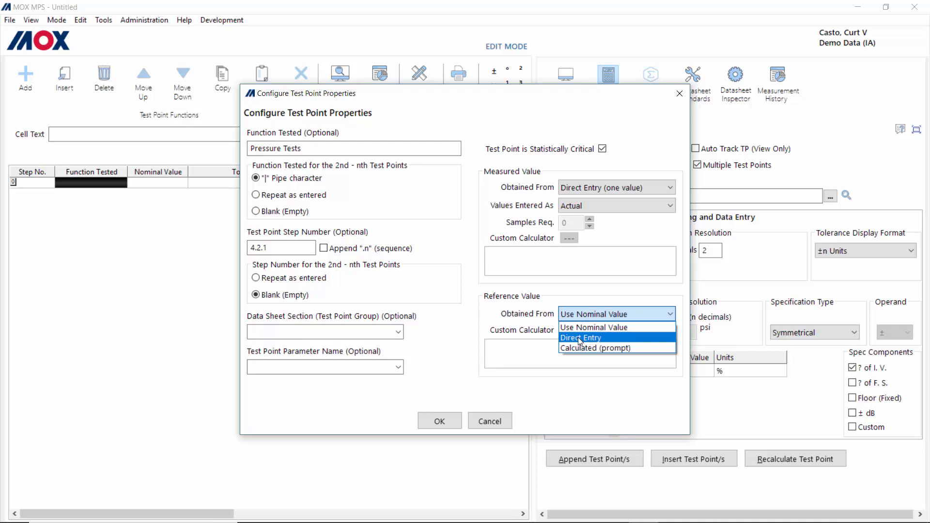
pyautogui.click(608, 329)
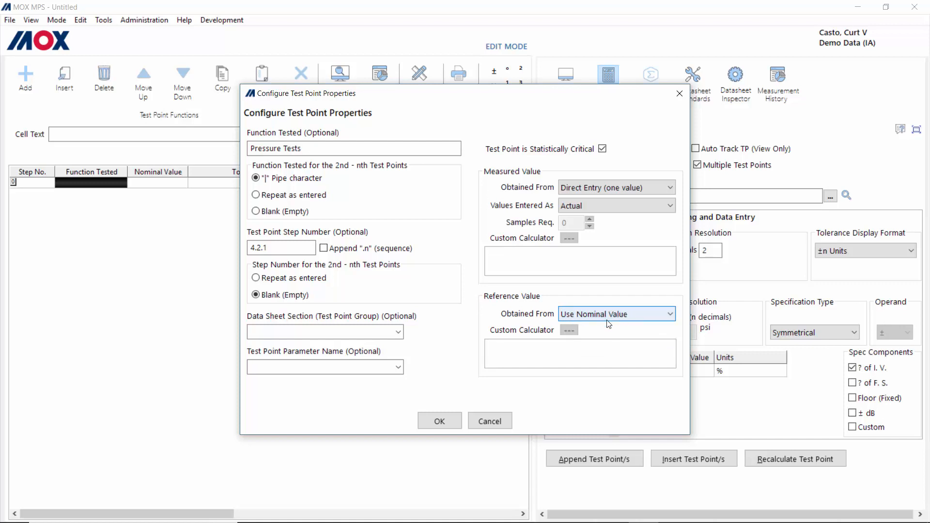
pyautogui.click(435, 421)
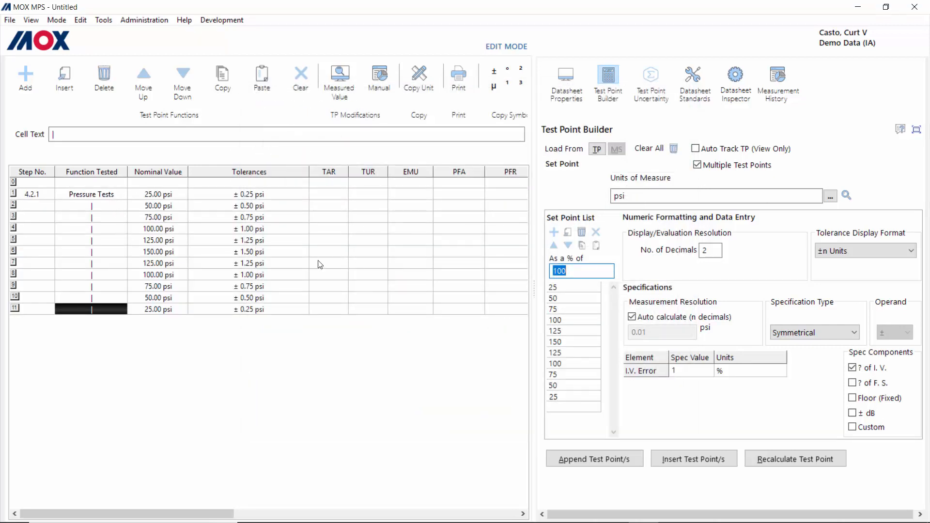
pyautogui.click(31, 19)
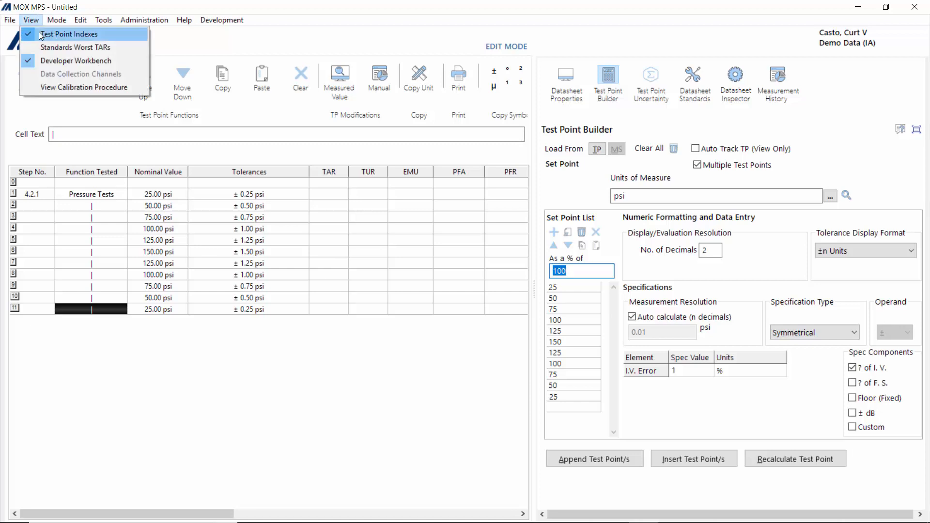
pyautogui.click(68, 64)
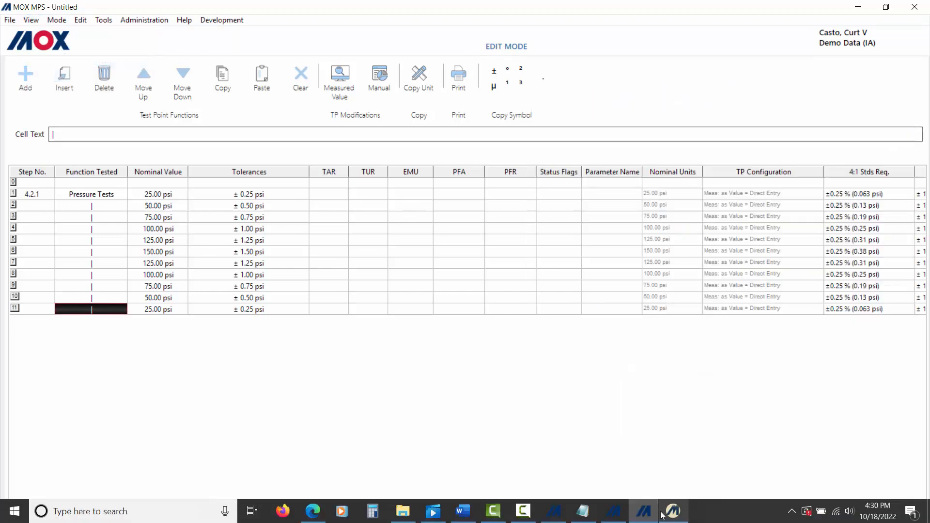
pyautogui.moveTo(647, 517); pyautogui.dragTo(865, 517)
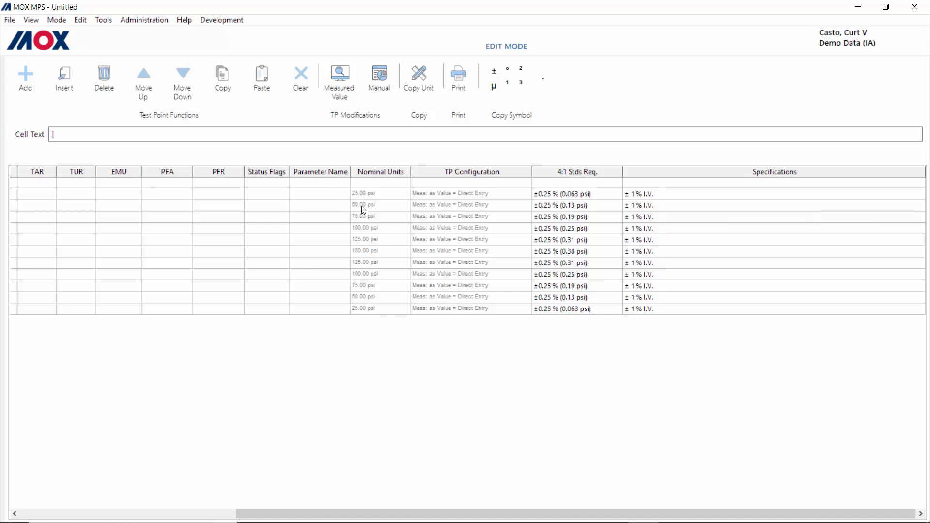
pyautogui.hscroll(-10, 363, 246)
pyautogui.click(31, 19)
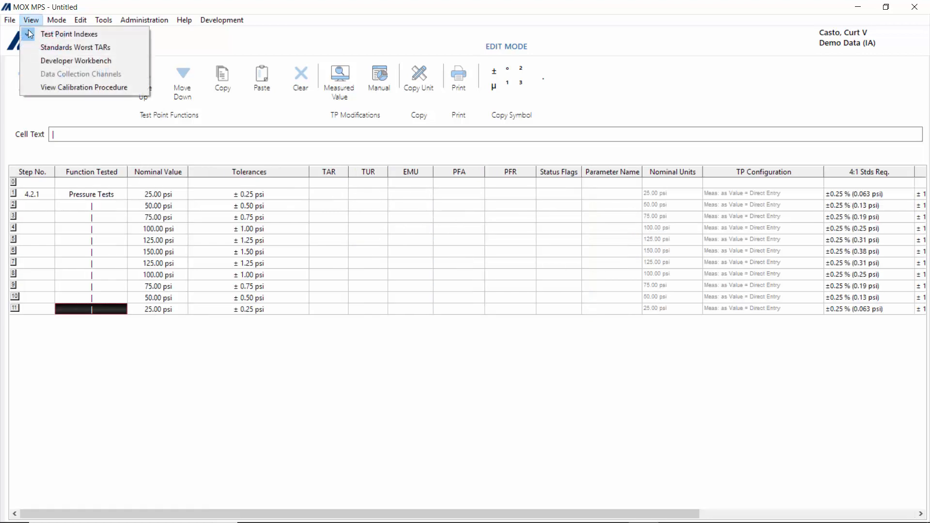
pyautogui.click(57, 60)
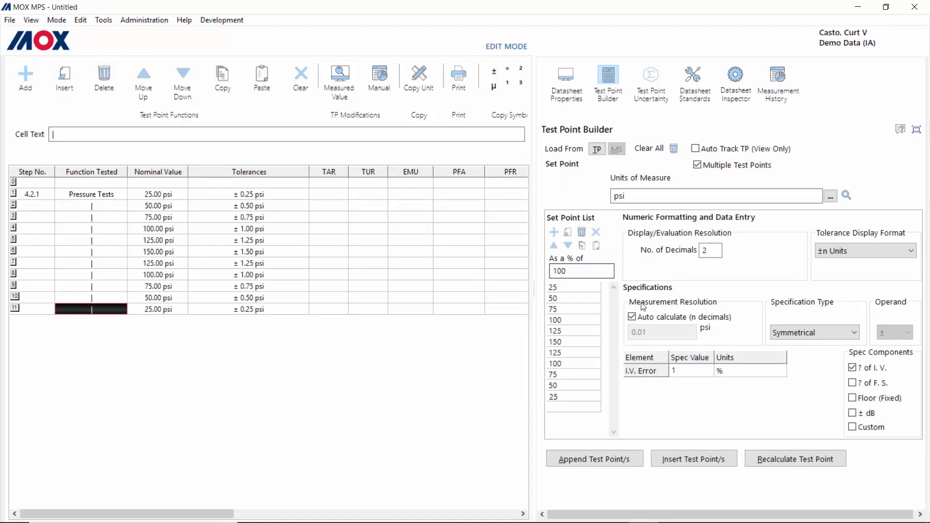
pyautogui.click(154, 197)
pyautogui.click(161, 220)
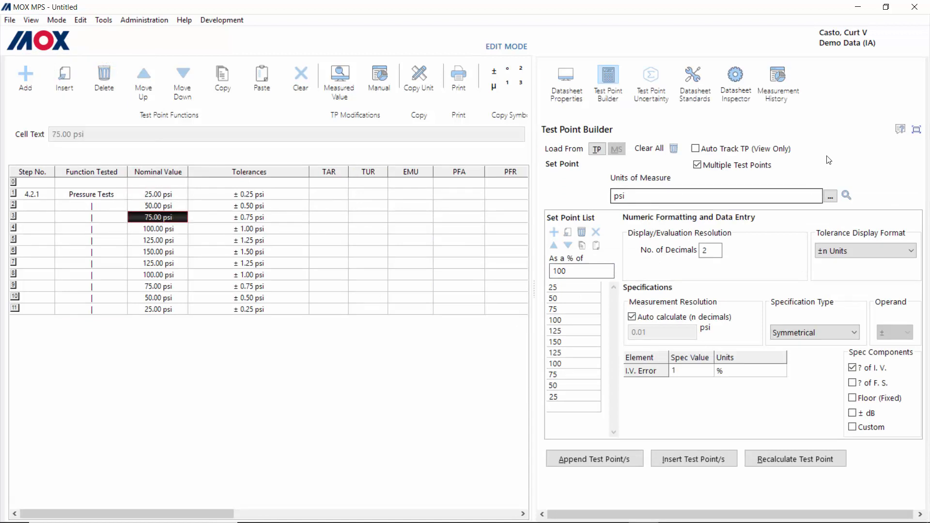
# Step: Clear the Test Point Builder and reload it from the 150.00 psi test point's specifications
pyautogui.click(675, 150)
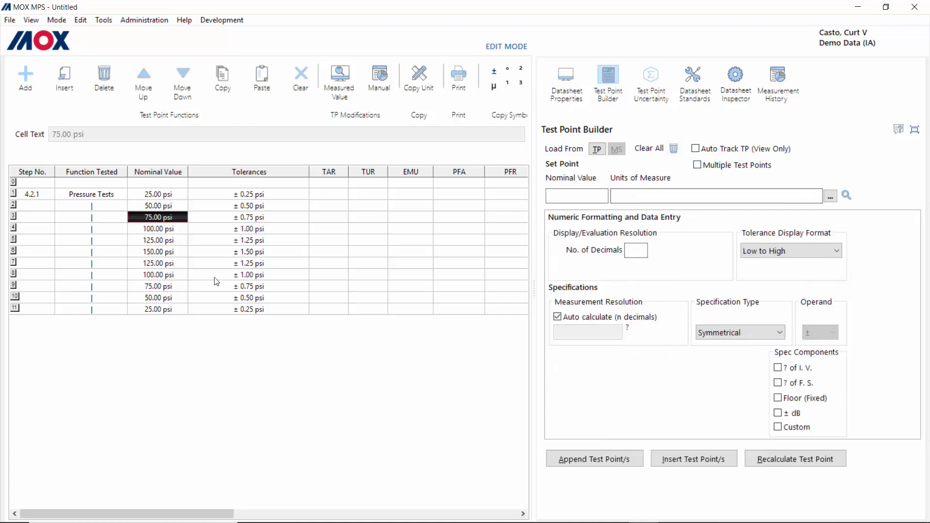
pyautogui.click(154, 251)
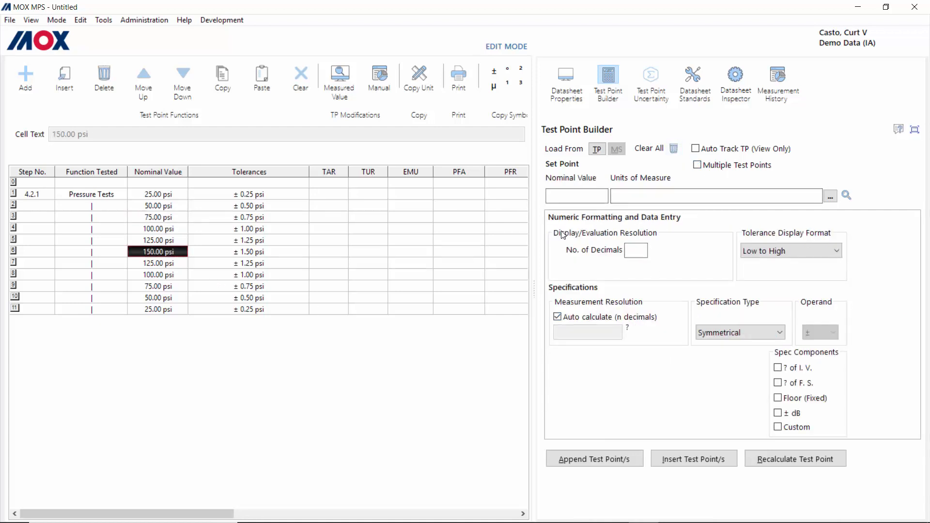
pyautogui.click(596, 149)
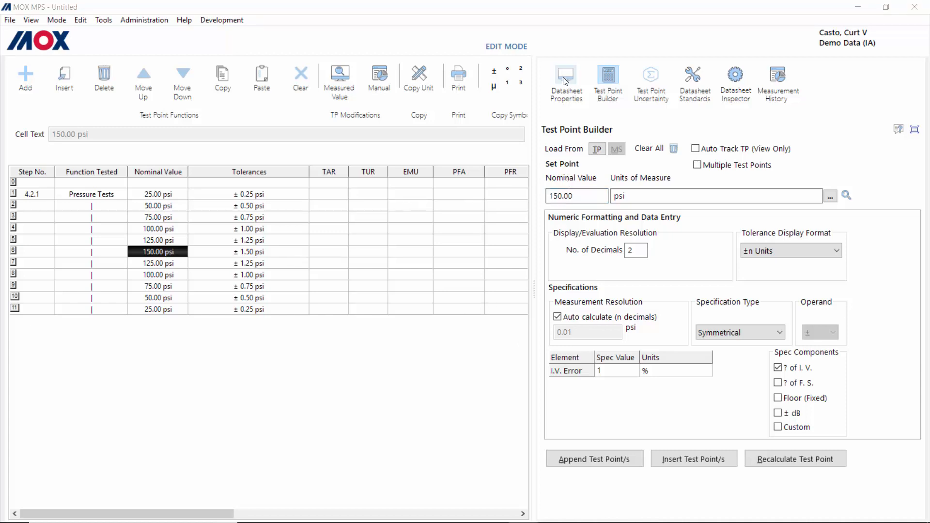
pyautogui.click(697, 78)
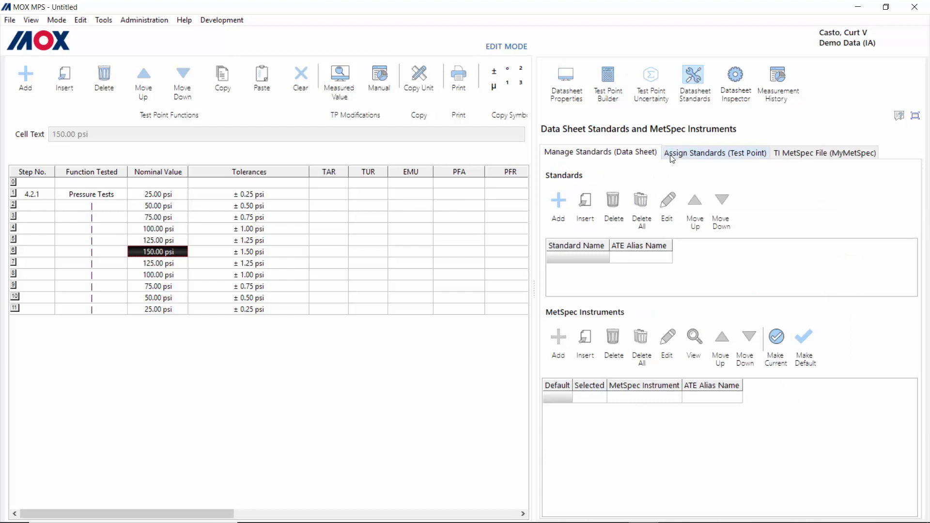
# Step: Add a data sheet standard named 'Pressure Calibrator' and select it
pyautogui.click(560, 202)
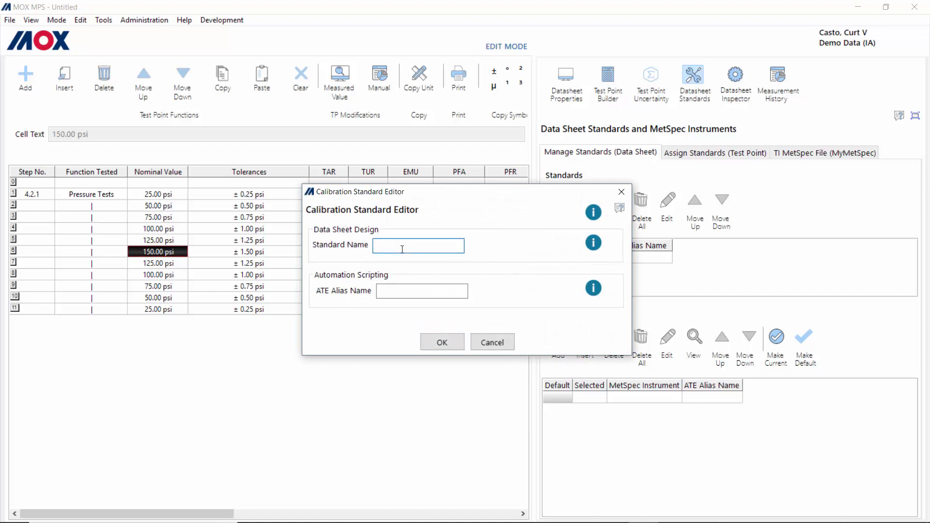
pyautogui.write('Pressure Calibrator')
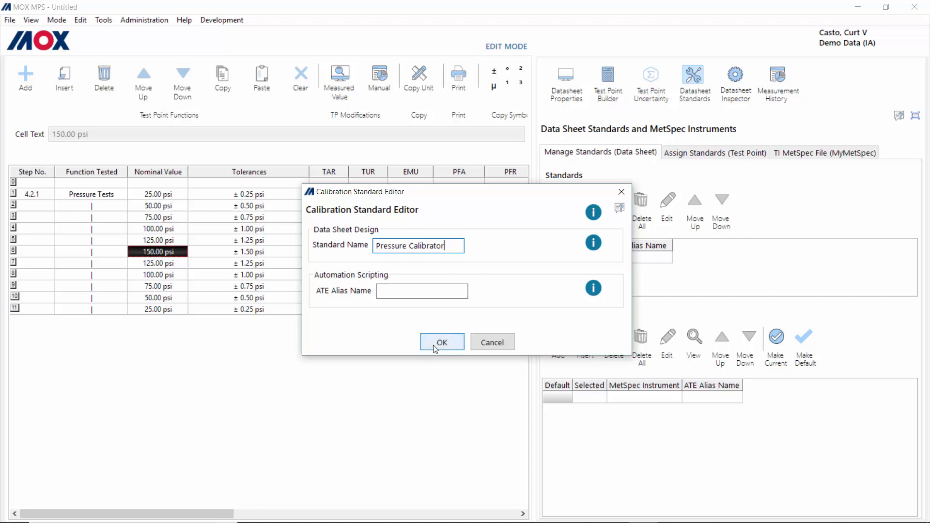
pyautogui.click(438, 343)
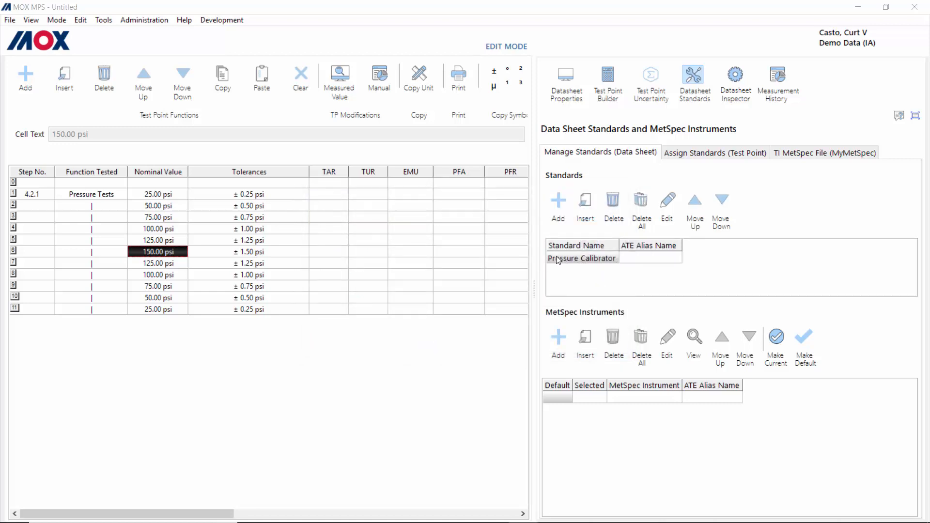
pyautogui.click(599, 259)
# Step: Import the Mensor CPC 6050 from the MetSpec catalog with its 365 Day specifications
pyautogui.click(565, 338)
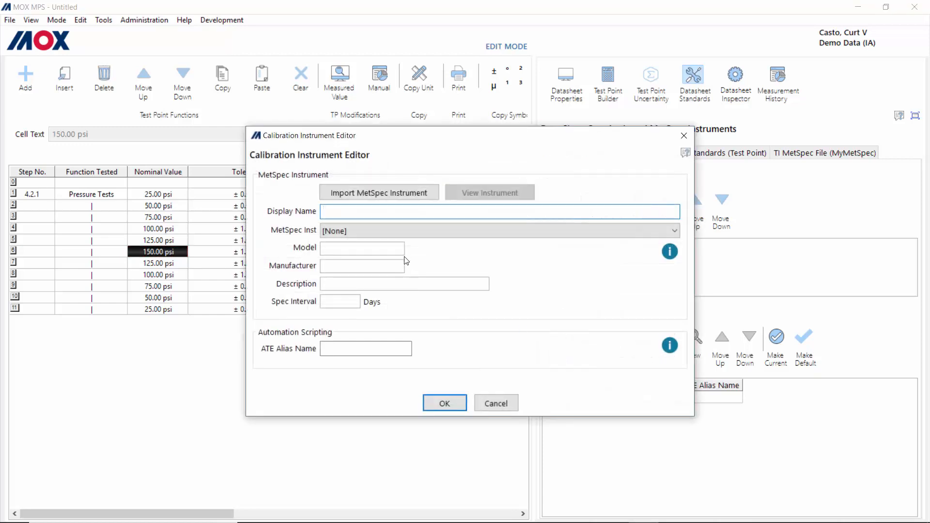
pyautogui.click(361, 193)
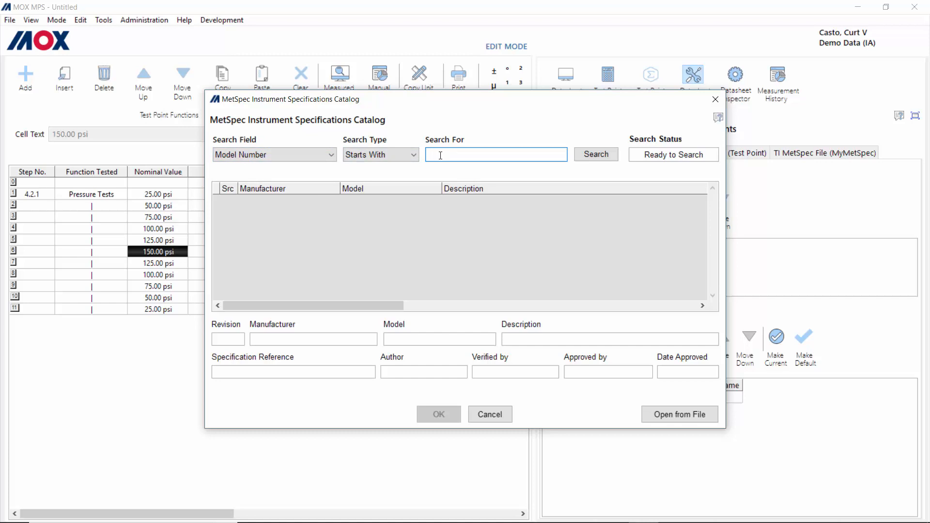
pyautogui.write('CPC')
pyautogui.press('Return')
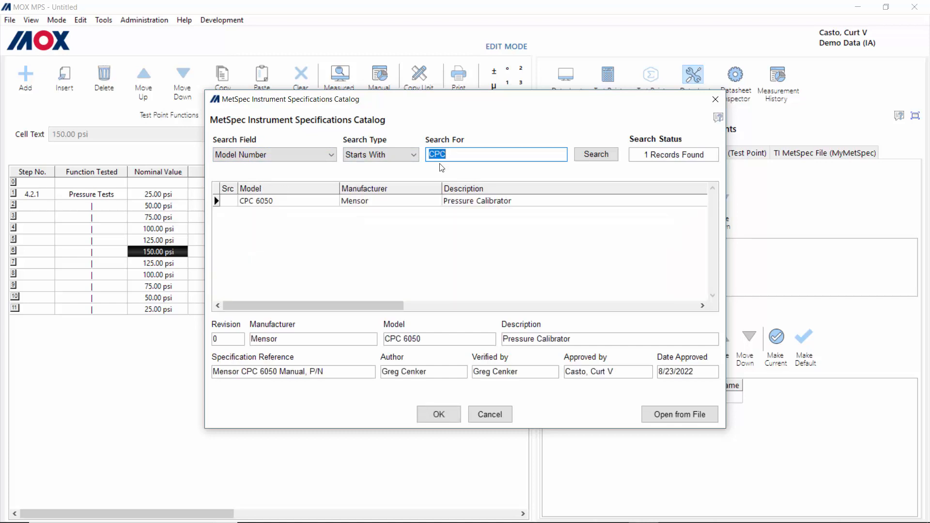
pyautogui.click(266, 205)
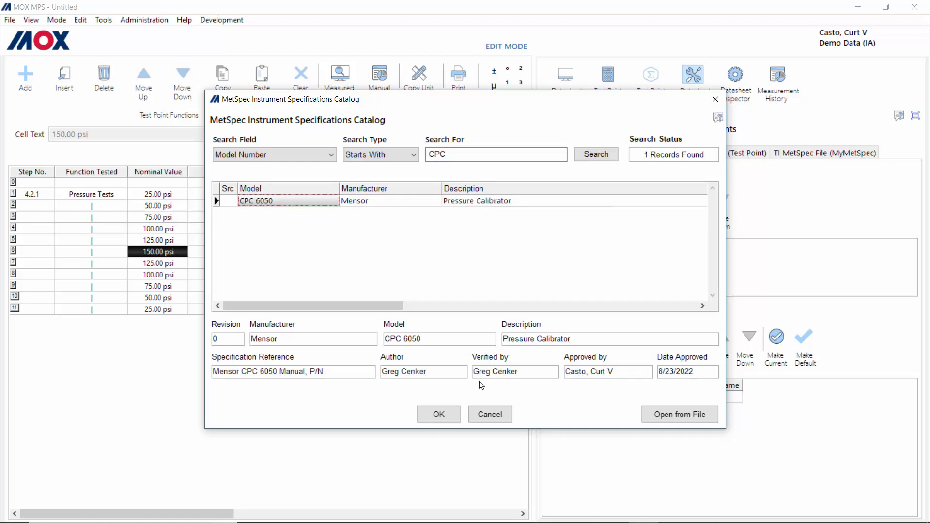
pyautogui.click(438, 415)
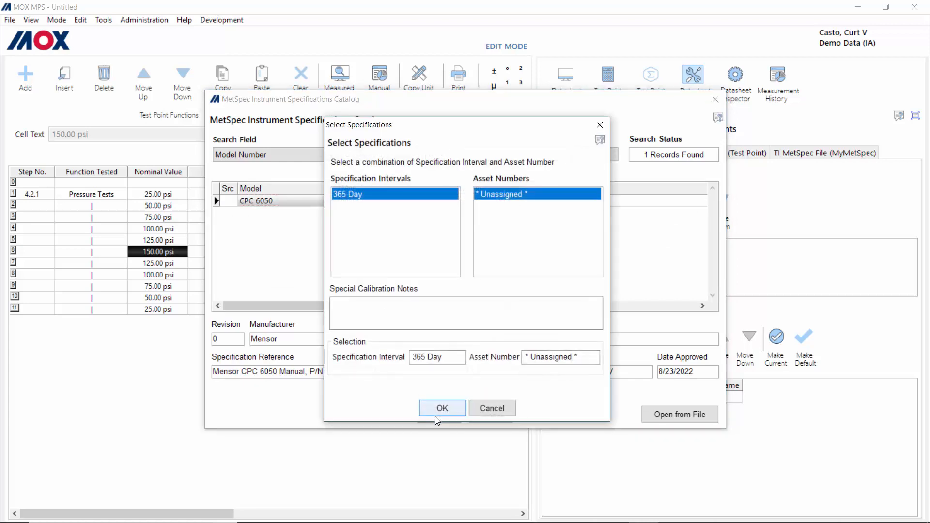
pyautogui.click(443, 409)
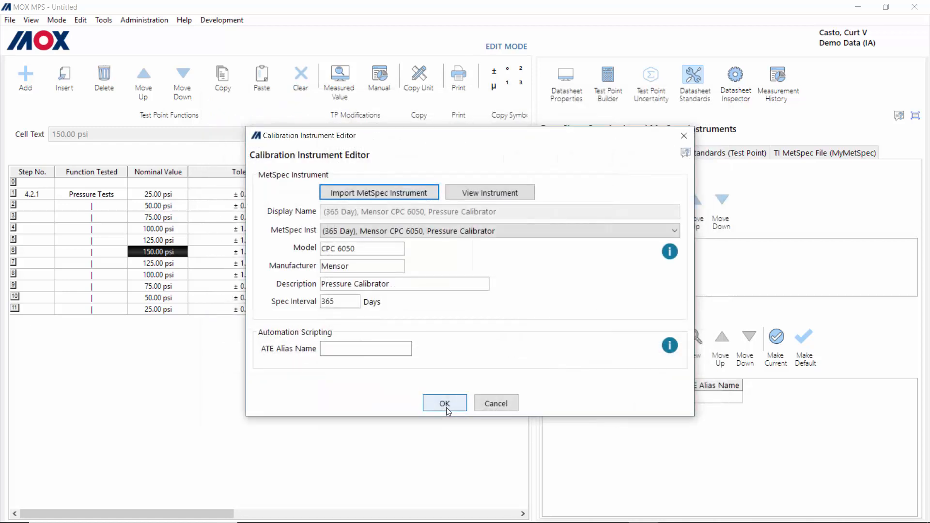
pyautogui.click(446, 406)
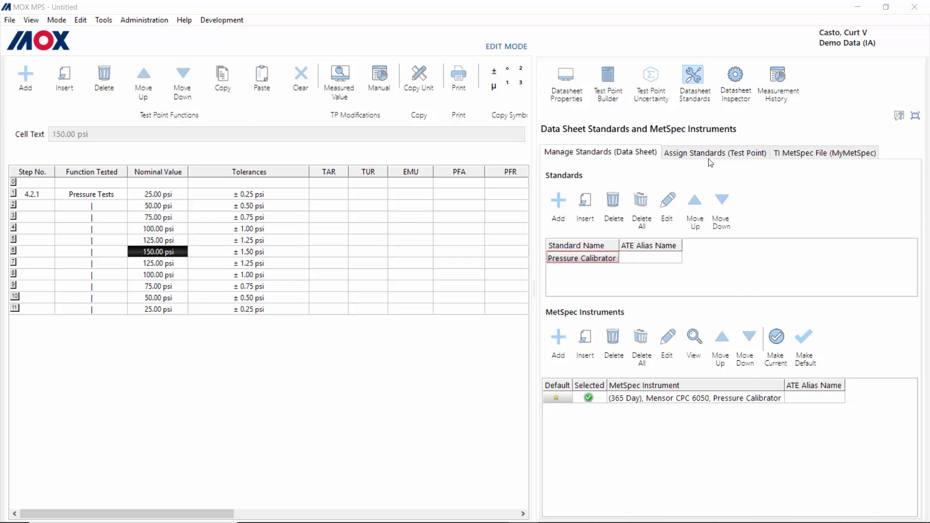
# Step: Auto-assign the Mensor CPC 6050 ranges to all test points under Assign Standards (Test Point)
pyautogui.click(740, 156)
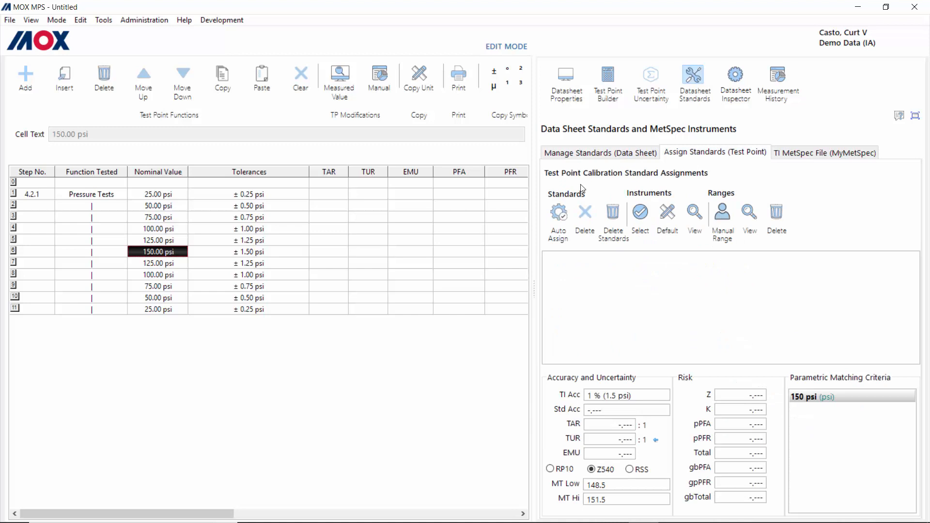
pyautogui.click(560, 217)
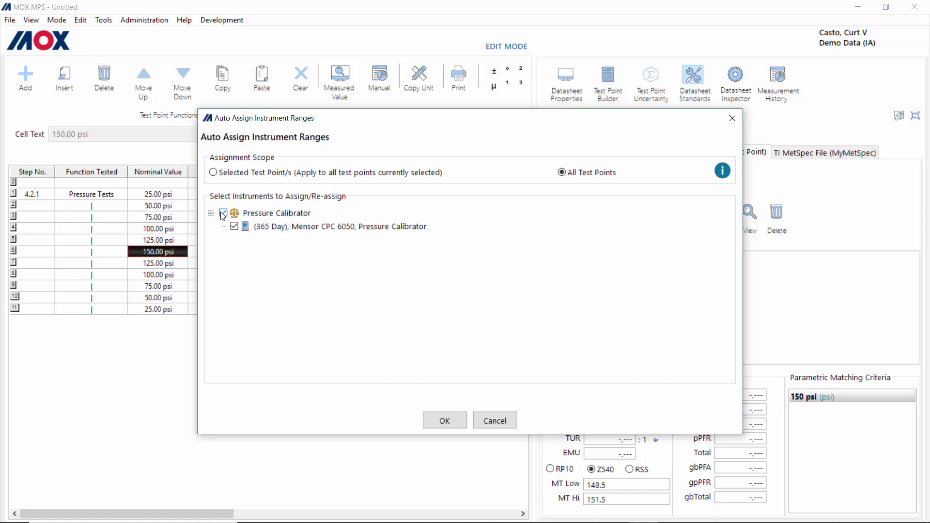
pyautogui.click(453, 425)
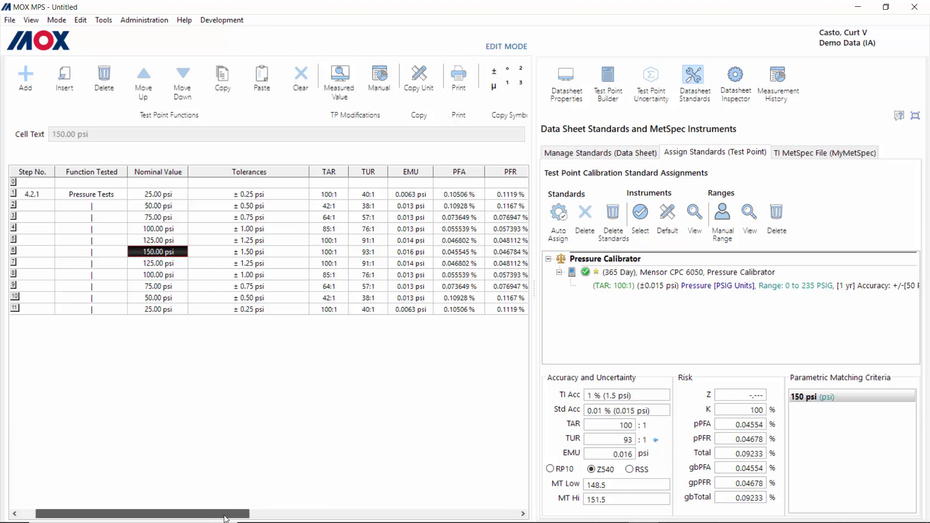
pyautogui.moveTo(211, 517); pyautogui.dragTo(256, 519)
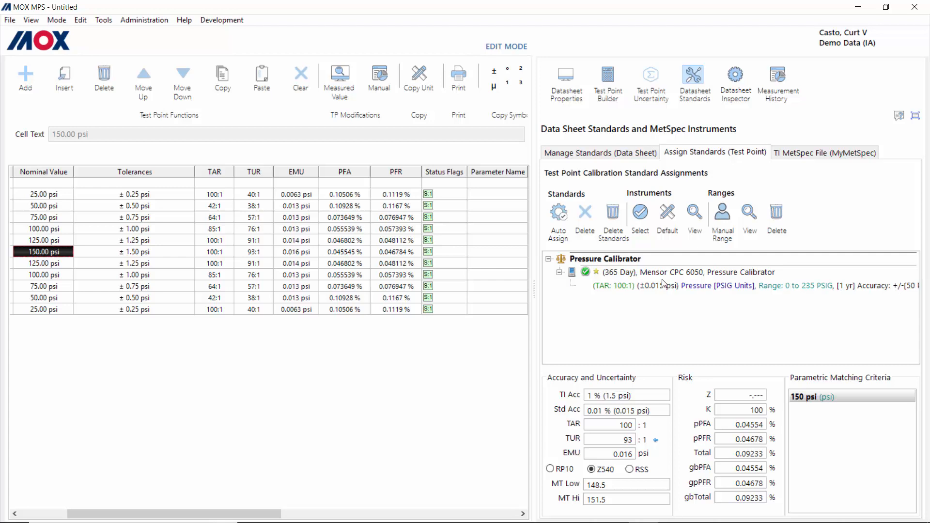
# Step: Open the Test Point Uncertainty Editor for the 150.00 psi point
pyautogui.click(655, 80)
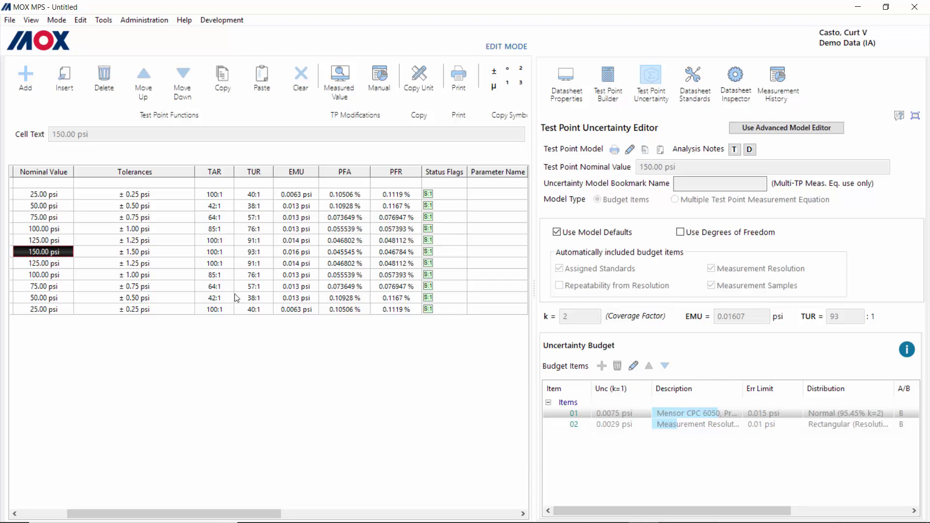
# Step: Open the Document History dialog from File > Data Sheet Template's approval entry
pyautogui.click(10, 20)
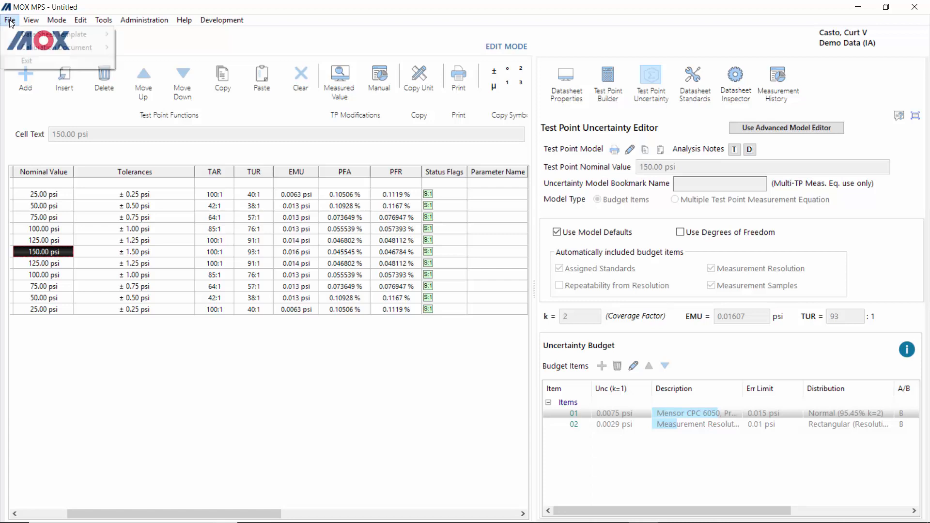
pyautogui.moveTo(36, 34)
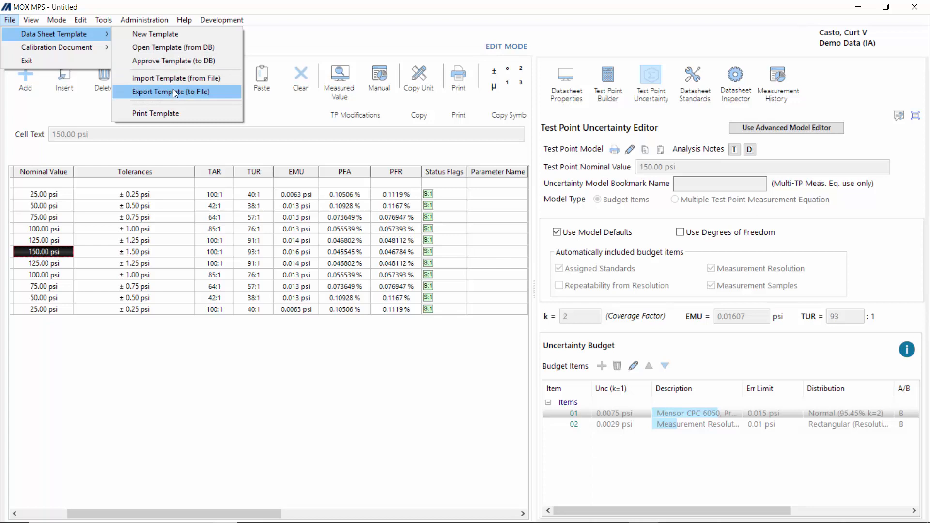
pyautogui.click(170, 61)
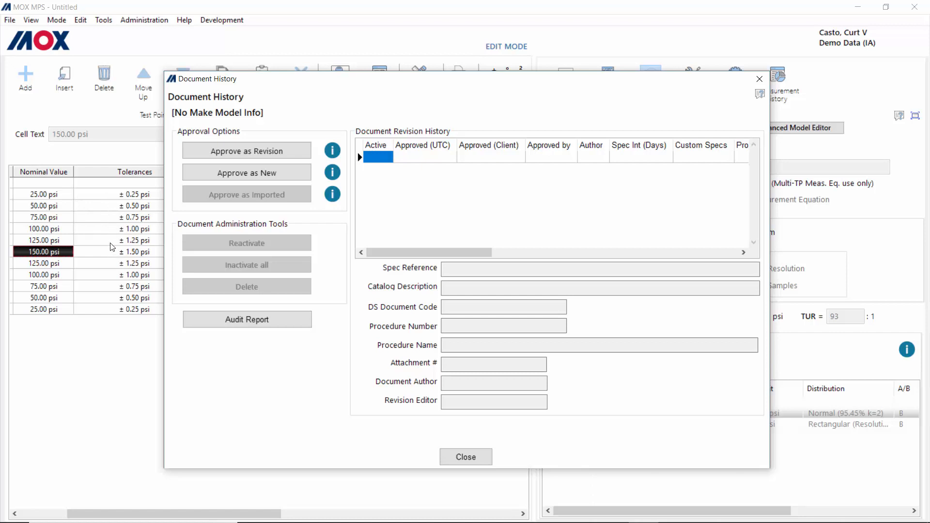
# Step: Start Approve as New, cancel the sign-in prompt, and close Document History unapproved
pyautogui.click(260, 176)
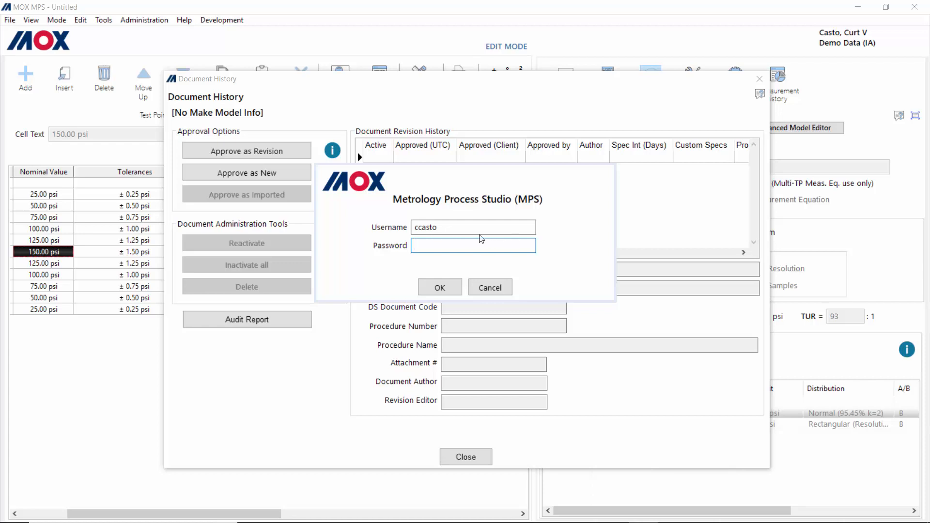
pyautogui.click(501, 289)
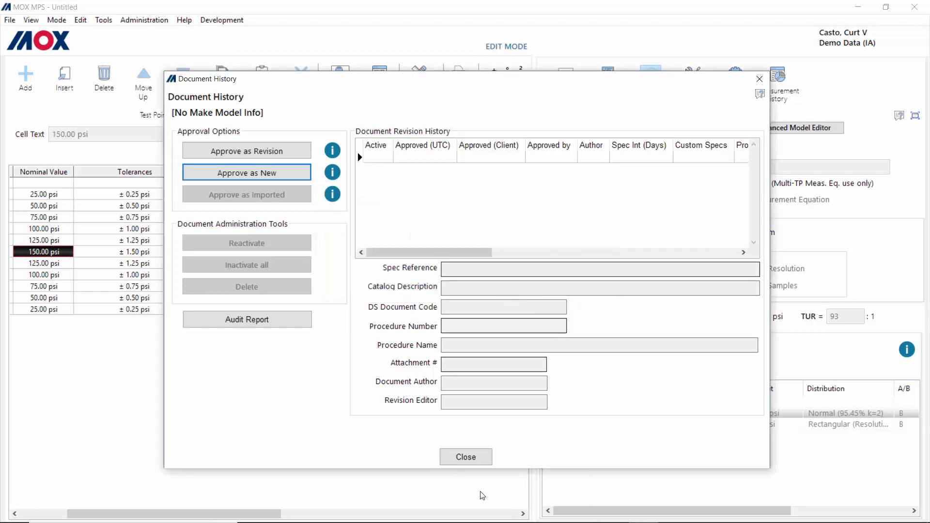
pyautogui.click(466, 457)
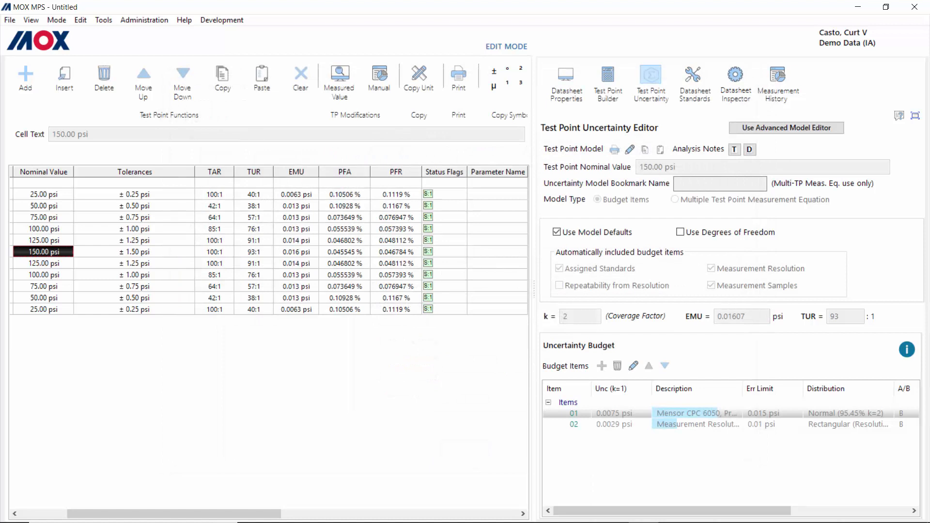
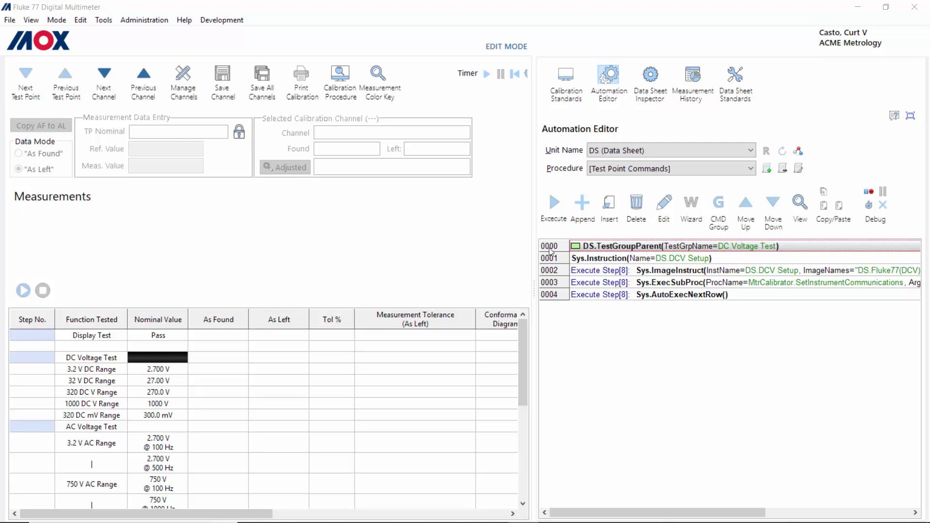
# Step: Leave the working mode unchanged and show the script for the 2.700 V test point
pyautogui.click(56, 20)
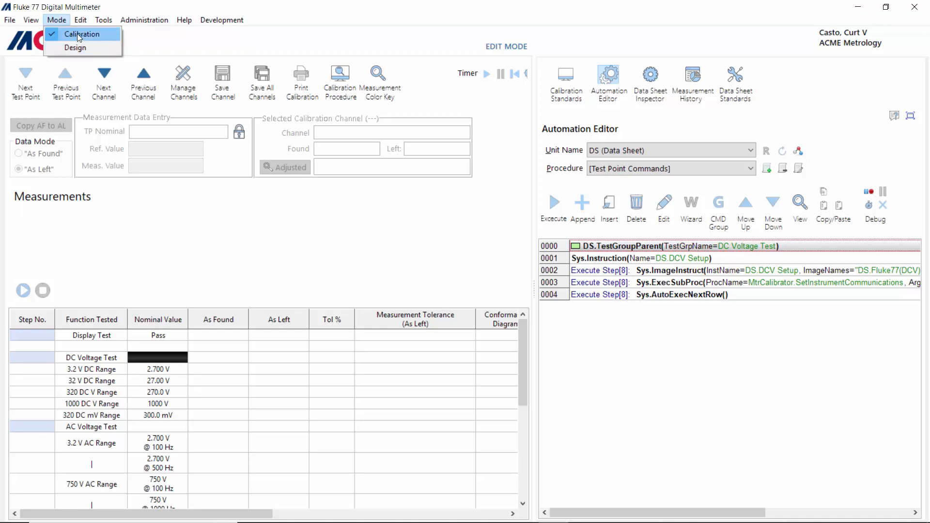
pyautogui.click(61, 21)
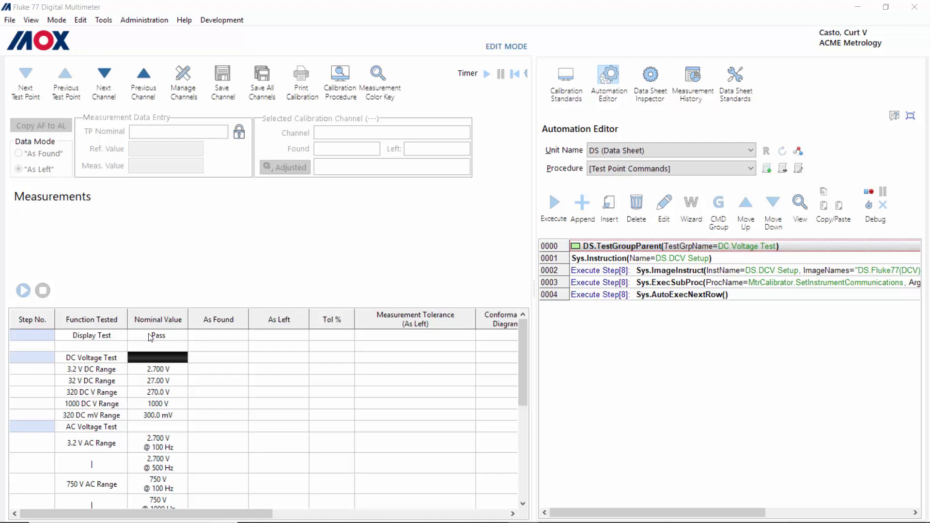
pyautogui.click(166, 372)
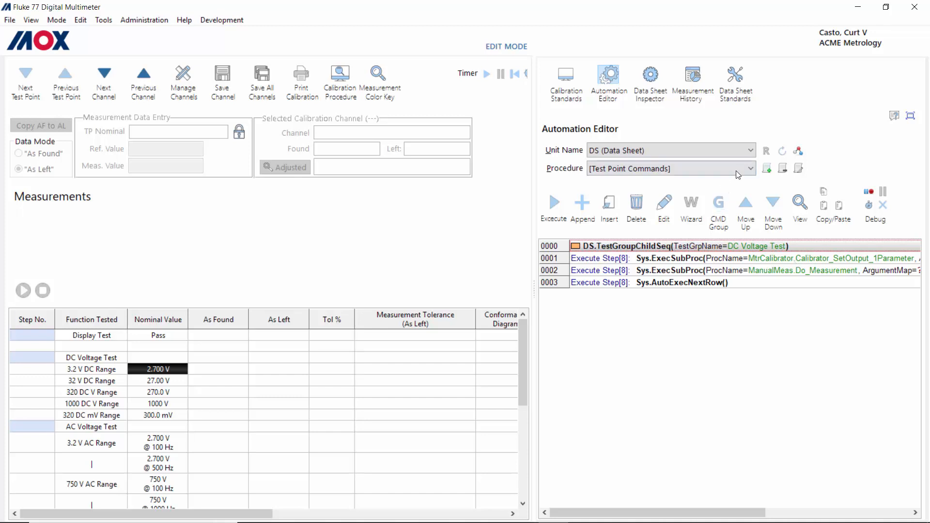
# Step: View MtrCalibrator's Calibrator_SetOutput_2Parameter script, then set the unit back to DS (Data Sheet)
pyautogui.click(751, 150)
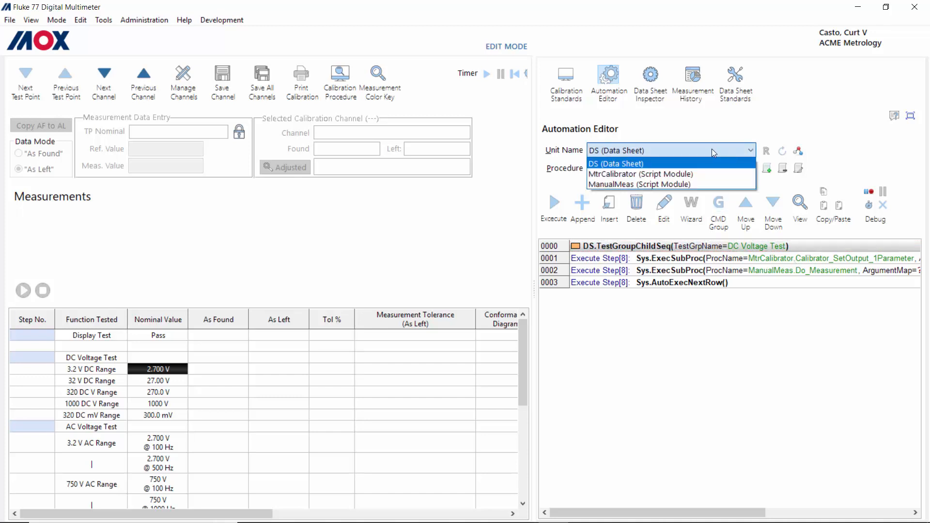
pyautogui.click(640, 175)
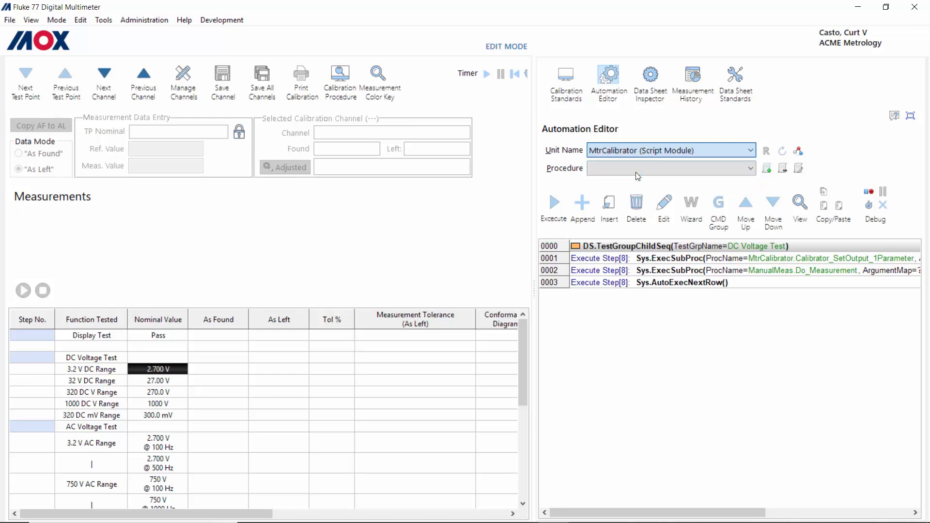
pyautogui.click(752, 169)
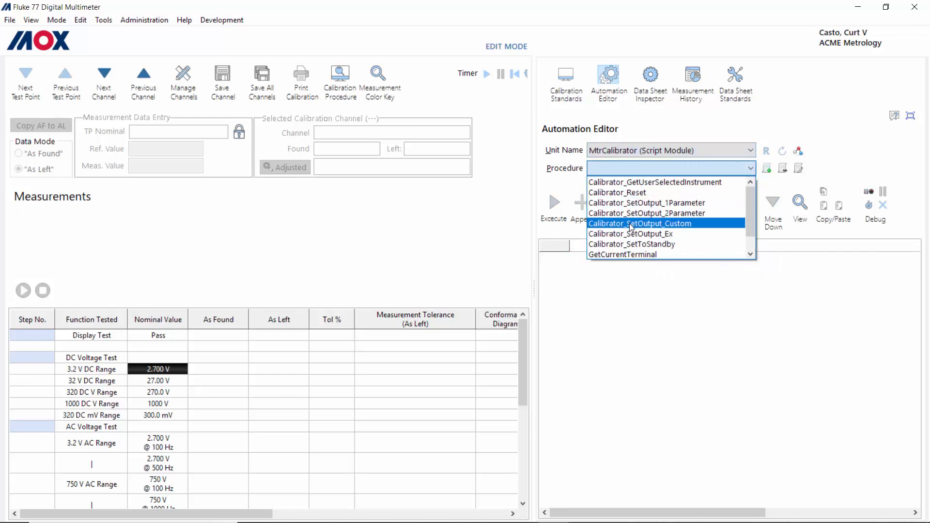
pyautogui.scroll(-1, 631, 226)
pyautogui.scroll(1, 630, 224)
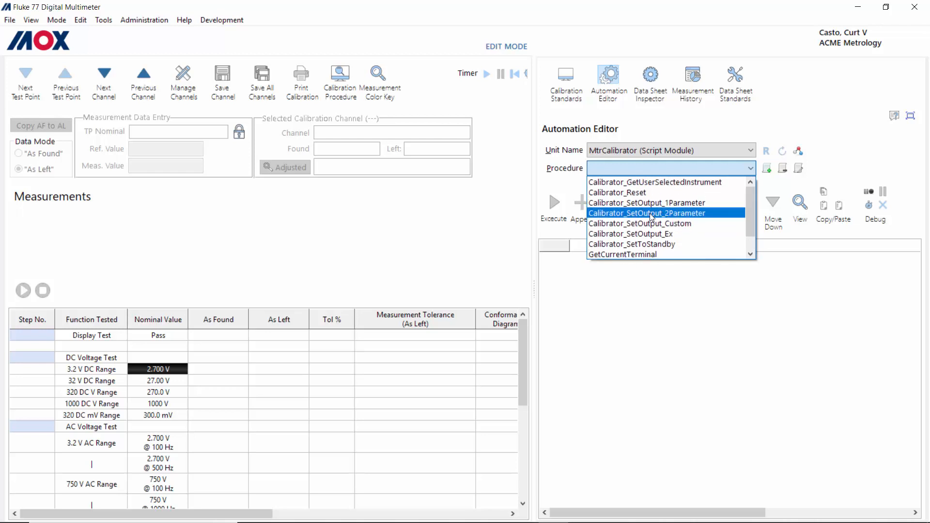
pyautogui.click(650, 213)
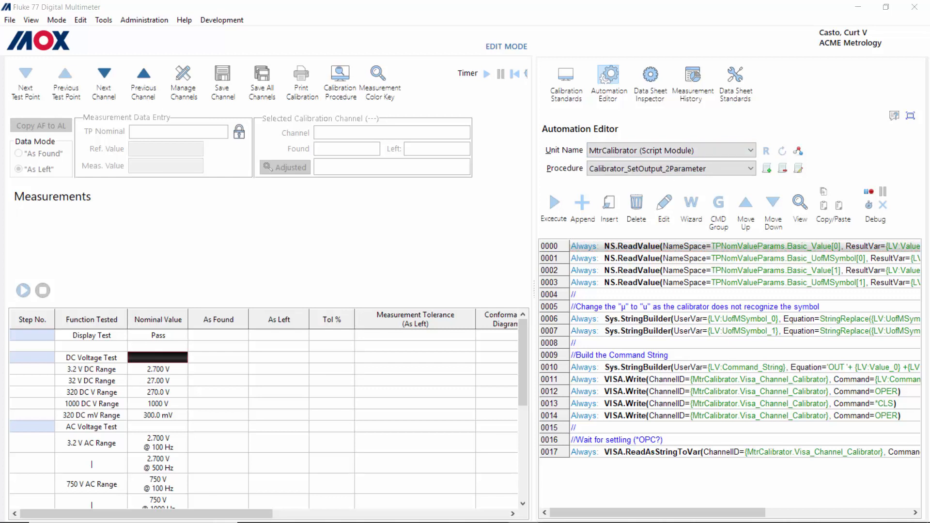
pyautogui.click(690, 149)
pyautogui.click(671, 161)
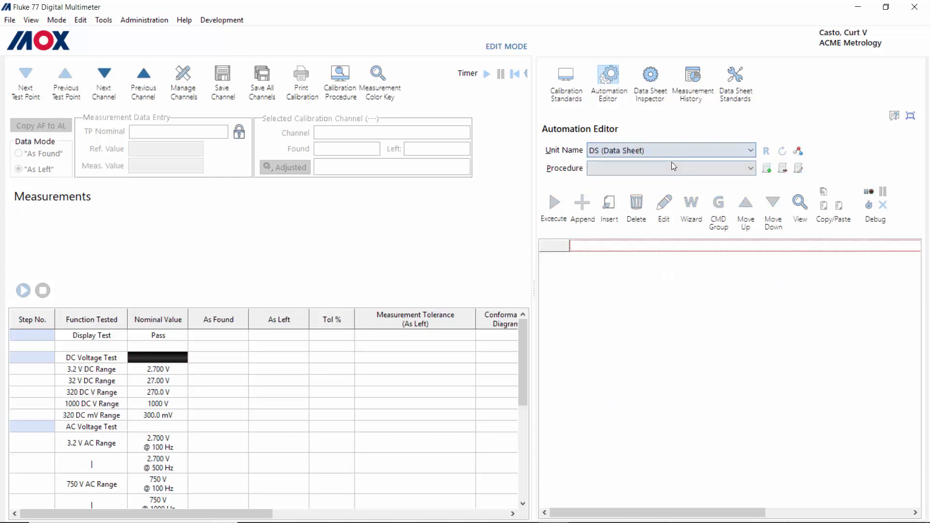
# Step: Load Test Point Commands and execute its line 0002 image-instruction step
pyautogui.click(703, 174)
pyautogui.click(687, 183)
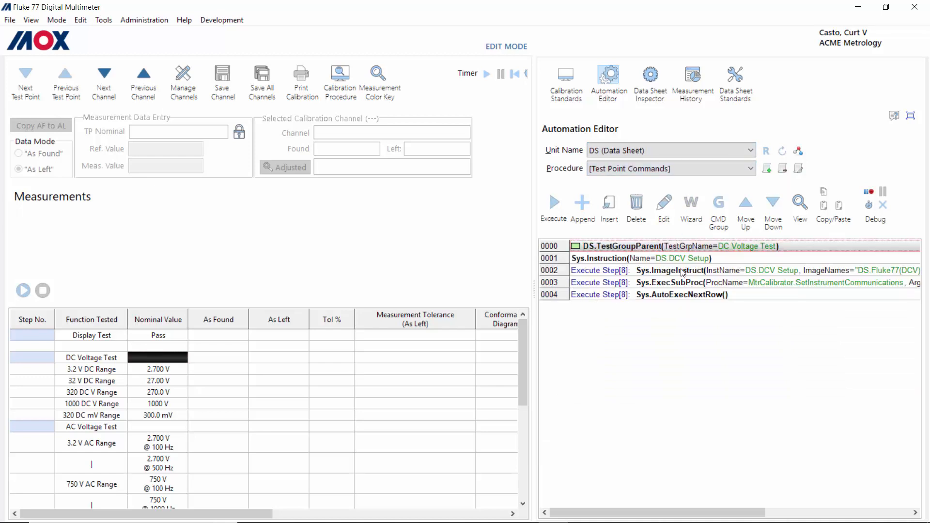
pyautogui.click(613, 276)
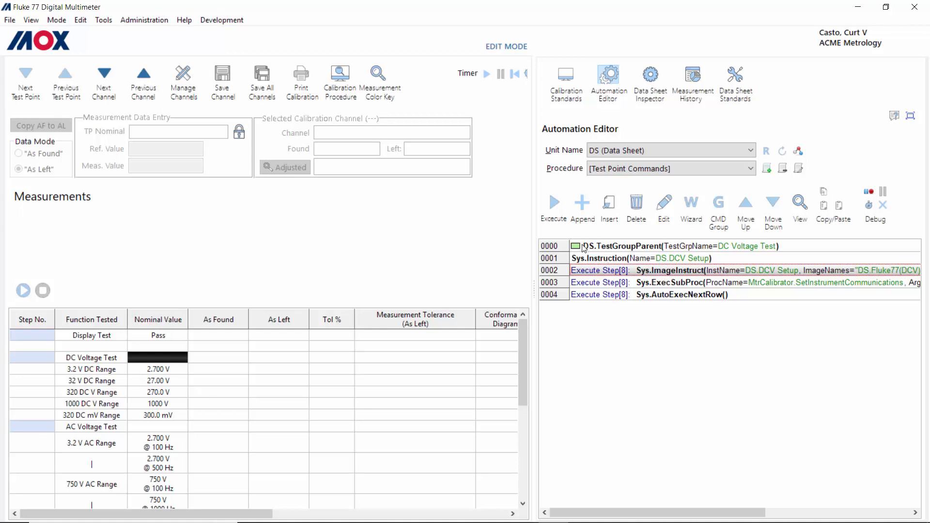
pyautogui.click(556, 201)
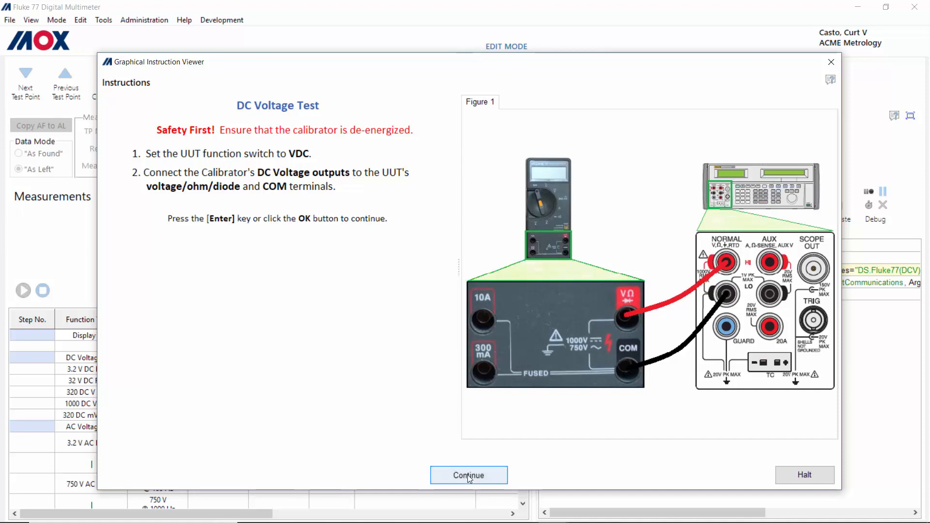
# Step: Close the preview and open line 0002's Sys.ImageInstruct command in the Command Builder
pyautogui.press('Return')
pyautogui.doubleClick(666, 270)
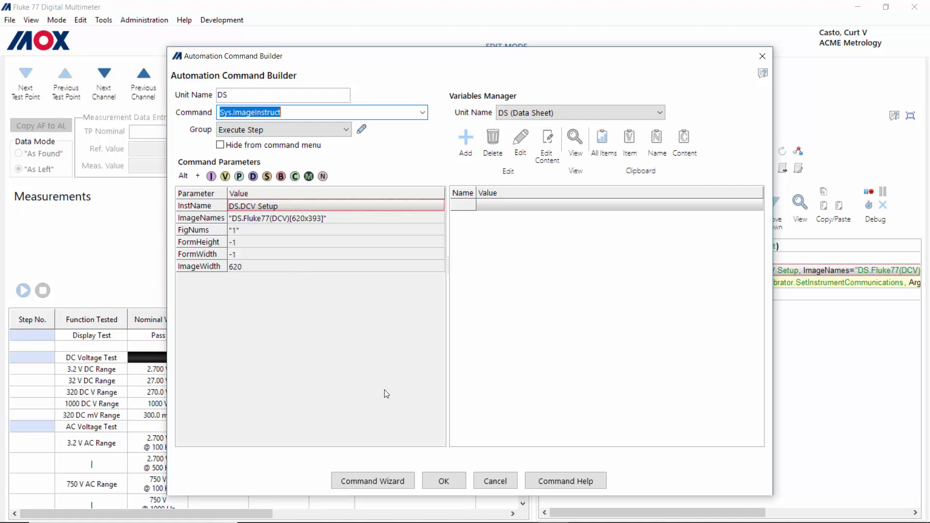
# Step: Set Figure 2 to DS.Fluke77(DCI10A)[620x393], preview it, and accept the two-figure setup
pyautogui.click(373, 481)
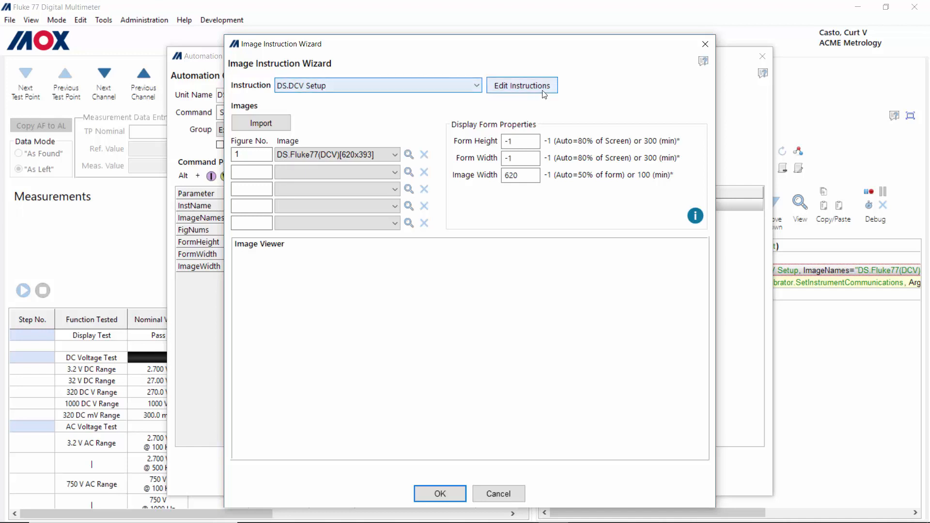
pyautogui.click(477, 86)
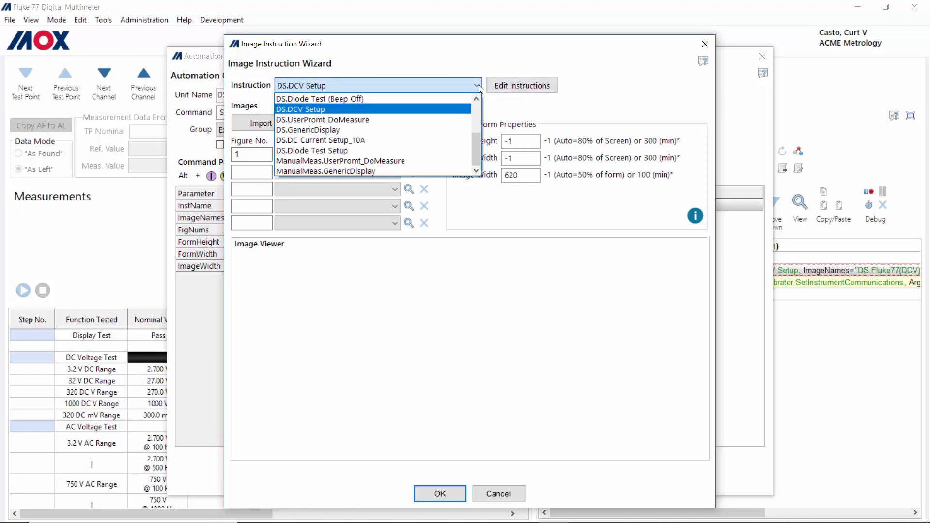
pyautogui.click(517, 91)
pyautogui.click(516, 91)
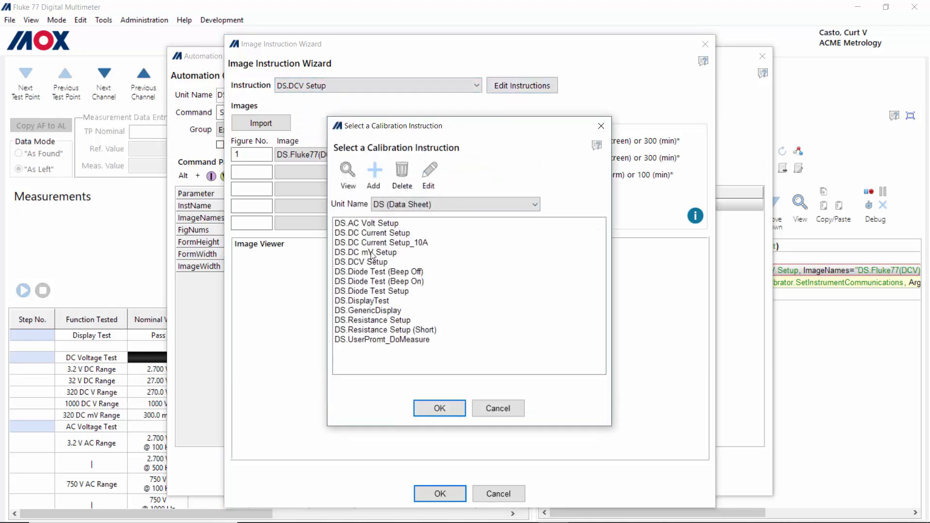
pyautogui.click(381, 254)
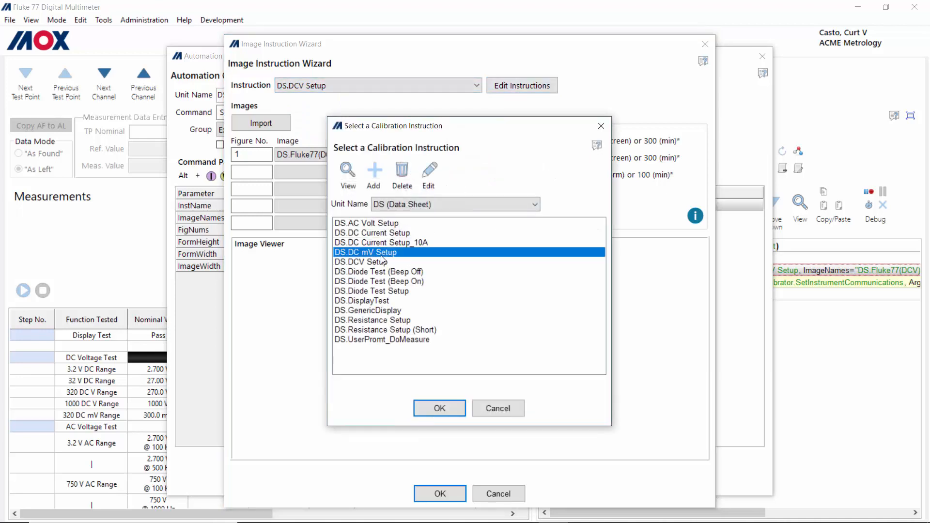
pyautogui.click(433, 177)
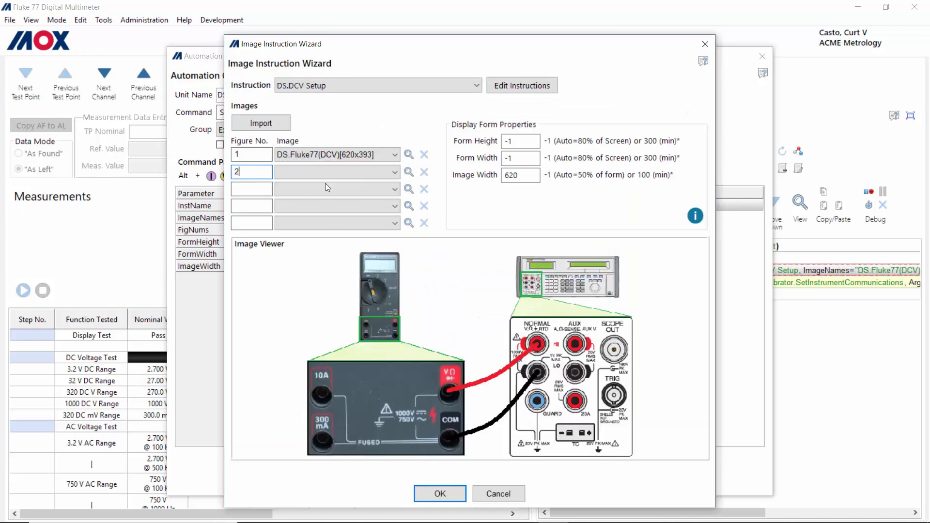
pyautogui.click(395, 173)
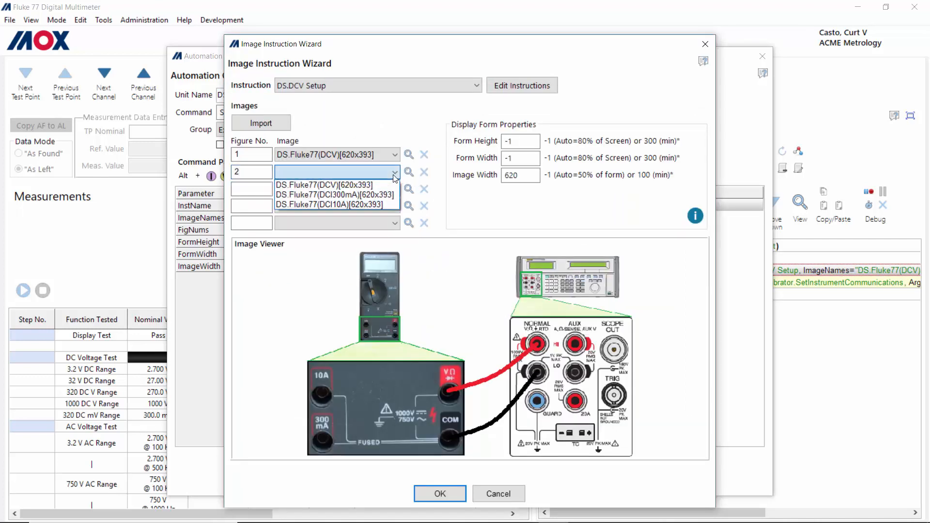
pyautogui.click(361, 206)
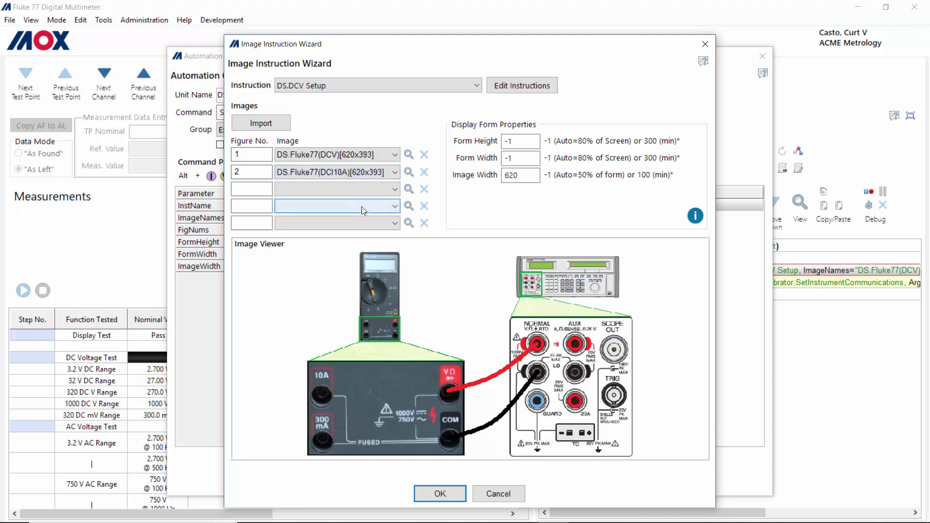
pyautogui.click(411, 173)
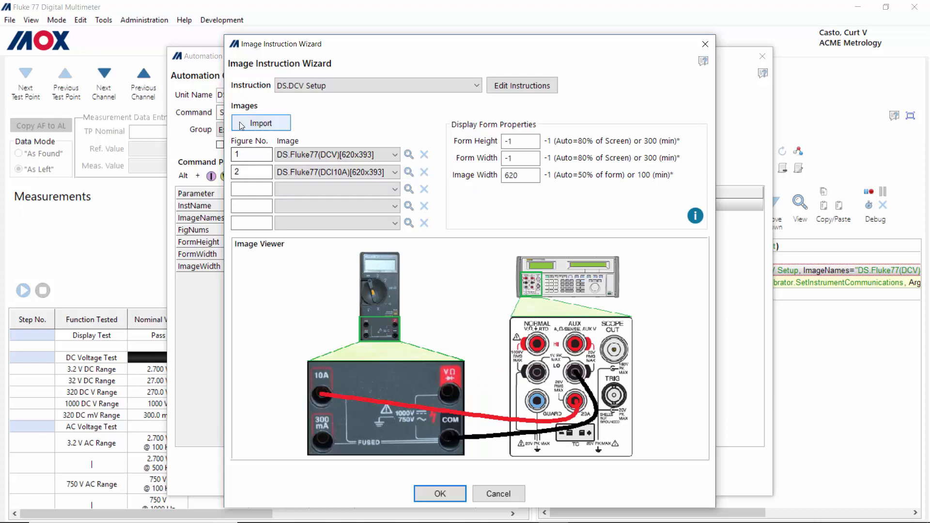
pyautogui.click(440, 494)
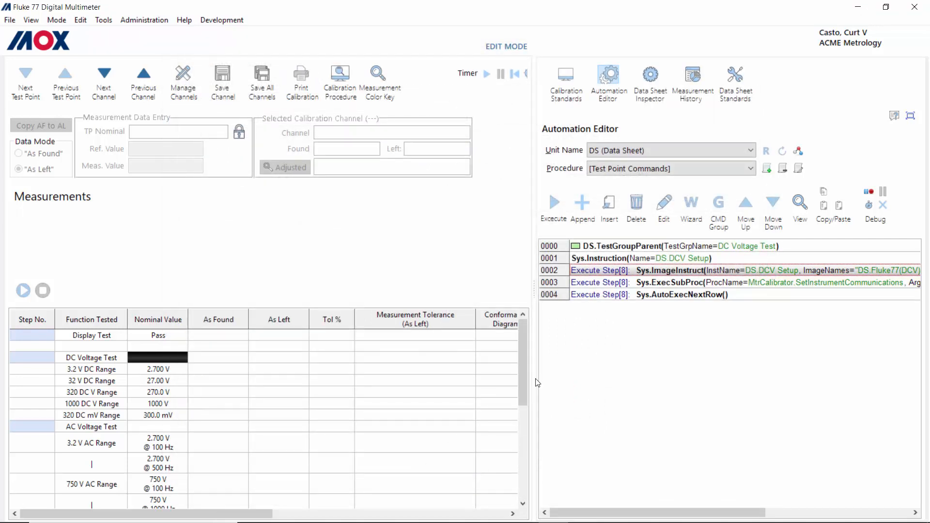
# Step: Execute line 0002, compare the Figure 1 and Figure 2 wiring images, then continue
pyautogui.click(554, 204)
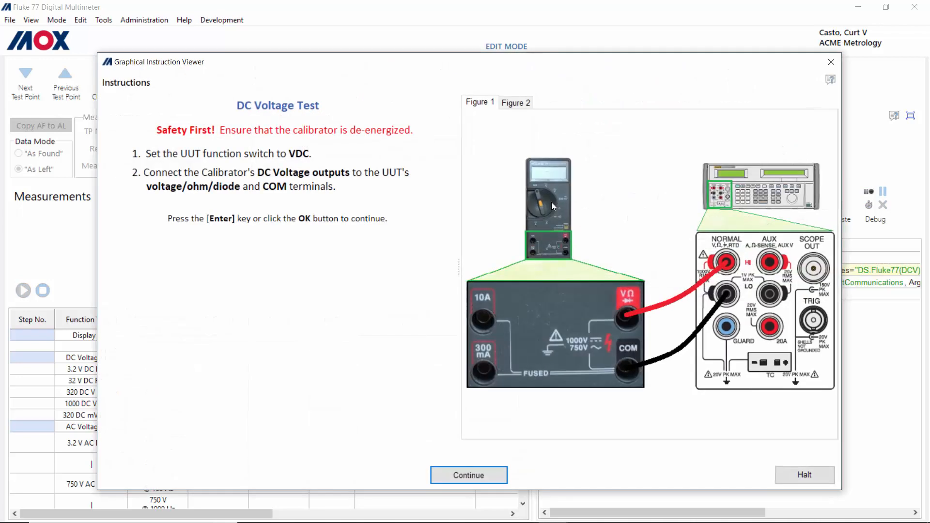
pyautogui.click(523, 103)
pyautogui.click(485, 103)
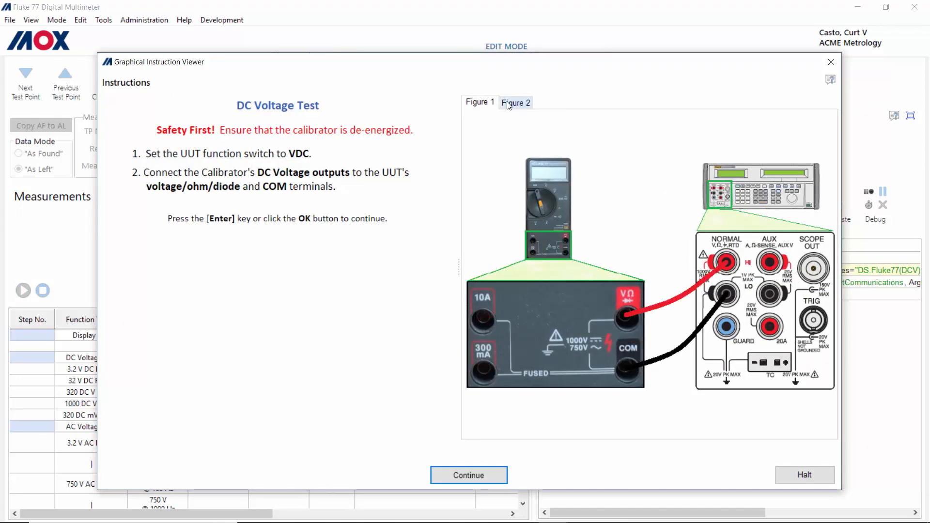
pyautogui.click(516, 102)
pyautogui.click(480, 103)
pyautogui.click(519, 104)
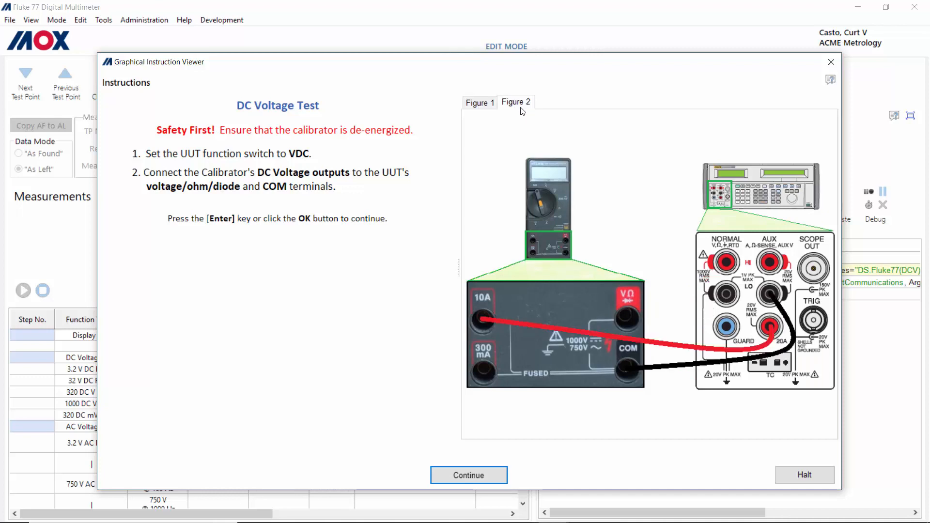
pyautogui.click(465, 477)
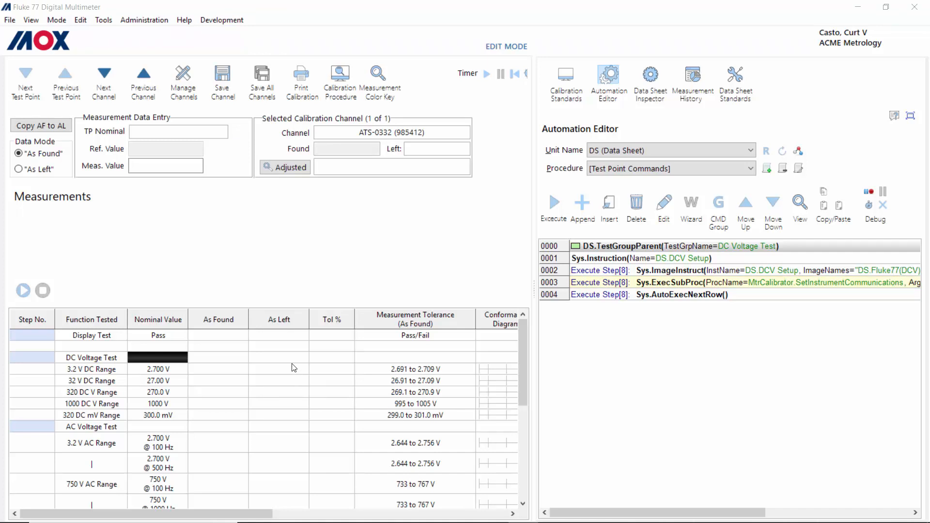
# Step: Select the Display Test point in the test point table
pyautogui.click(90, 337)
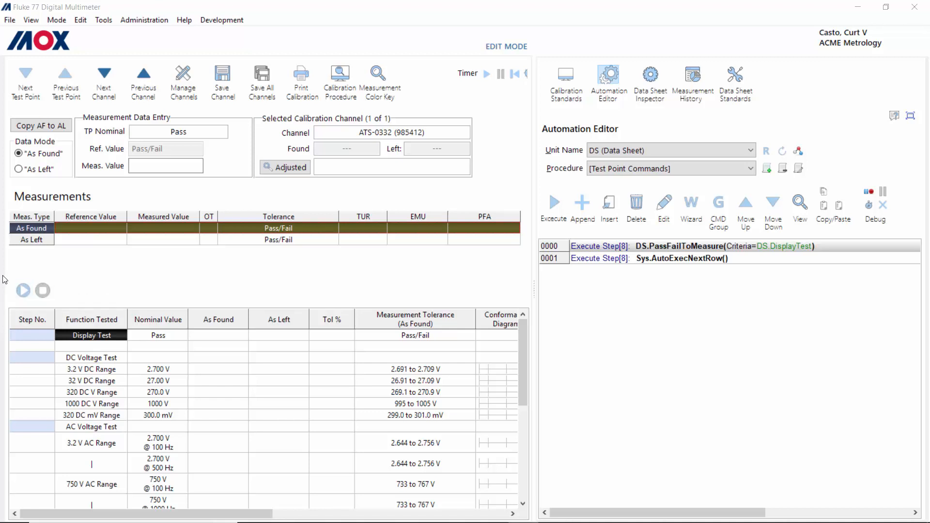
# Step: Run the Display Test point's script and mark the display test Pass
pyautogui.click(23, 290)
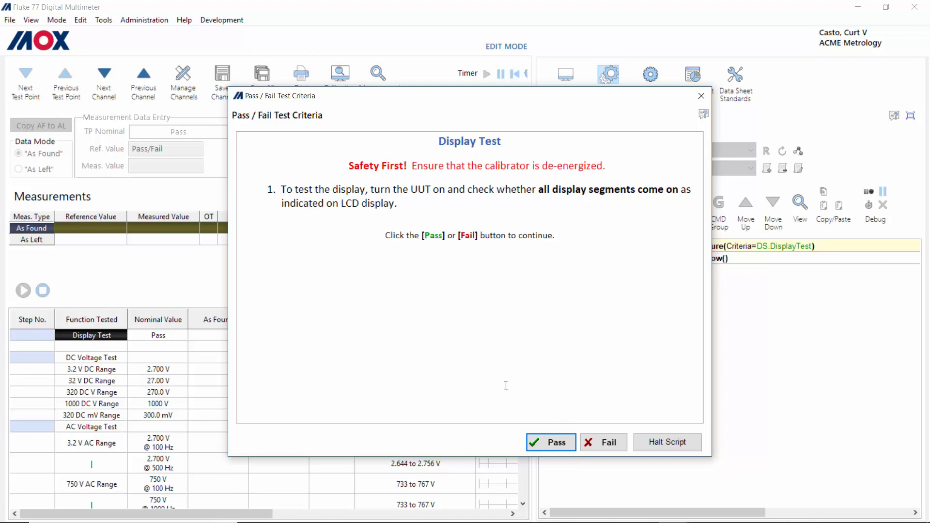
pyautogui.click(553, 443)
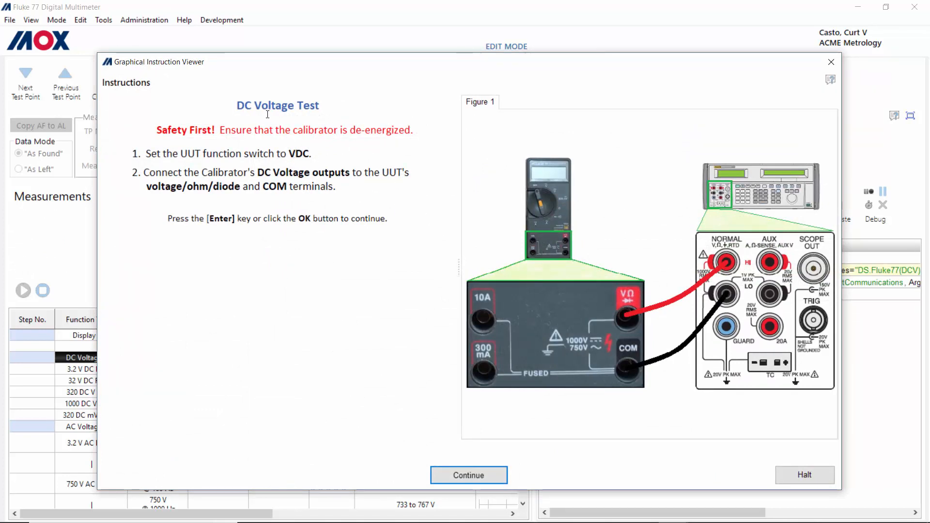
# Step: Continue past the DC Voltage Test wiring instructions to the 2.700 V reading prompt
pyautogui.click(474, 482)
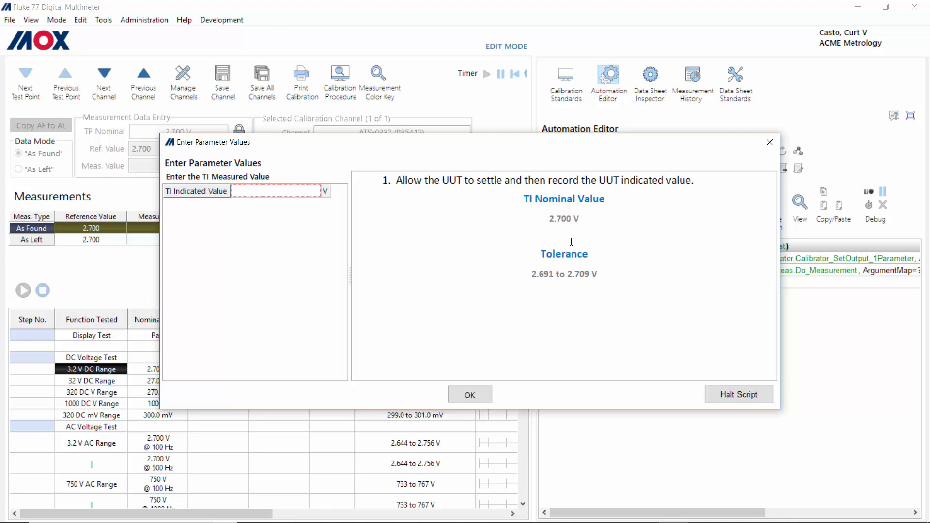
# Step: Record a 2.699 V indicated reading, then halt the script at the 27.00 V prompt
pyautogui.click(258, 191)
pyautogui.write('2.699')
pyautogui.press('Tab')
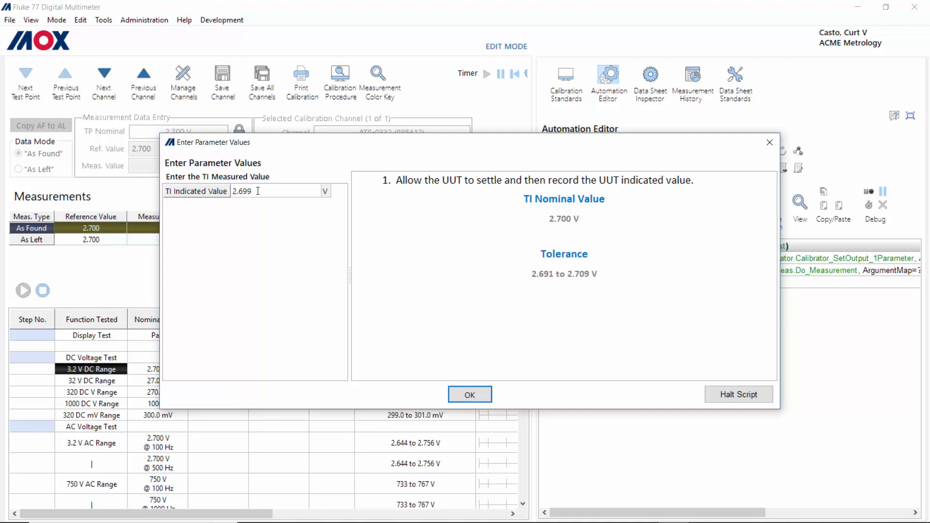
pyautogui.press('Return')
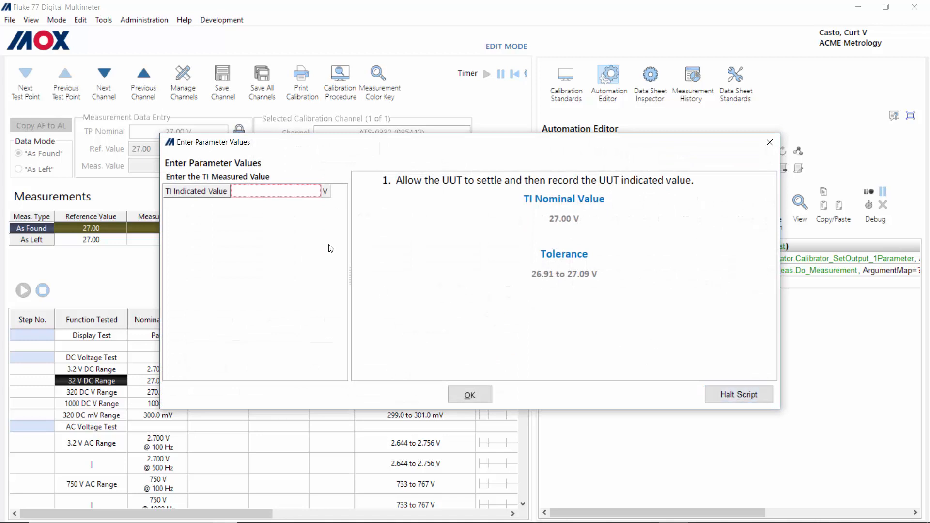
pyautogui.click(745, 393)
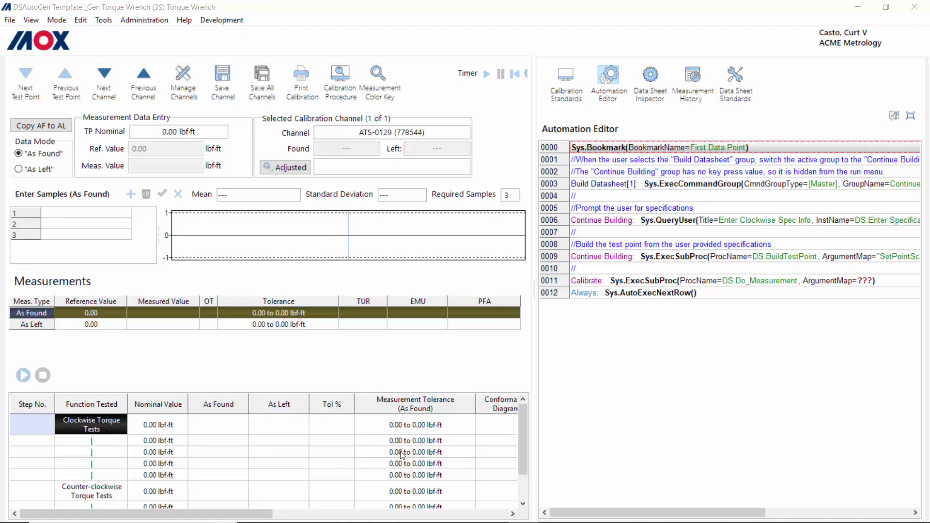
# Step: Start the data sheet script and set clockwise specs to lbf-ft with full scale 250
pyautogui.click(25, 376)
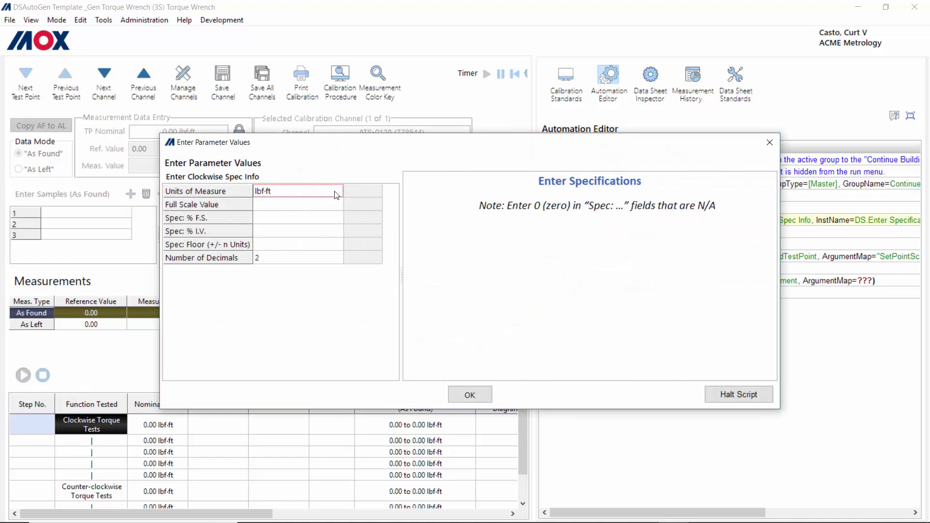
pyautogui.click(340, 193)
pyautogui.click(341, 193)
pyautogui.click(341, 193)
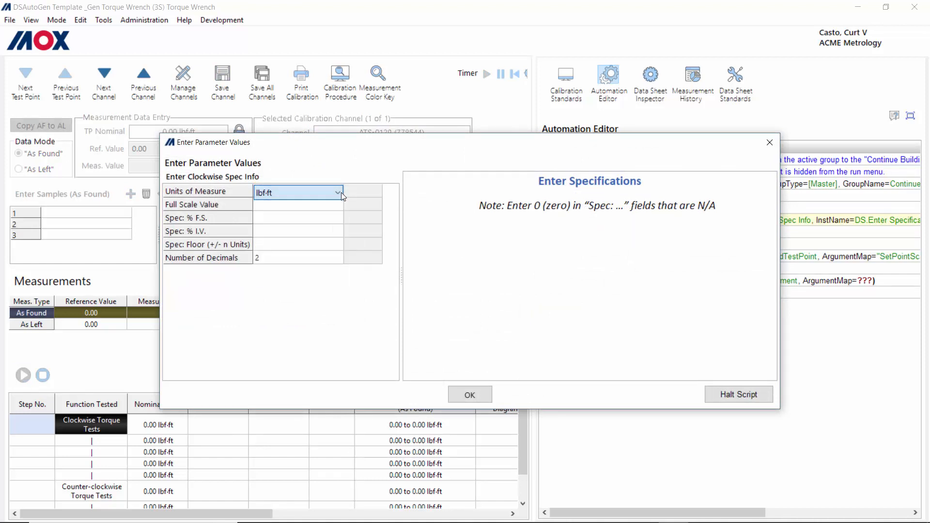
pyautogui.click(275, 206)
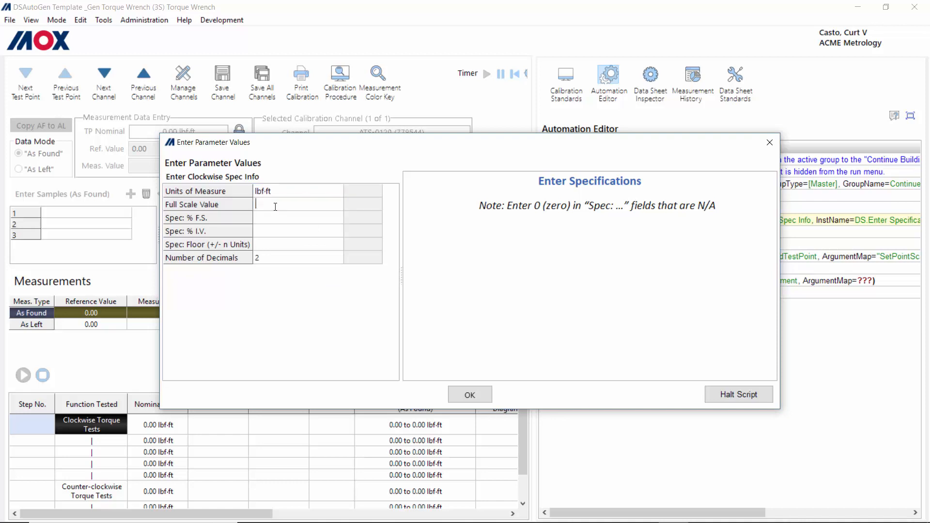
pyautogui.write('250')
# Step: Enter Spec % F.S. 0, Spec % I.V. 1, Floor 0; accept clockwise and counter-clockwise specs
pyautogui.click(258, 218)
pyautogui.write('0')
pyautogui.click(275, 235)
pyautogui.write('1')
pyautogui.click(275, 249)
pyautogui.write('0')
pyautogui.click(469, 394)
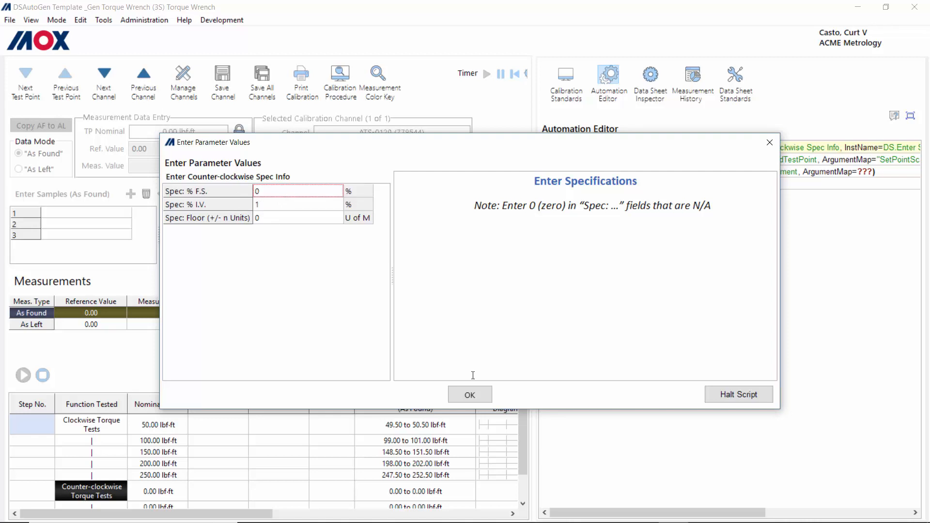
pyautogui.click(474, 399)
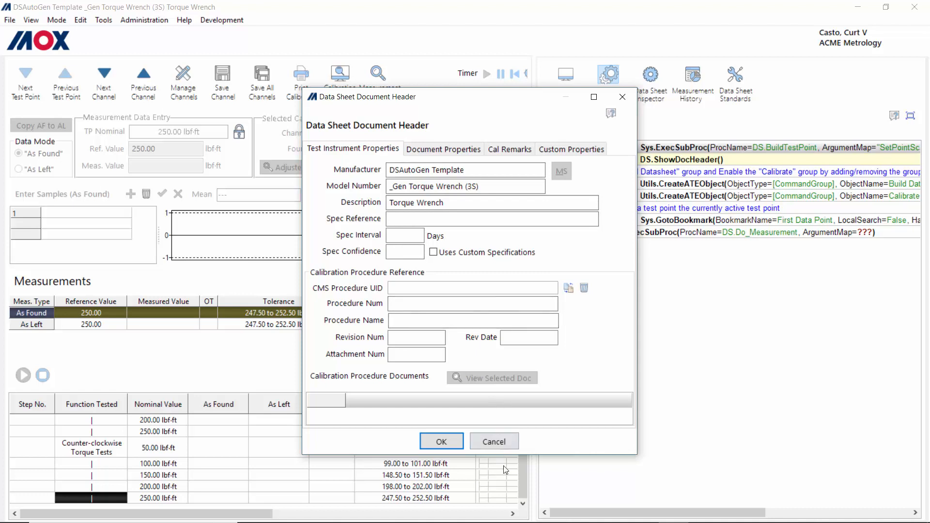
# Step: Accept the document header, then run the measurement for the 50.00 lbf-ft clockwise point
pyautogui.click(493, 442)
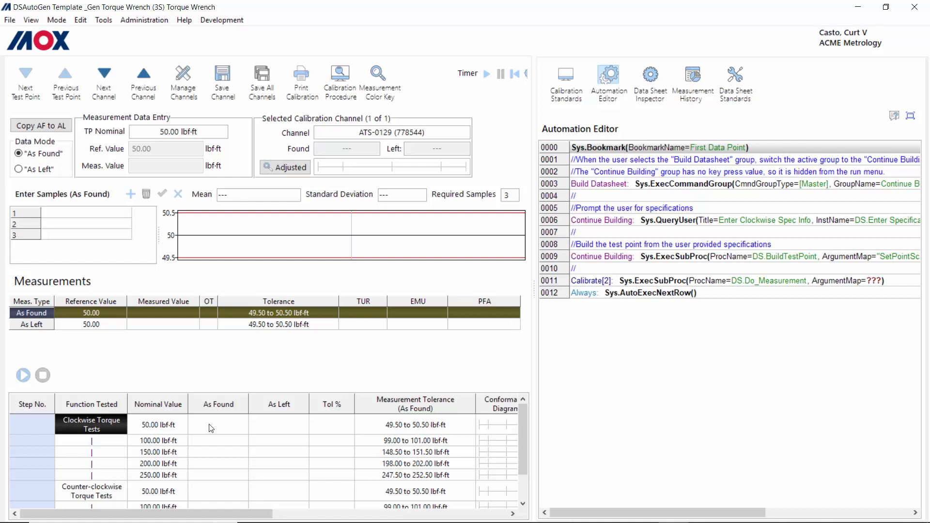
pyautogui.click(157, 442)
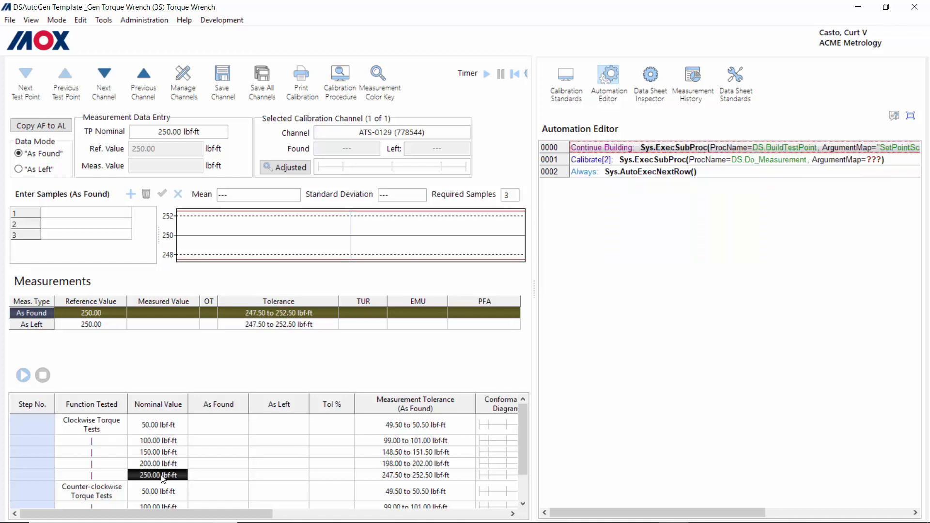
pyautogui.click(161, 425)
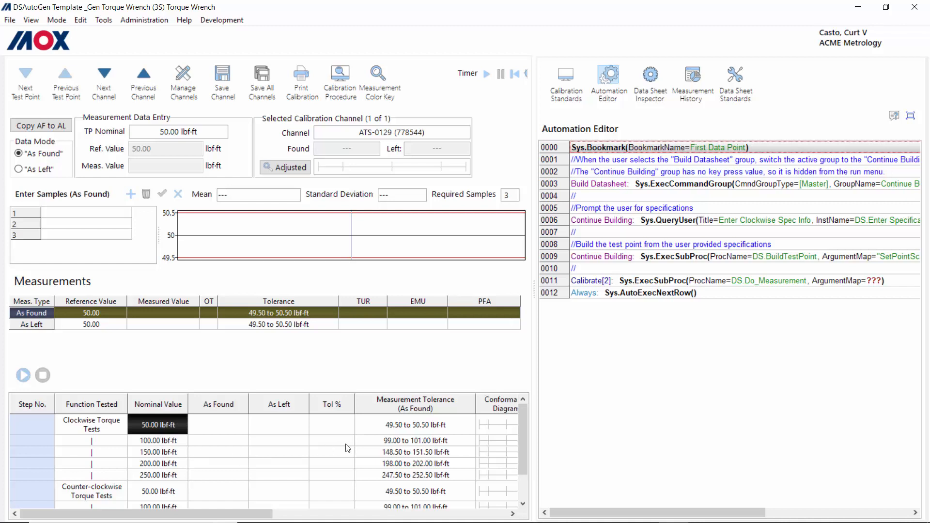
pyautogui.click(24, 381)
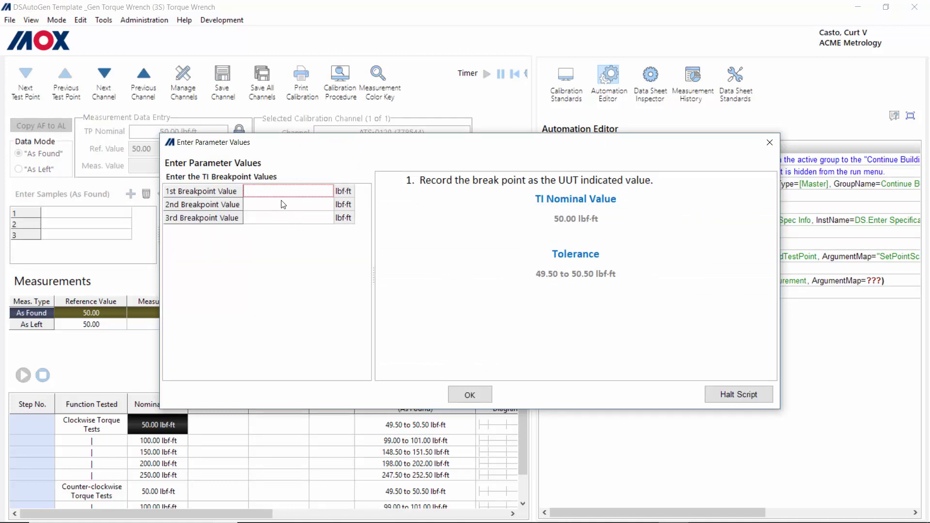
# Step: Submit breakpoints 49.98, 49.97 and 50.01 for the 50 lbf-ft point, then halt the script
pyautogui.click(271, 190)
pyautogui.write('49.98')
pyautogui.press('Return')
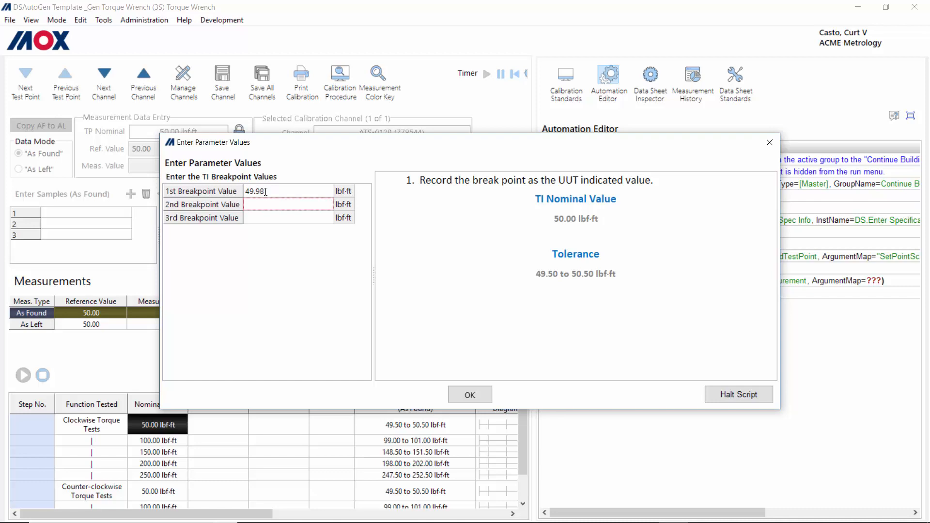
pyautogui.write('49.97')
pyautogui.press('Return')
pyautogui.write('50.01')
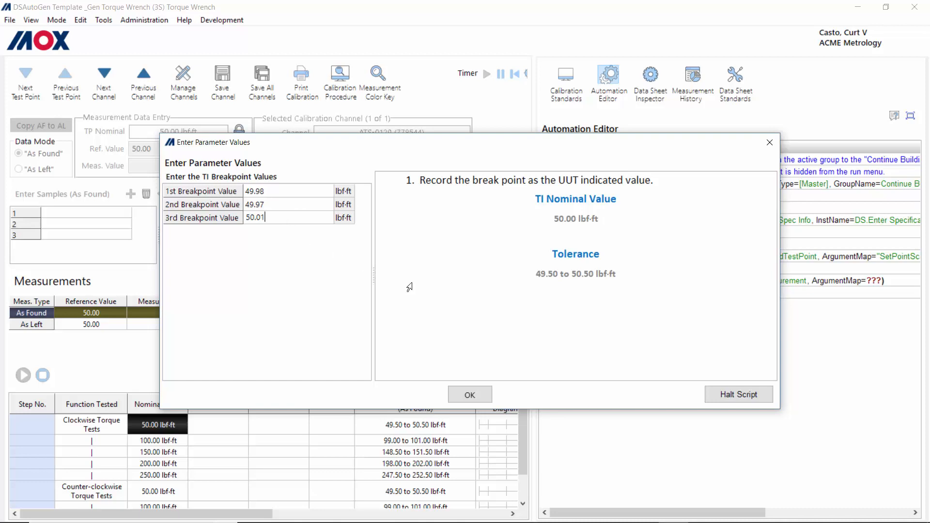
pyautogui.click(470, 395)
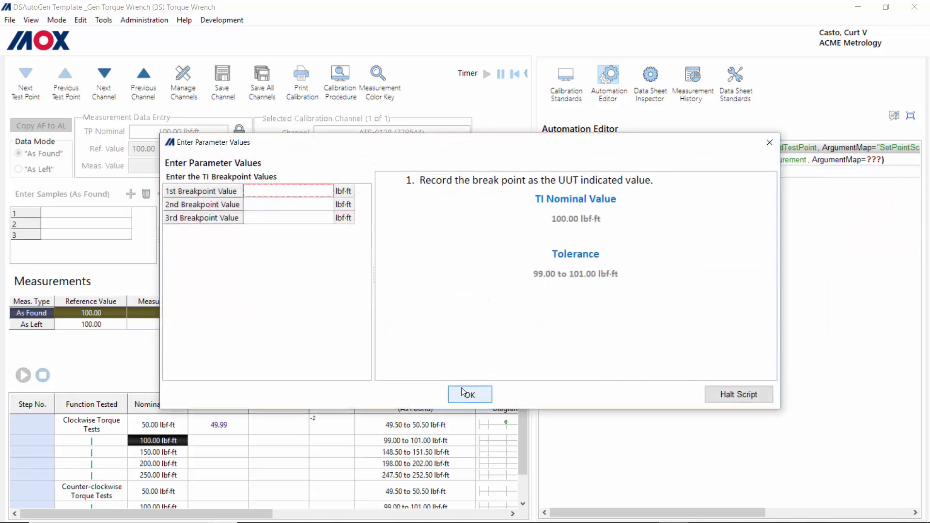
pyautogui.click(739, 399)
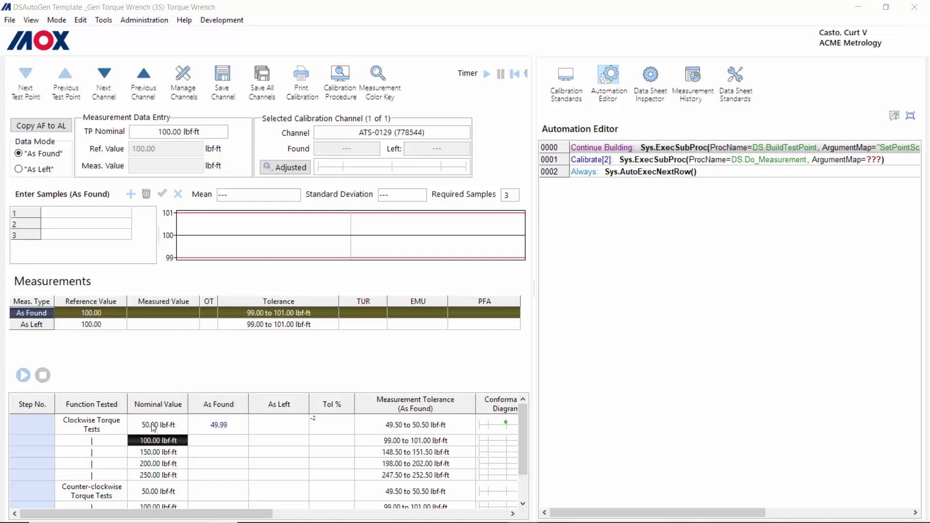
# Step: Review the recorded 49.99 lbf-ft As Found reading for the 50.00 lbf-ft clockwise point
pyautogui.click(153, 426)
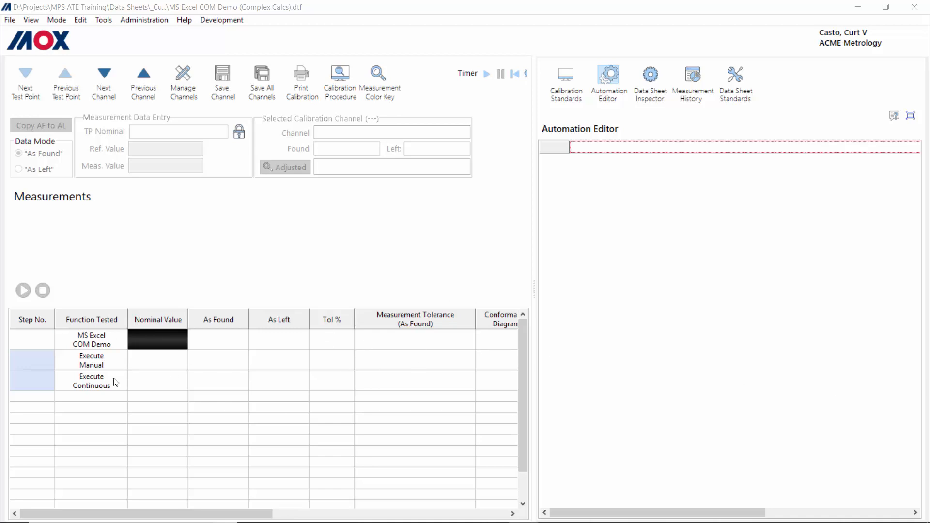
# Step: Run the Excel COM demo from the Execute Continuous row without a calibration, past its instructions
pyautogui.click(92, 387)
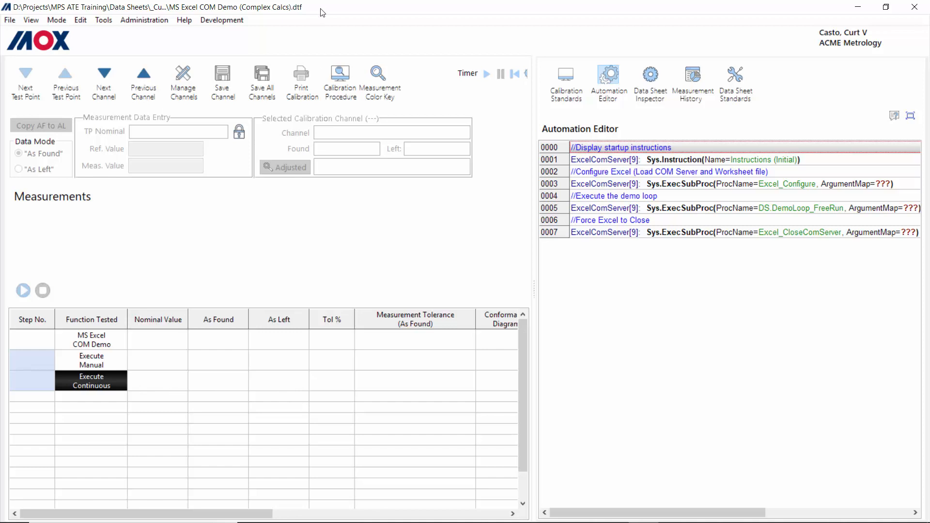
pyautogui.moveTo(322, 9); pyautogui.dragTo(307, 229)
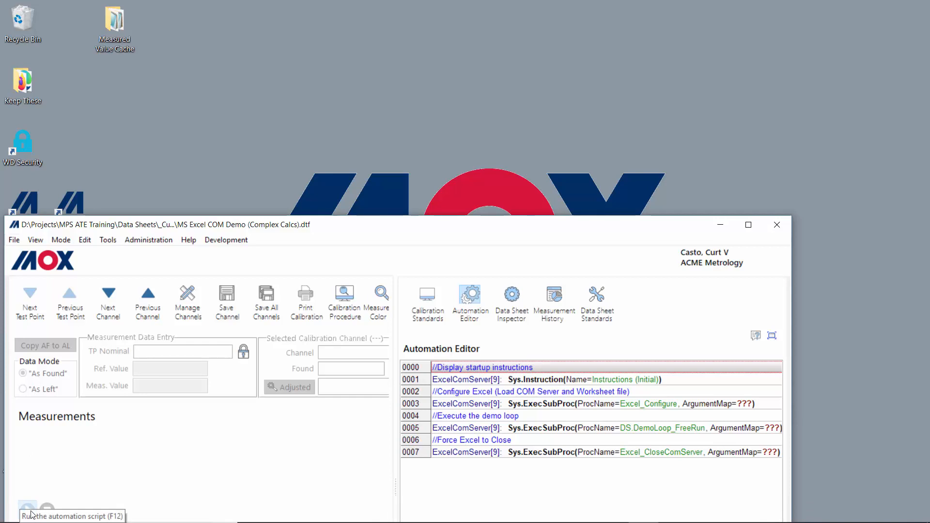
pyautogui.click(28, 511)
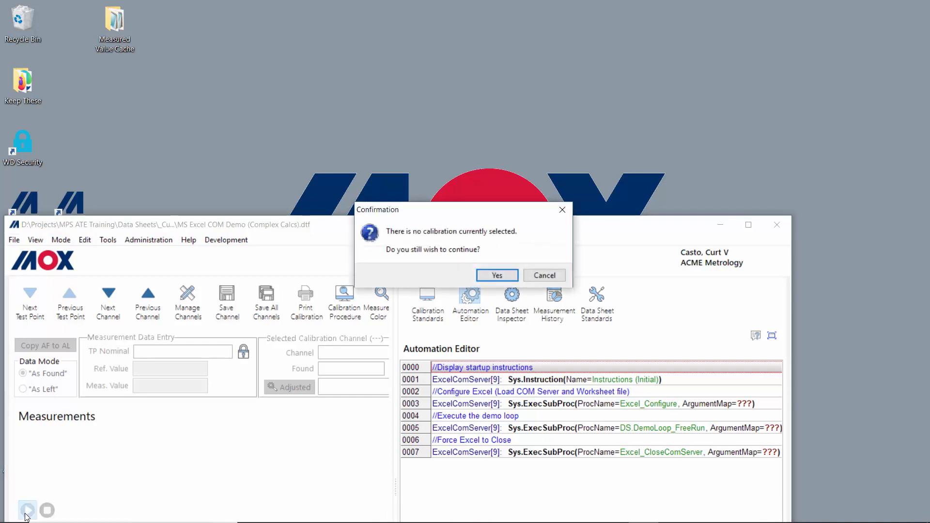
pyautogui.click(495, 275)
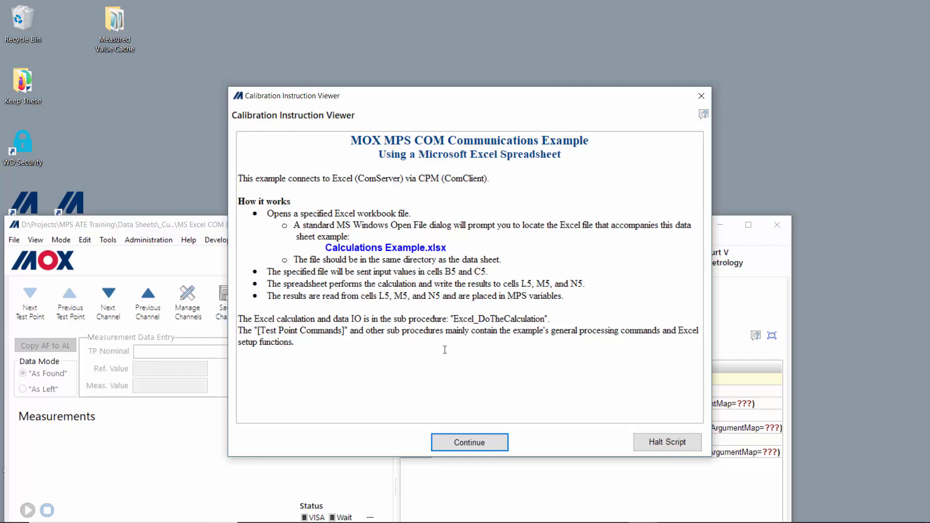
pyautogui.click(470, 442)
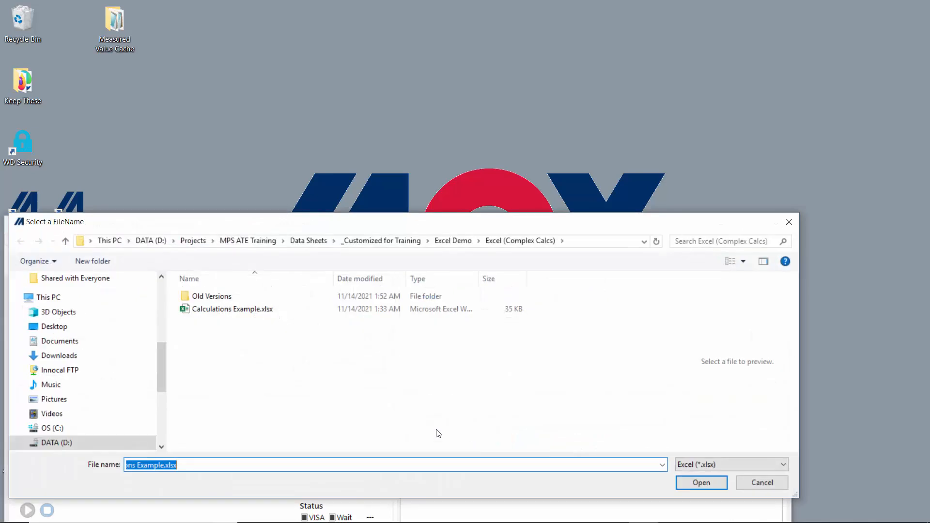
# Step: Load the Calculations Example.xlsx workbook from the file picker
pyautogui.doubleClick(224, 310)
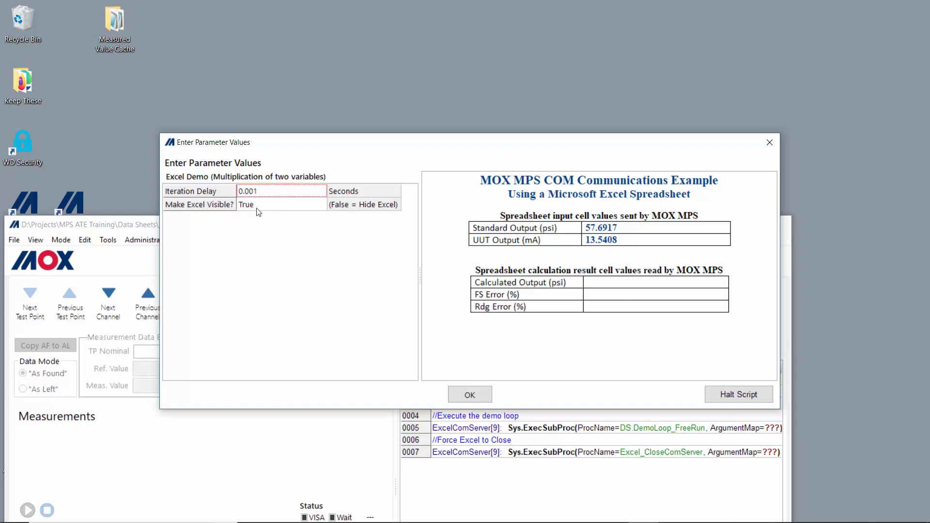
# Step: Accept the 0.001 s delay with Excel visible; place results window lower left, Excel upper left
pyautogui.click(469, 398)
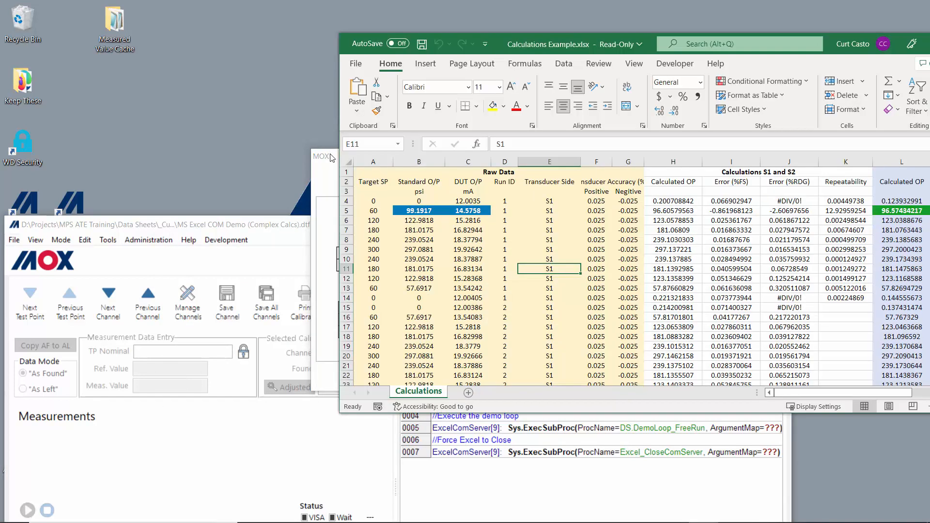
pyautogui.moveTo(332, 158); pyautogui.dragTo(14, 335)
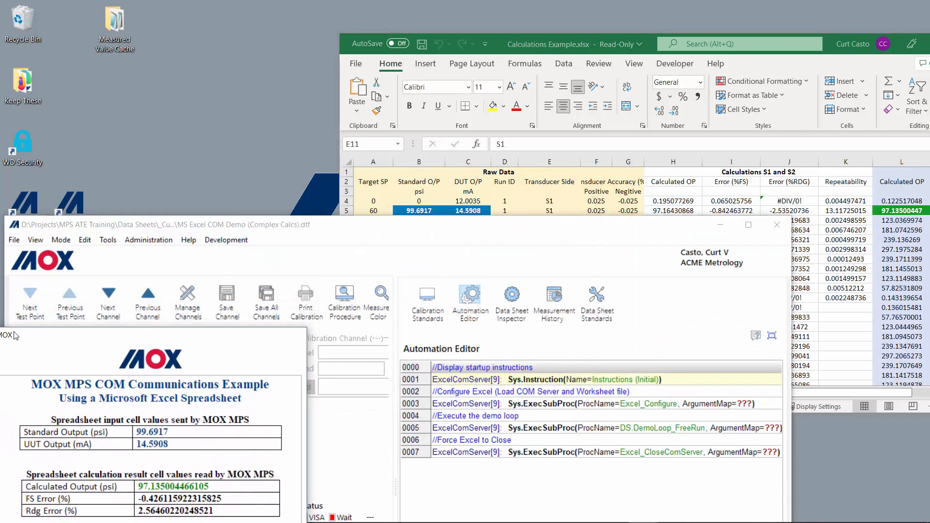
pyautogui.click(531, 37)
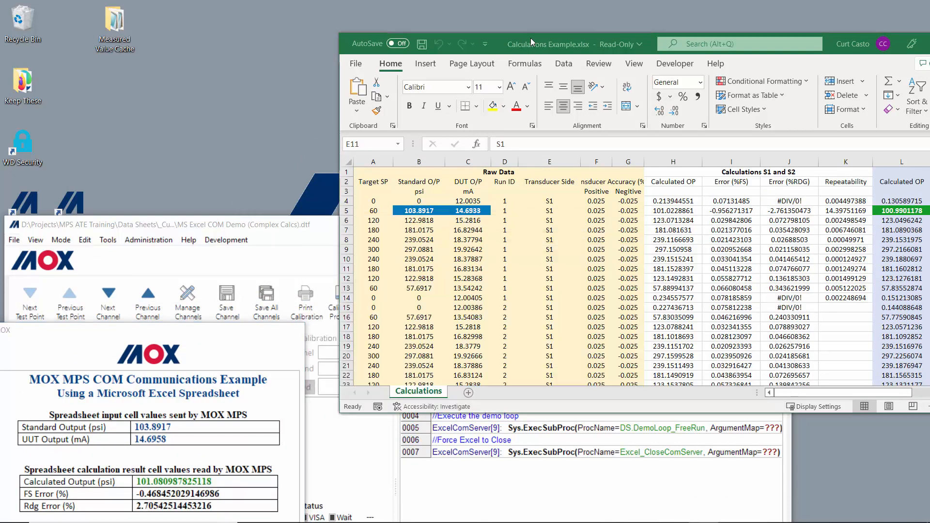
pyautogui.click(531, 38)
pyautogui.moveTo(513, 46); pyautogui.dragTo(345, 25)
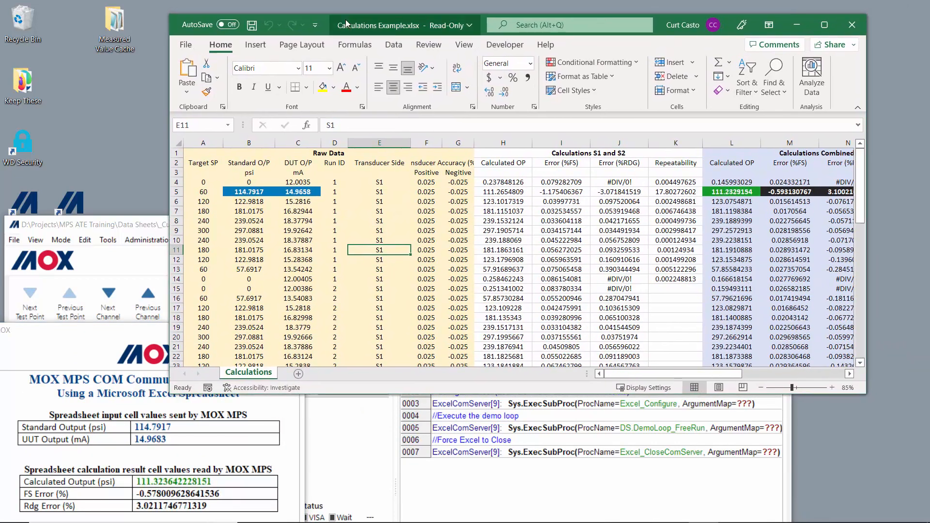